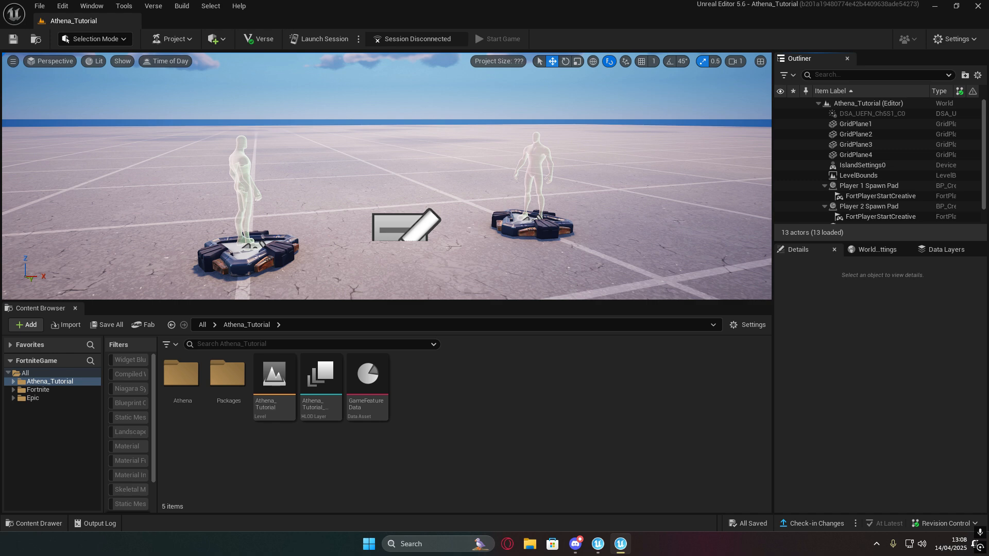
- Open the MaterialFunctions folder inside Athena > Environments > Landscape of the Athena_Tutorial project
double_click(178, 371)
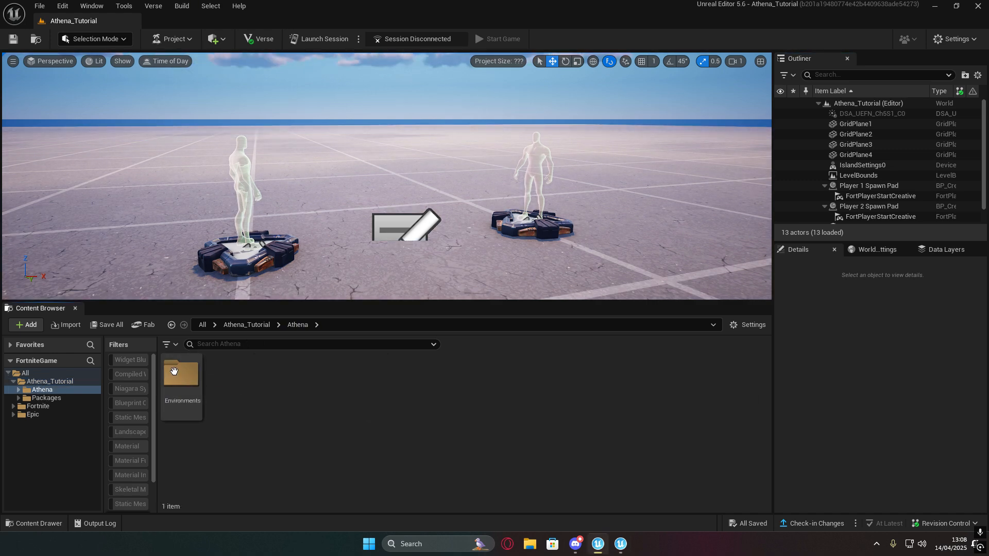
double_click(177, 372)
double_click(181, 373)
double_click(274, 373)
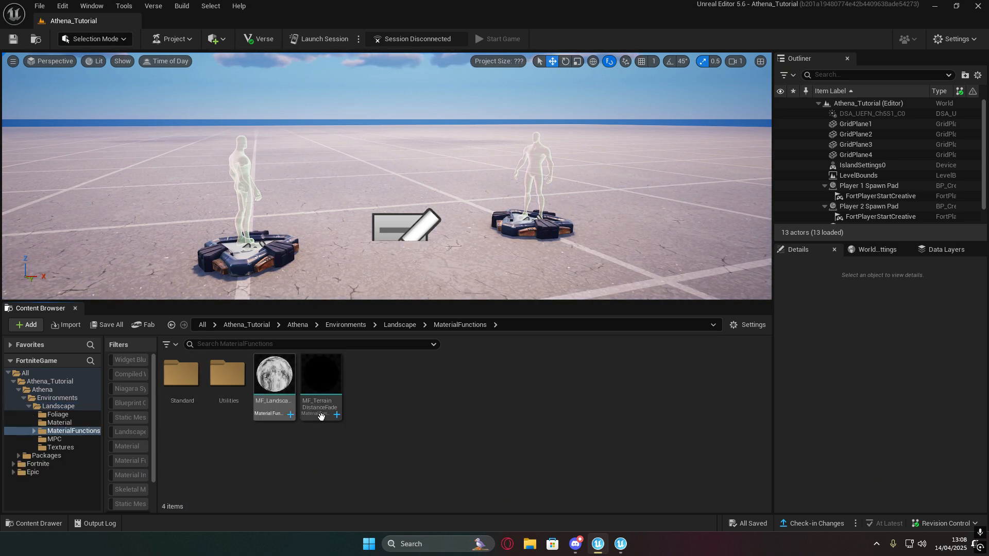
- Create a material function named MF_Athena_WorldHeightGrad in the MaterialFunctions folder and open its graph
right_click(495, 428)
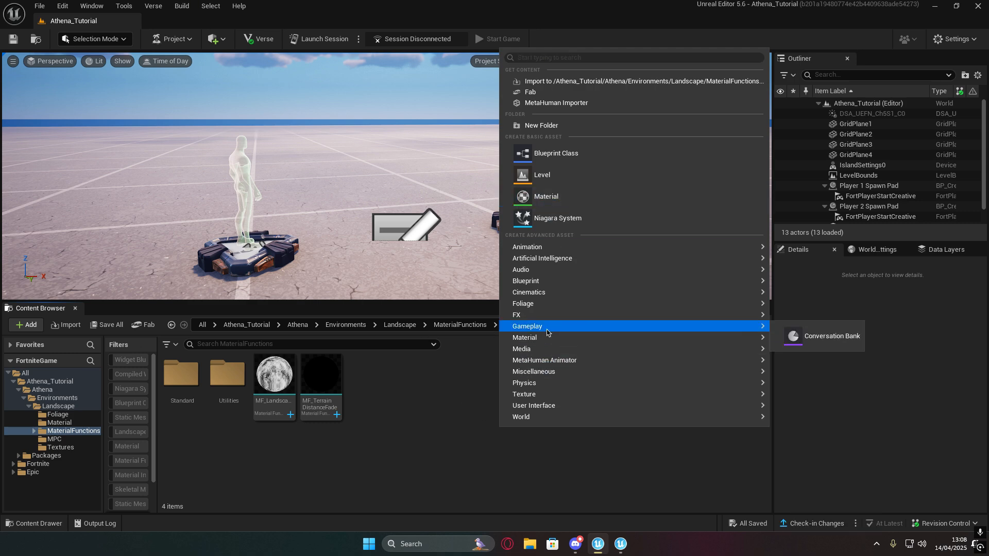
mouse_move(554, 337)
mouse_move(808, 435)
left_click(726, 446)
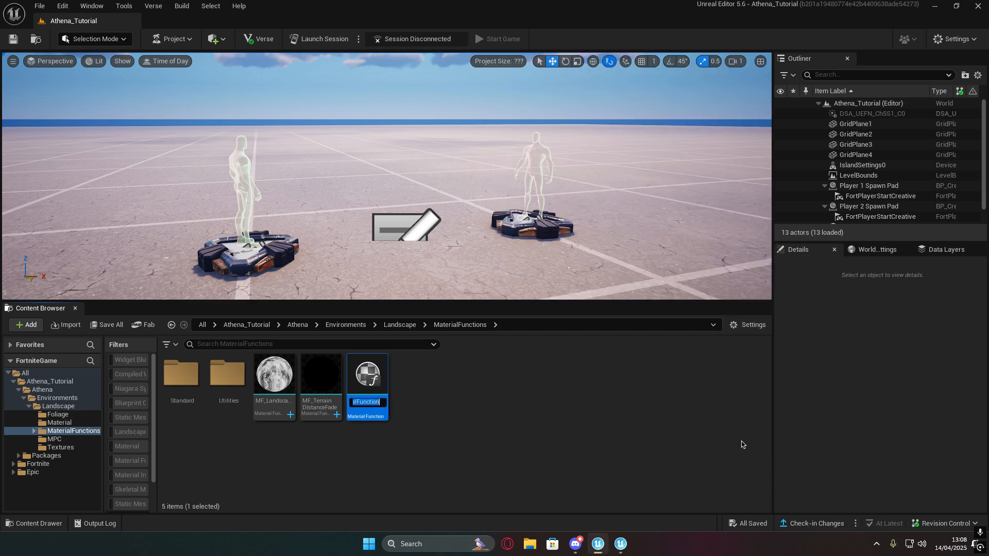
type("MF_")
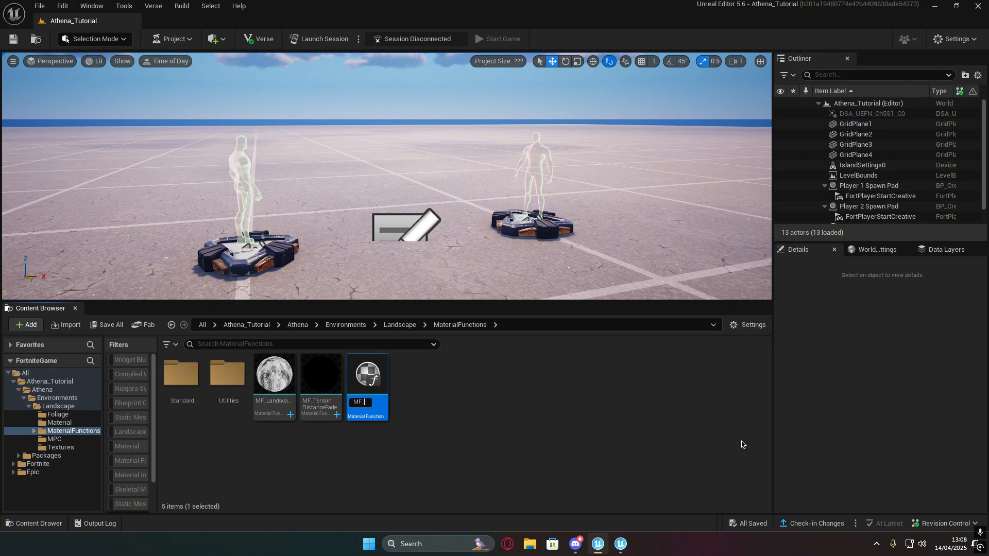
type("Athena")
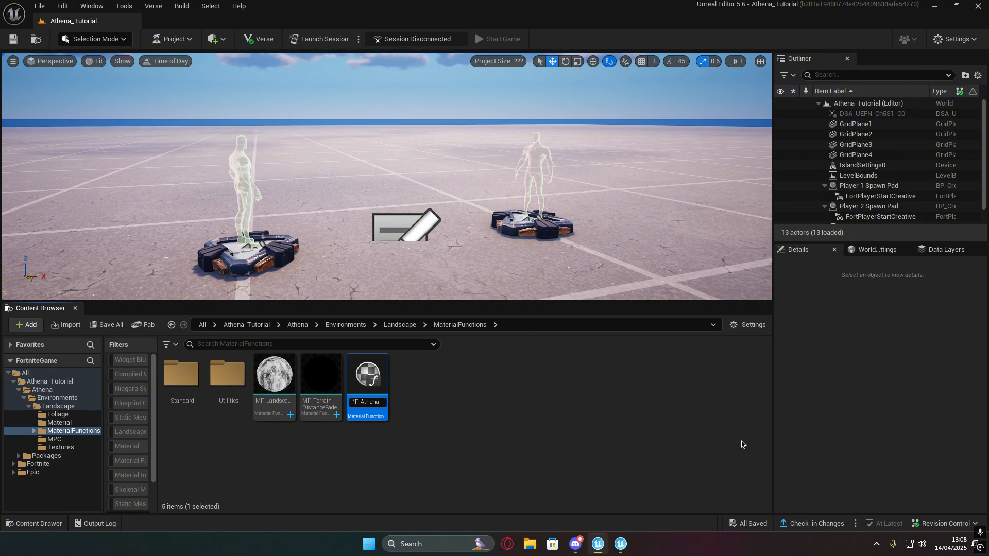
type("_W")
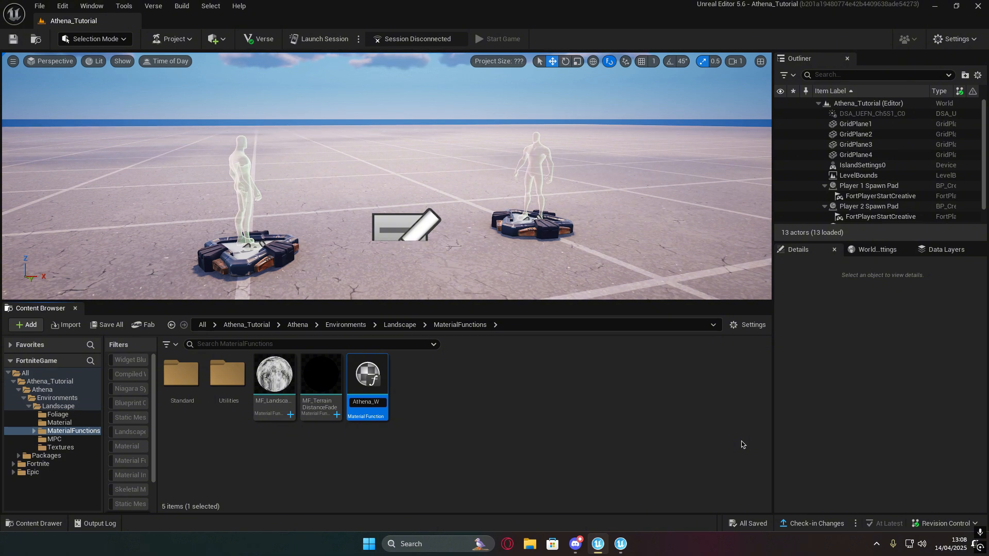
type("orldH")
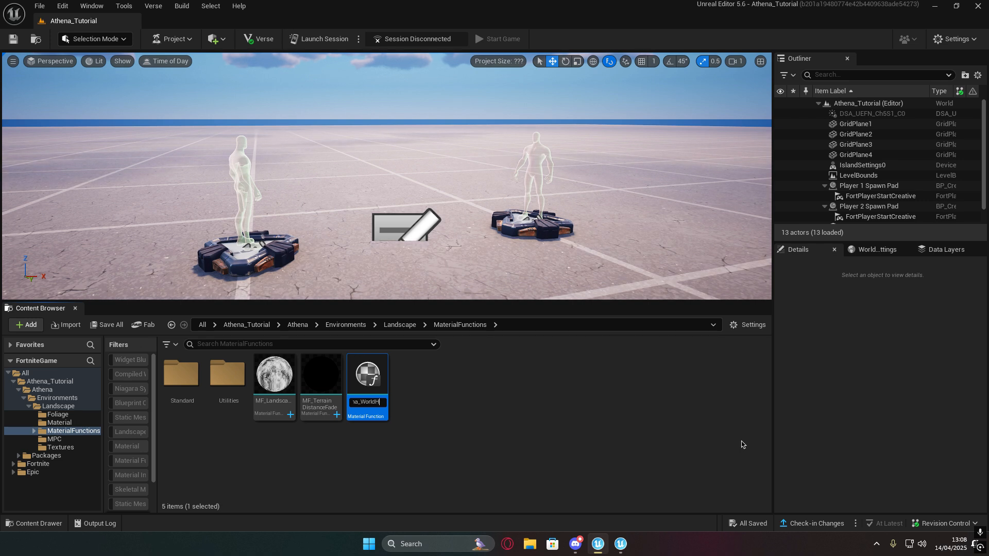
type("eightG")
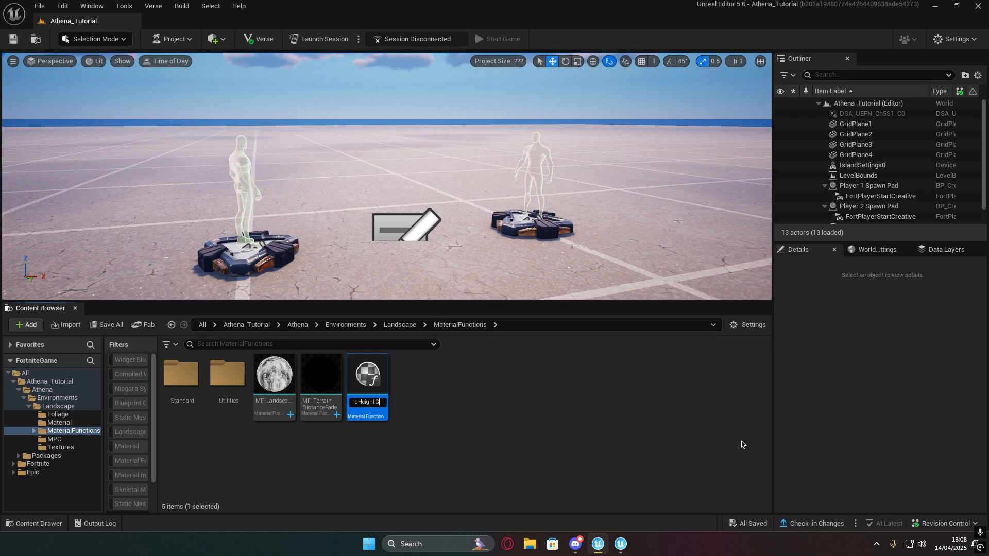
type("rad")
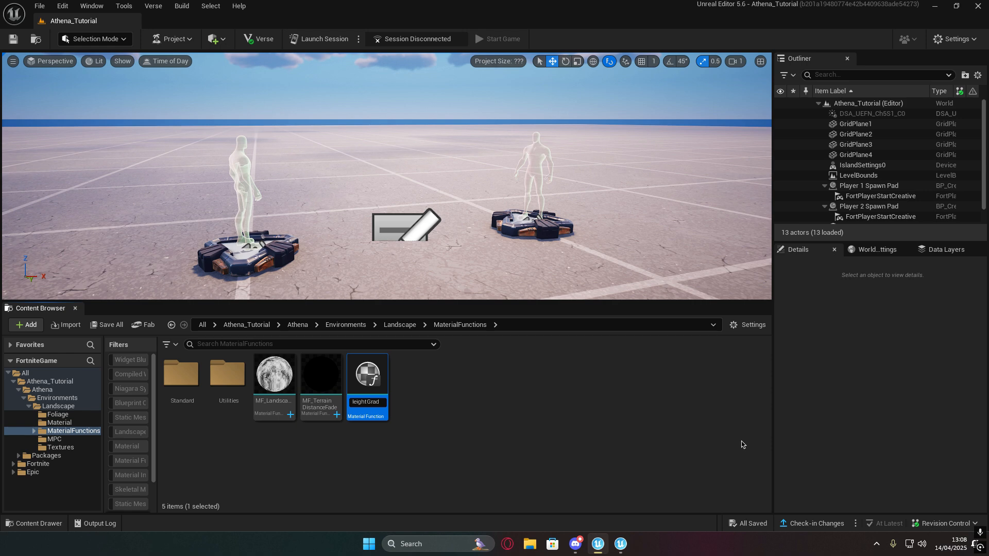
key("Return")
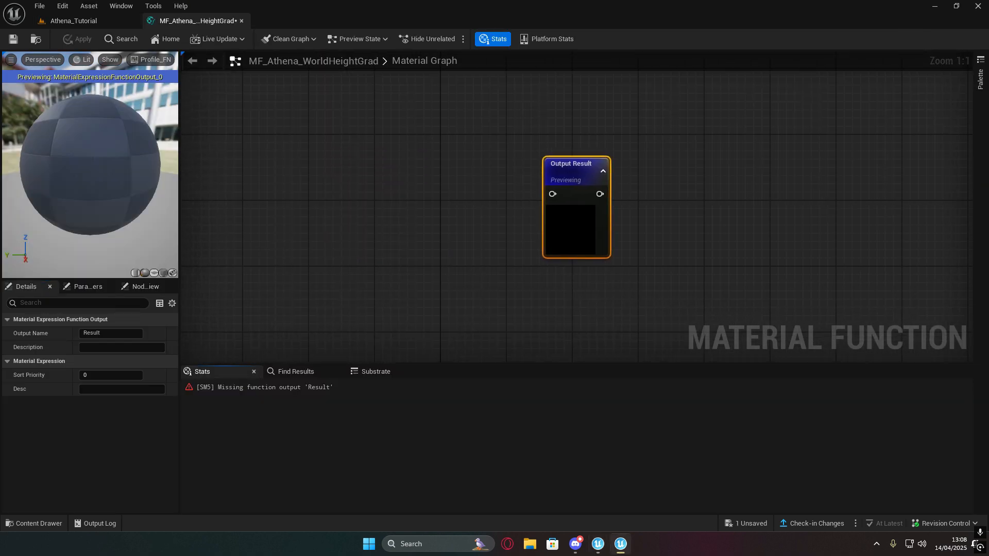
- Add an Absolute World Position node to the material function graph, well before the Output Result node
right_click_drag(398, 199, 588, 193)
scroll(659, 190, "down", 1)
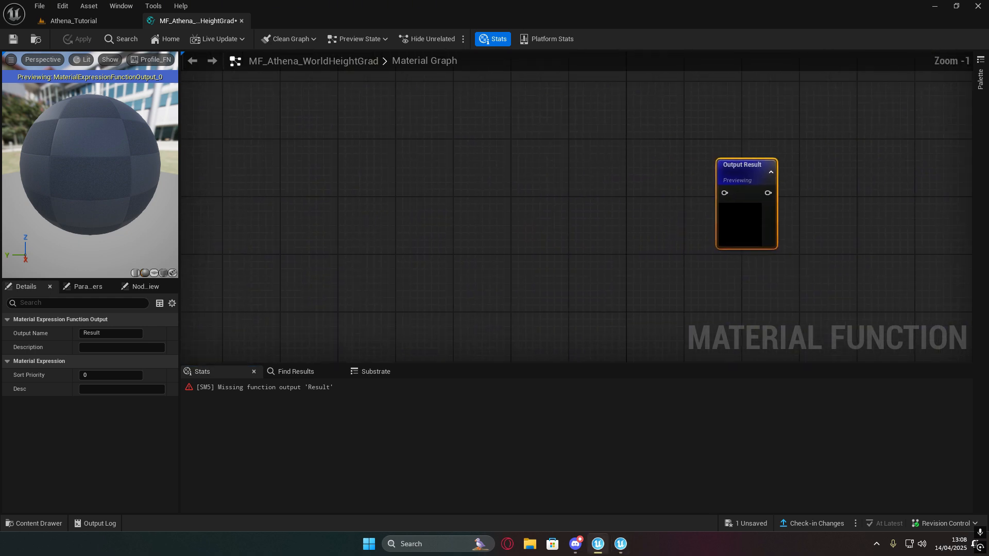
right_click_drag(285, 186, 446, 184)
right_click(446, 187)
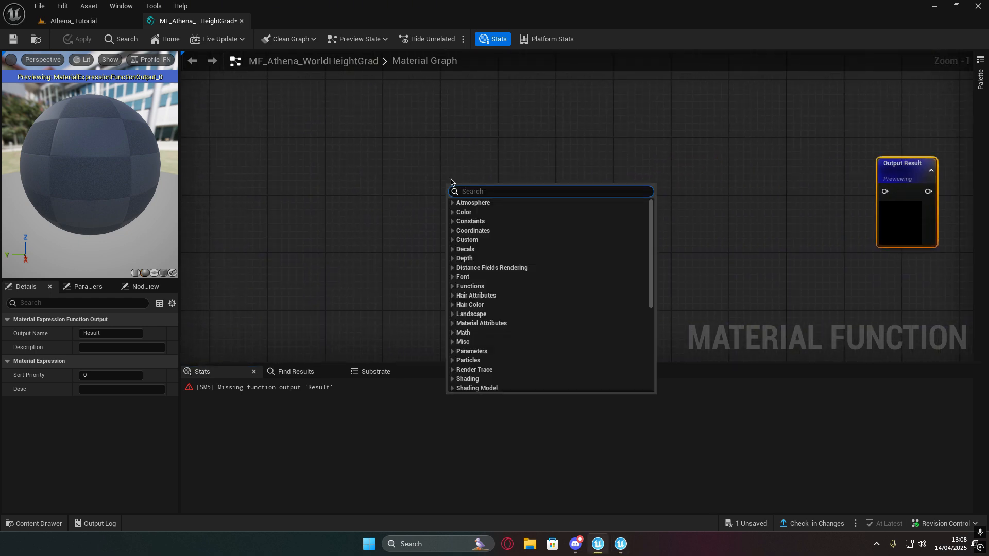
type("abs")
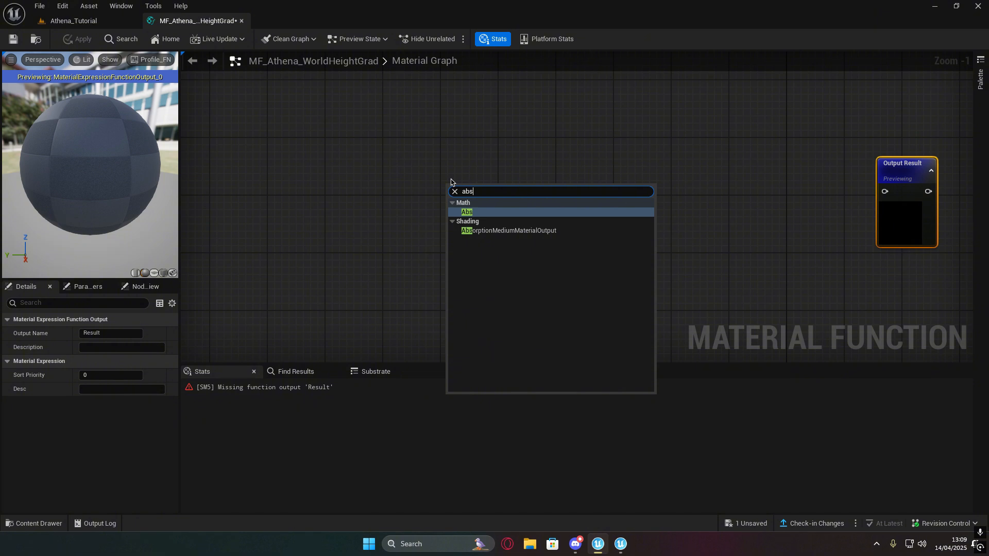
key("BackSpace")
key("BackSpace")
key("BackSpace")
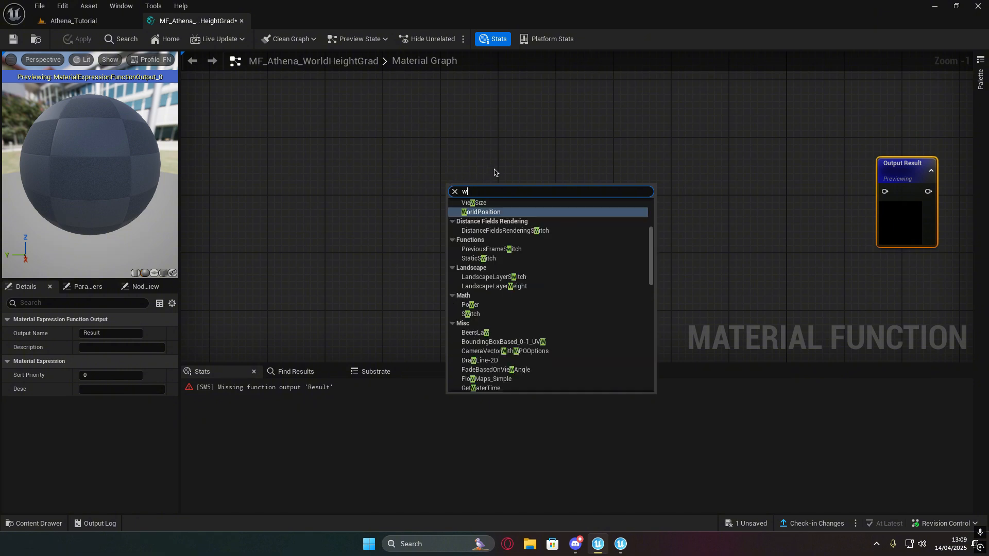
type("worl")
left_click(484, 211)
left_click_drag(495, 196, 489, 150)
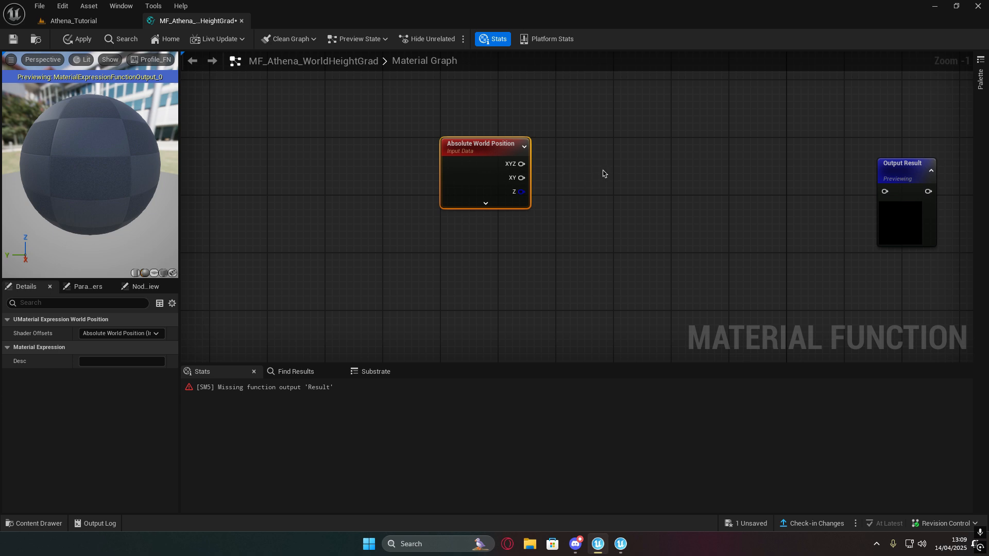
- Rearrange the Output Result and Absolute World Position nodes, leaving a wide gap between them for further nodes
right_click_drag(732, 219, 633, 319)
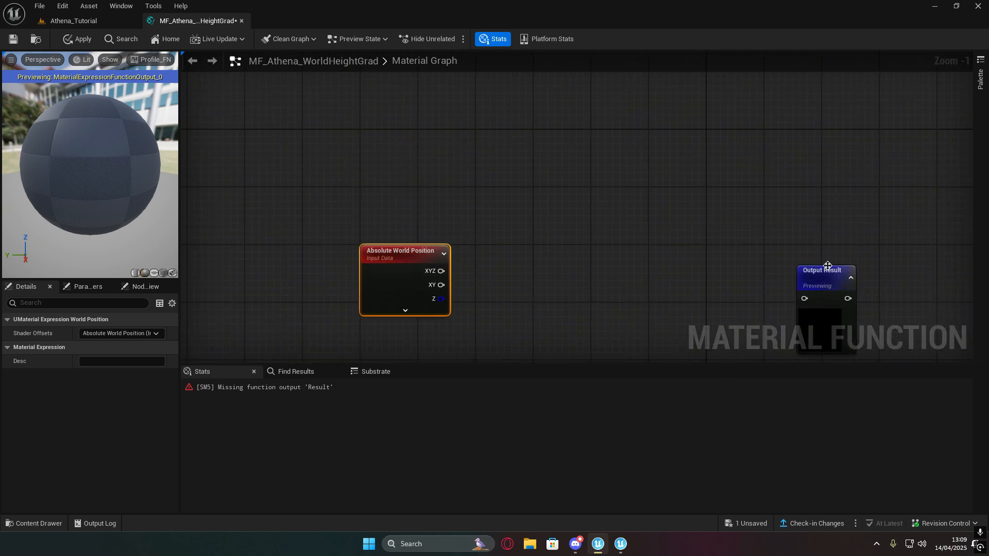
left_click_drag(820, 283, 729, 144)
left_click_drag(414, 254, 413, 138)
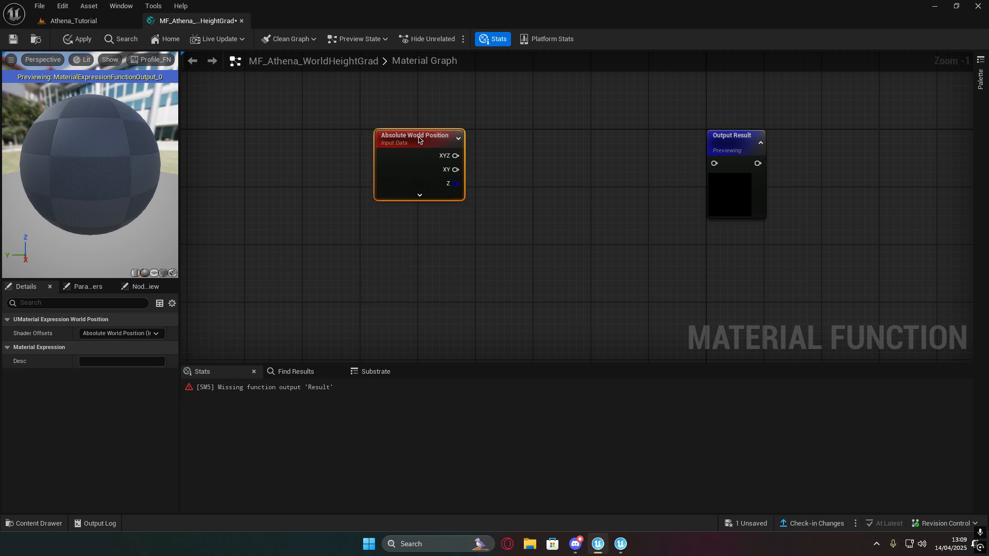
right_click_drag(399, 170, 693, 183)
left_click_drag(698, 159, 418, 160)
right_click_drag(560, 184, 539, 211)
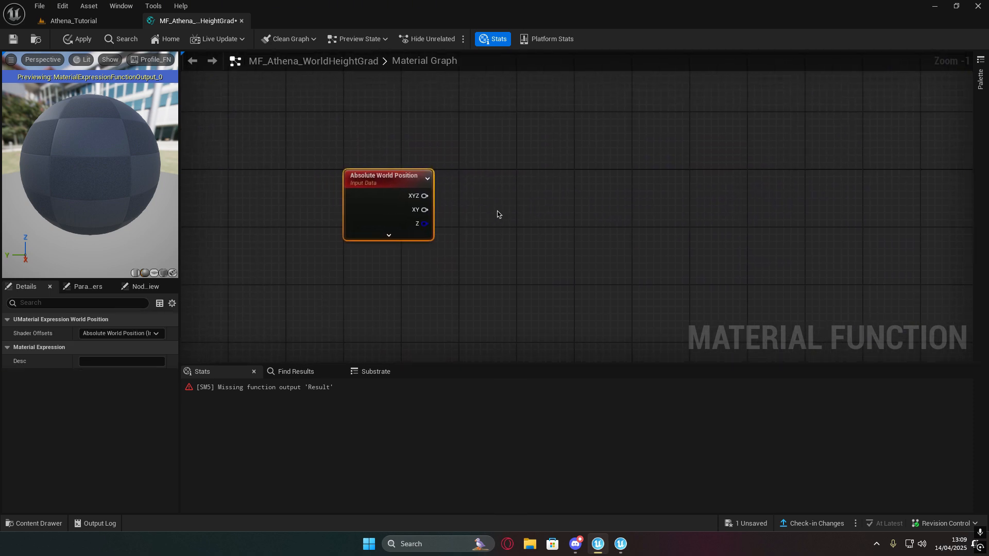
- Feed the world position's XYZ output into a new Vector3 function input named Coords, using its preview value as default
left_click_drag(424, 196, 486, 180)
type("input")
left_click(498, 223)
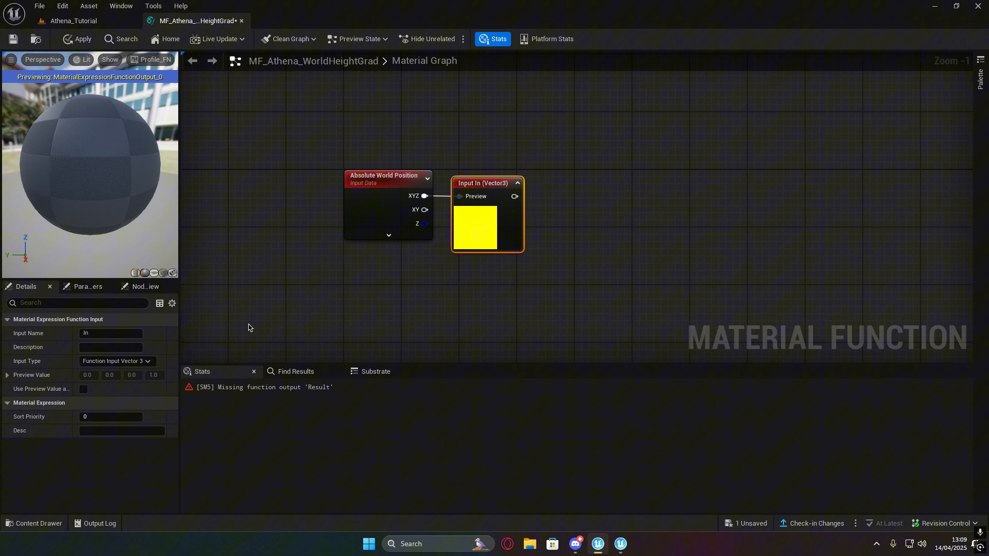
left_click(100, 333)
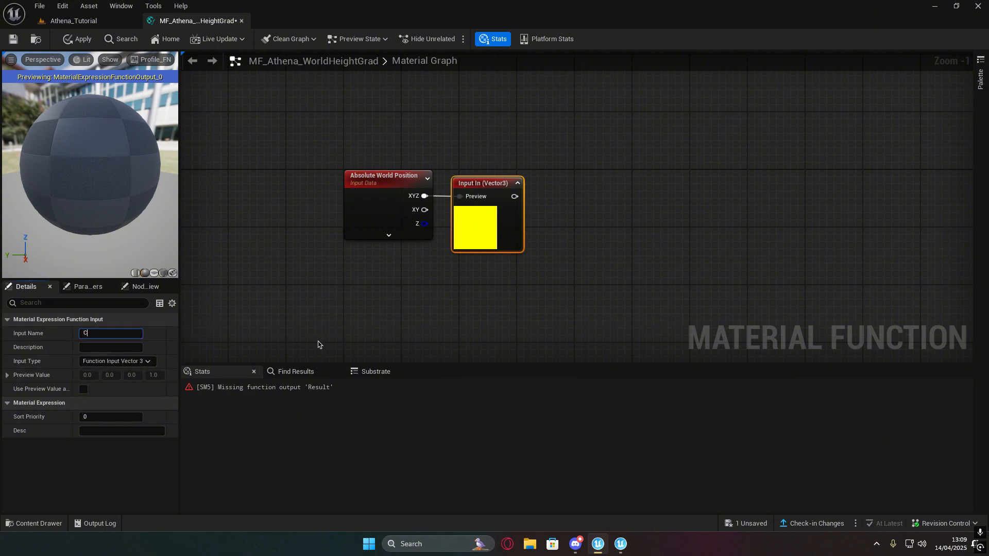
key("Return")
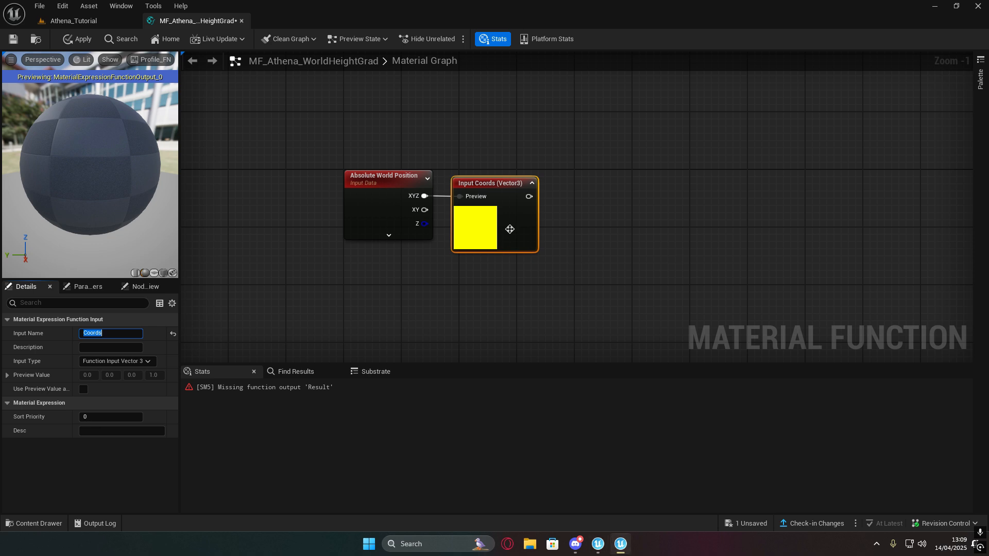
left_click(83, 389)
left_click(429, 297)
- Connect the Coords input to a new component mask with only the B channel enabled, and align it beside Coords
key("Home")
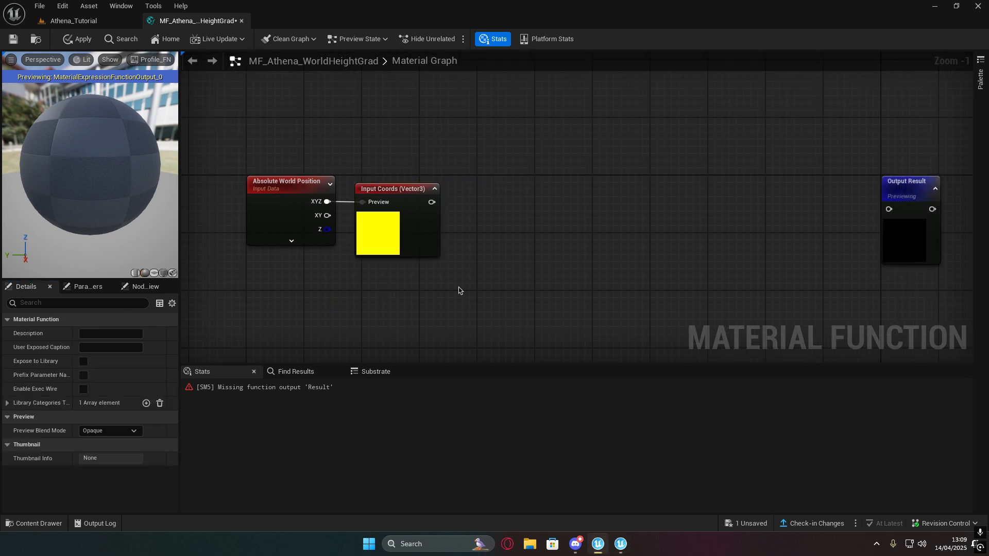
left_click_drag(431, 202, 474, 205)
type("ma")
left_click(514, 230)
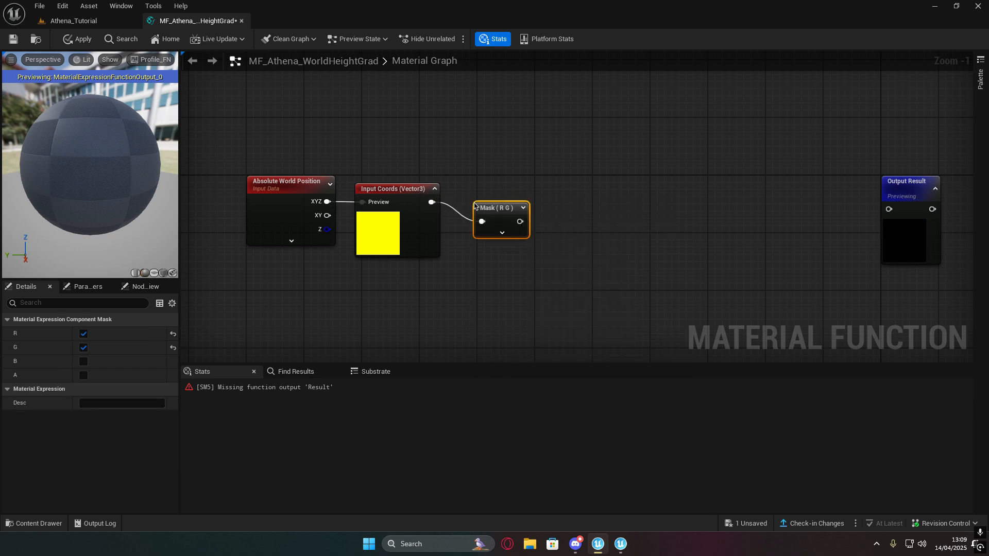
left_click(84, 361)
left_click(84, 347)
left_click(84, 333)
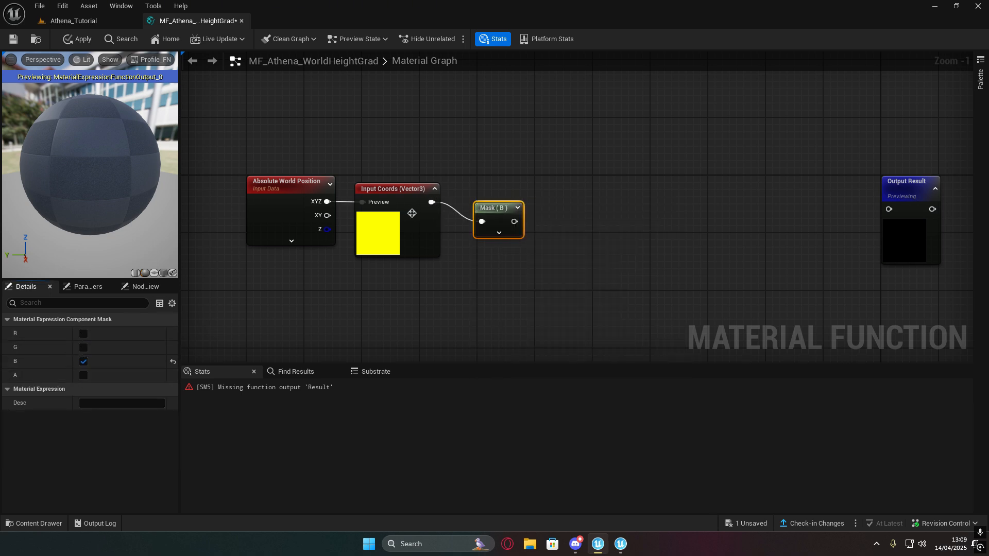
left_click_drag(490, 214, 483, 196)
right_click_drag(549, 243, 512, 256)
left_click(513, 257)
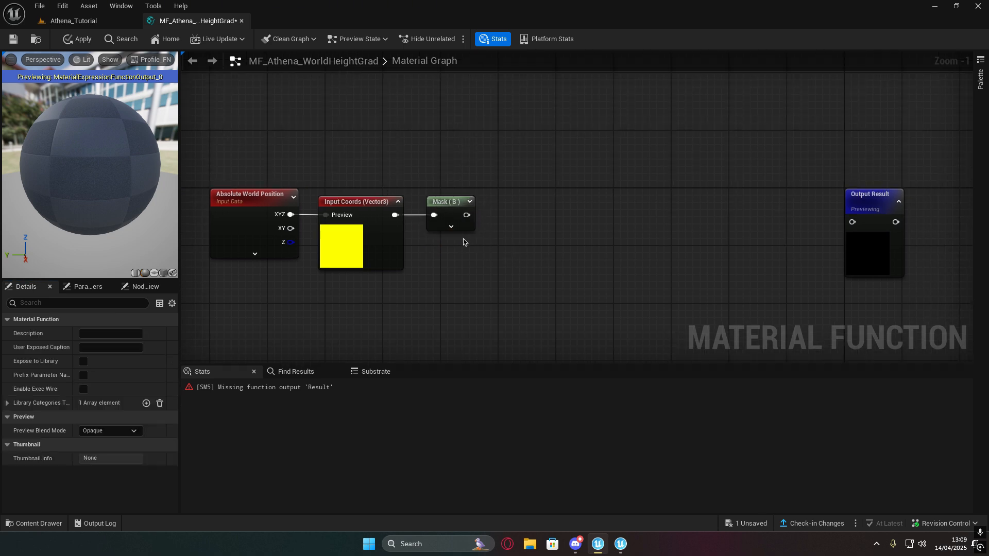
- Add a Subtract node with its A input connected to the B mask's output
left_click_drag(466, 215, 544, 202)
type("sub")
key("Return")
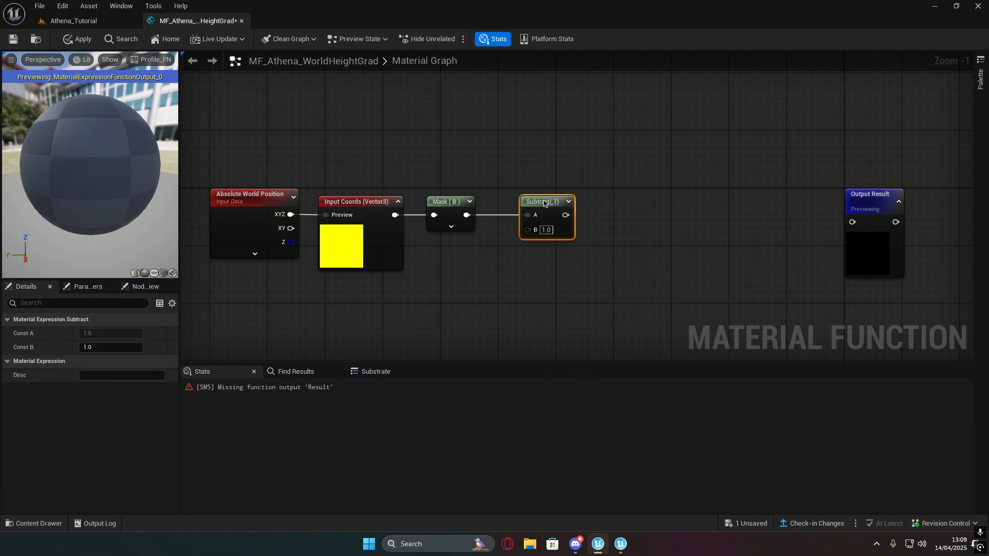
- Add a scalar parameter named HeightGrad_Offset below the node chain and set its default value to -8000
right_click_drag(410, 355, 539, 299)
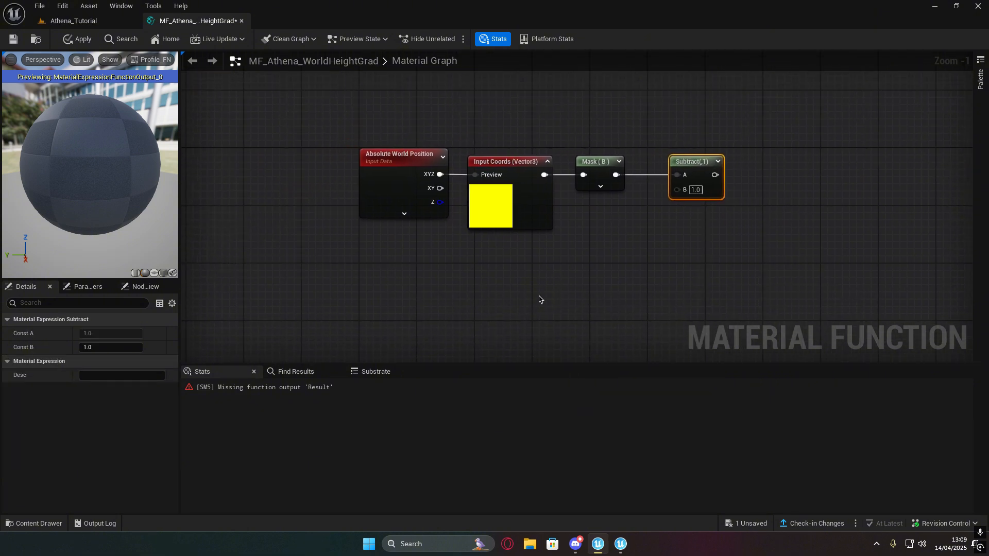
left_click(449, 278)
type("ssss")
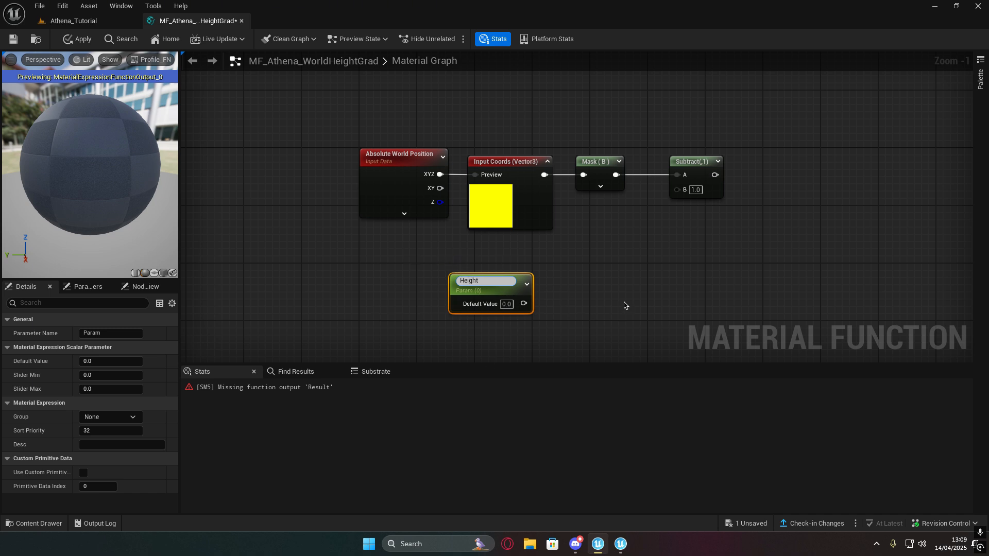
type("HeightGrad_Offset")
key("Return")
left_click_drag(502, 283, 476, 277)
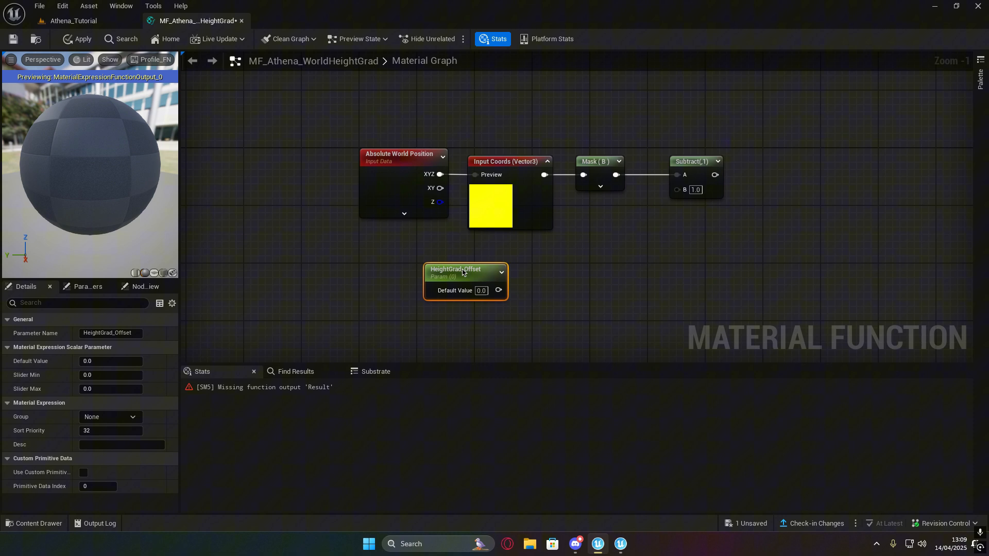
left_click(481, 299)
type("-8000")
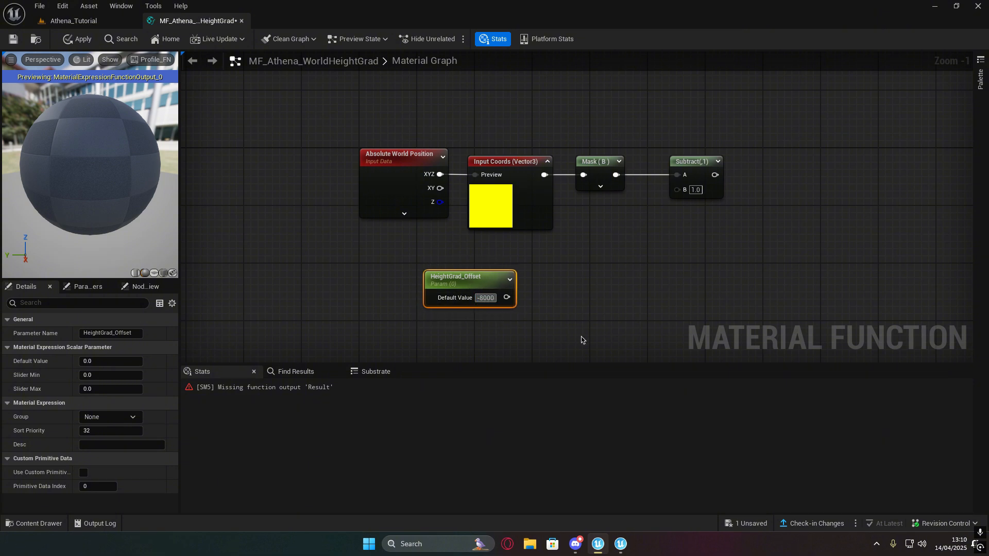
key("Return")
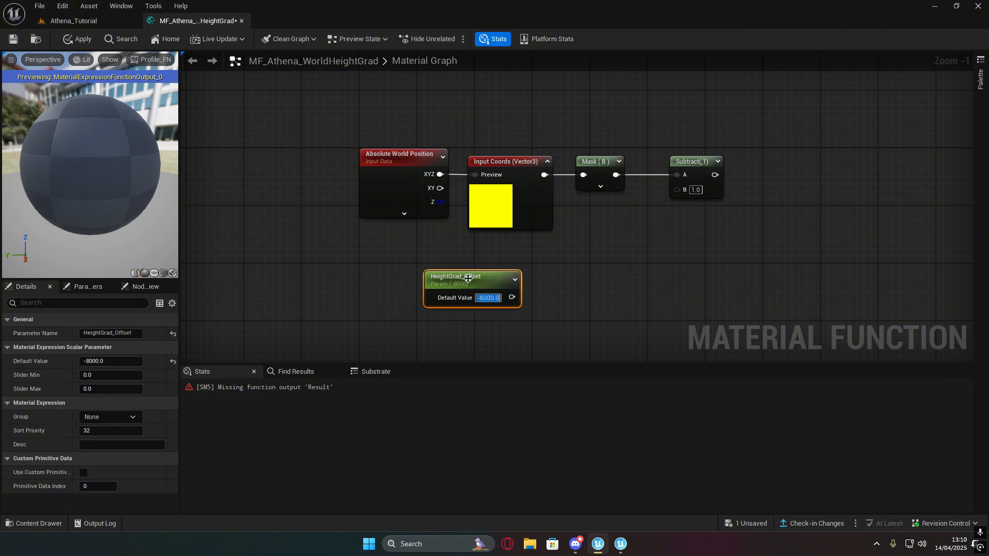
- Feed the HeightGrad_Offset parameter into a new scalar function input named height_Offset, using its preview value as default
left_click_drag(458, 278, 485, 293)
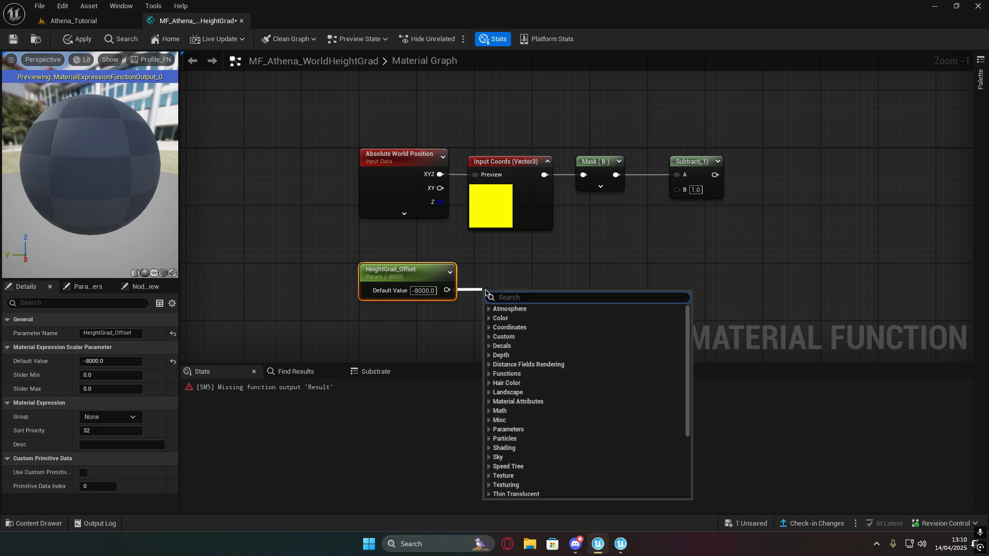
type("input")
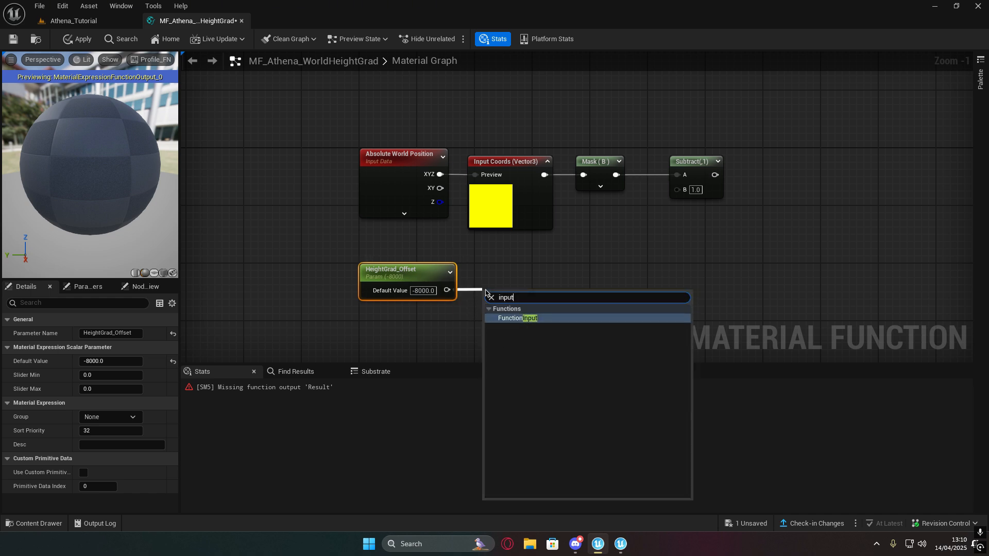
key("Return")
left_click_drag(485, 292, 464, 275)
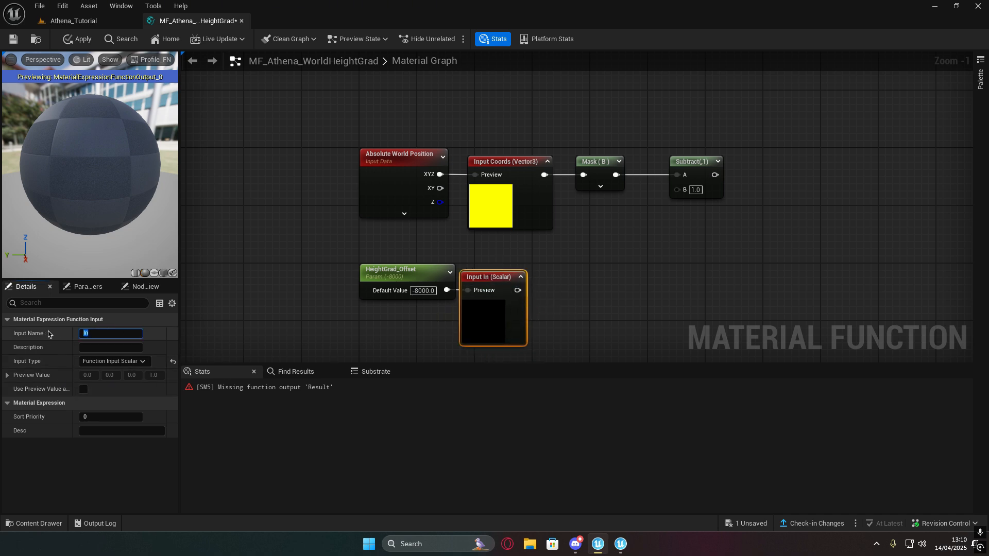
left_click(105, 332)
type("hei")
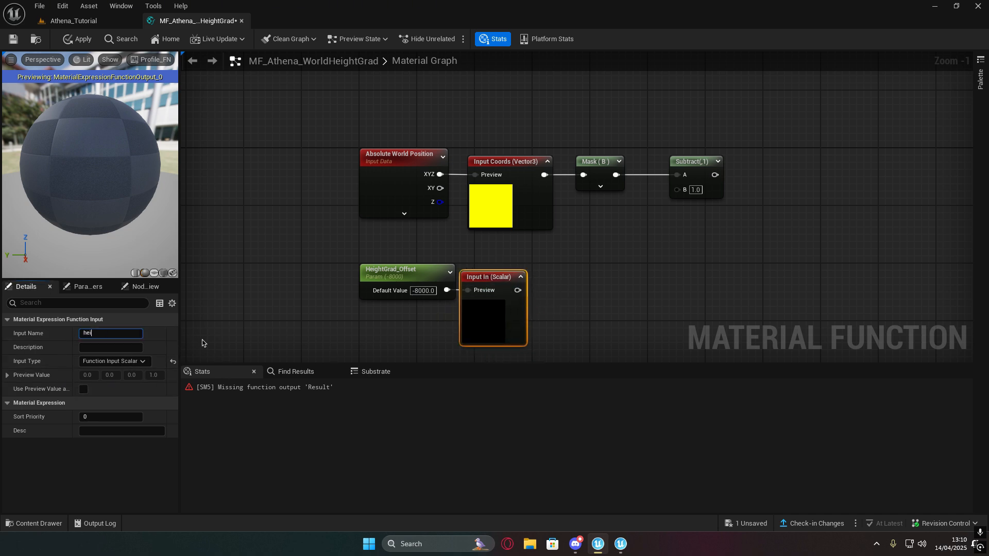
type("ght_Offset")
key("Return")
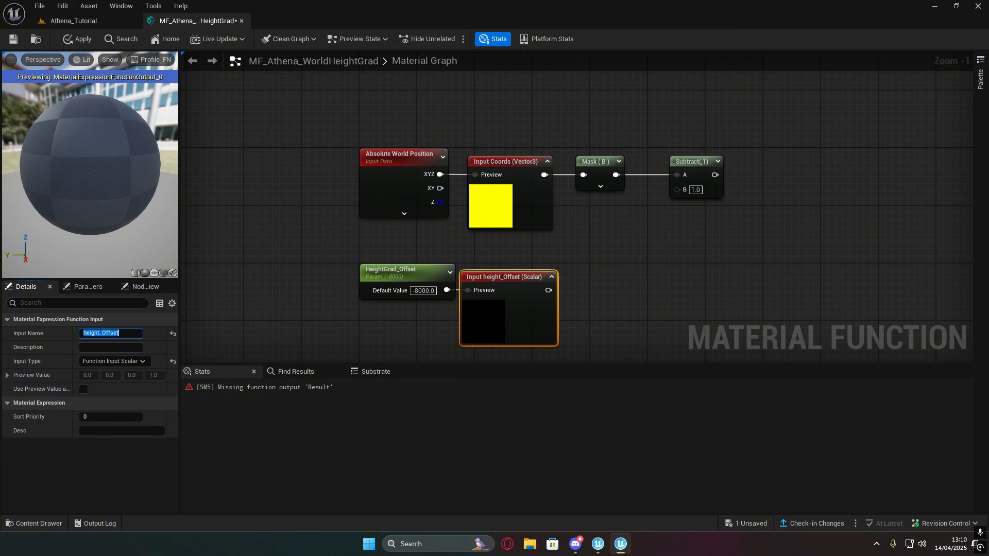
left_click(84, 389)
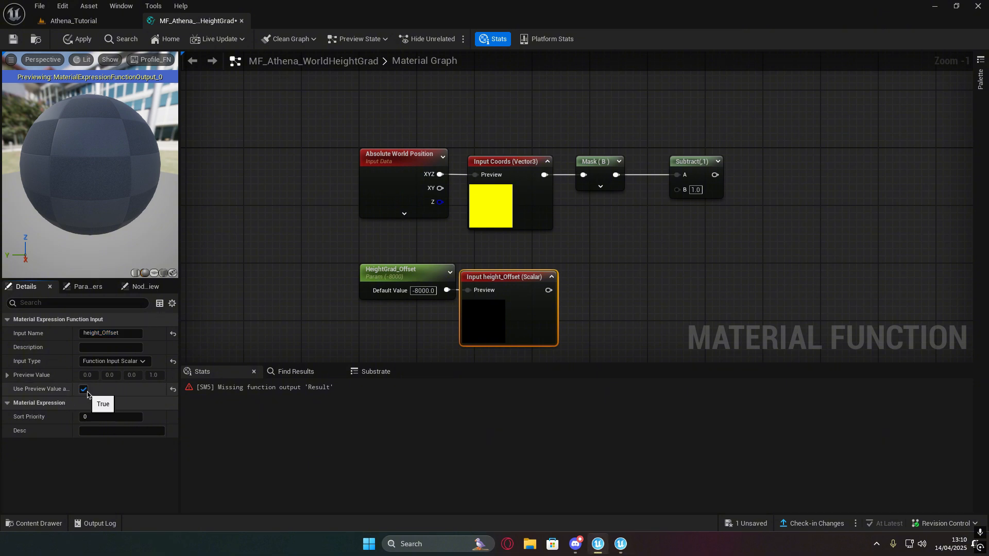
- Connect height_Offset to Subtract's B input and move the offset nodes up closer to the main chain
right_click_drag(673, 259, 618, 291)
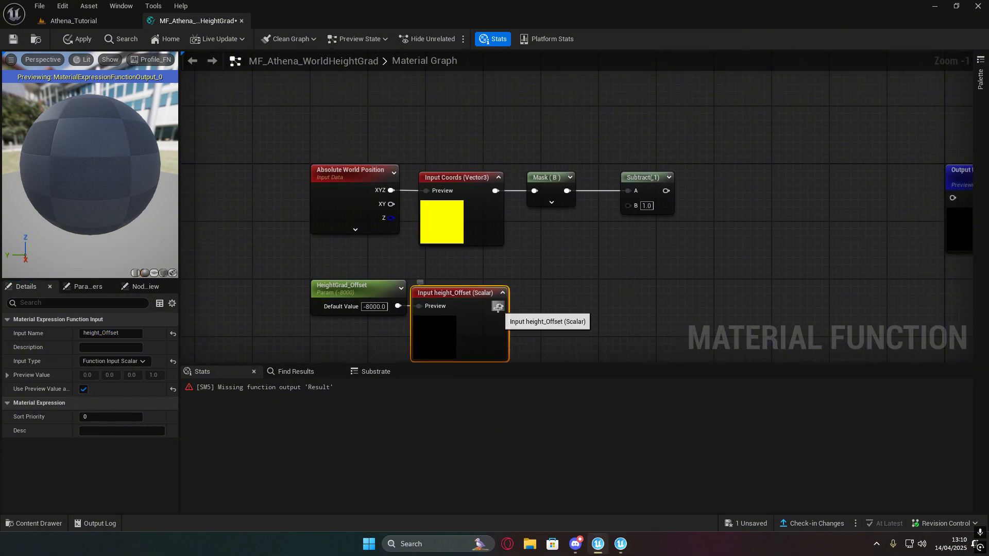
left_click_drag(500, 306, 627, 206)
right_click_drag(482, 309, 536, 262)
left_click_drag(426, 221, 534, 280)
left_click_drag(526, 250, 526, 227)
- Add a Divide node beside Subtract, with its A input fed by Subtract's output
right_click_drag(724, 240, 610, 249)
left_click(611, 248)
right_click_drag(672, 237, 556, 290)
key("d")
left_click_drag(480, 207, 557, 194)
right_click_drag(523, 253, 551, 236)
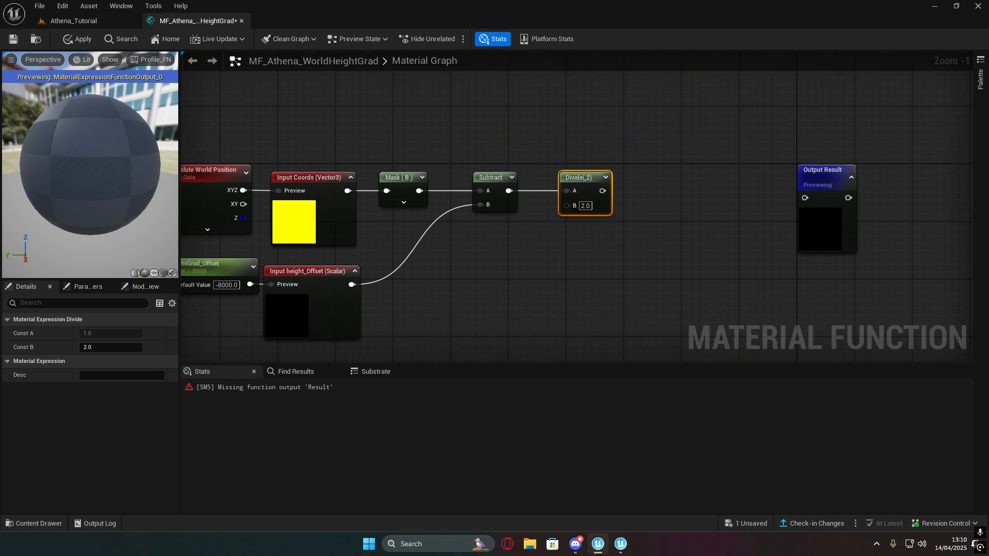
- Duplicate the HeightGrad_Offset parameter below the Divide node, rename the copy HeightGrad_Scale and set its default value to 15000
right_click_drag(499, 293, 556, 260)
right_click_drag(457, 304, 492, 299)
left_click(294, 230)
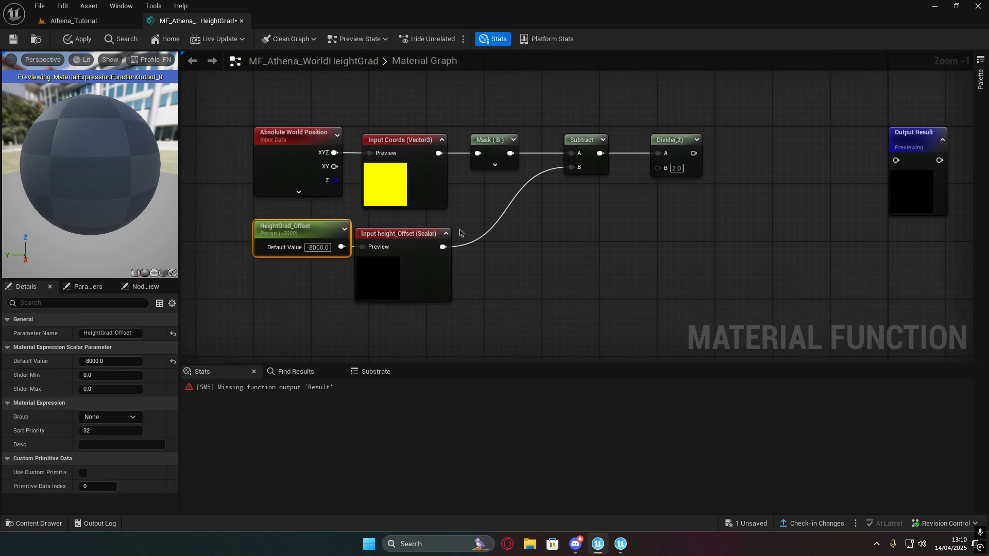
key("ctrl+d")
left_click_drag(539, 238, 560, 242)
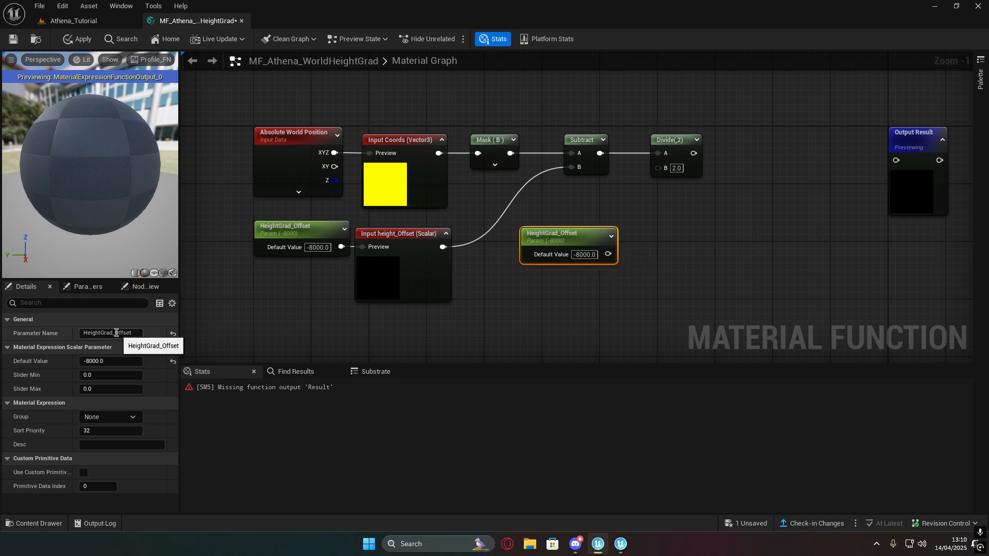
double_click(116, 332)
type("Sca")
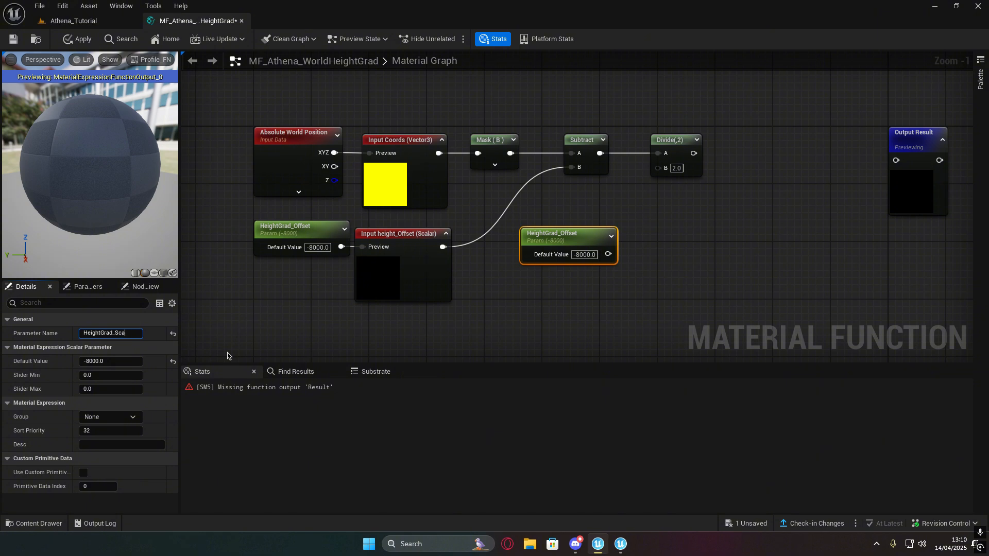
type("le")
key("Return")
left_click(588, 256)
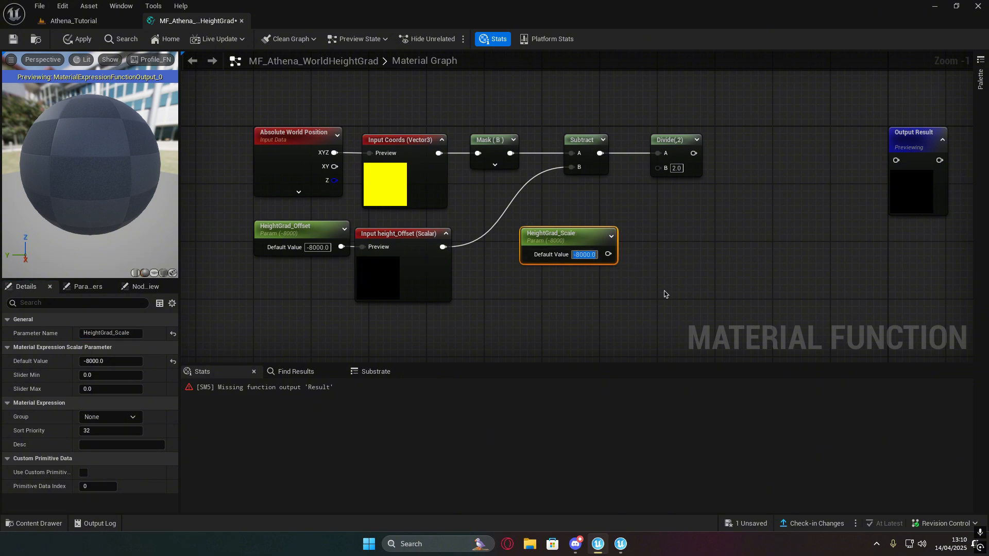
type("15000")
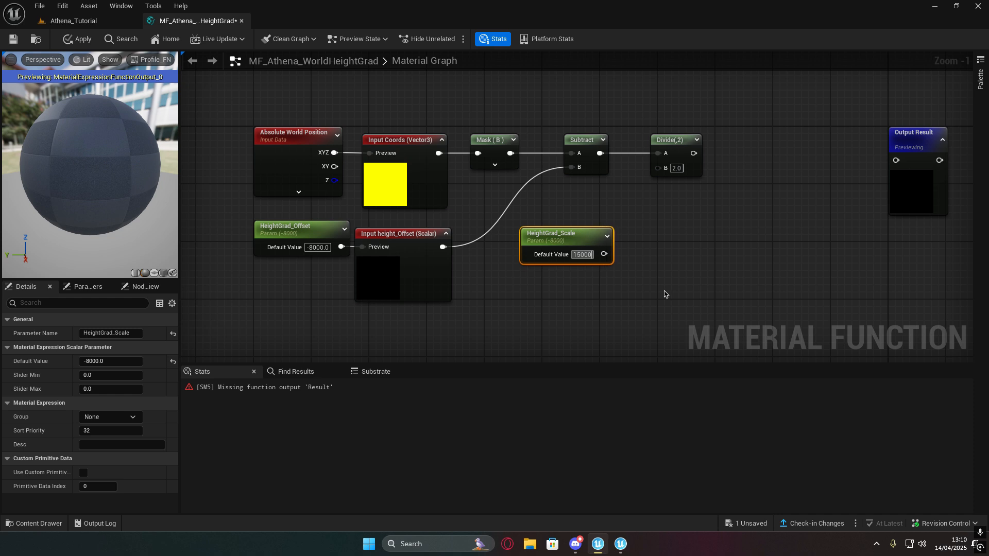
key("Return")
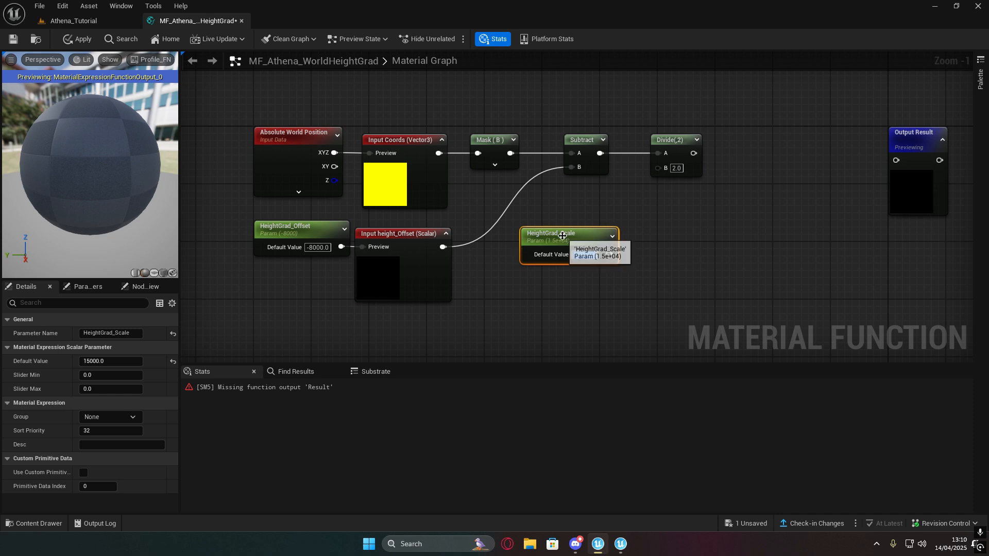
- Feed HeightGrad_Scale into a new scalar function input named height_gradScale, aligned beside the parameter
left_click_drag(570, 240, 612, 253)
type("input")
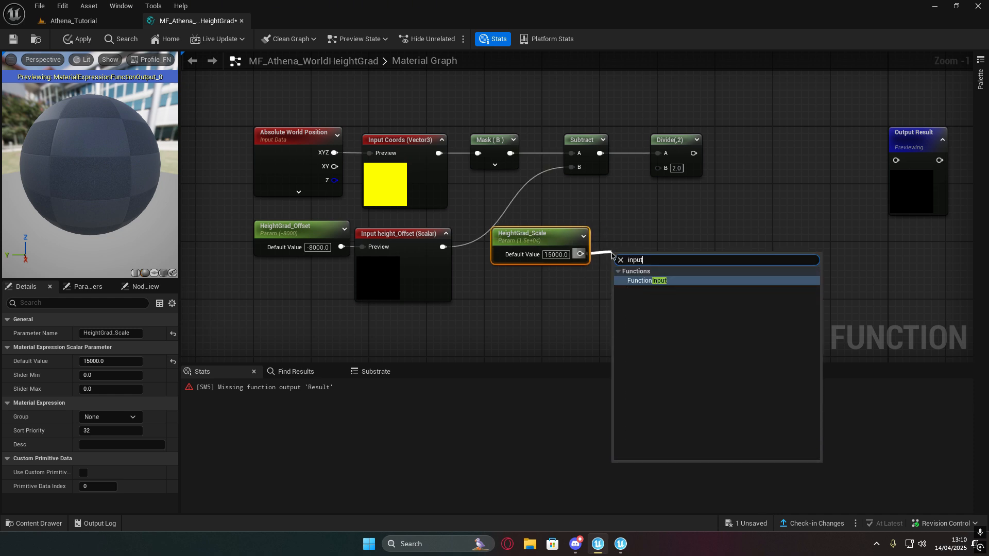
key("Return")
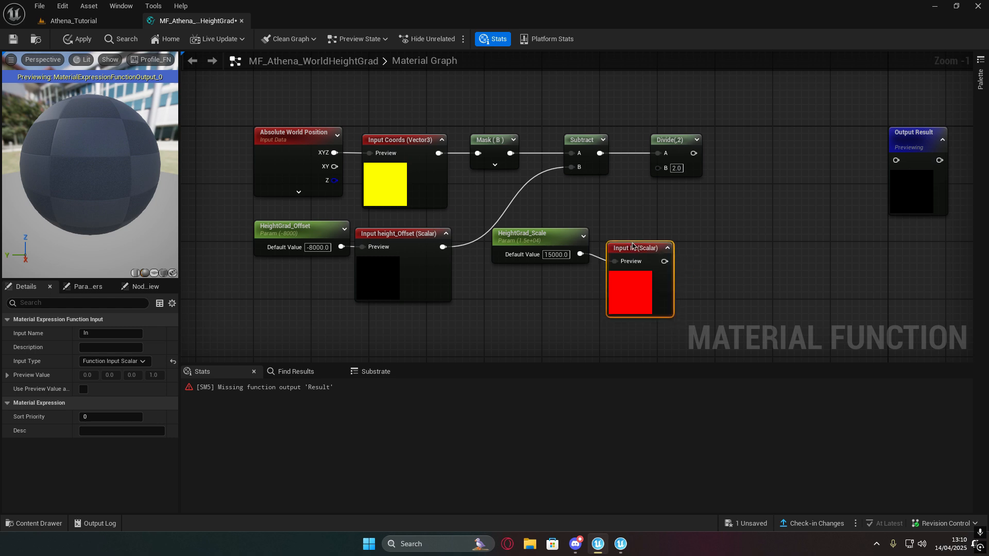
left_click(99, 333)
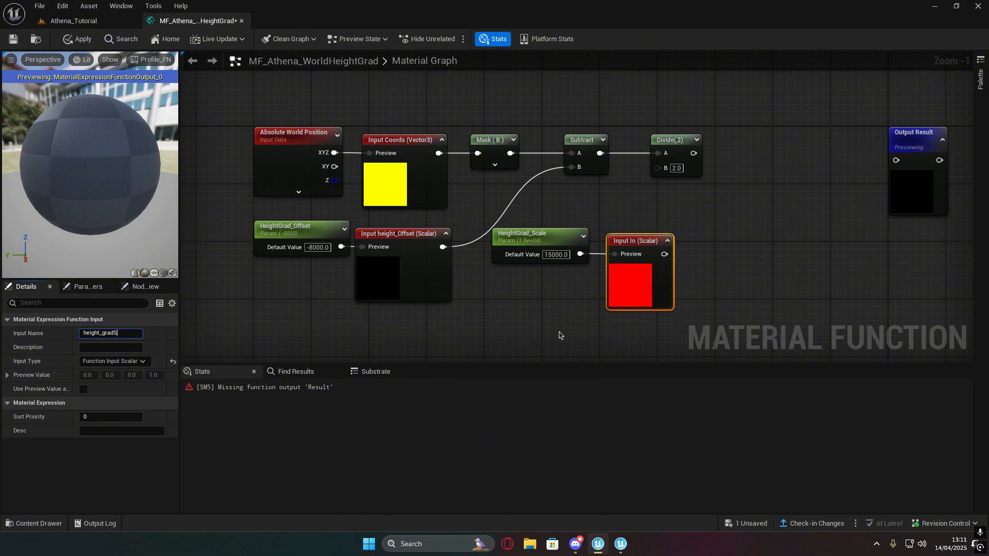
type("ale")
key("Return")
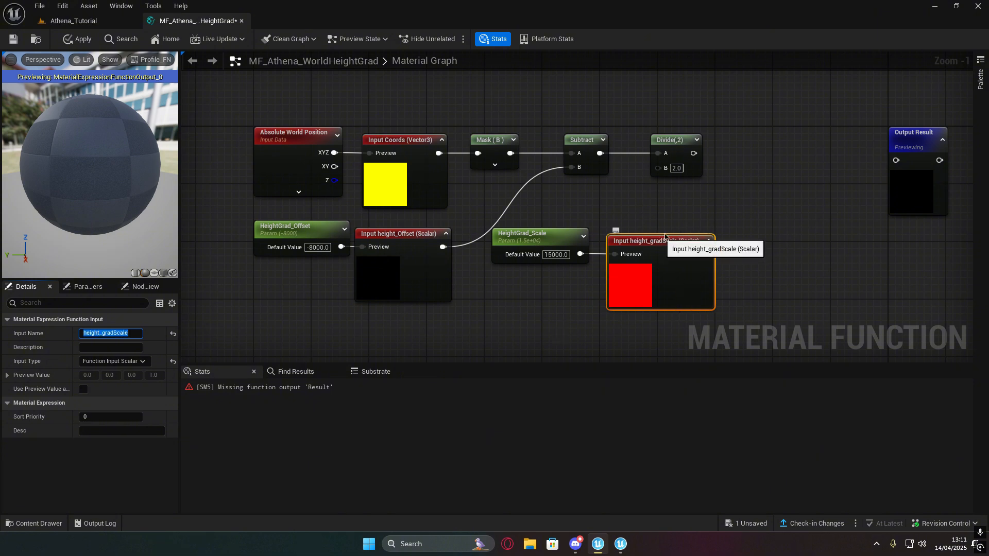
- Connect height_gradScale to Divide's B input and Divide's output to the Output Result node, spacing the nodes out in line
right_click_drag(635, 177, 559, 204)
left_click_drag(505, 151, 643, 165)
right_click_drag(597, 213, 632, 212)
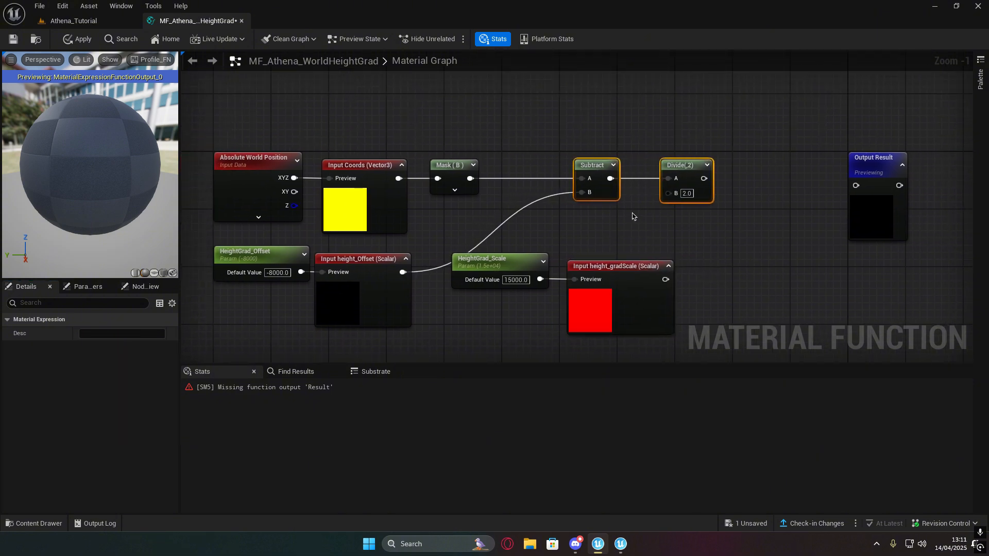
left_click(595, 169)
left_click_drag(596, 171, 545, 172)
right_click_drag(547, 170, 438, 171)
left_click_drag(556, 280, 673, 162)
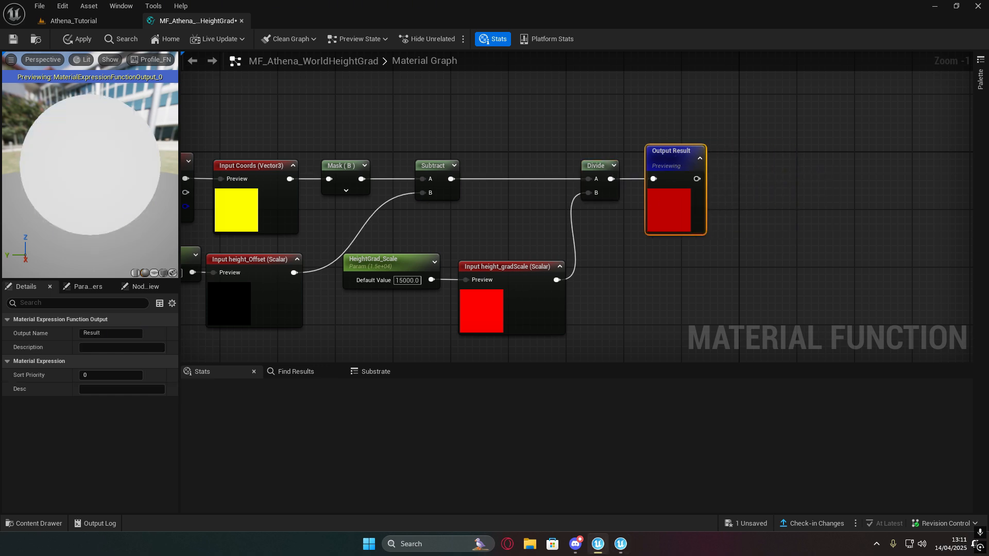
- Arrange the offset and scale parameters compactly with their function inputs below the main chain, and save the material function
scroll(596, 224, "down", 1)
right_click_drag(459, 249, 698, 214)
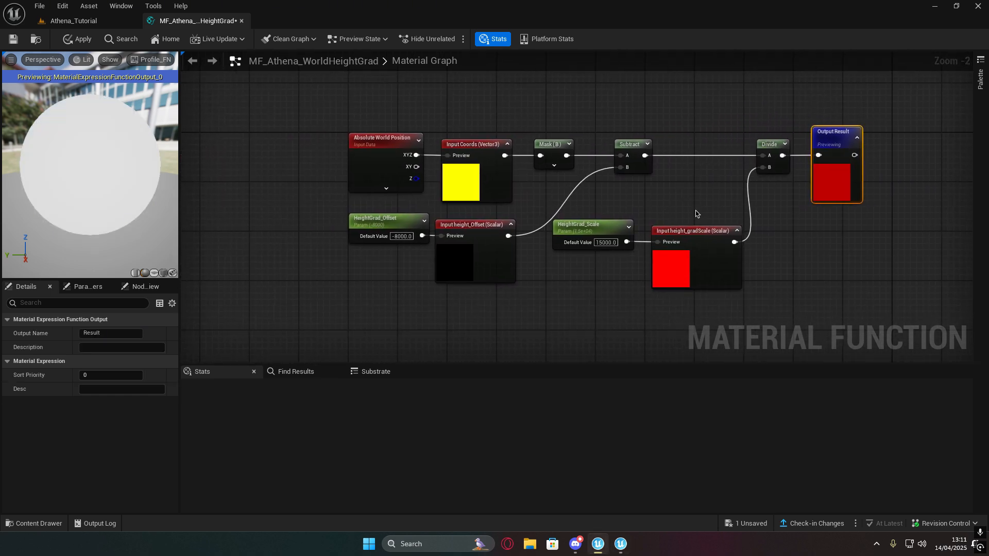
left_click(622, 223)
left_click_drag(604, 224, 617, 262)
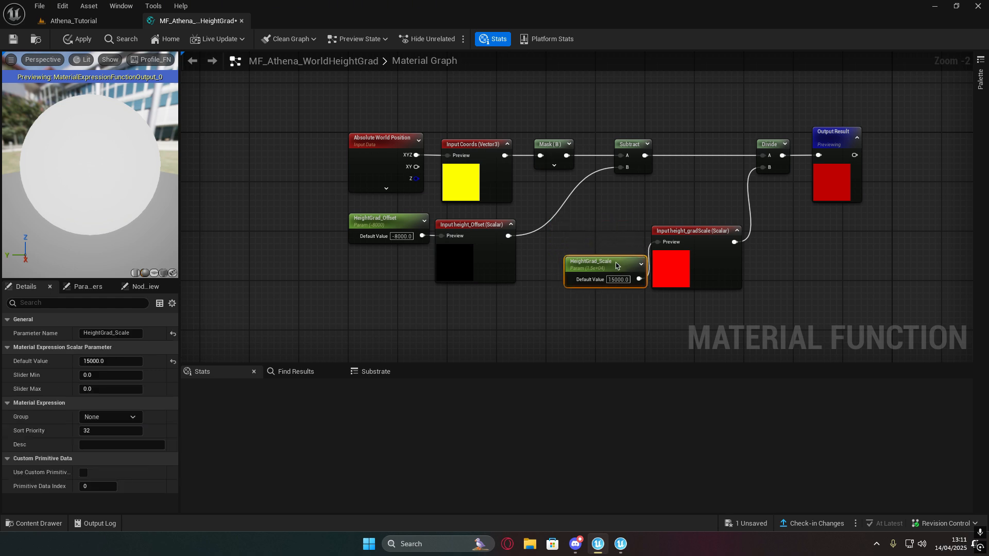
left_click_drag(400, 225, 400, 262)
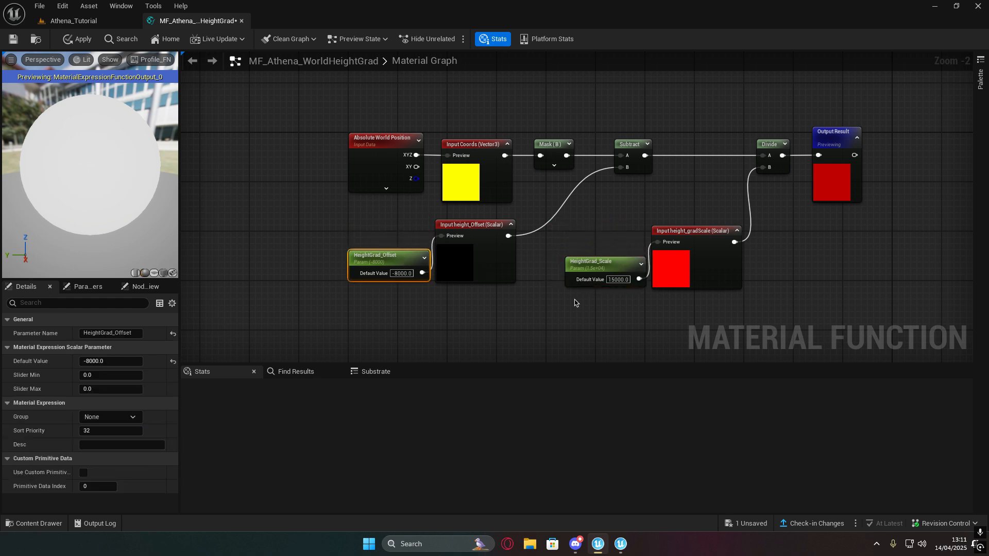
left_click_drag(729, 300, 575, 257)
left_click_drag(382, 226, 459, 260)
left_click_drag(468, 225, 470, 212)
left_click_drag(596, 223, 636, 212)
right_click_drag(738, 239, 663, 291)
left_click(684, 254)
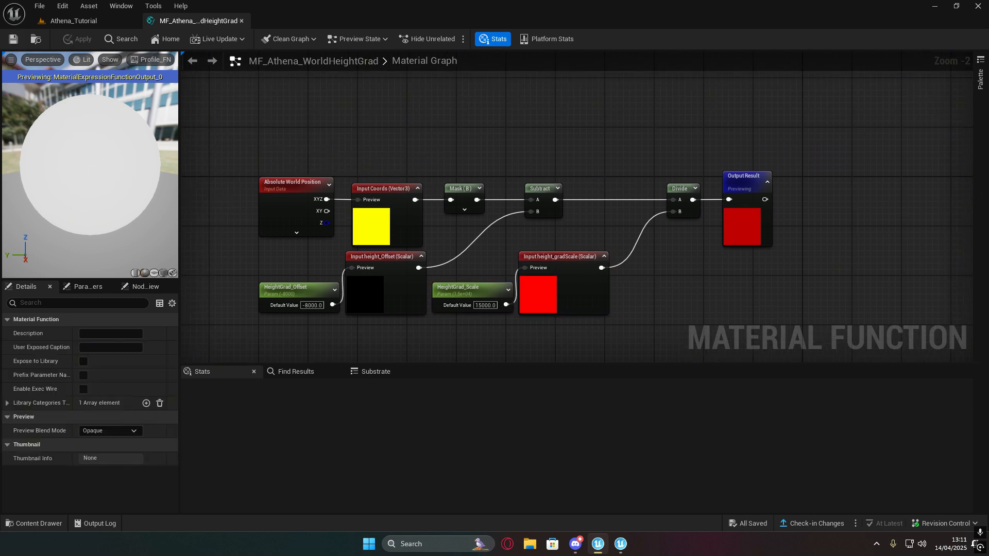
key("ctrl+s")
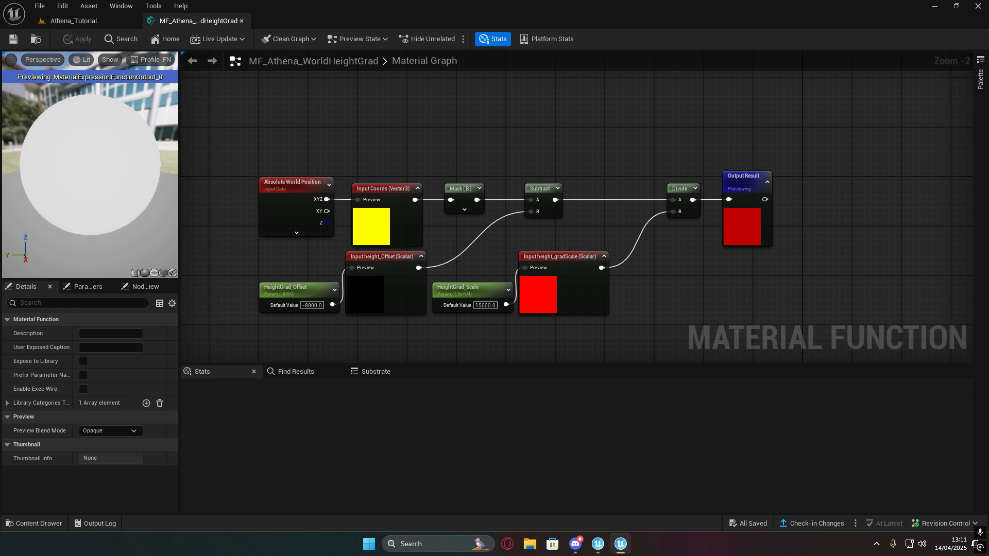
- Create a new material function named MF_Athena_Material_BaseMultiply in the project's MaterialFunctions folder
left_click(101, 22)
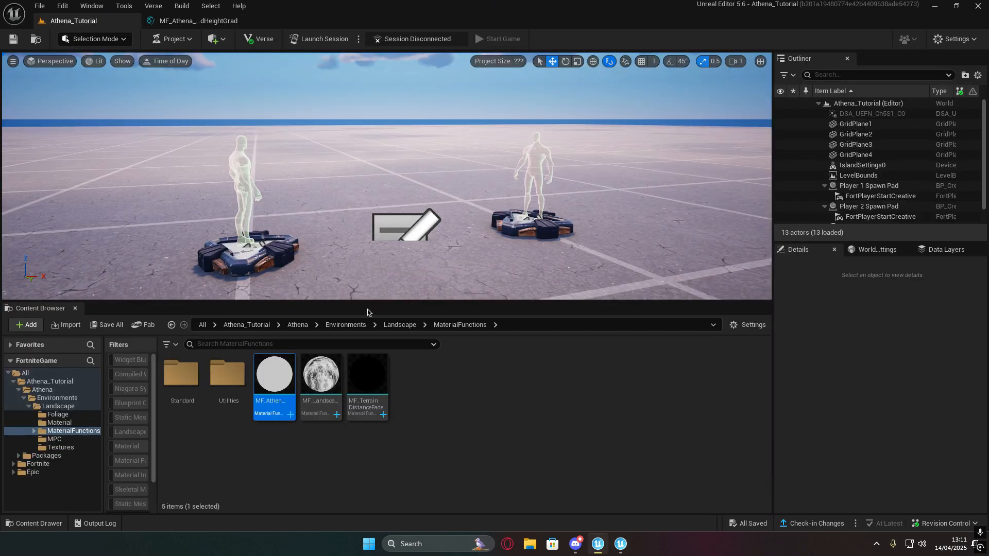
right_click(431, 393)
mouse_move(472, 349)
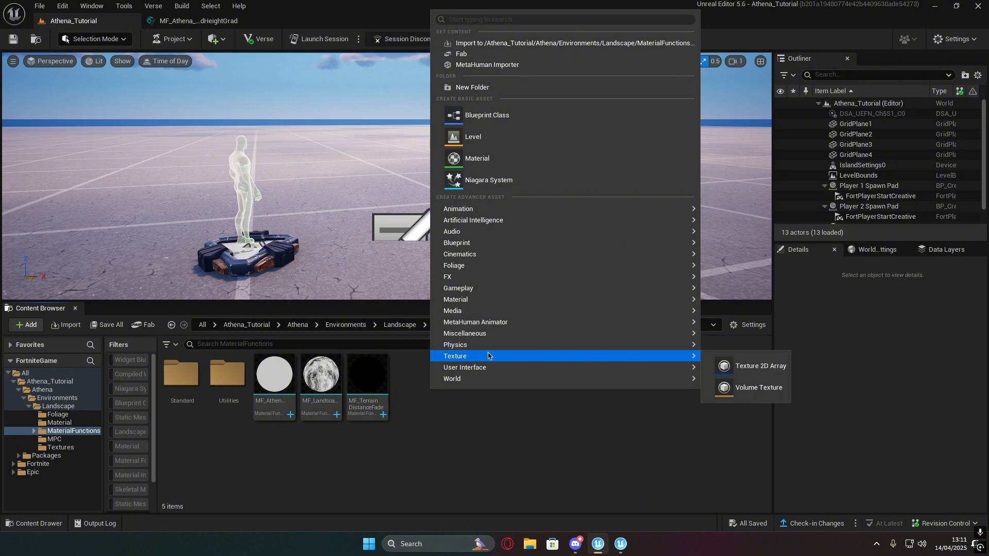
mouse_move(491, 300)
mouse_move(729, 397)
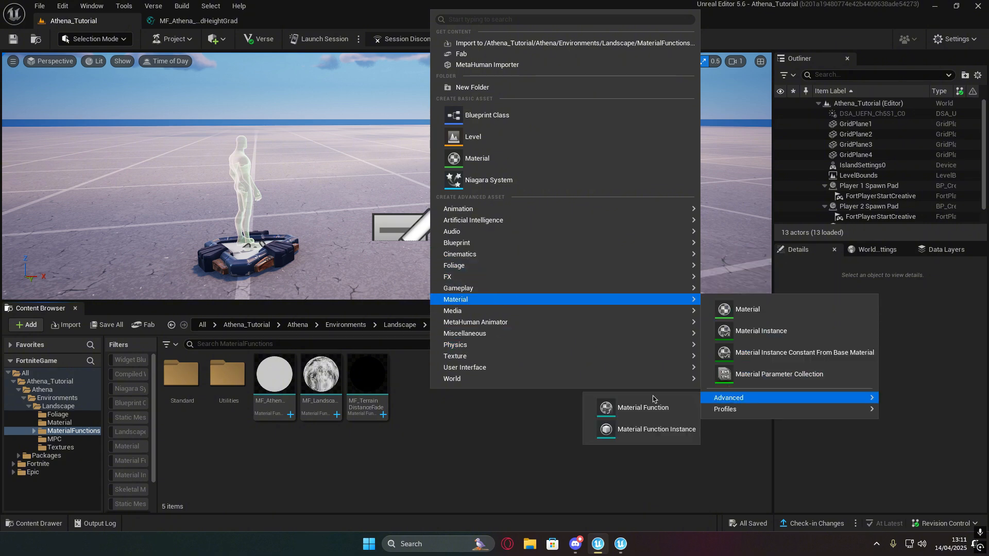
left_click(644, 404)
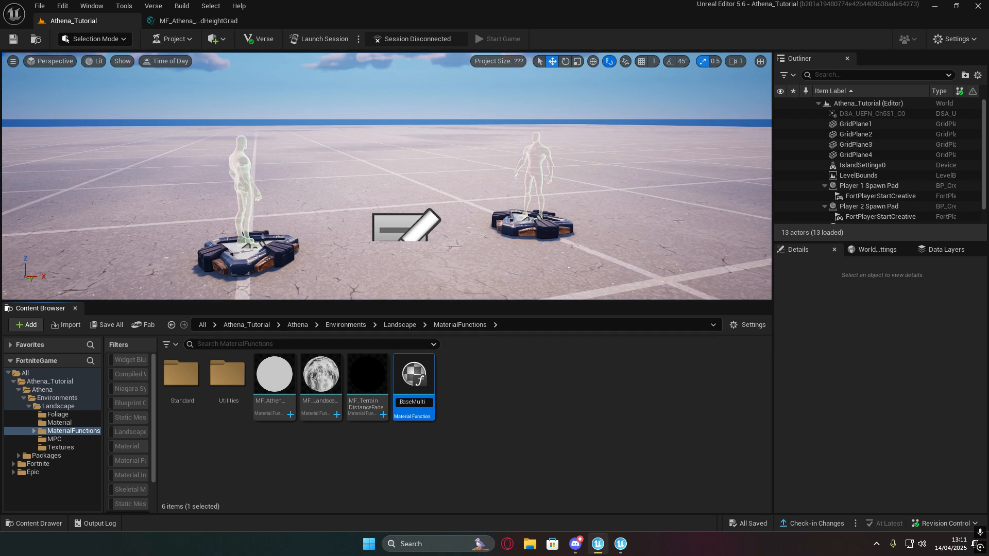
key("Return")
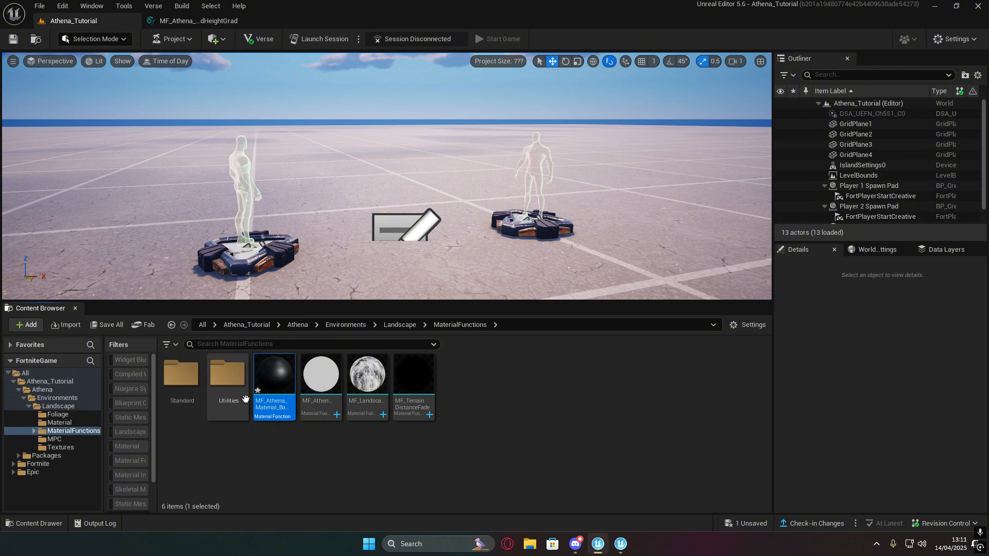
- Open MF_Athena_Material_BaseMultiply and add a MakeMaterialAttributes node in an empty area of its graph
double_click(274, 374)
right_click_drag(314, 221, 384, 223)
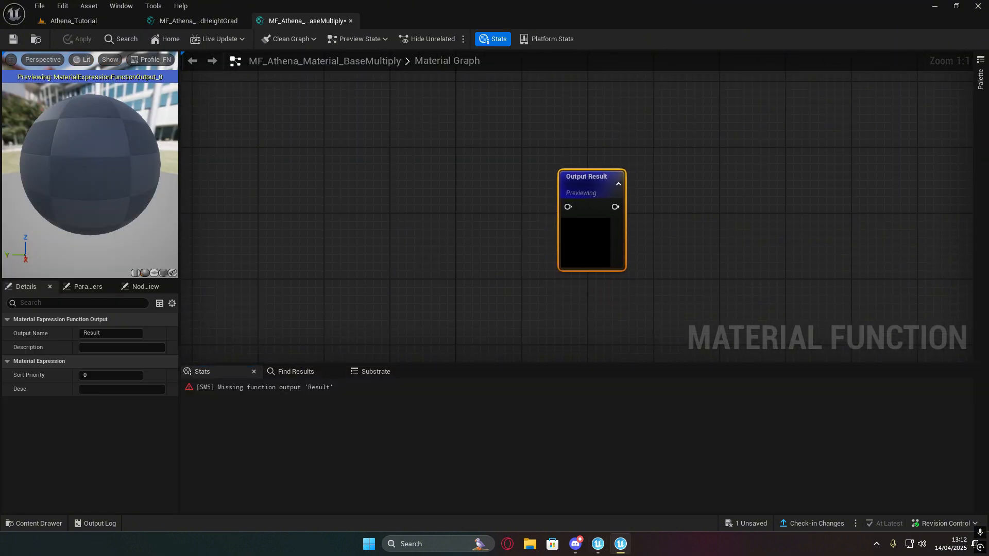
scroll(363, 272, "down", 2)
right_click_drag(363, 271, 837, 229)
right_click(552, 204)
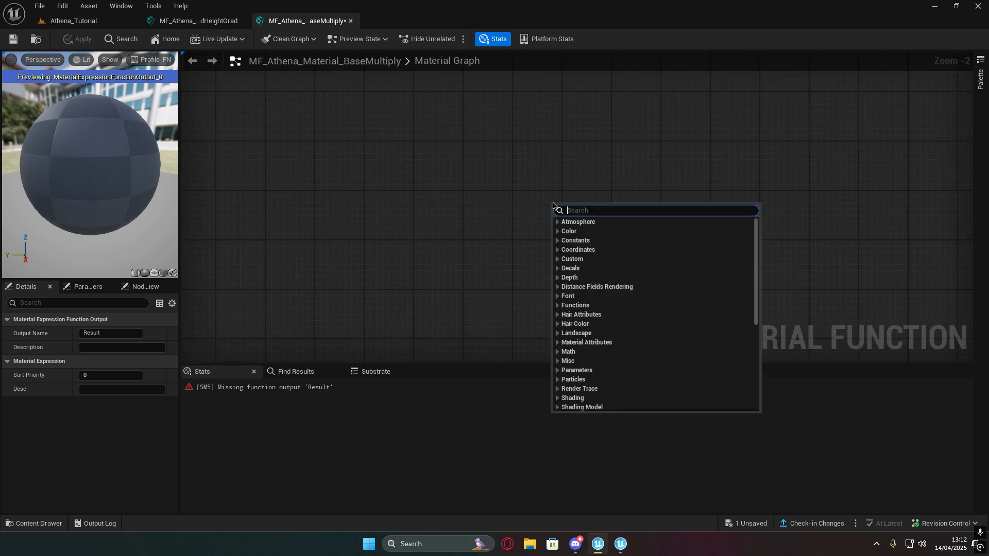
type("make")
left_click(599, 231)
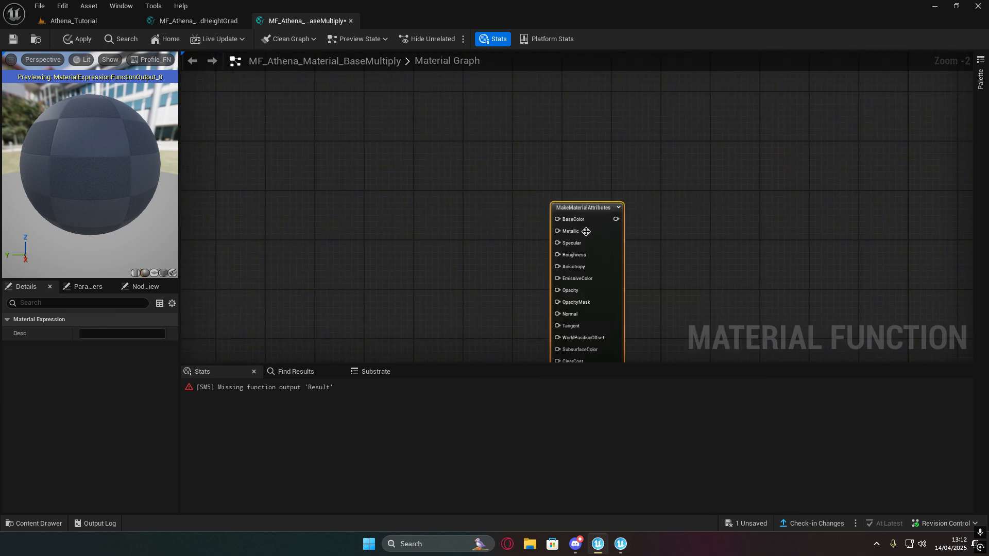
- Add a material-attributes function input with MakeMaterialAttributes wired into its Preview pin, placed level with that node and spaced apart from it
left_click_drag(586, 212, 539, 207)
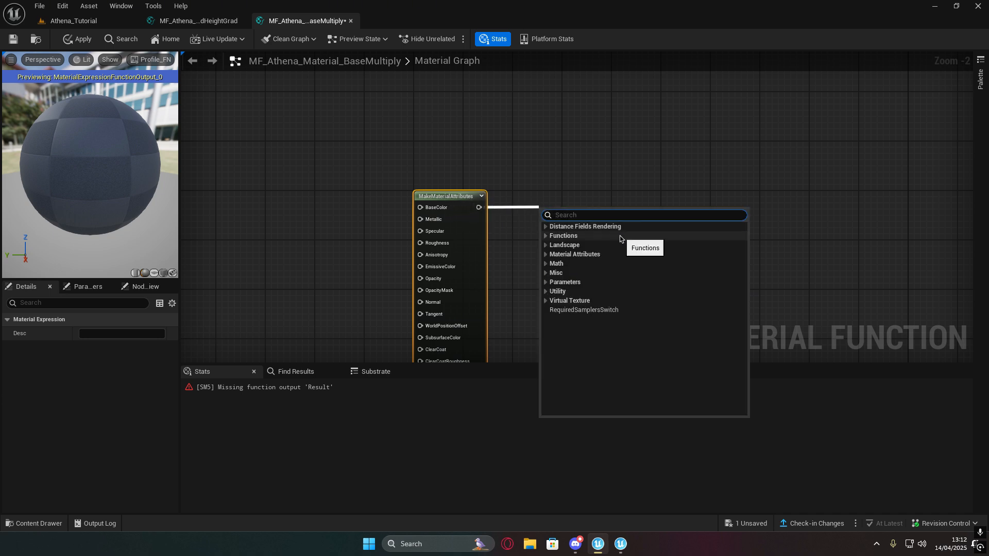
type("input")
key("Return")
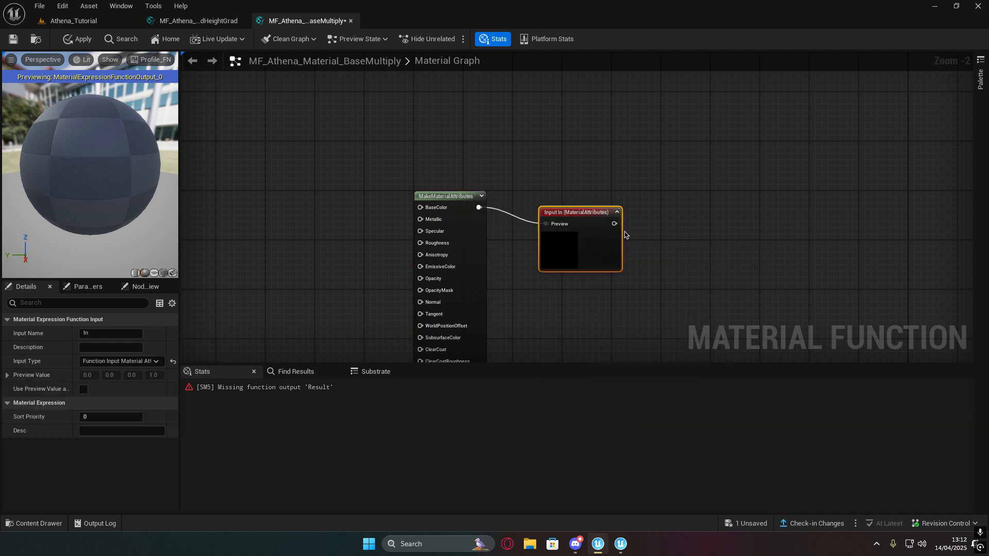
left_click_drag(592, 217, 572, 201)
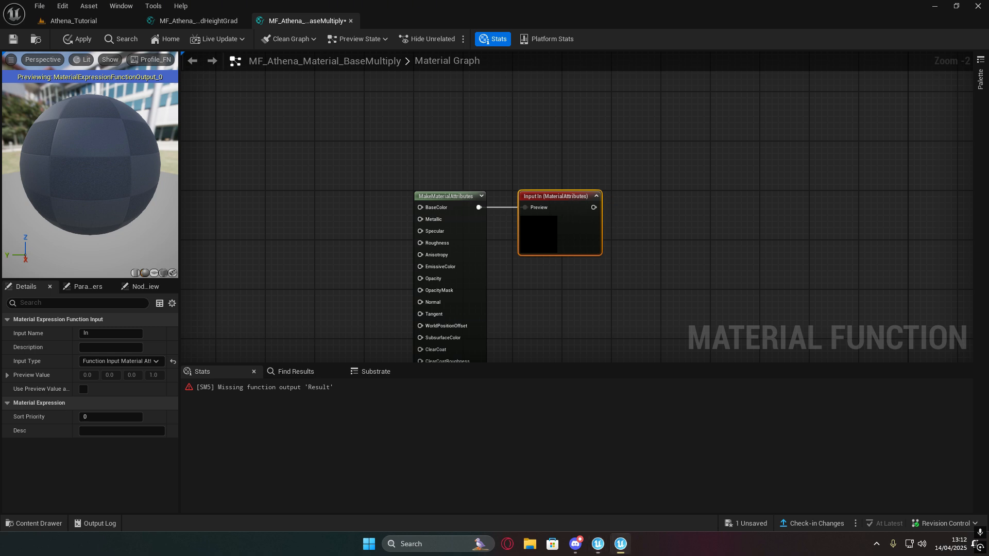
right_click_drag(636, 272, 663, 267)
left_click(678, 270)
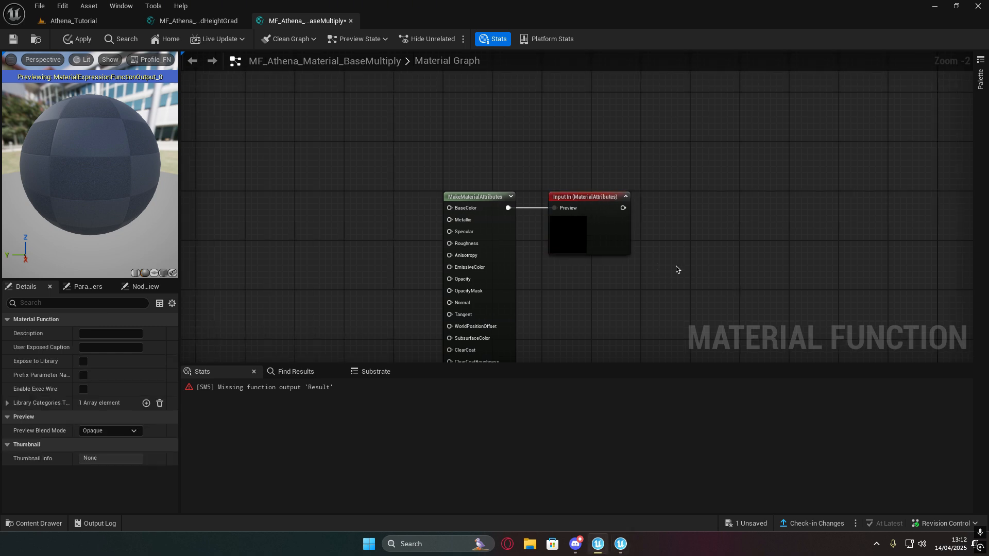
left_click_drag(609, 212, 619, 213)
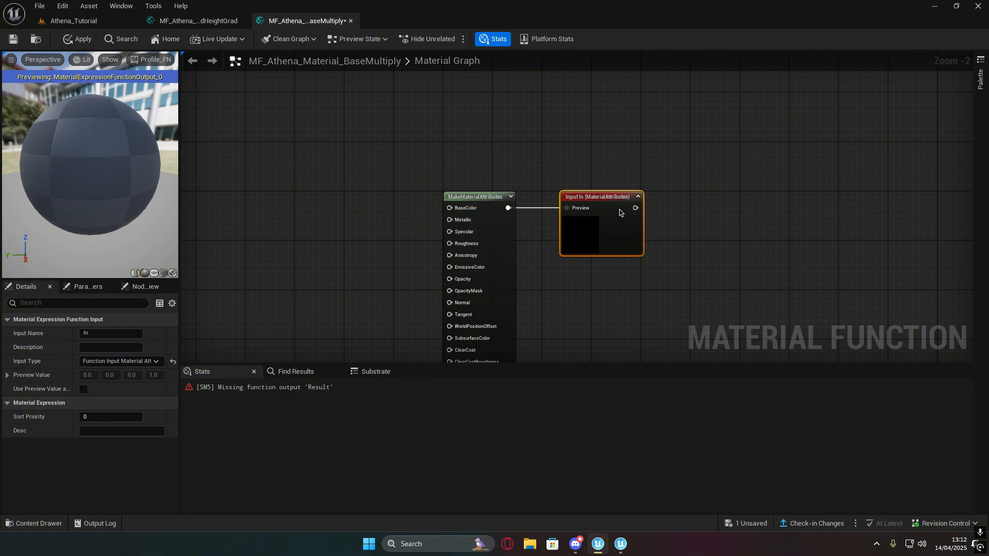
right_click_drag(716, 230, 644, 232)
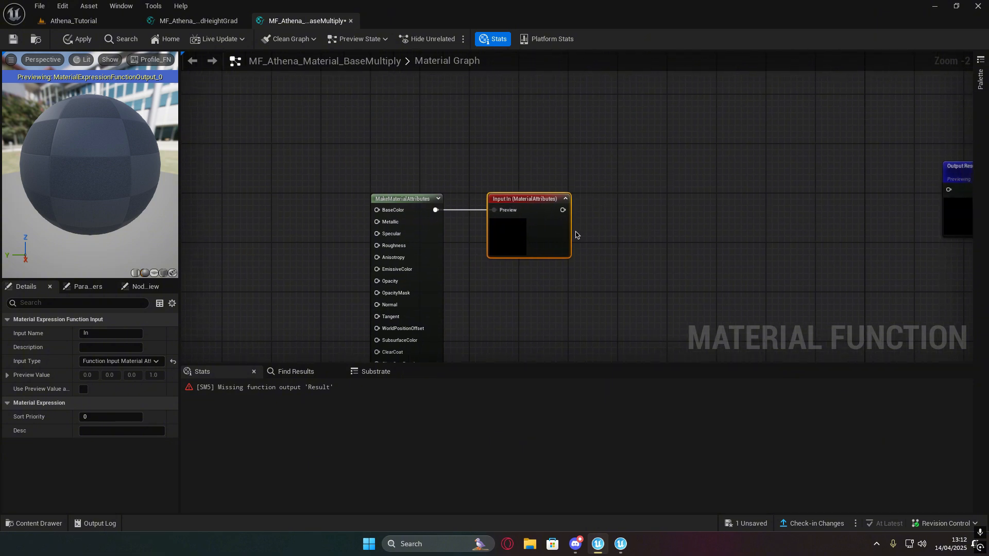
left_click_drag(562, 232, 593, 233)
- Add a BreakMaterialAttributes node fed by the material-attributes function input and place it in line after that input
right_click_drag(690, 242, 509, 227)
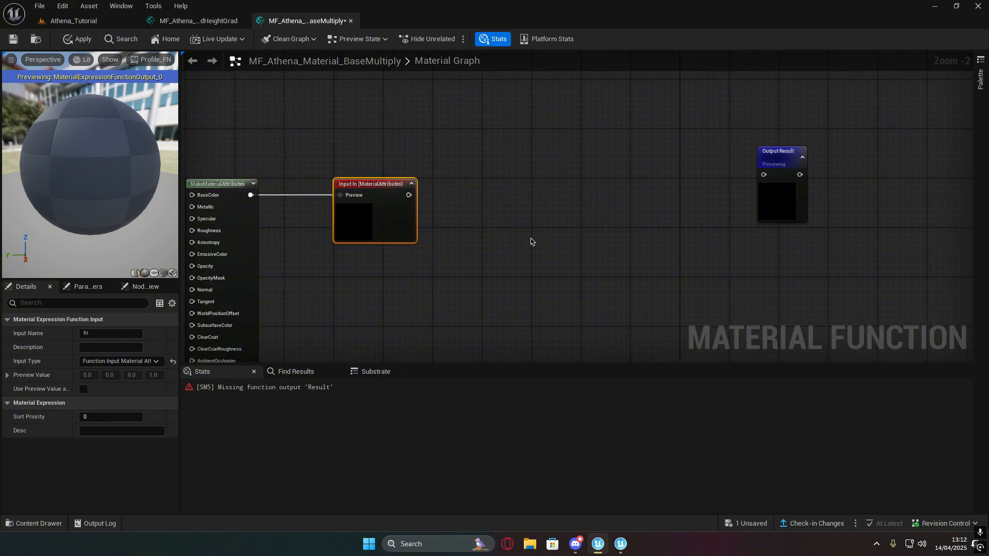
left_click_drag(408, 195, 453, 200)
type("breeeak")
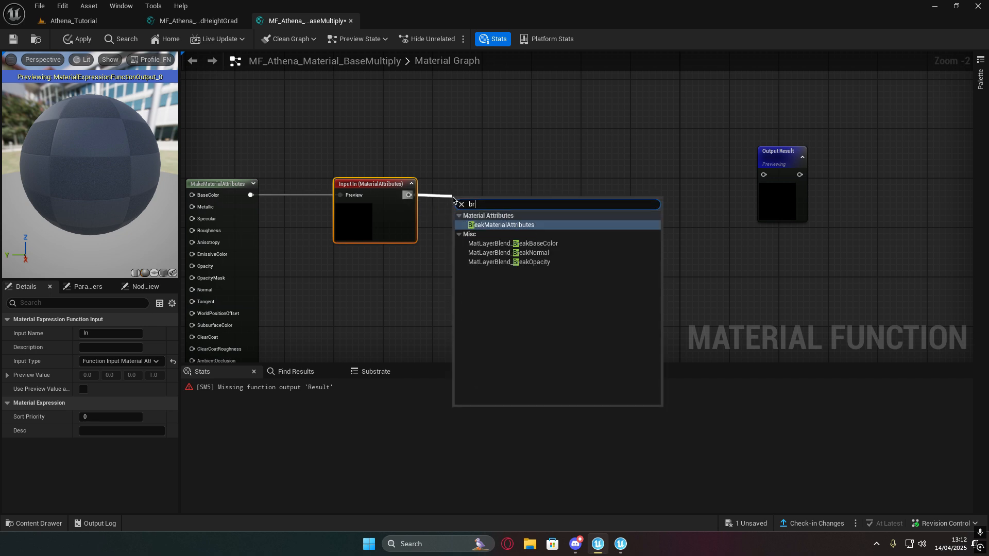
key("BackSpace")
key("BackSpace")
key("BackSpace")
left_click(501, 225)
left_click_drag(488, 205, 520, 185)
right_click_drag(617, 204, 516, 209)
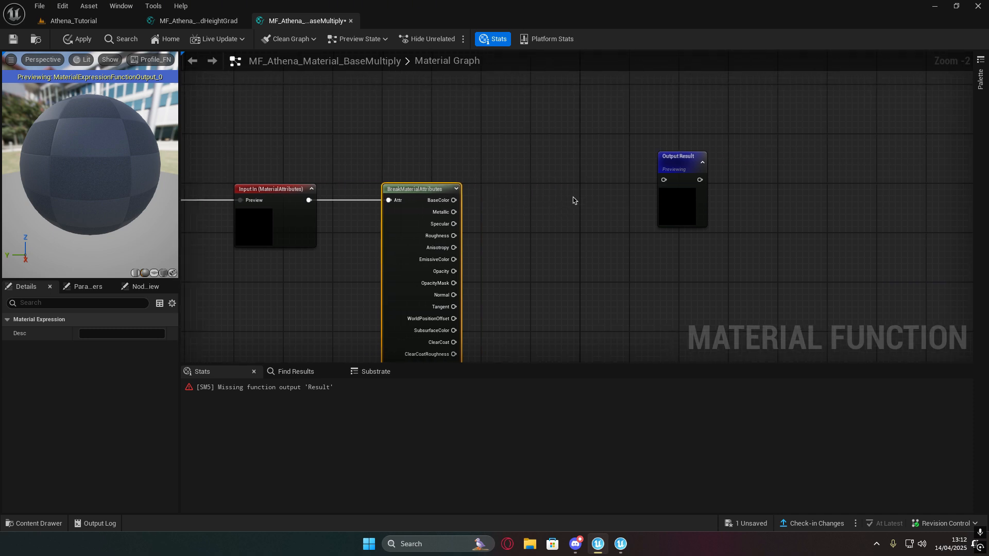
- Route BreakMaterialAttributes' BaseColor through a new Multiply node into a new MakeMaterialAttributes node, and connect that node to Output Result
right_click_drag(573, 197, 493, 204)
left_click_drag(375, 206, 503, 217)
type("mul")
key("Return")
type("make")
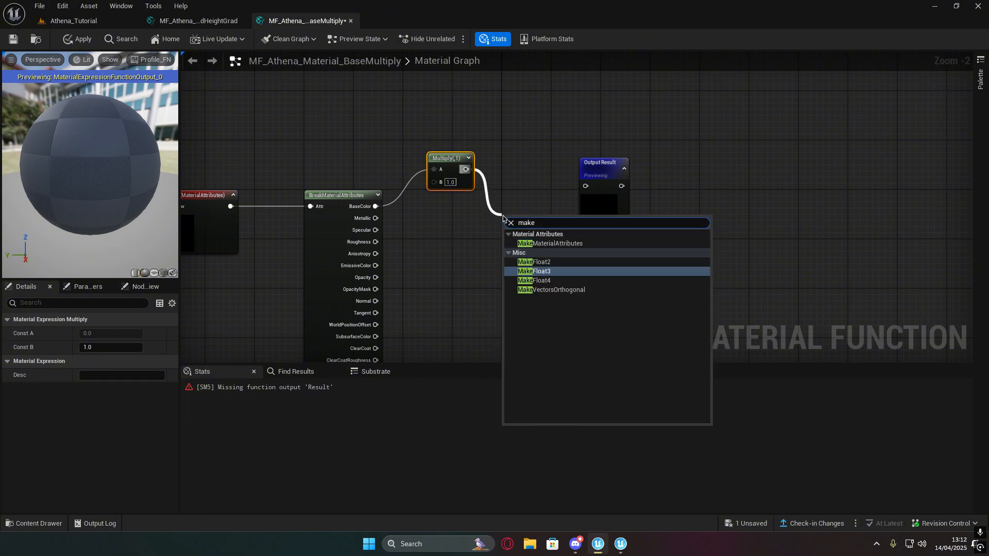
left_click(550, 243)
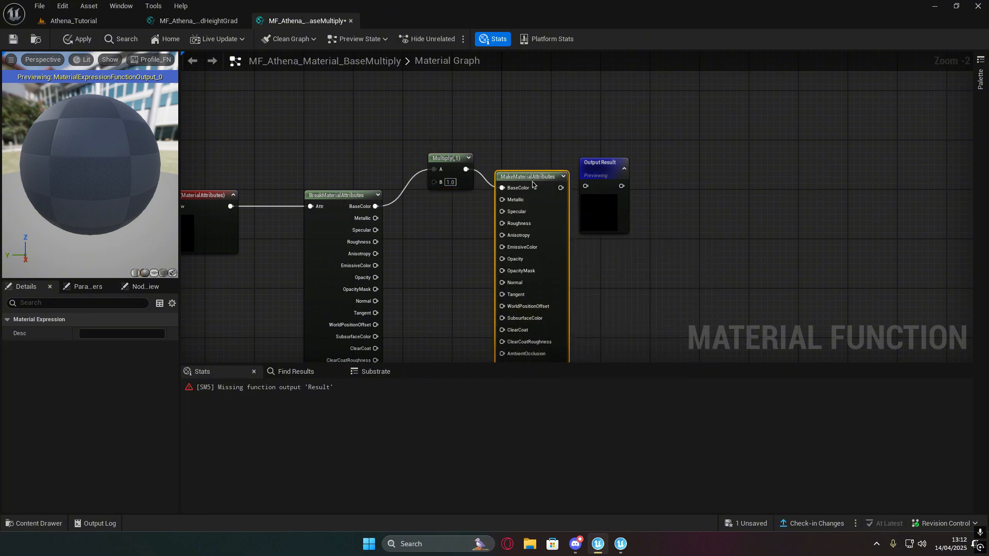
left_click_drag(561, 187, 618, 170)
- Connect Metallic, Specular, Roughness, EmissiveColor, Opacity, OpacityMask and Normal from BreakMaterialAttributes to the matching MakeMaterialAttributes pins, aligning MakeMaterialAttributes and Output Result with the chain
right_click_drag(437, 181, 647, 221)
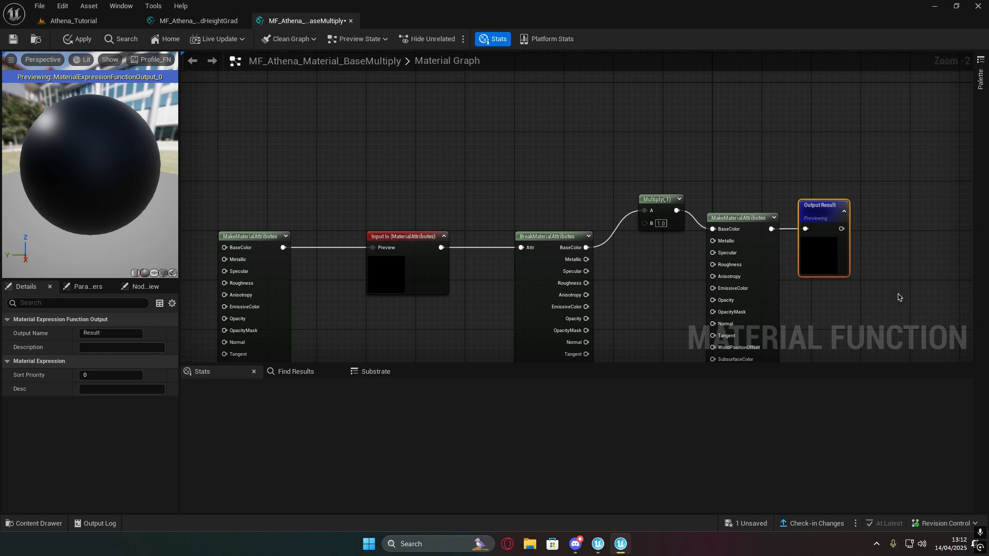
right_click_drag(619, 281, 526, 168)
left_click_drag(493, 146, 641, 124)
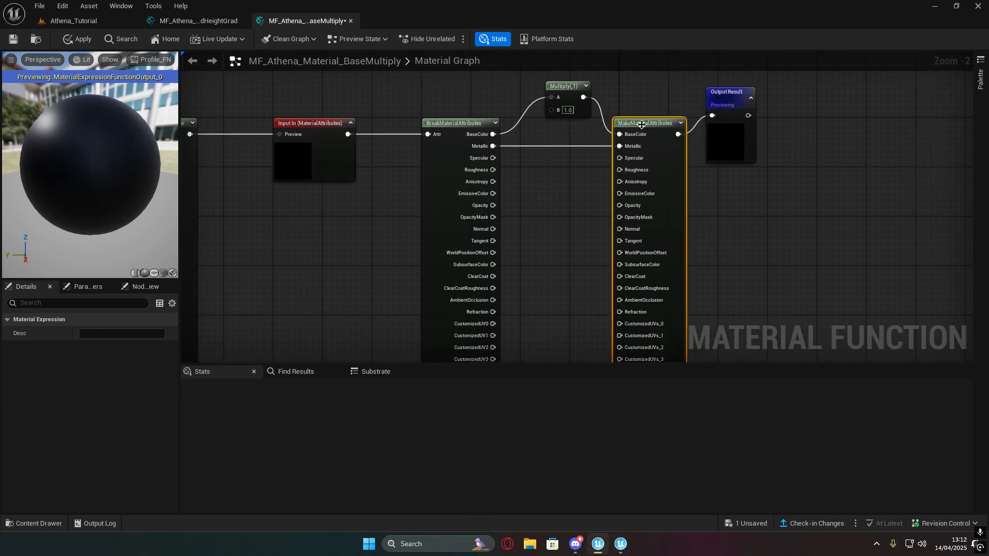
left_click_drag(722, 100, 722, 119)
left_click_drag(494, 158, 621, 170)
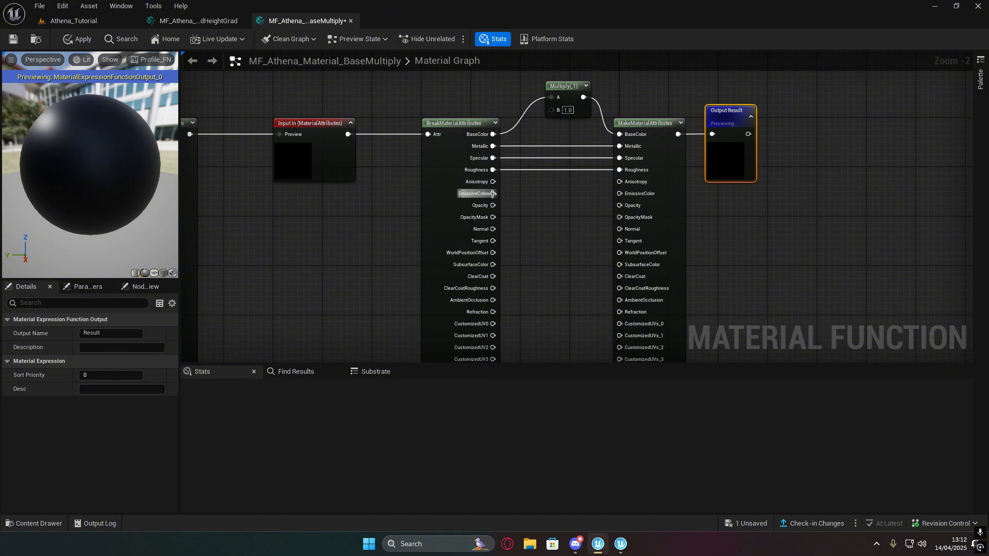
left_click_drag(493, 193, 627, 197)
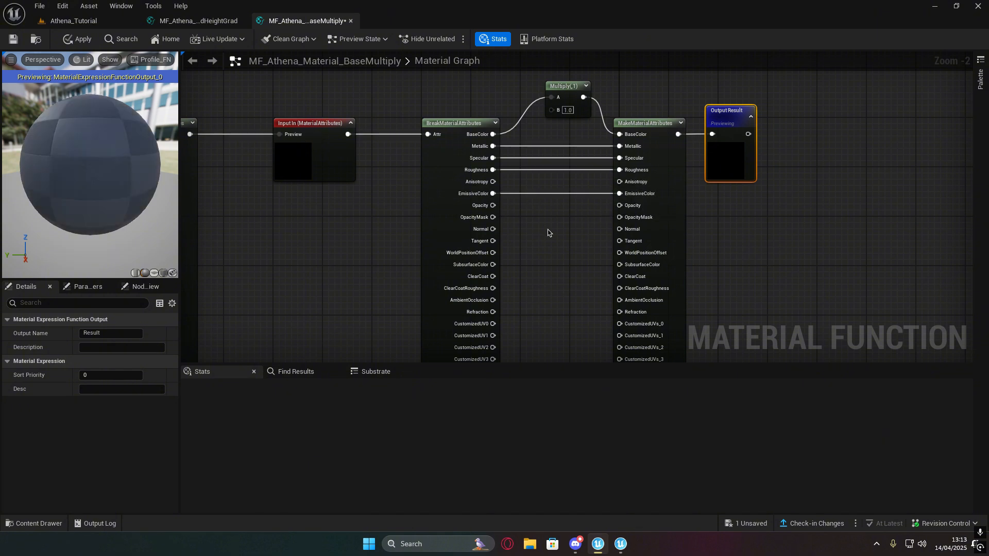
left_click_drag(493, 228, 622, 229)
left_click_drag(492, 217, 620, 205)
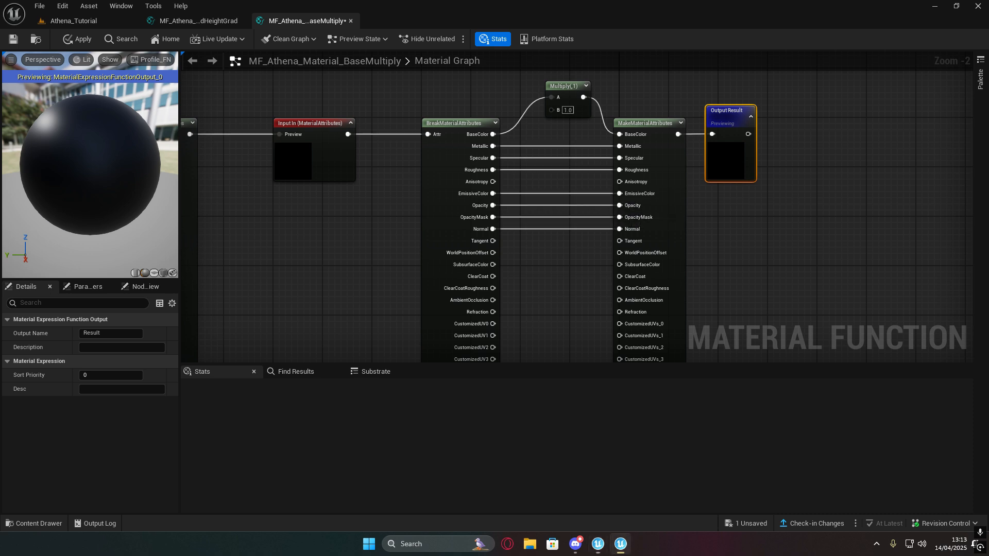
- Connect the matching Break and MakeMaterialAttributes pins from WorldPositionOffset down to PixelDepthOffset, including all eight customized UVs
right_click_drag(647, 317, 559, 215)
left_click_drag(500, 316, 626, 318)
left_click_drag(500, 304, 627, 292)
left_click_drag(500, 281, 626, 269)
left_click_drag(500, 257, 627, 245)
left_click_drag(500, 233, 626, 222)
left_click_drag(500, 209, 627, 198)
left_click_drag(500, 186, 627, 174)
left_click_drag(500, 162, 627, 162)
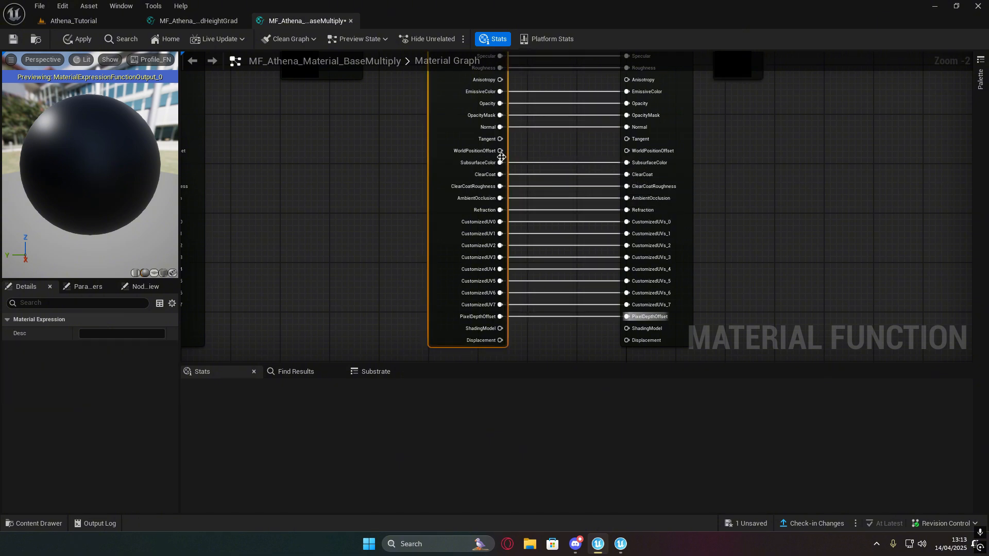
left_click_drag(500, 150, 626, 151)
right_click(596, 143)
left_click(541, 142)
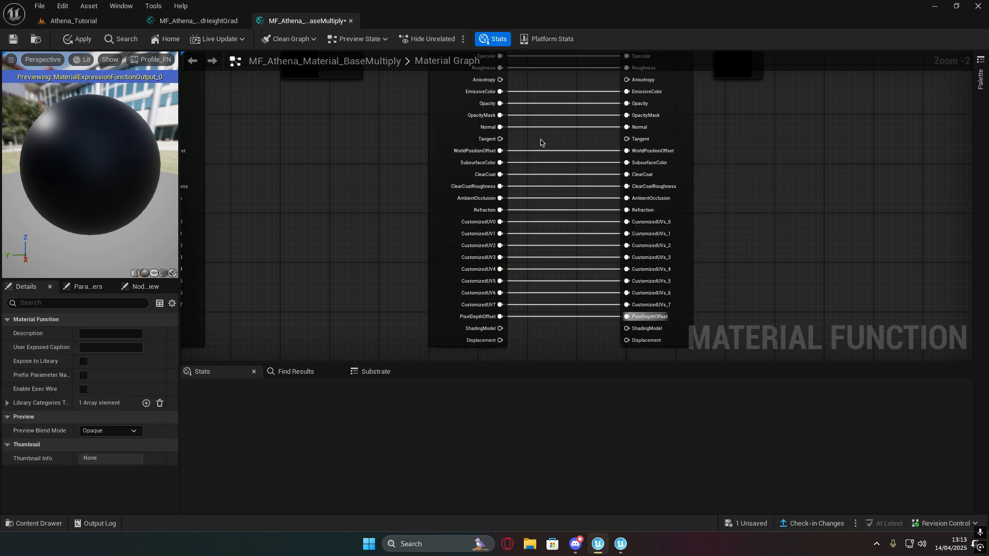
- Add a Vector3 function input named Color above BreakMaterialAttributes and connect it to Multiply's B input
scroll(691, 214, "down", 1)
scroll(774, 225, "down", 1)
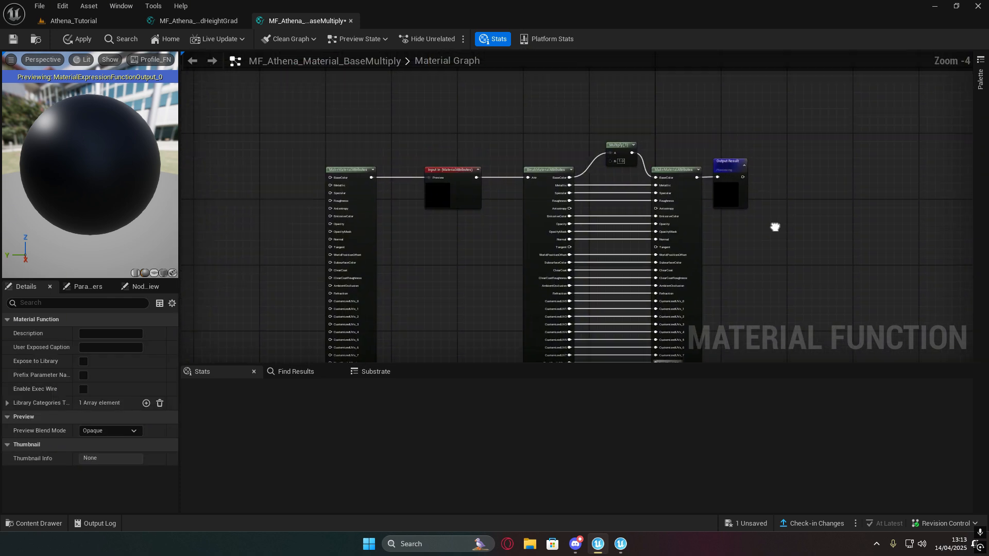
scroll(576, 180, "up", 5)
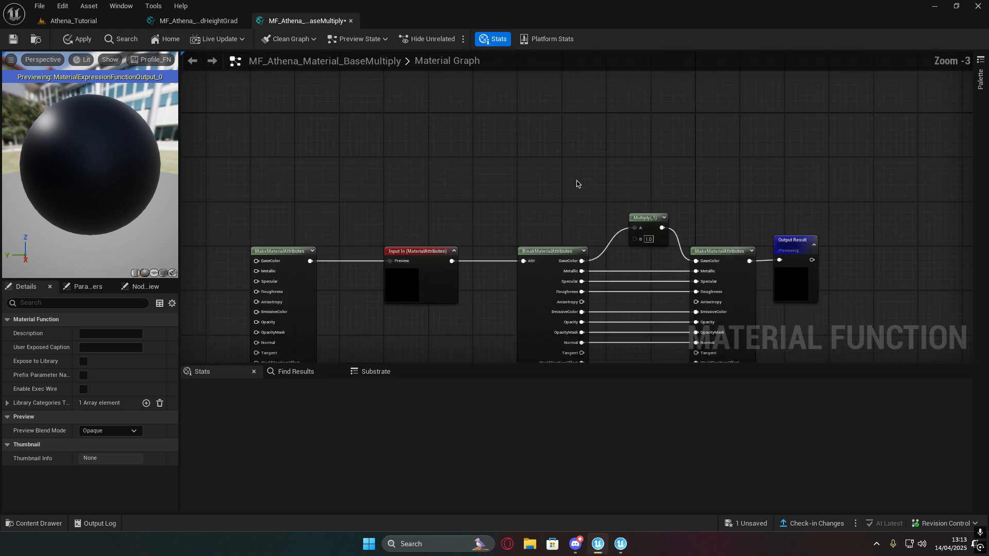
right_click(451, 154)
type("input")
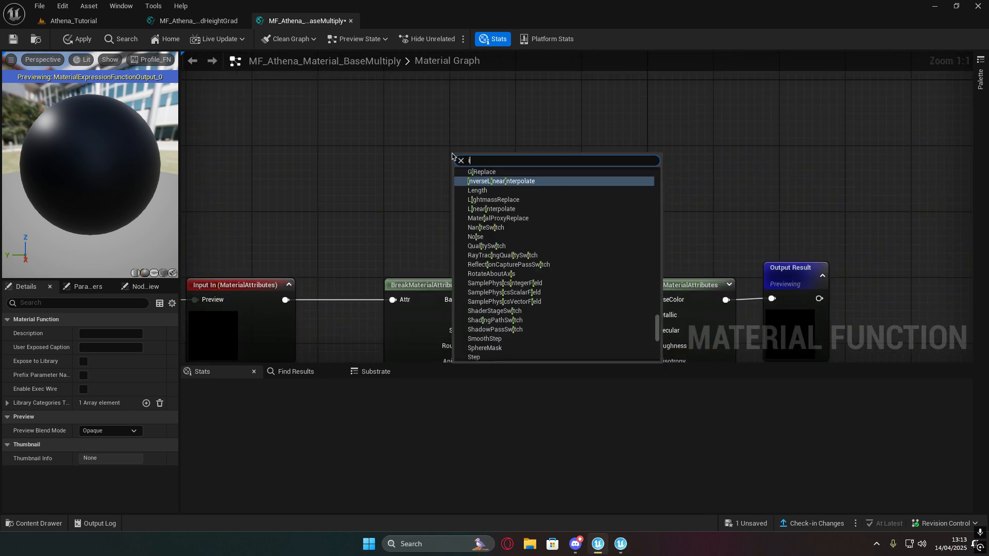
key("Return")
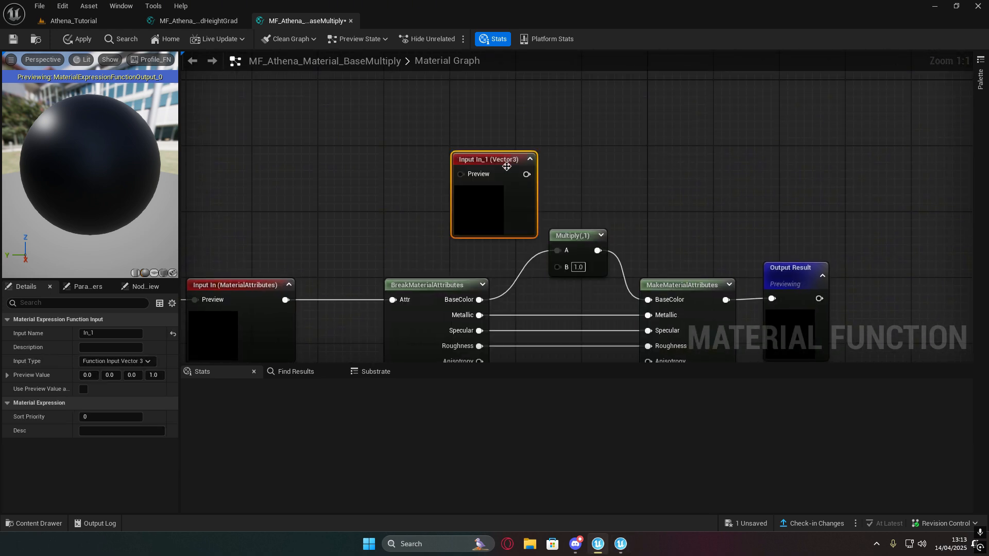
left_click(111, 334)
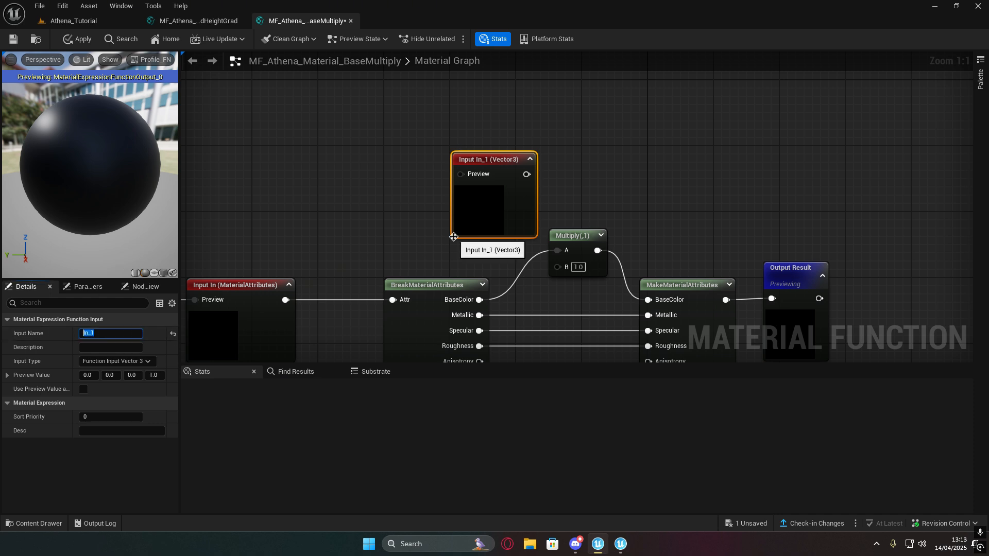
left_click_drag(483, 160, 557, 267)
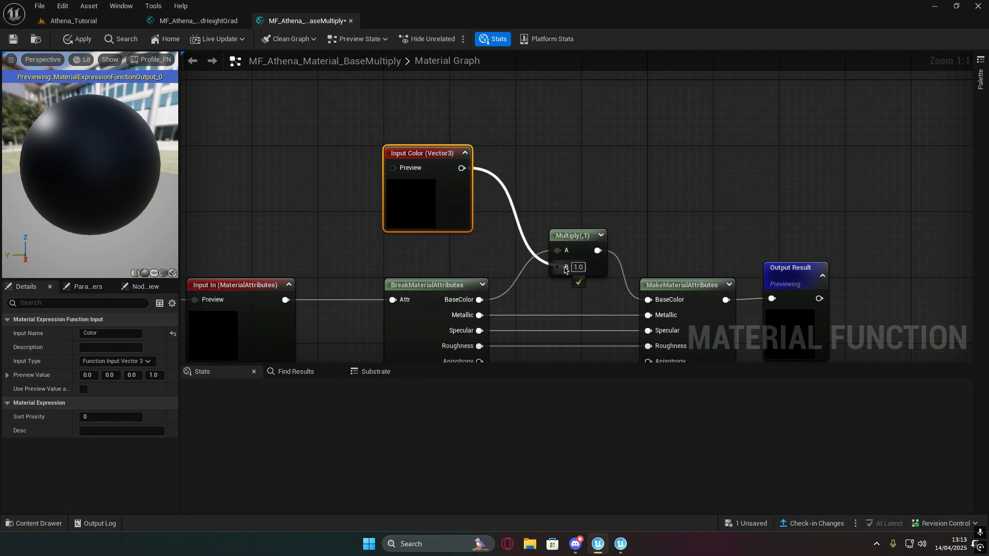
- Reposition the Color input higher above BreakMaterialAttributes, leaving clear space around its wire to Multiply
right_click_drag(642, 225, 518, 174)
left_click_drag(307, 104, 307, 136)
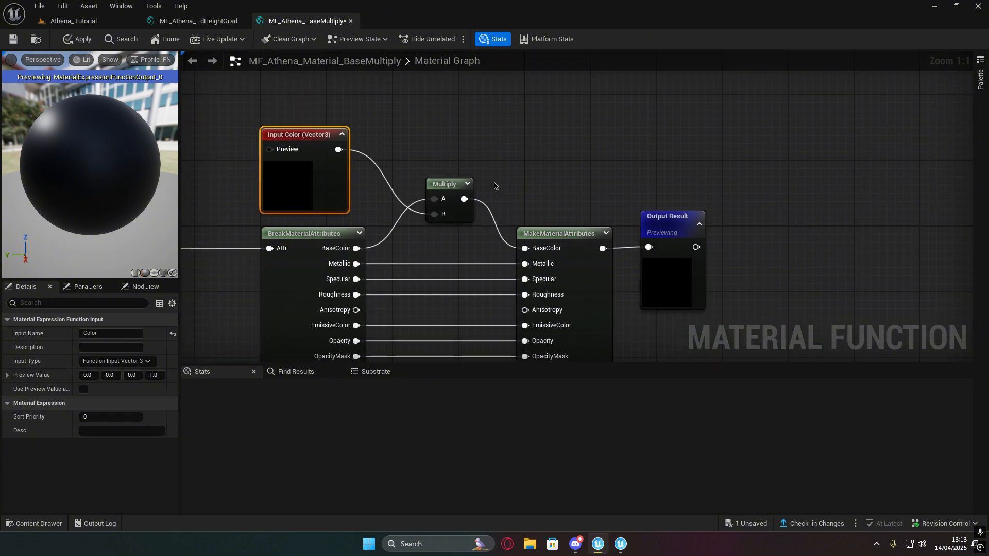
right_click_drag(508, 153, 629, 155)
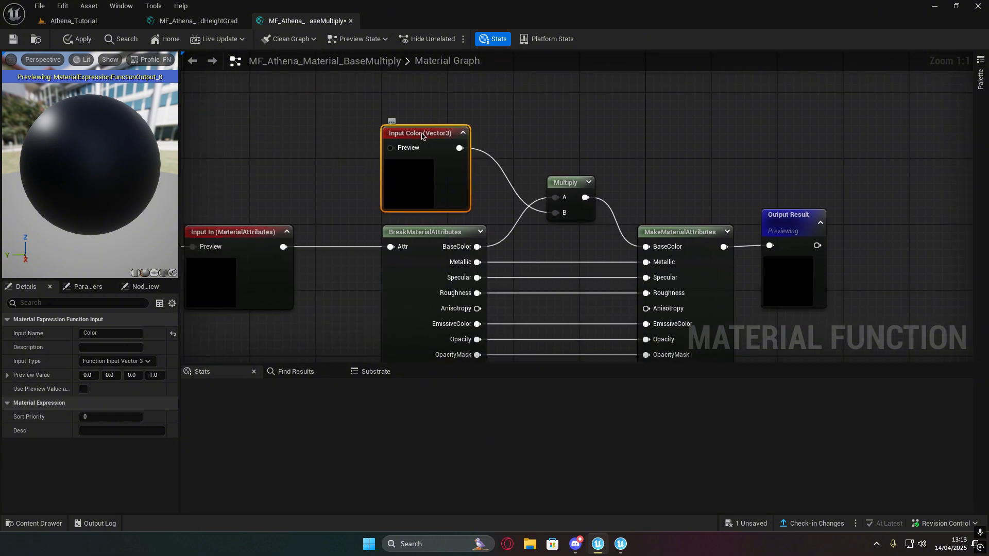
left_click_drag(425, 132, 408, 124)
right_click_drag(407, 119, 432, 168)
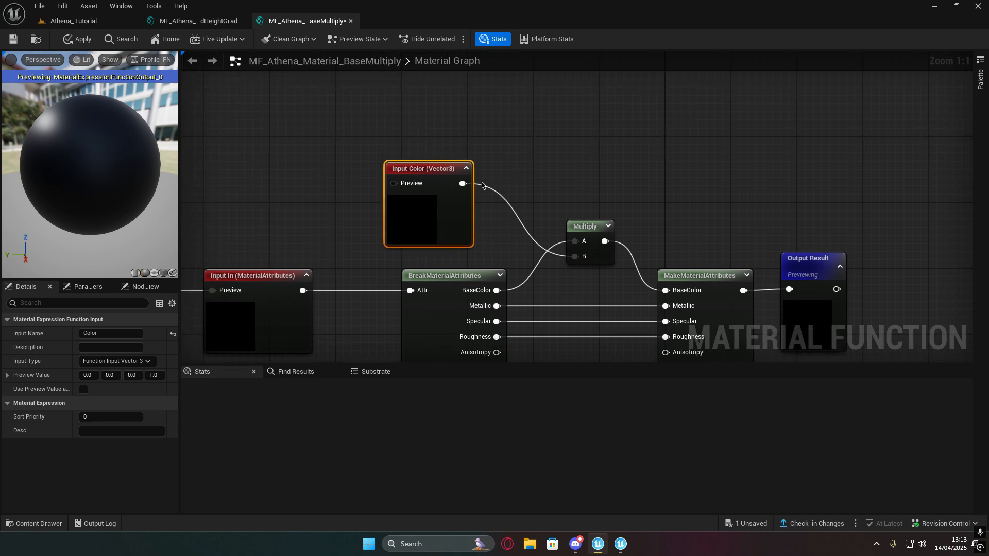
left_click_drag(432, 168, 431, 145)
right_click_drag(549, 180, 429, 155)
left_click(524, 172)
right_click_drag(565, 189, 569, 166)
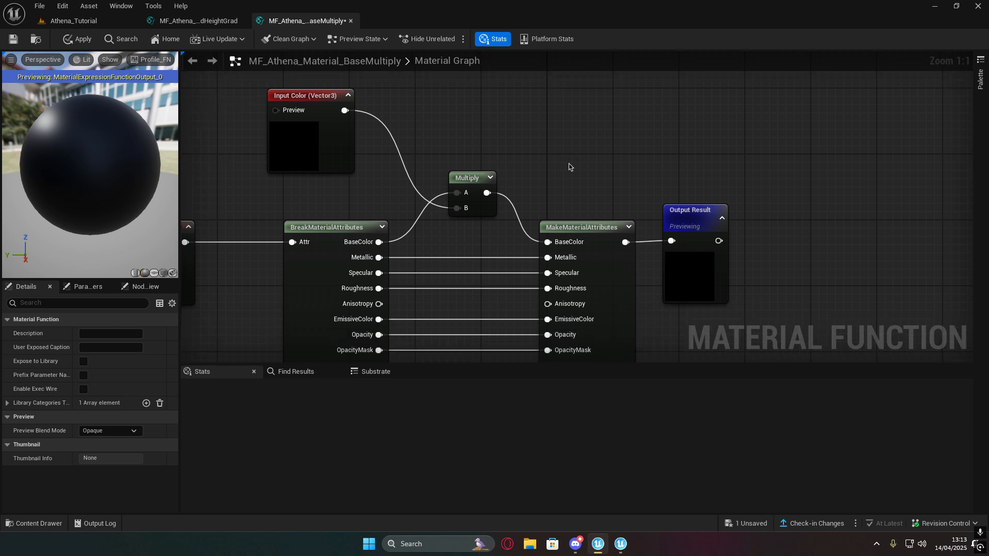
- Move Multiply closer to the final MakeMaterialAttributes node, and shift that node together with Output Result slightly farther along the chain
left_click_drag(475, 185, 507, 197)
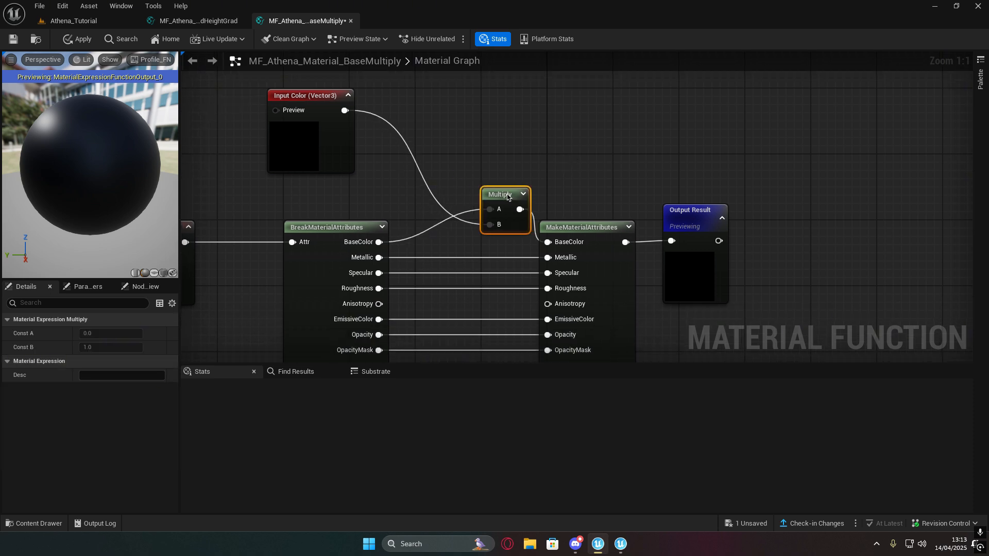
right_click_drag(402, 190, 615, 156)
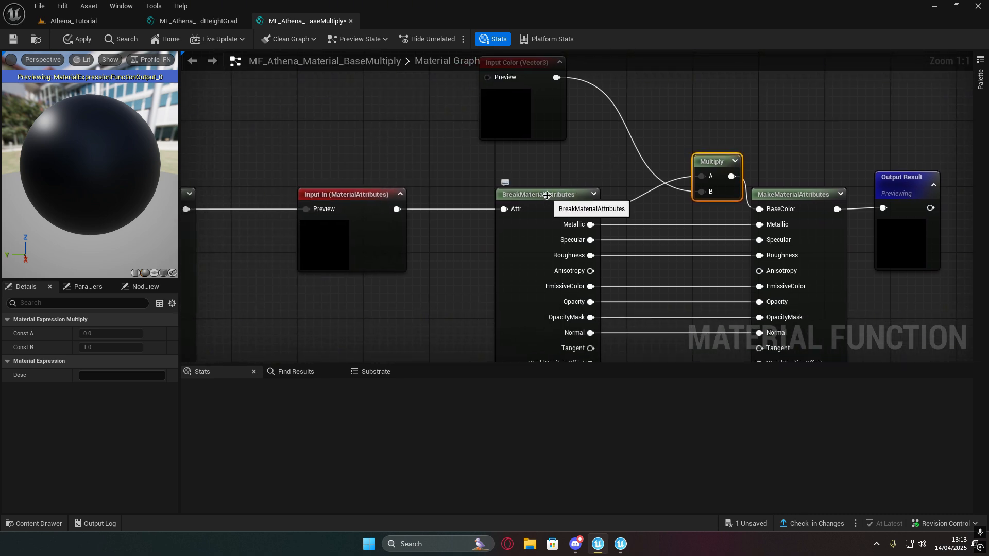
left_click(547, 196)
right_click_drag(727, 163, 534, 156)
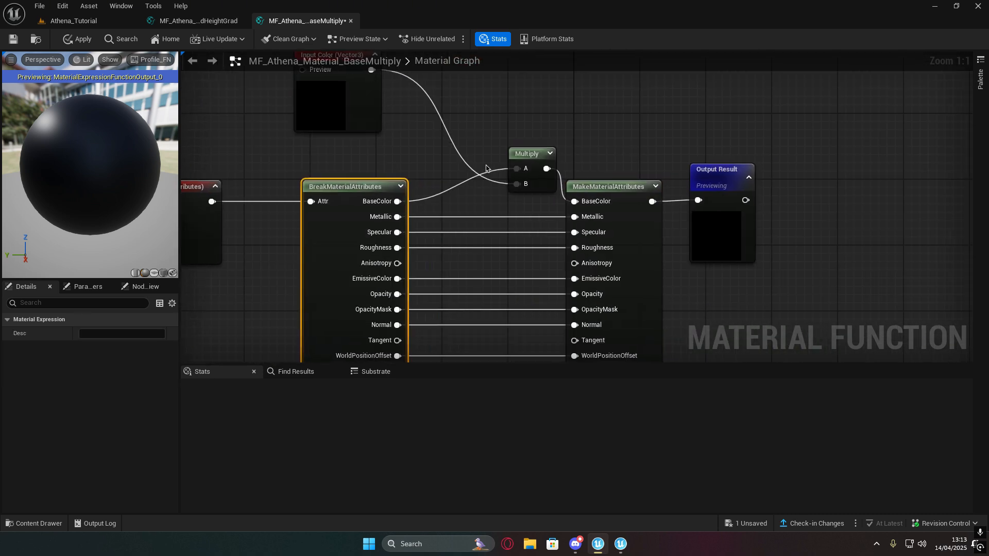
left_click(535, 157)
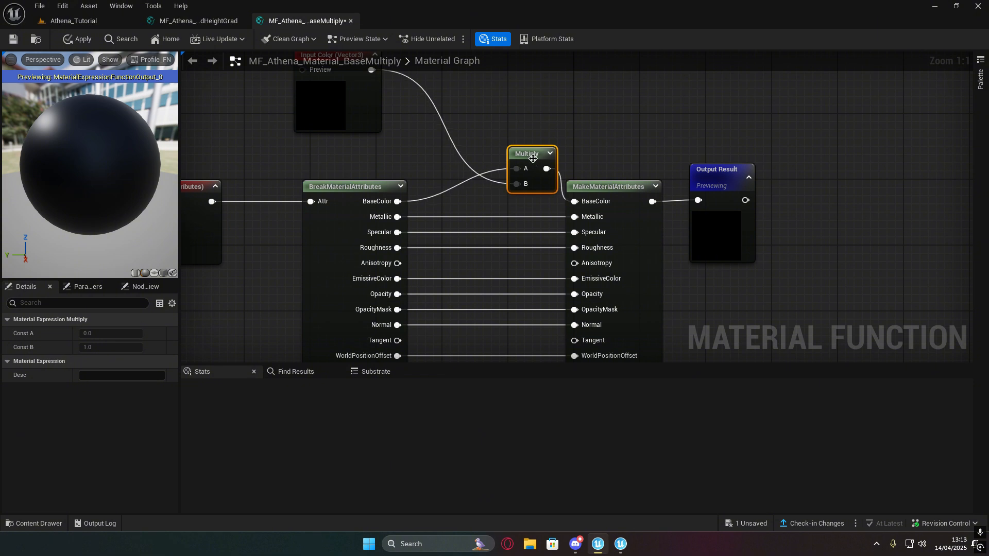
right_click_drag(599, 159, 489, 173)
left_click_drag(507, 168, 592, 219)
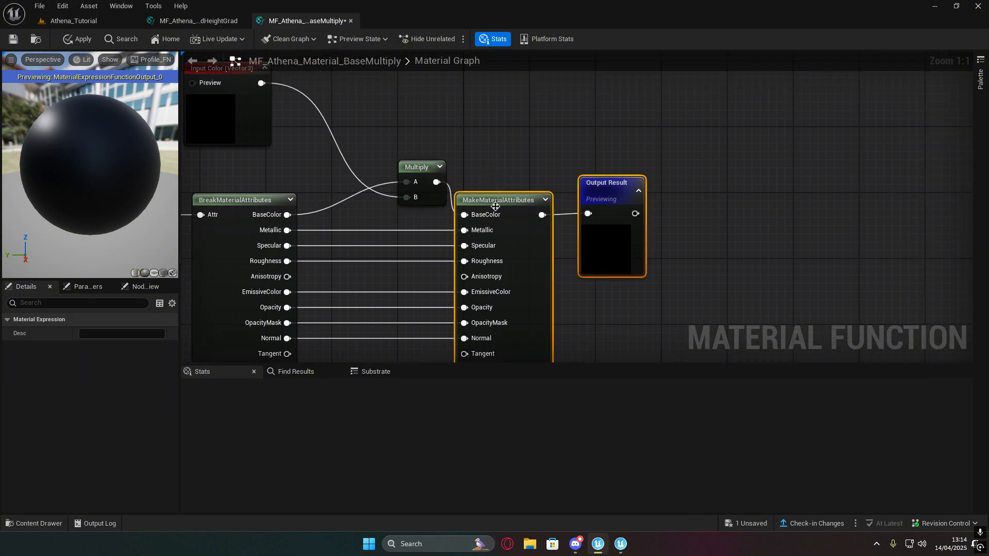
left_click_drag(492, 201, 511, 201)
right_click_drag(664, 209, 591, 199)
left_click(591, 198)
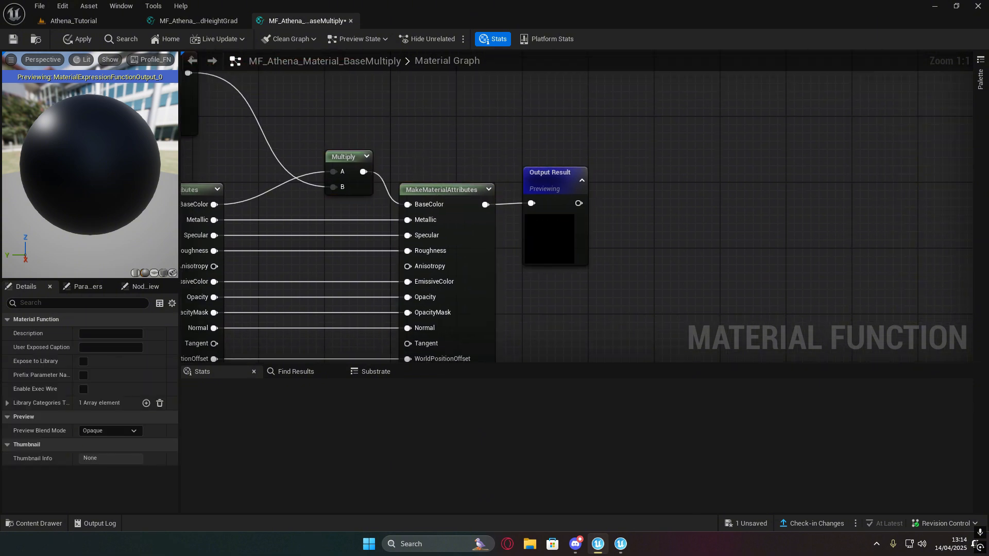
scroll(696, 124, "down", 3)
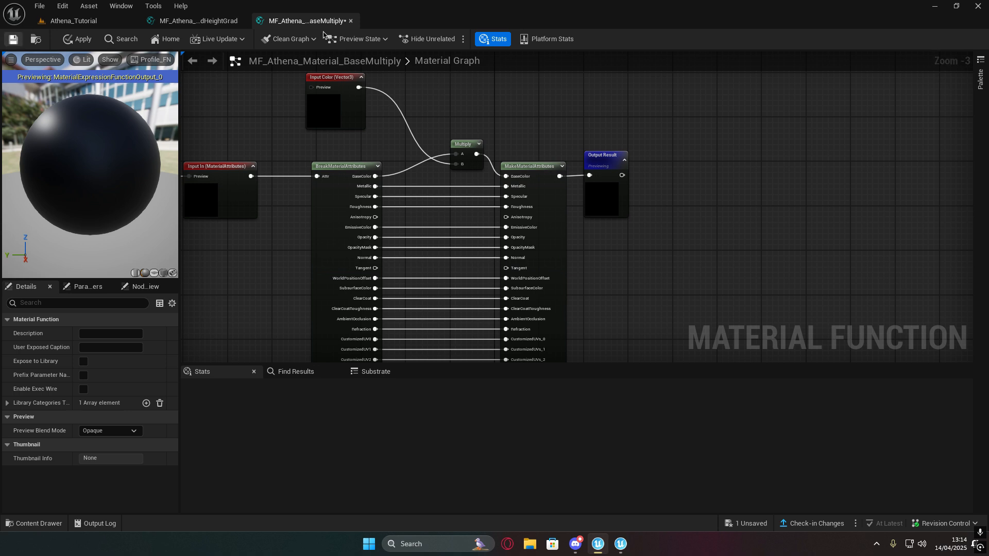
- Close both material function editors and open the M_Athena_Terrain_Landscape material from the Landscape Material folder
left_click(351, 20)
left_click(244, 21)
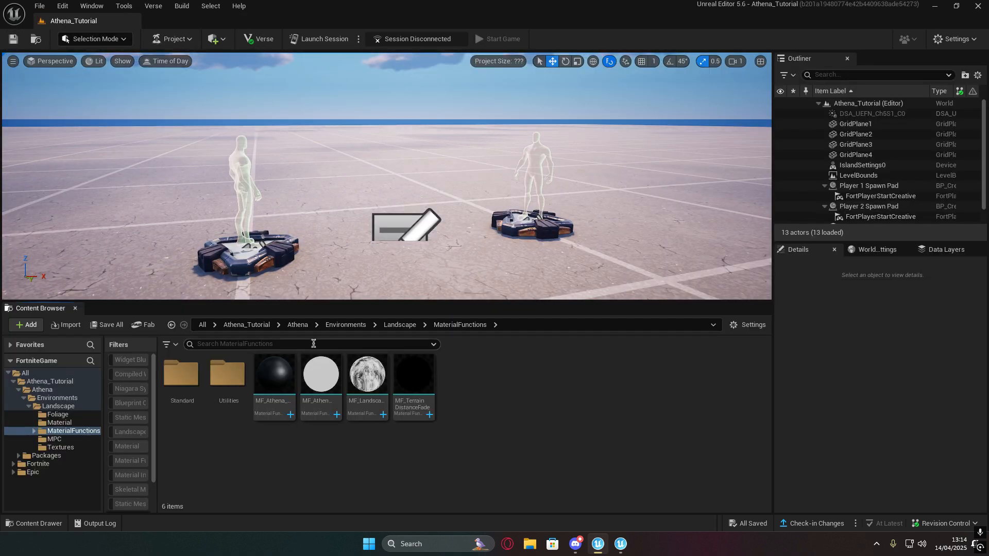
left_click(400, 324)
double_click(229, 375)
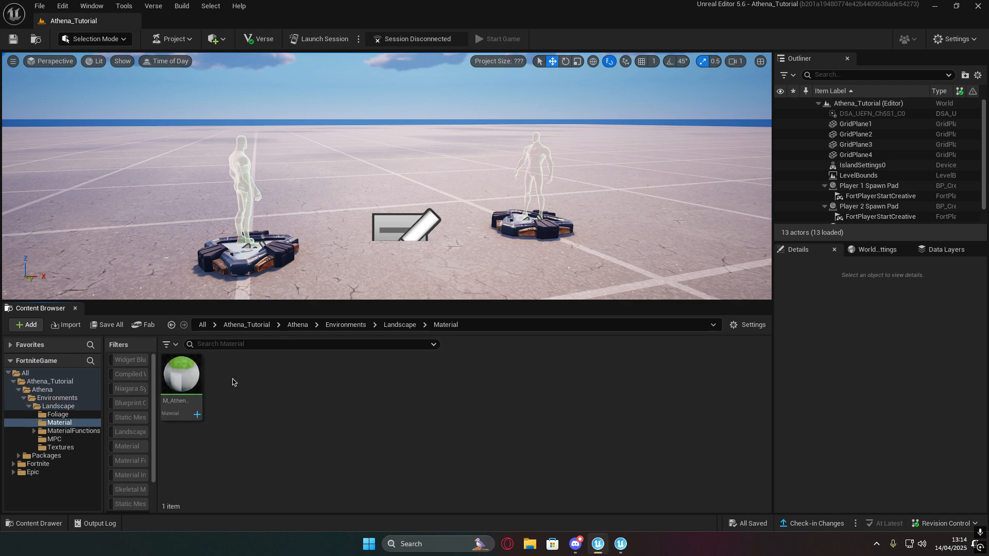
double_click(182, 374)
- Move both constants, MF_Athena_SlopeBlend, MatLayerBlend_Standard and the material output farther from the Grass and Rock functions to make room
right_click_drag(580, 276, 817, 208)
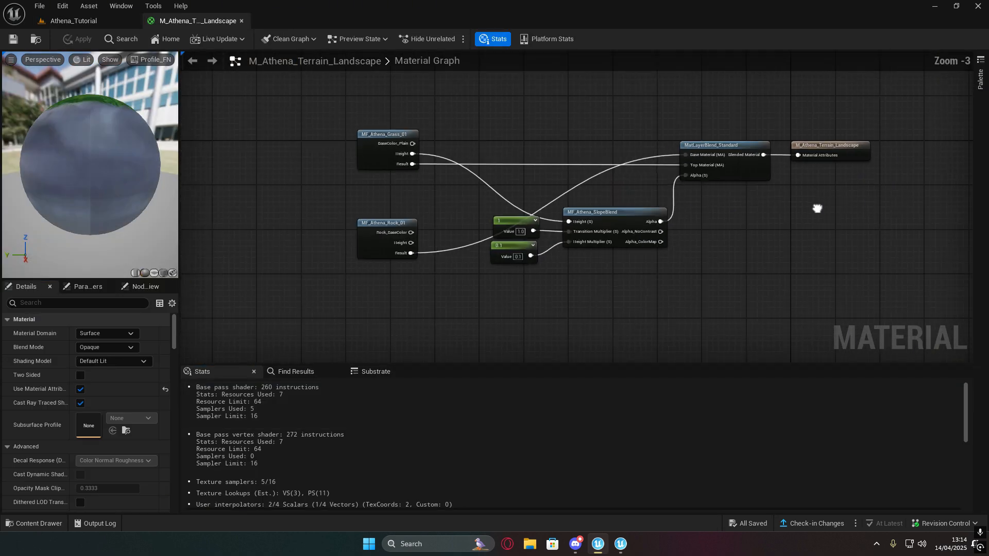
scroll(682, 282, "up", 1)
right_click_drag(682, 282, 578, 315)
scroll(747, 265, "up", 1)
scroll(716, 277, "down", 1)
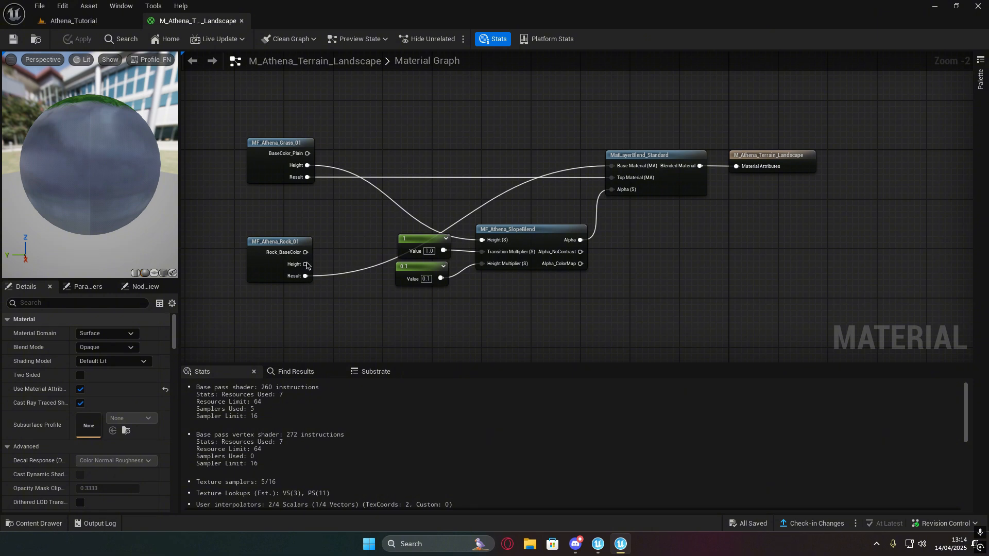
right_click_drag(419, 251, 349, 236)
left_click_drag(351, 116, 682, 294)
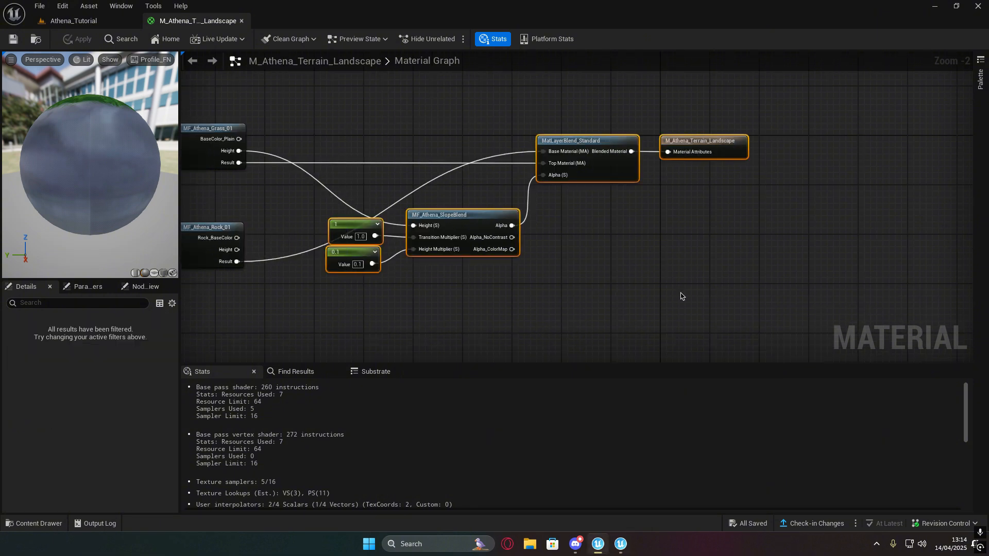
left_click_drag(348, 227, 618, 236)
right_click_drag(458, 279, 657, 260)
left_click(656, 260)
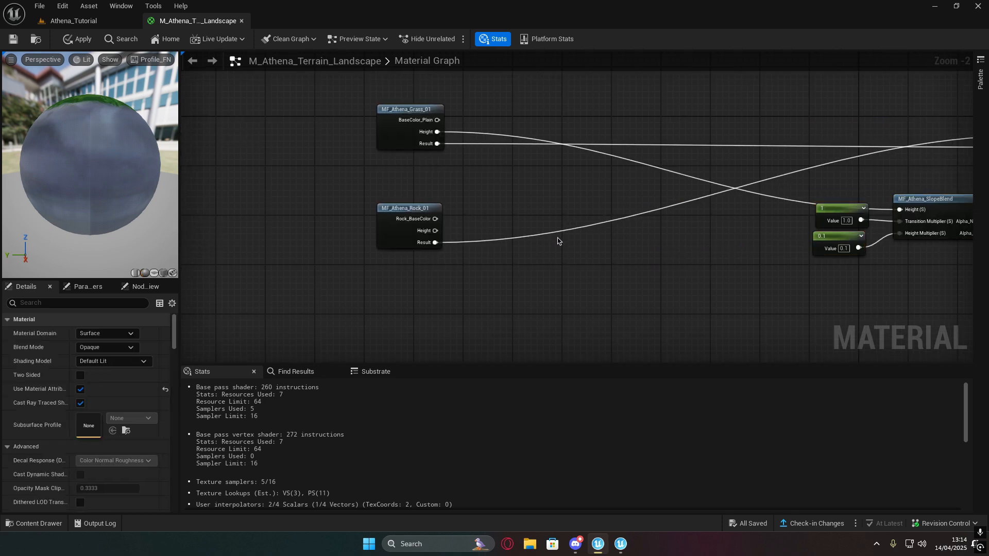
- Add a MaterialFunctionCall node near MF_Athena_Rock_01 and assign MF_Athena_Material_BaseMultiply to it
right_click_drag(584, 232, 666, 256)
scroll(627, 250, "up", 1)
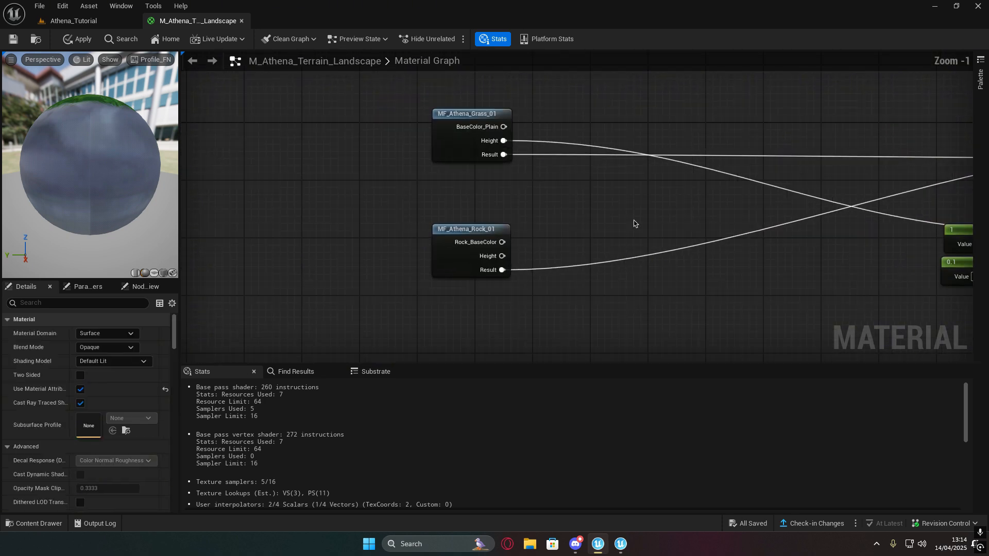
right_click_drag(642, 208, 624, 209)
right_click(623, 210)
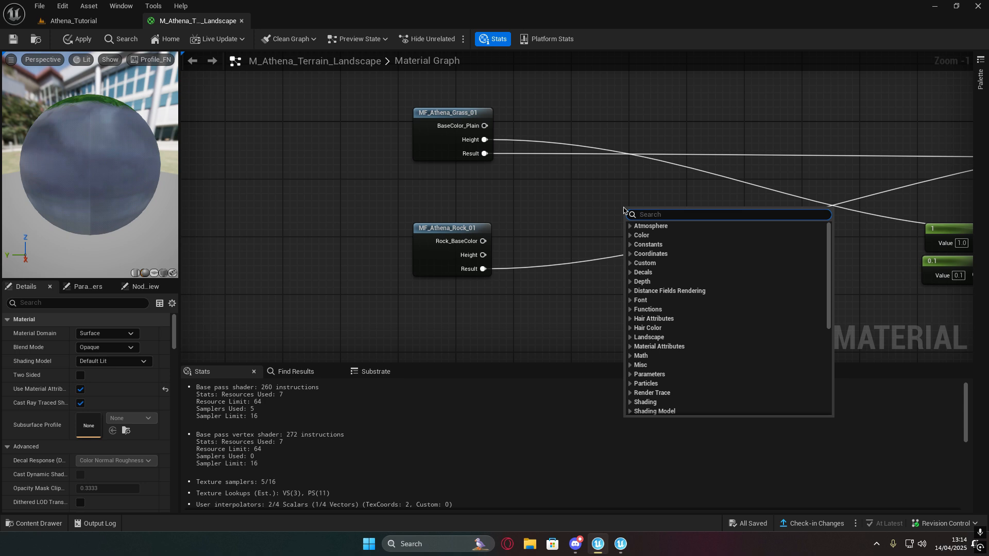
type("funvc")
key("BackSpace")
type("c")
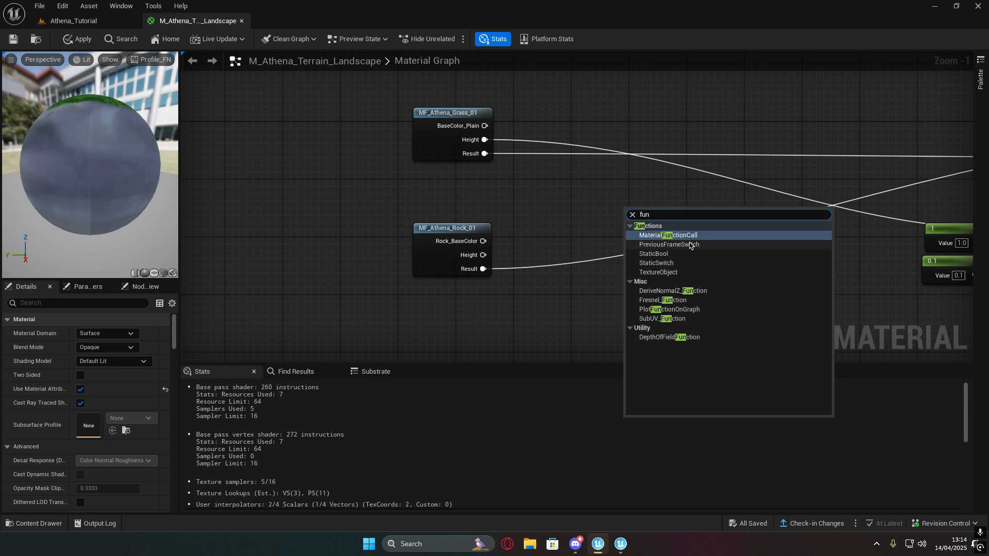
left_click(670, 245)
left_click(139, 335)
type("basemu")
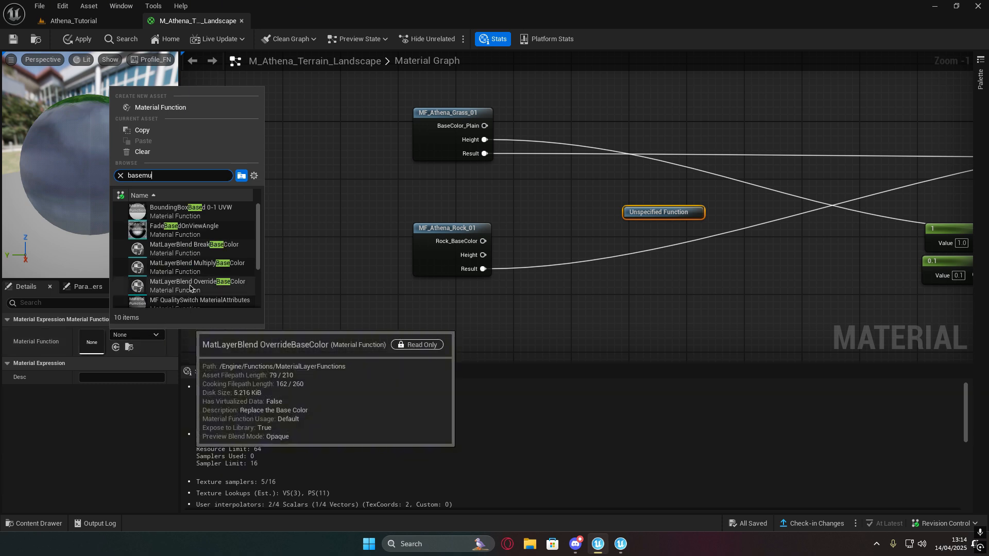
left_click(216, 212)
- Route MF_Athena_Rock_01's Result through MF_Athena_Material_BaseMultiply's In input, and feed its Result into MatLayerBlend_Standard's Base Material
left_click_drag(669, 216, 691, 246)
left_click_drag(483, 269, 651, 269)
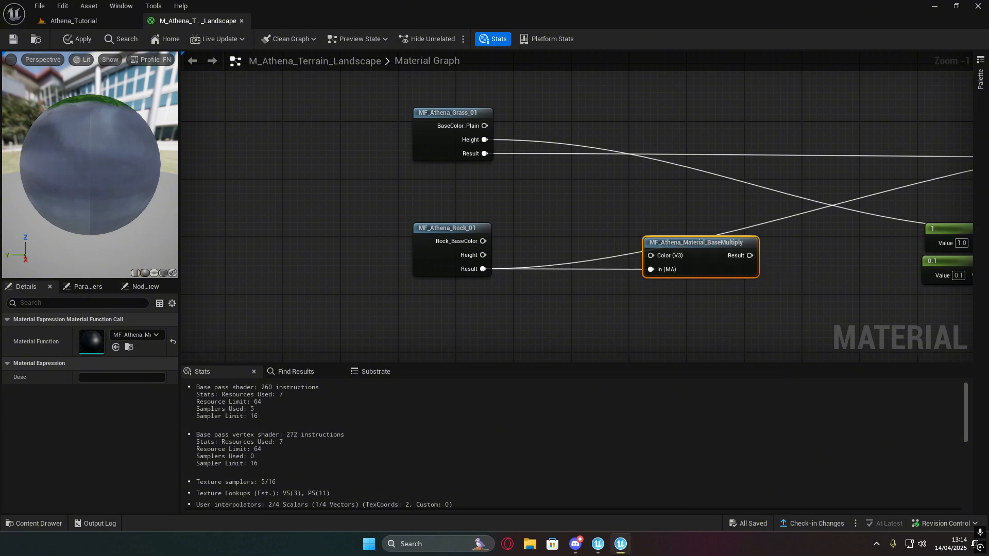
right_click_drag(747, 244, 416, 293)
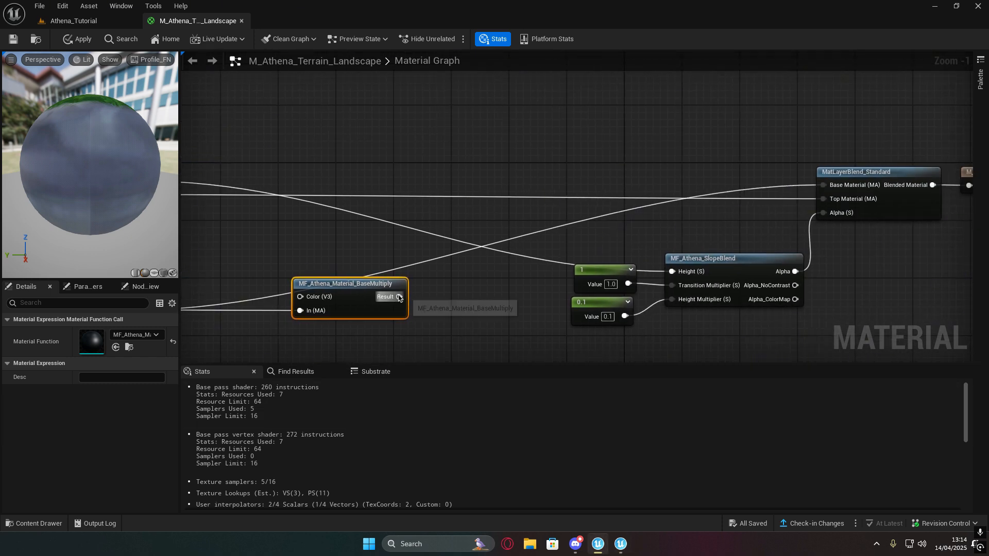
left_click_drag(399, 296, 816, 190)
right_click_drag(653, 268, 674, 262)
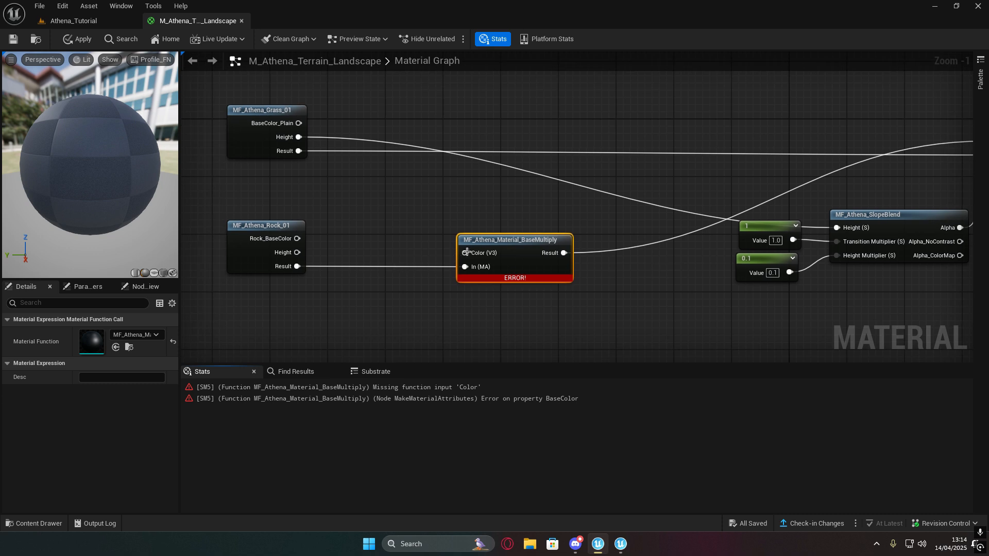
- Add a Lerp node below the rock connection and wire its output to the Color input of MF_Athena_Material_BaseMultiply
right_click_drag(451, 244, 572, 255)
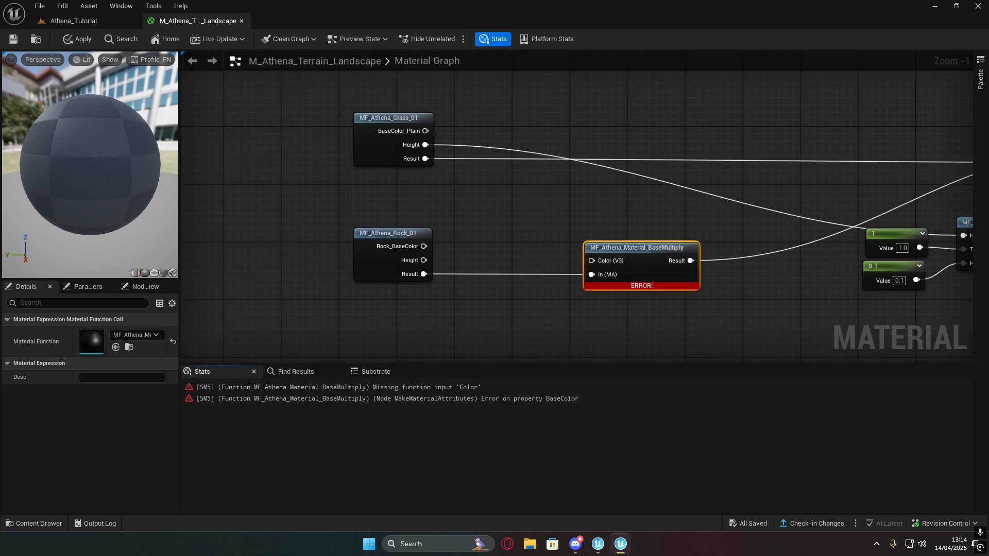
right_click_drag(532, 278, 582, 225)
key("l")
left_click(561, 238)
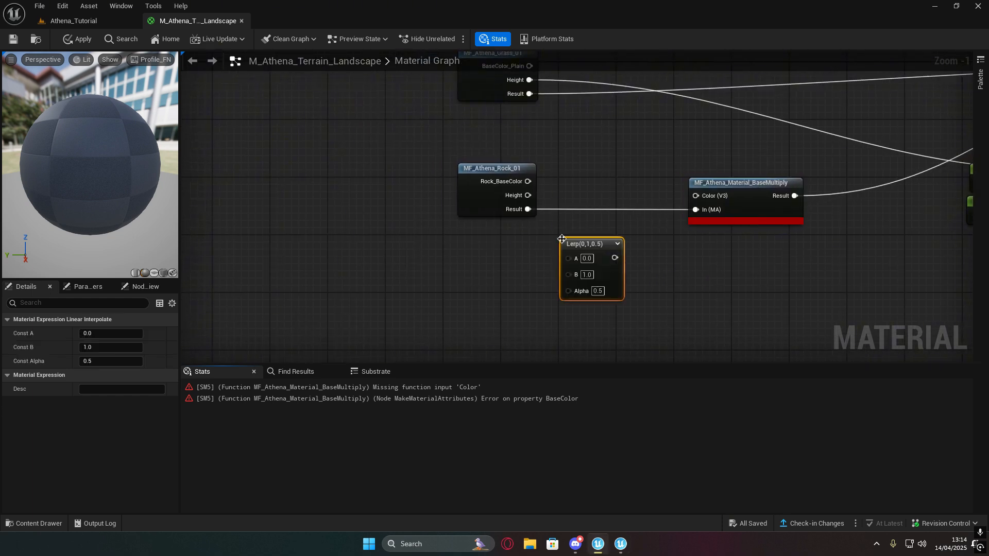
left_click_drag(615, 258, 695, 195)
mouse_move(602, 246)
left_mouse_down()
mouse_move(650, 235)
mouse_move(618, 237)
left_mouse_up()
right_click_drag(546, 241, 530, 202)
right_click_drag(686, 280, 642, 235)
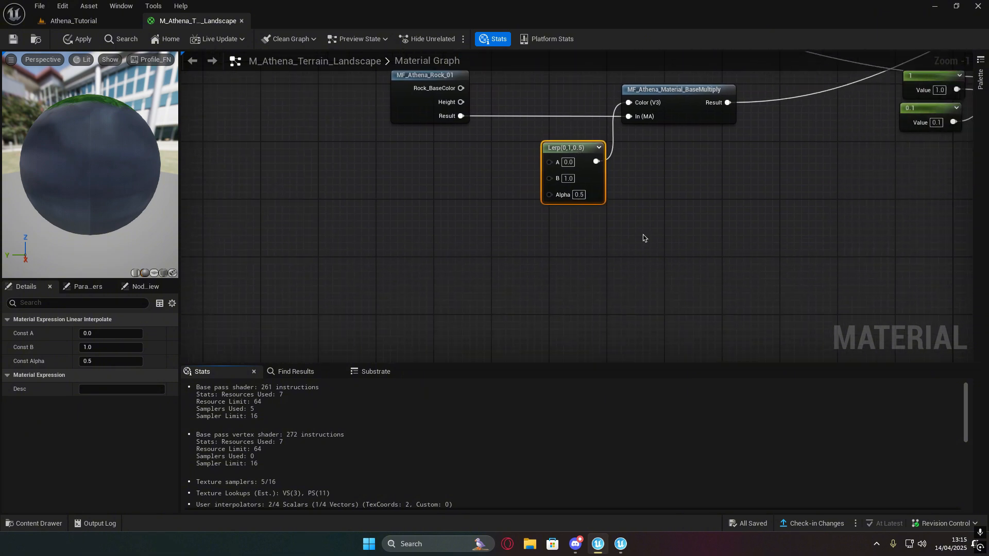
- Add two CollectionParameter nodes side by side before the Lerp and collapse their previews
right_click_drag(533, 217, 583, 247)
right_click(468, 202)
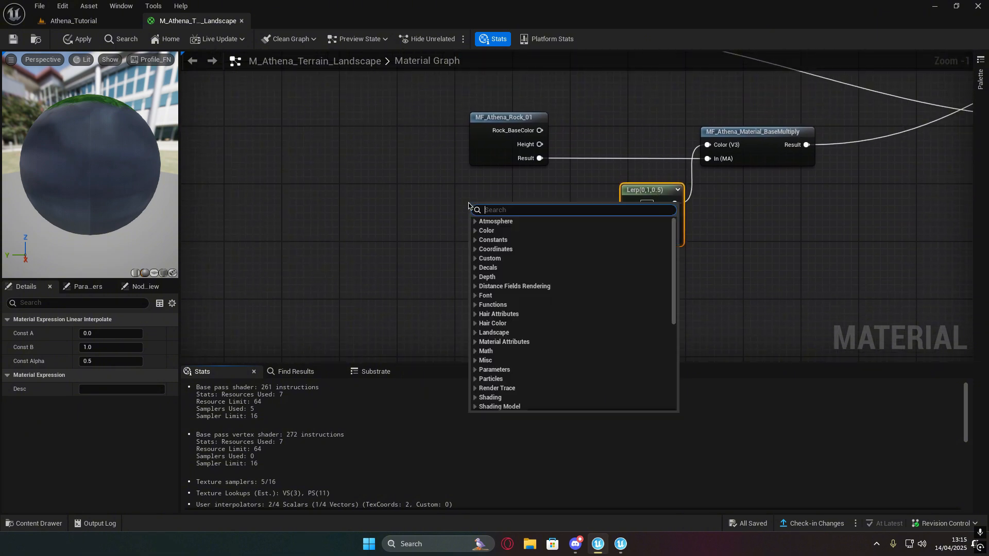
type("coll")
left_click(541, 231)
left_click_drag(502, 208, 454, 190)
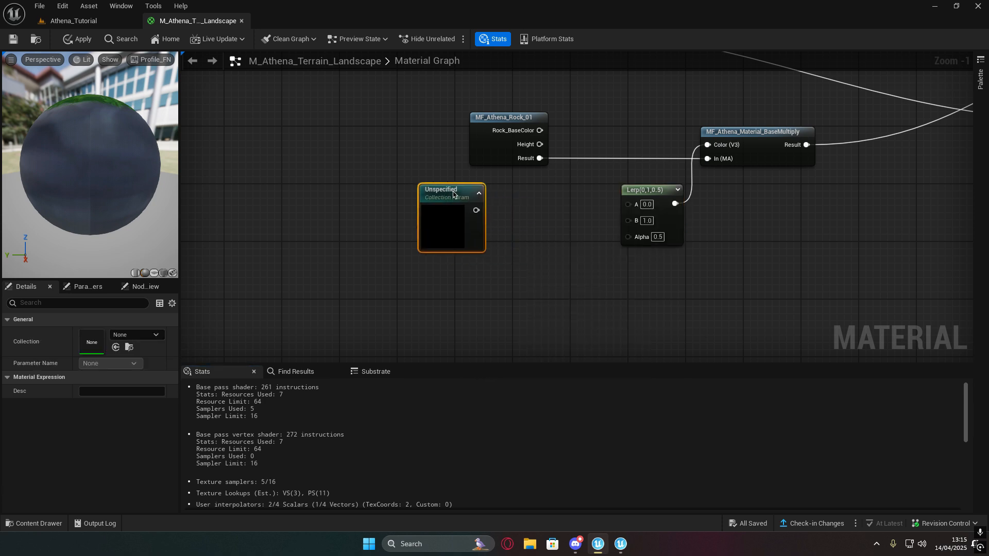
key("ctrl+d")
left_click_drag(554, 235, 568, 206)
left_click(479, 193)
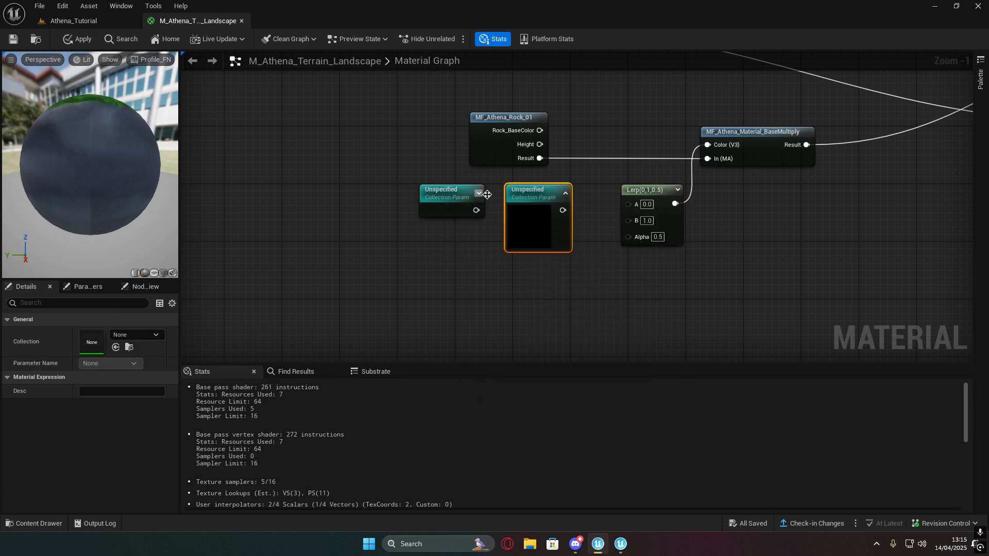
left_click(565, 193)
- Assign the MPC_Landscape collection to both CollectionParameter nodes
left_click(455, 196)
left_click_drag(497, 267, 525, 210)
left_click_drag(563, 244, 464, 212)
left_click(136, 334)
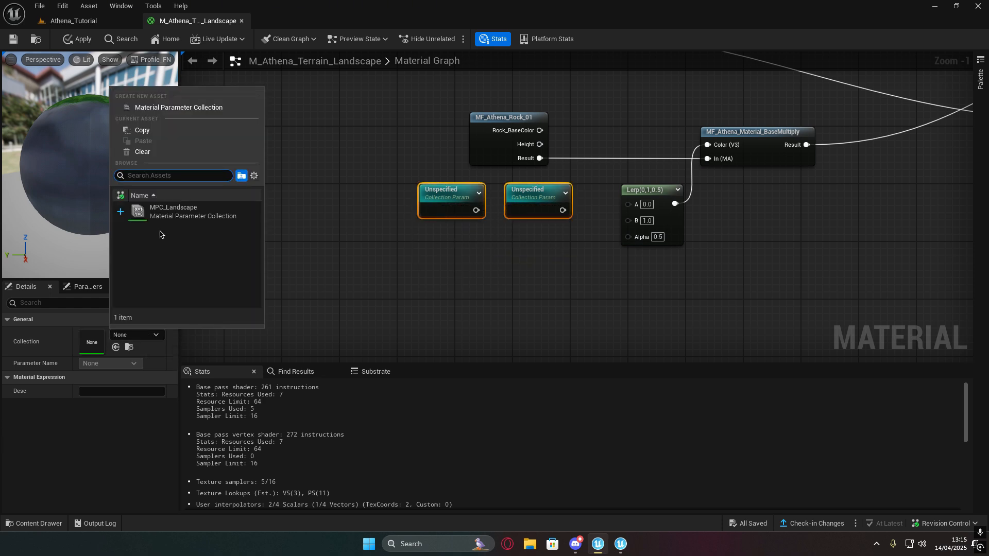
left_click(154, 212)
- Shift the first collection parameter slightly away from the second and set its parameter name to Rock_Bottom_Brightness
right_click_drag(430, 247, 388, 273)
left_click(389, 270)
left_click_drag(404, 219, 397, 219)
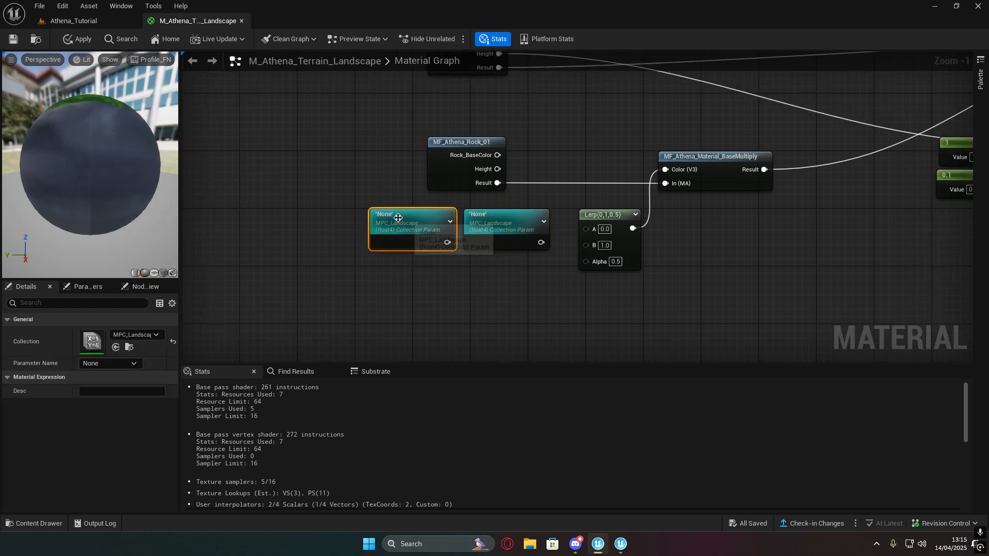
left_click(112, 363)
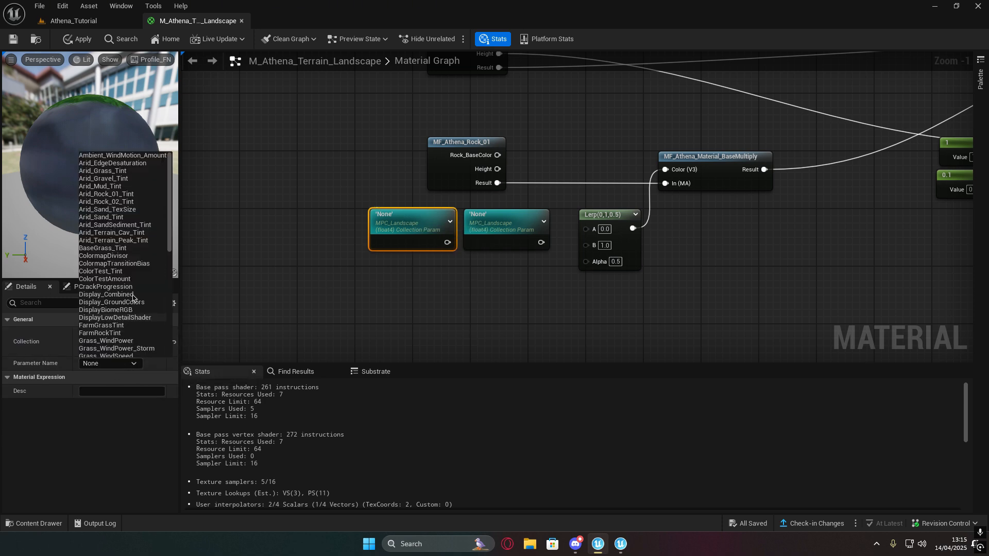
left_click_drag(170, 183, 164, 272)
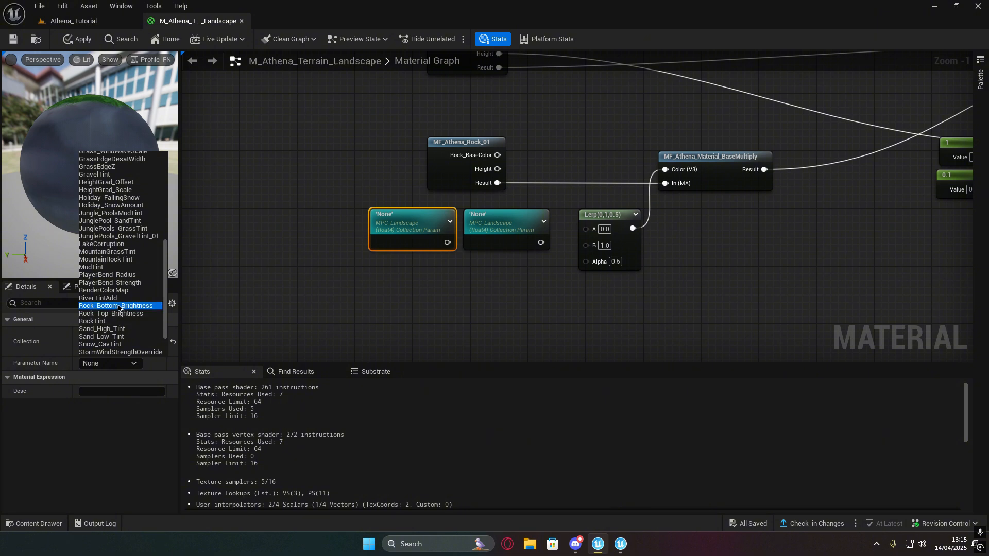
left_click(116, 307)
- Set the second collection parameter to Rock_Top_Brightness and place it beneath Rock_Bottom_Brightness
left_click(490, 216)
left_click_drag(492, 227, 499, 226)
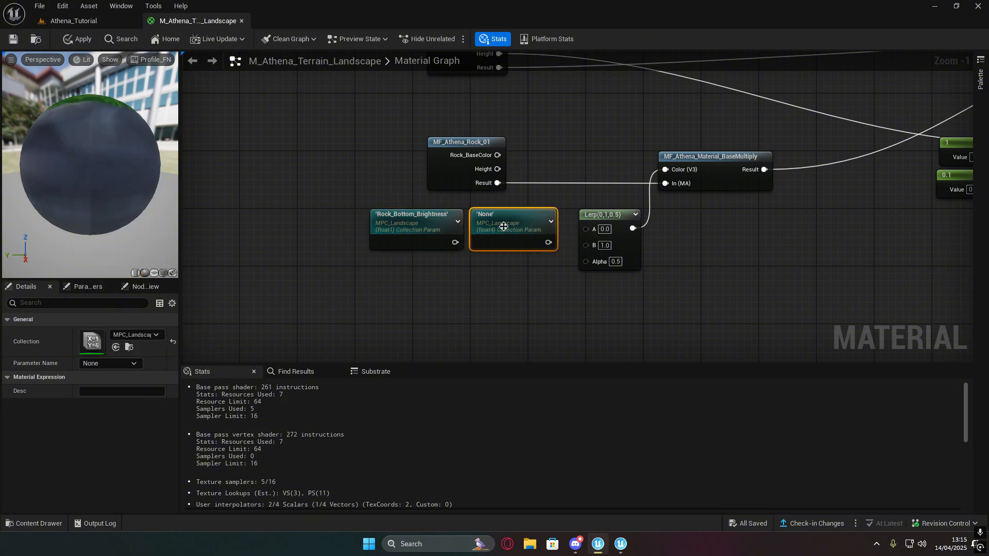
left_click(135, 364)
left_click_drag(169, 248, 165, 355)
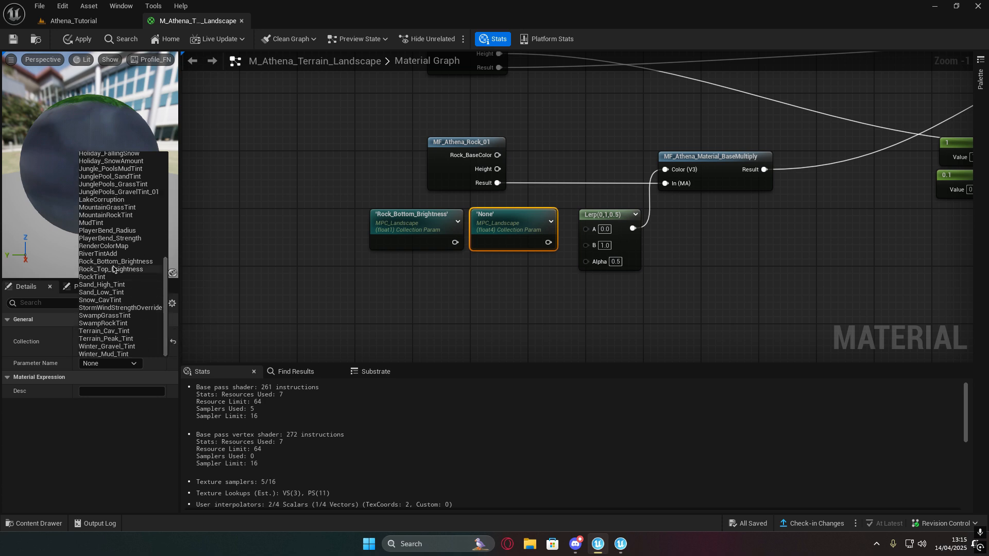
left_click(113, 268)
left_click_drag(515, 230, 417, 279)
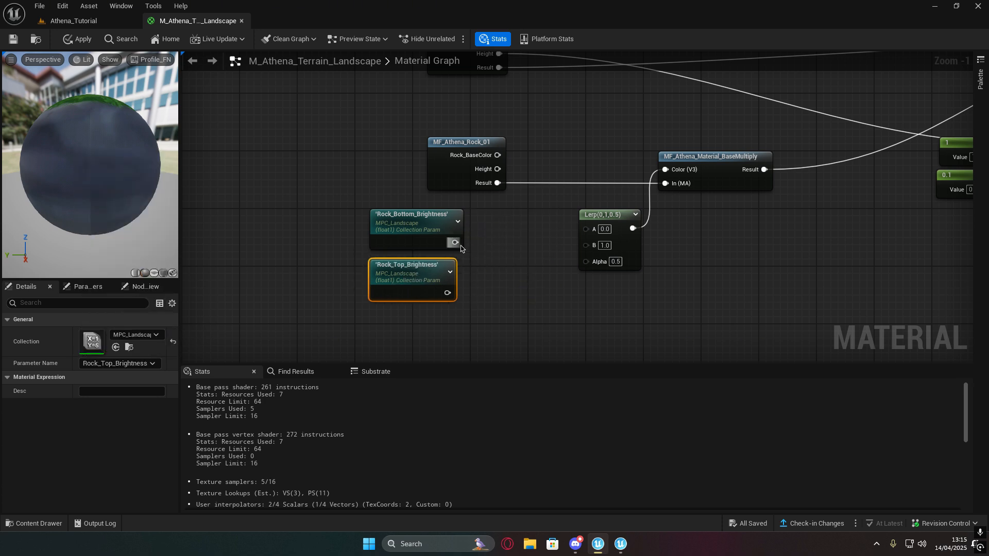
- Connect Rock_Bottom_Brightness to the Lerp's A and Rock_Top_Brightness to its B, and move the pair closer to the Lerp
left_click_drag(455, 242, 585, 228)
left_click_drag(447, 292, 585, 243)
right_click_drag(533, 298, 562, 315)
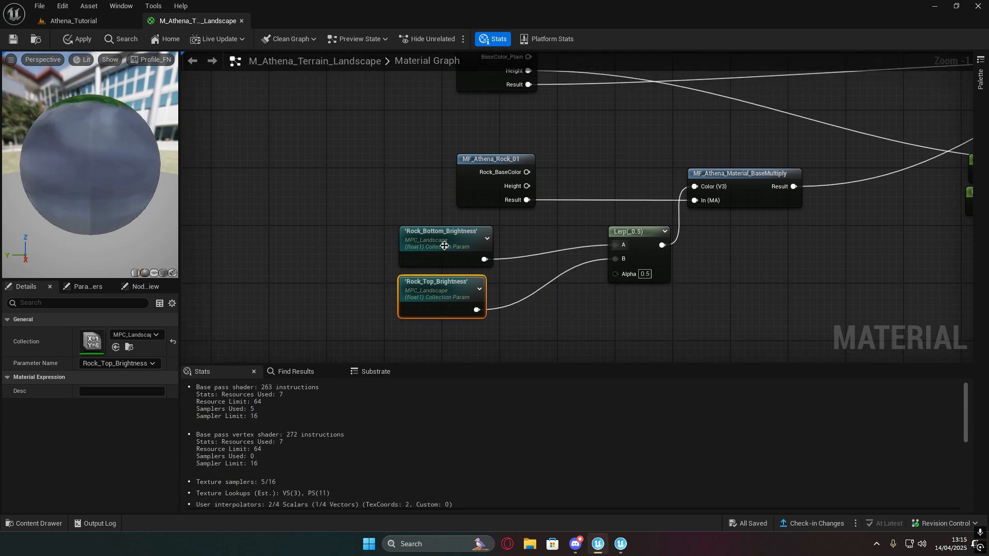
left_click_drag(423, 290, 429, 285)
right_click_drag(429, 285, 484, 303)
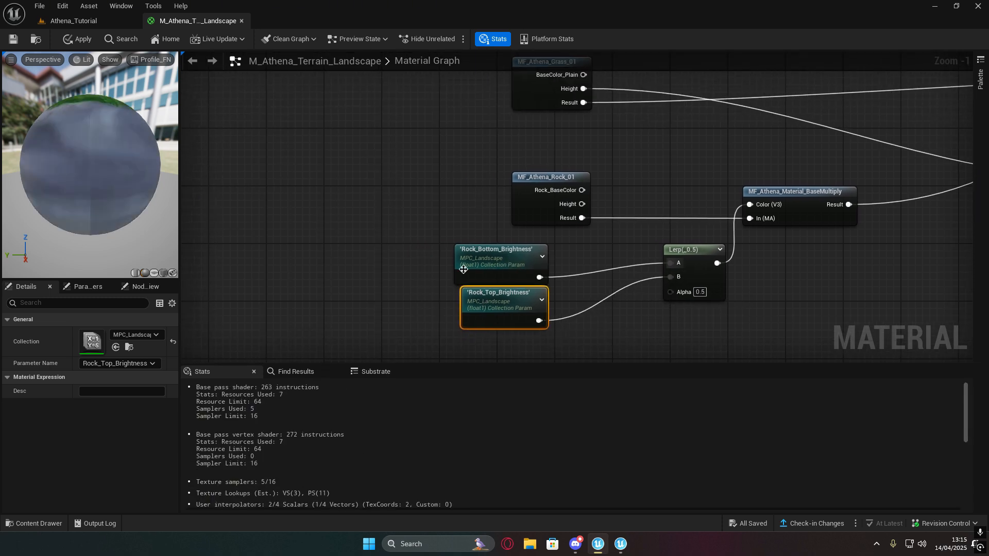
left_click_drag(434, 294, 584, 250)
- Add a HeightLerp node below the brightness parameters and connect its Alpha output to the Lerp's Alpha input
right_click_drag(529, 250, 450, 125)
right_click(518, 248)
type("height")
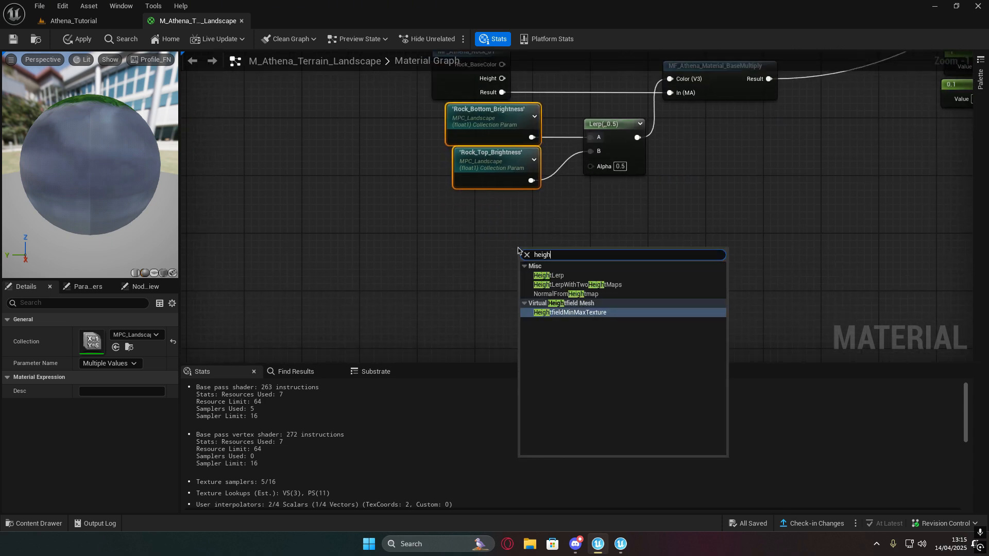
key("Return")
left_click_drag(607, 251, 492, 201)
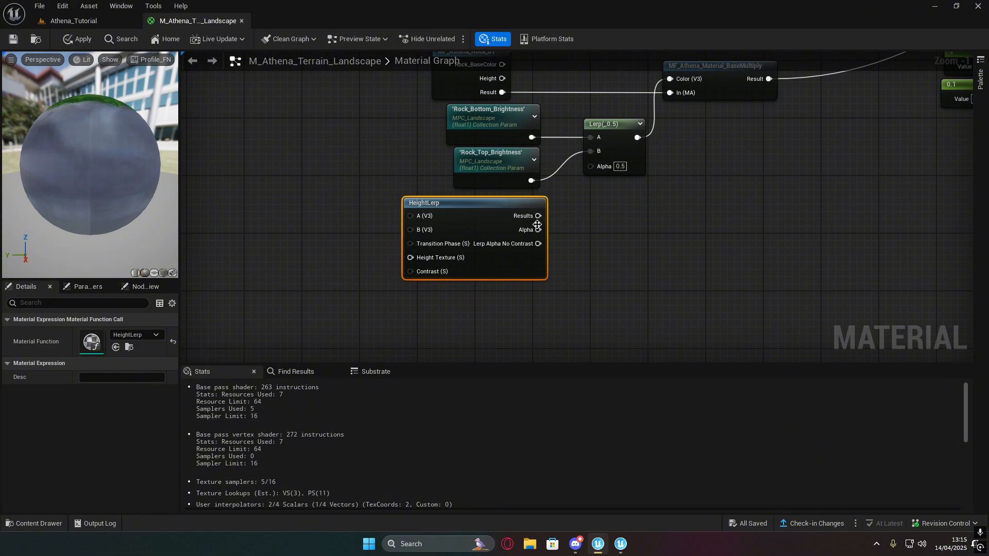
left_click_drag(540, 230, 590, 166)
right_click_drag(620, 281, 678, 263)
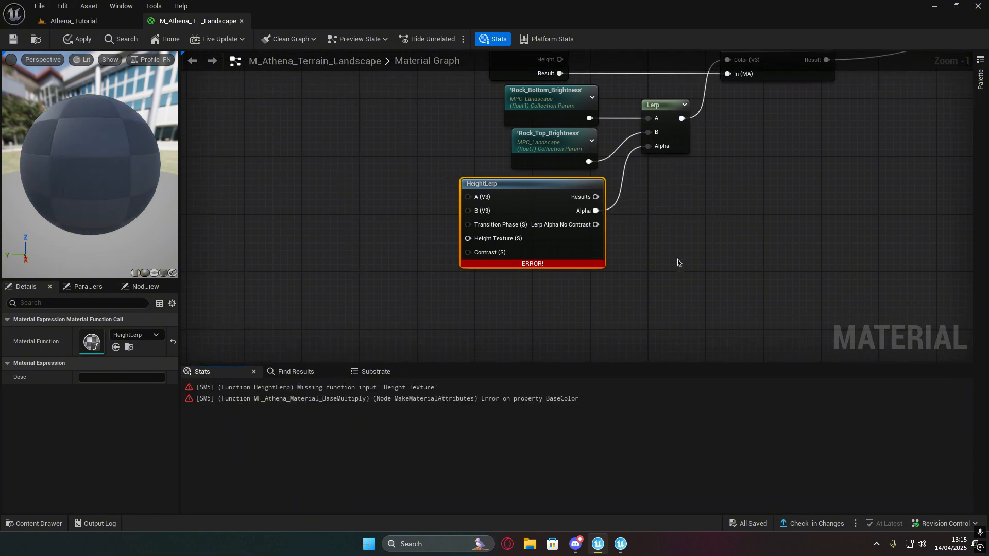
- Add a Constant with value 0 beside HeightLerp and connect it to both the Height Texture and Contrast inputs
right_click_drag(556, 316, 674, 303)
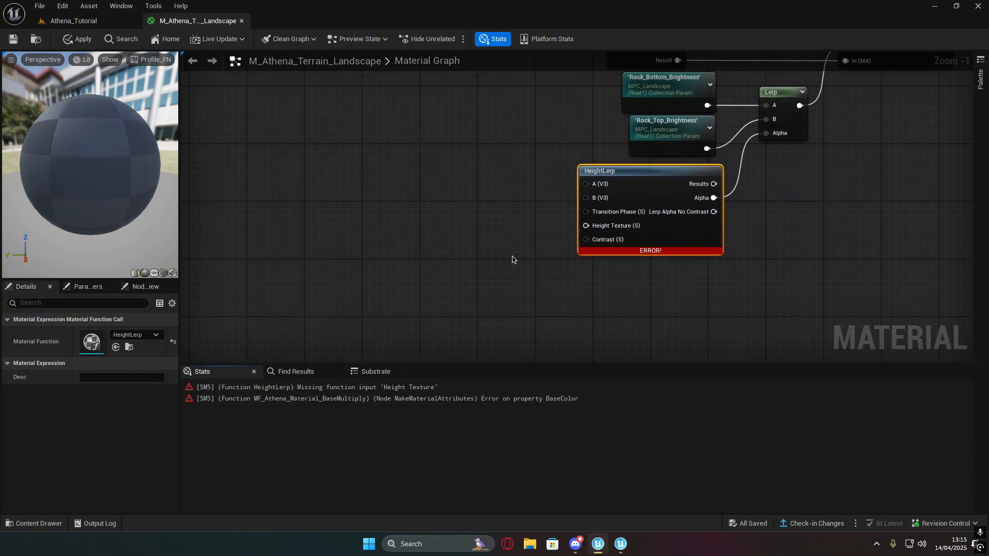
left_click(455, 235)
left_click_drag(454, 235, 585, 225)
left_click_drag(531, 243, 586, 239)
left_click_drag(520, 232, 535, 225)
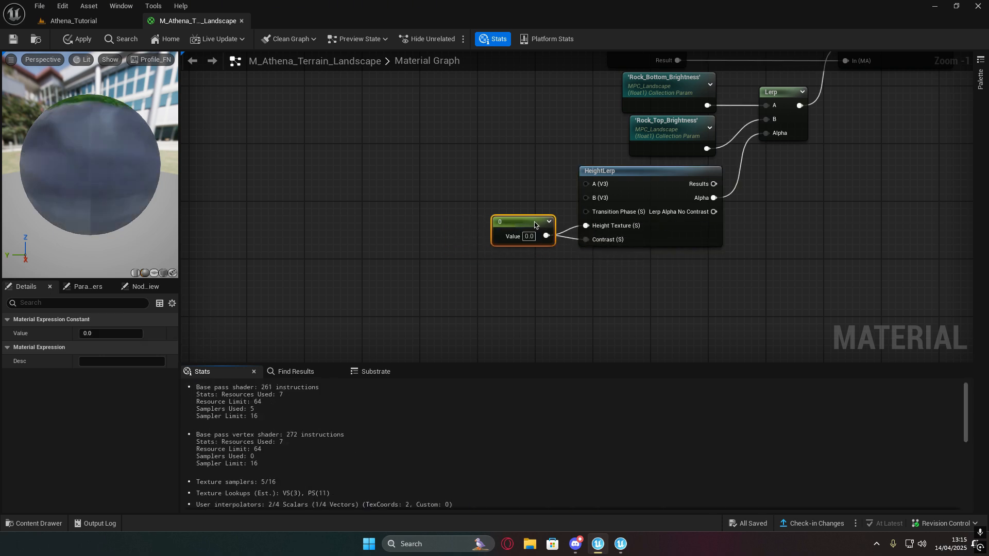
- Add an MF_Athena_WorldHeightGrad function call and connect its Result to HeightLerp's Transition Phase input
mouse_move(598, 285)
right_mouse_down()
mouse_move(653, 302)
mouse_move(608, 295)
right_mouse_up()
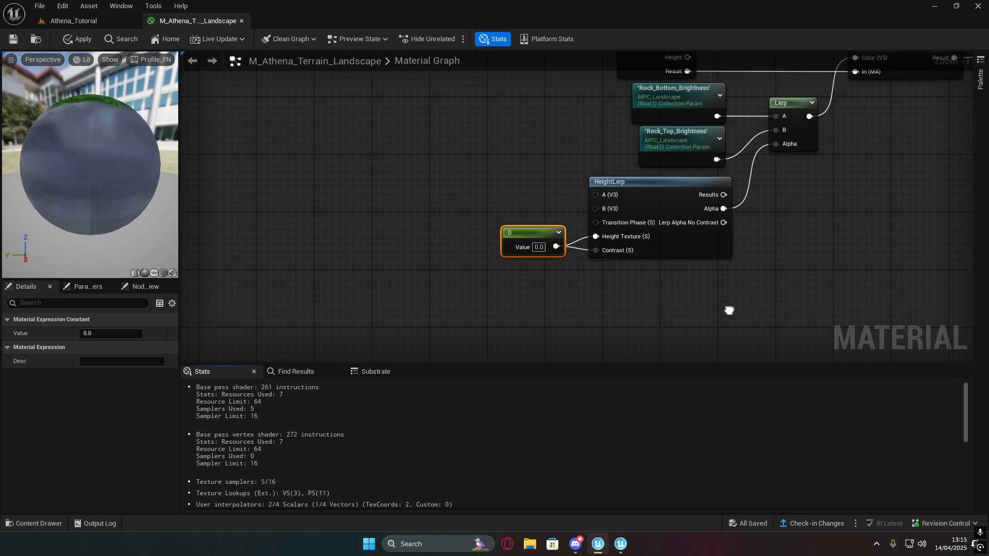
right_click_drag(728, 311, 706, 331)
right_click(489, 173)
type("func")
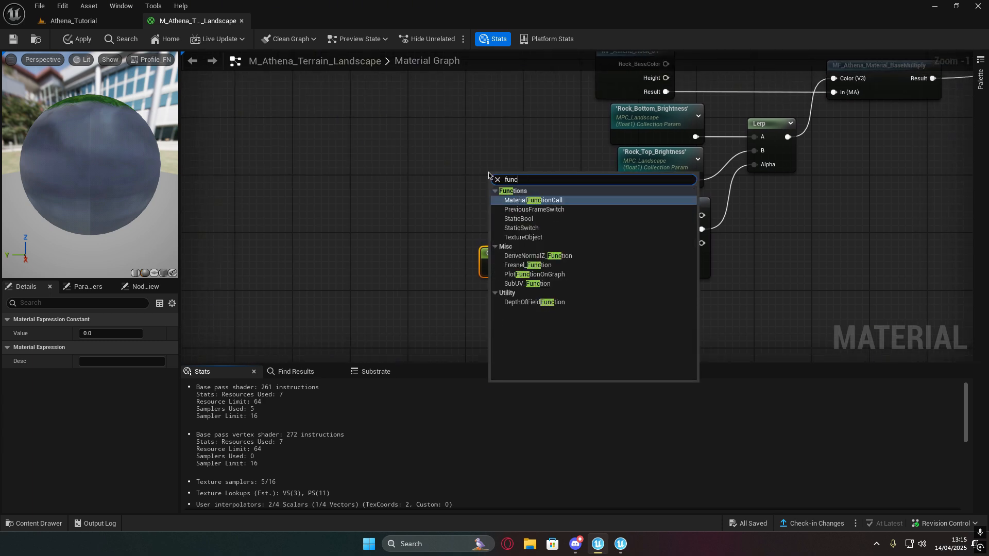
key("Return")
left_click(149, 335)
type("world")
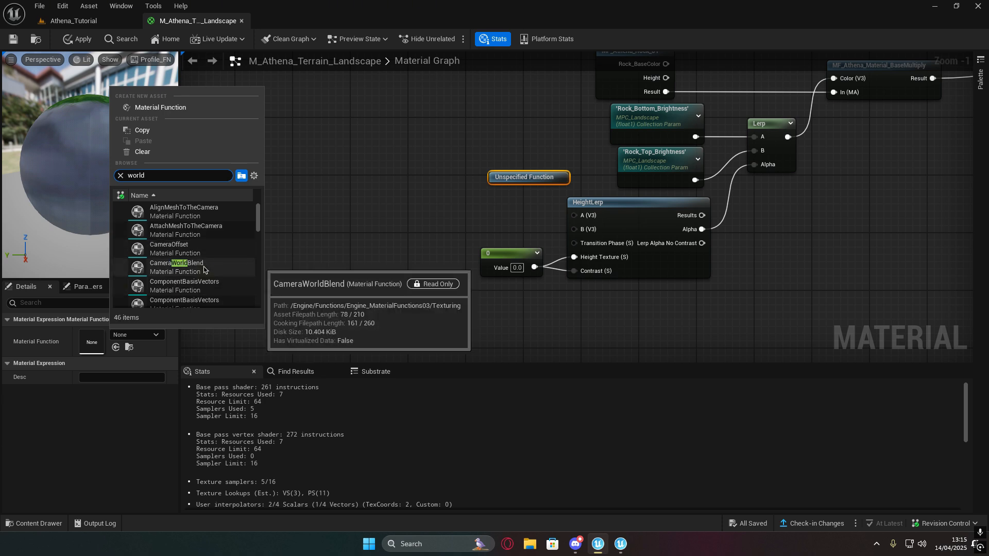
type("he")
left_click(173, 211)
left_click_drag(598, 194, 573, 243)
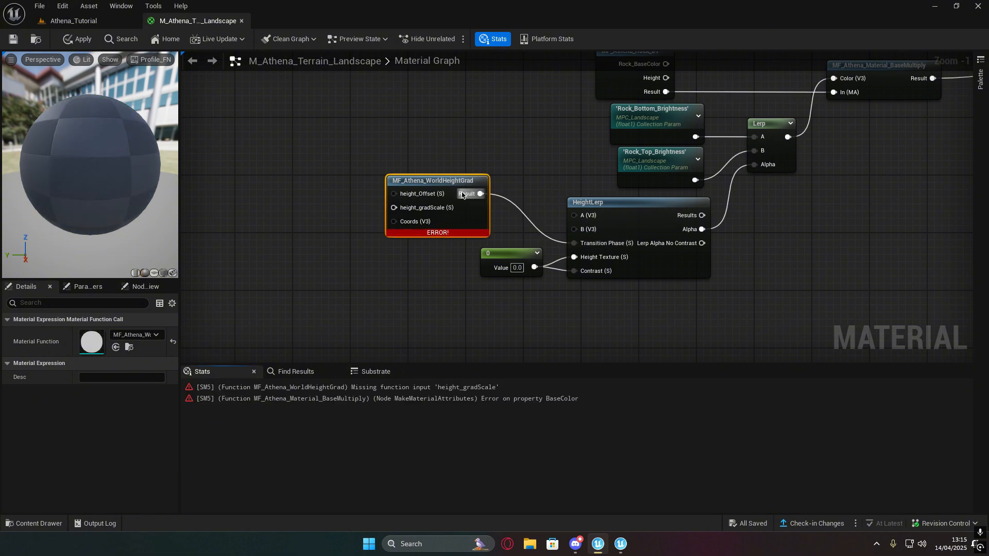
left_click_drag(458, 180, 509, 187)
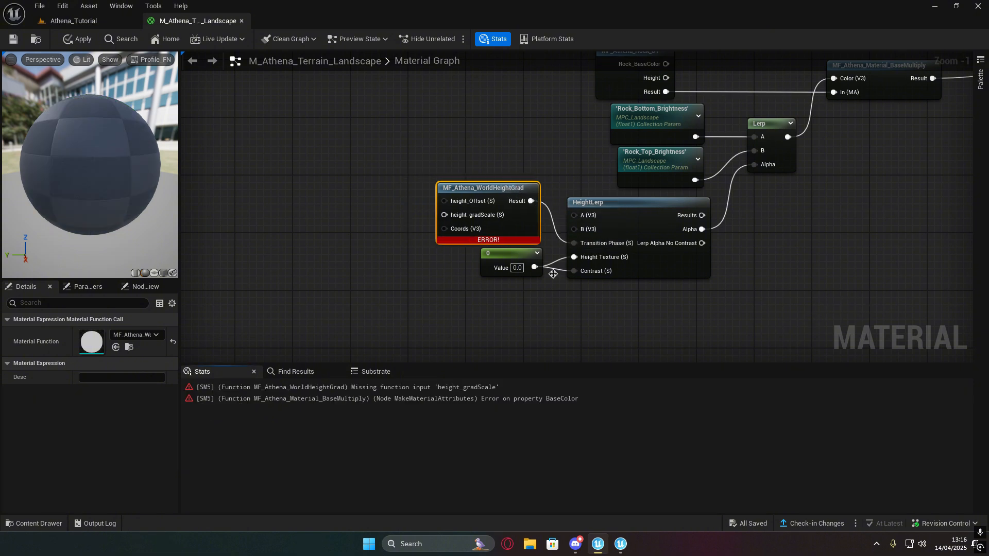
- In MF_Athena_WorldHeightGrad, enable Use Preview Value as Default on the height_gradScale input and return to the landscape material
right_click_drag(552, 273, 588, 263)
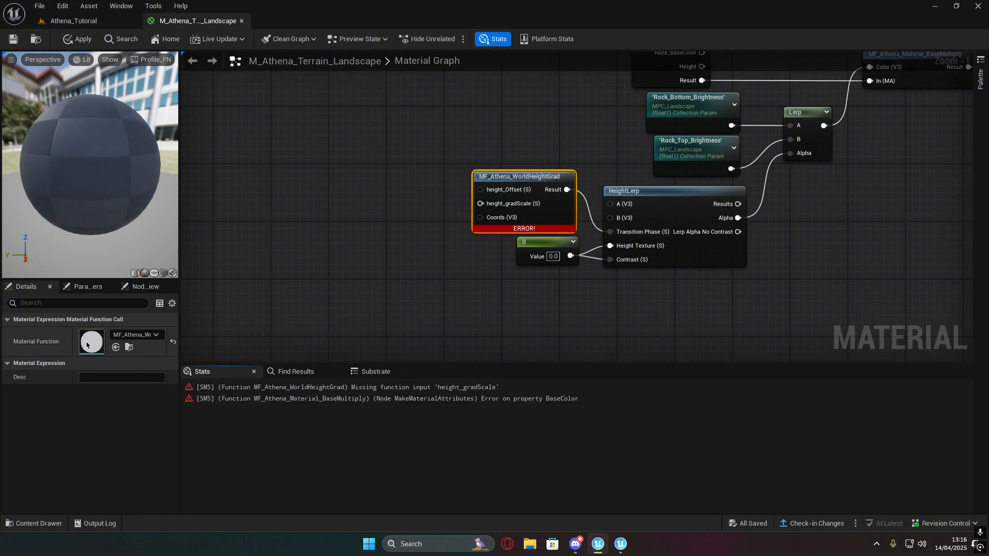
double_click(86, 344)
left_click(576, 236)
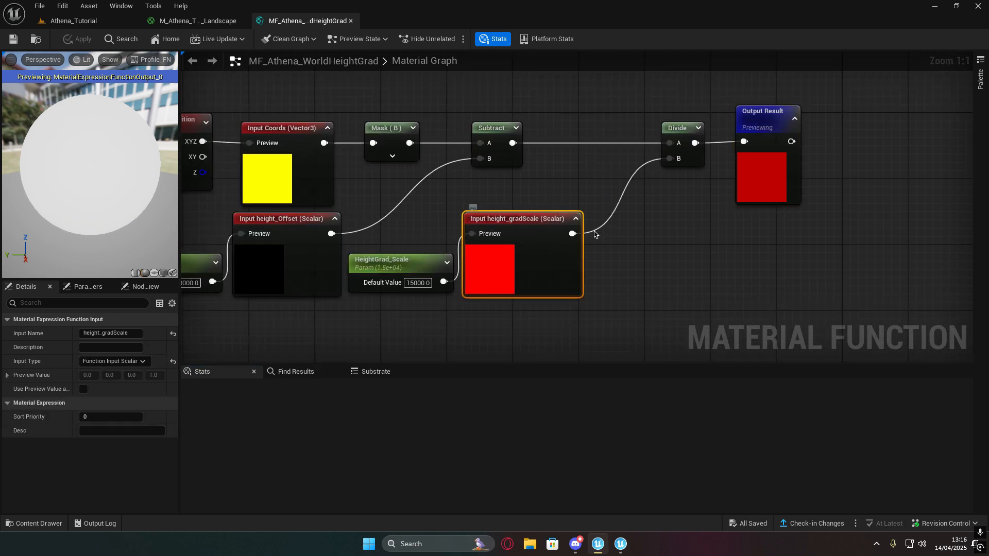
left_click(83, 389)
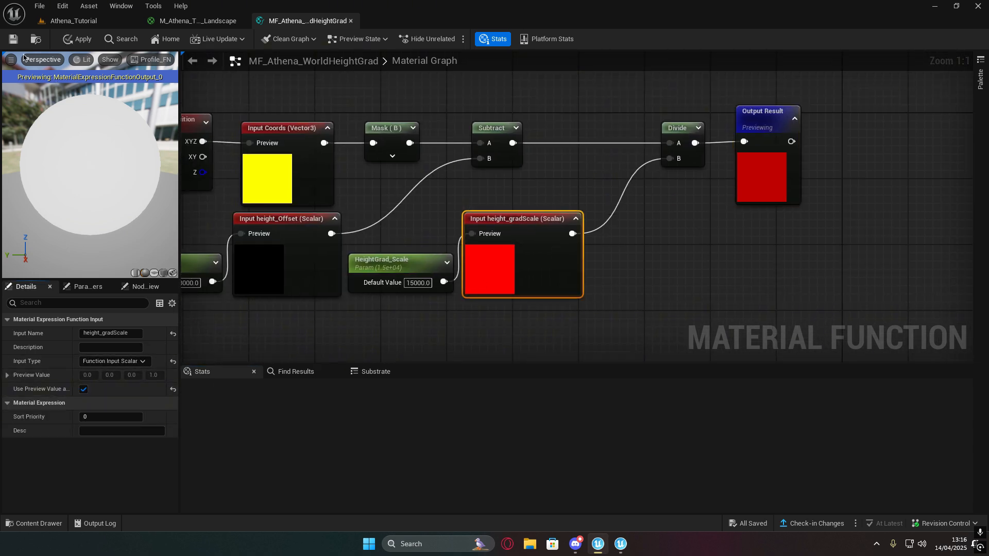
left_click(198, 21)
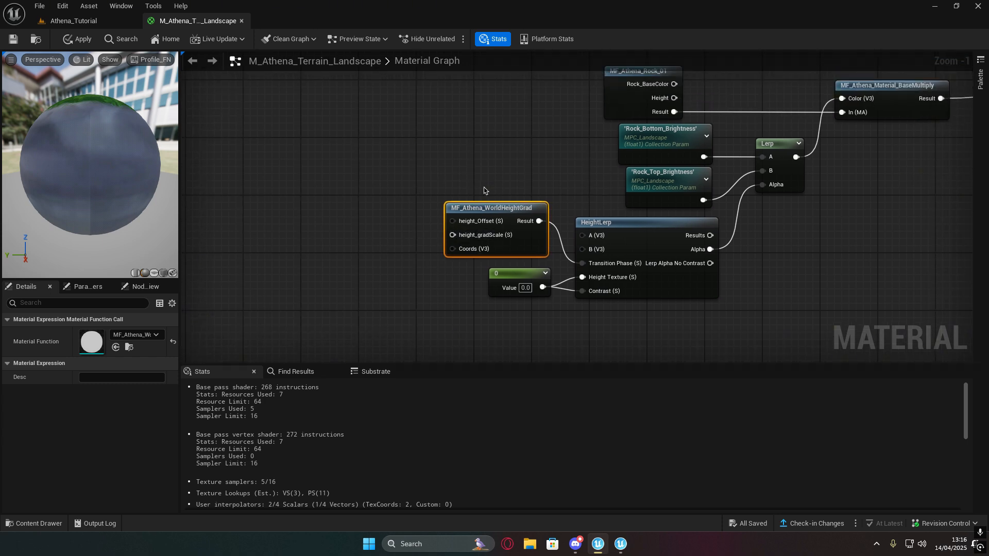
- Replace the MF_Athena_WorldHeightGrad node with a fresh call to the same function and connect its Result to HeightLerp's Transition Phase
key("Delete")
right_click(509, 208)
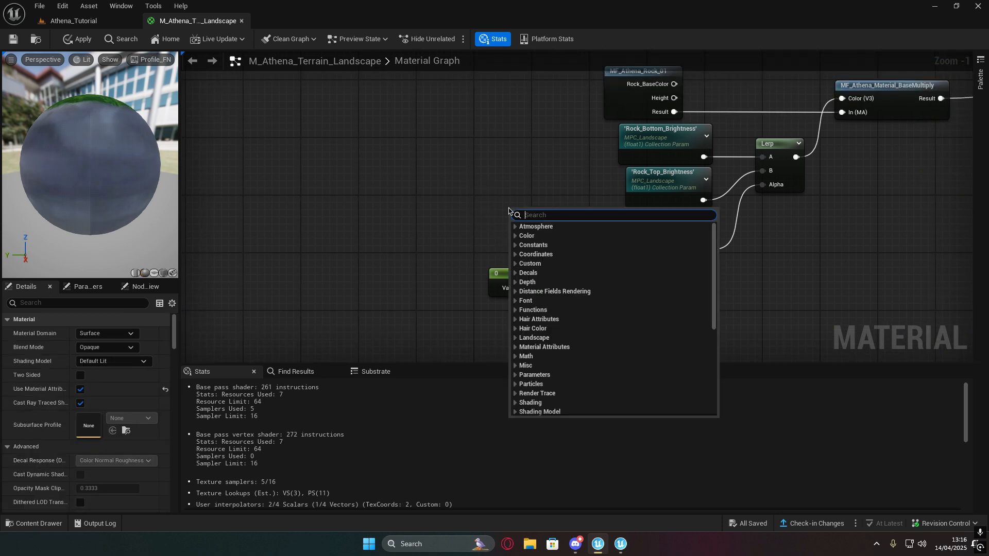
type("func")
key("Return")
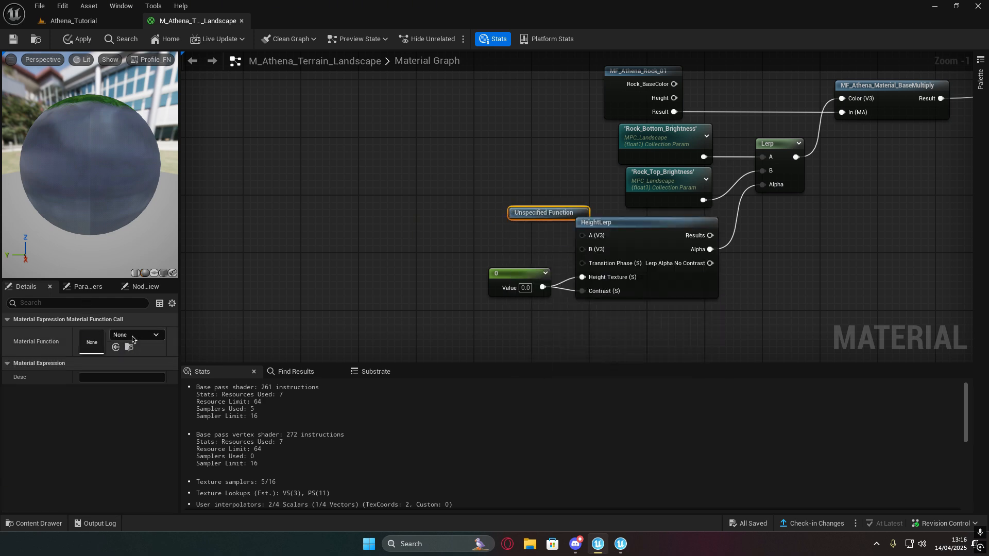
left_click(140, 335)
type("worldhe")
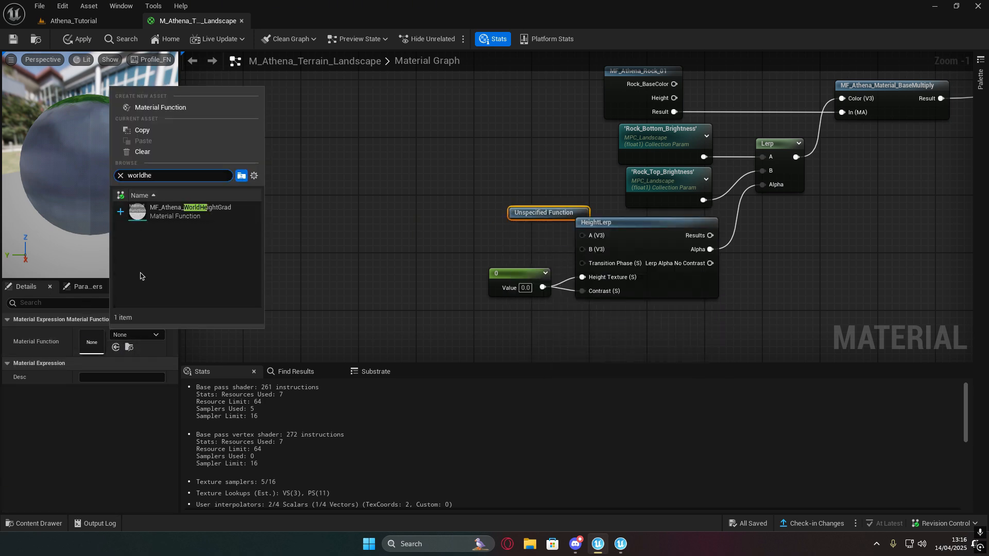
left_click(175, 211)
left_click_drag(530, 216, 582, 263)
- Add an Absolute World Position node and connect its XYZ output to MF_Athena_WorldHeightGrad's Coords input
right_click_drag(523, 303, 560, 253)
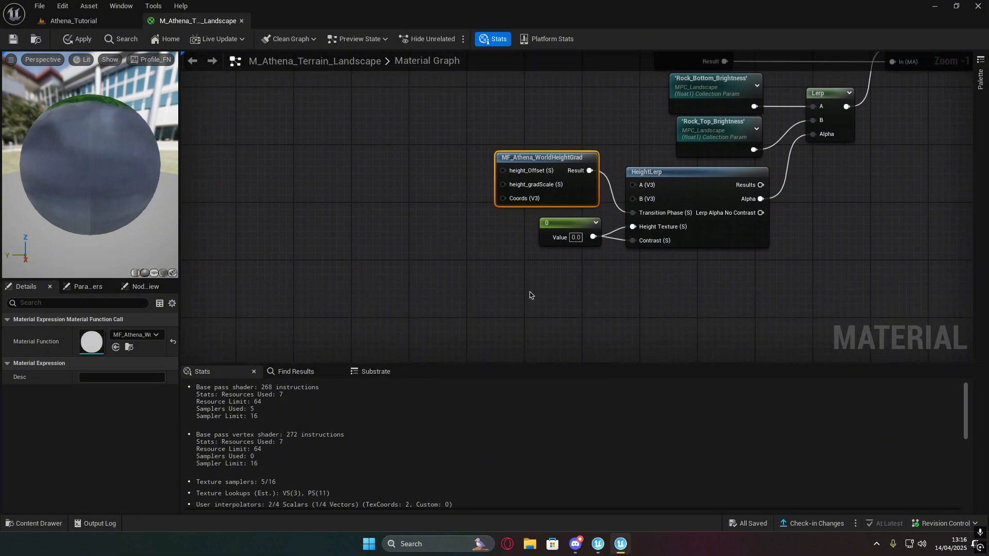
right_click_drag(364, 223, 394, 248)
type("world")
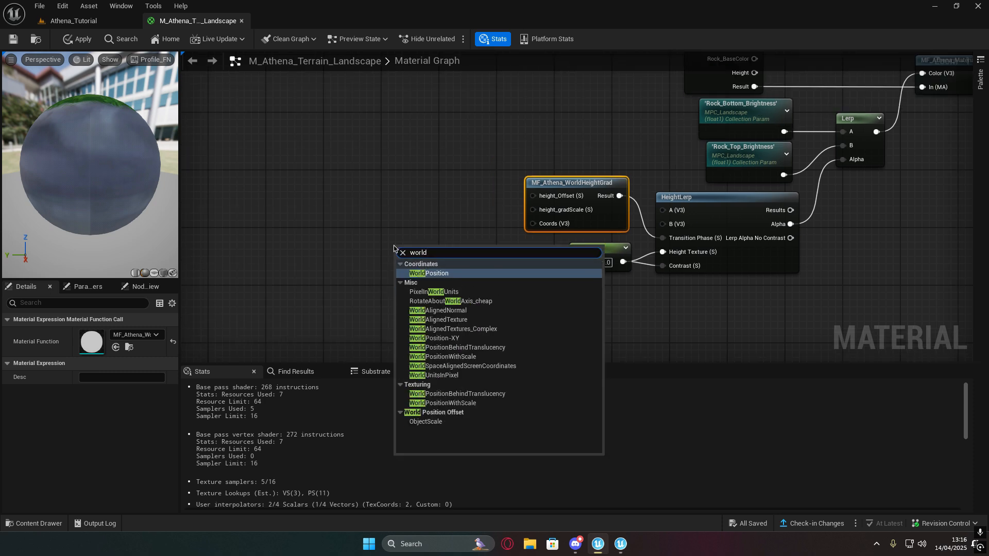
key("Return")
left_click_drag(448, 255, 533, 224)
right_click_drag(548, 282, 448, 289)
right_click_drag(763, 258, 697, 296)
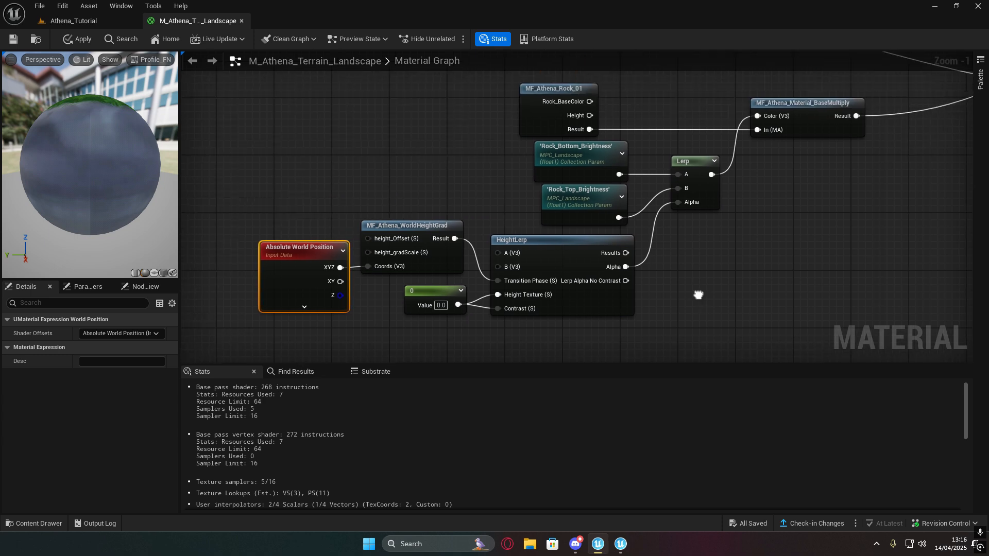
- Examine the height-blended rock and grass layers in the graph and on the preview sphere
right_click_drag(793, 249, 613, 311)
right_click_drag(346, 231, 474, 197)
scroll(474, 197, "down", 2)
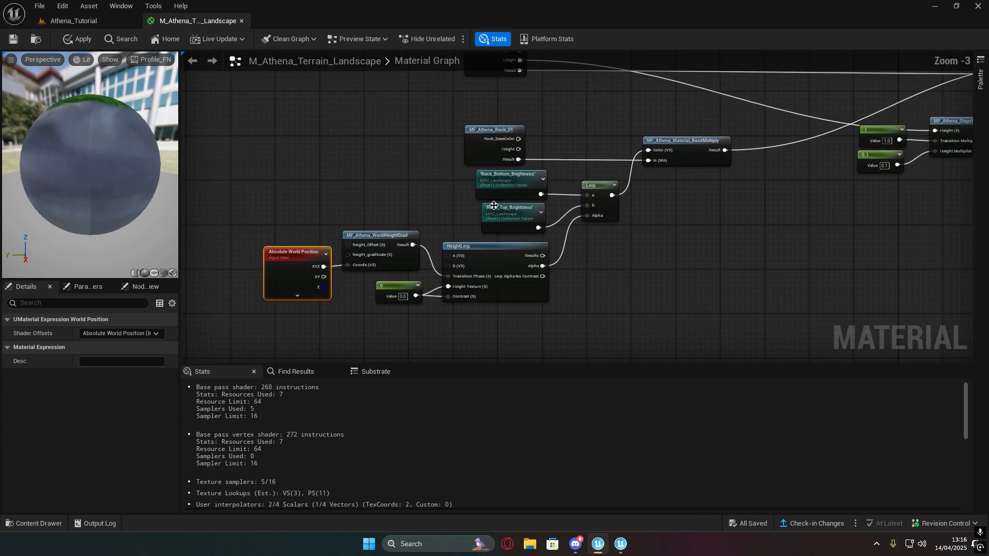
left_click_drag(90, 155, 154, 147)
left_click_drag(136, 219, 169, 237)
scroll(90, 165, "down", 3)
mouse_move(90, 170)
left_mouse_down()
mouse_move(155, 152)
mouse_move(85, 180)
left_mouse_up()
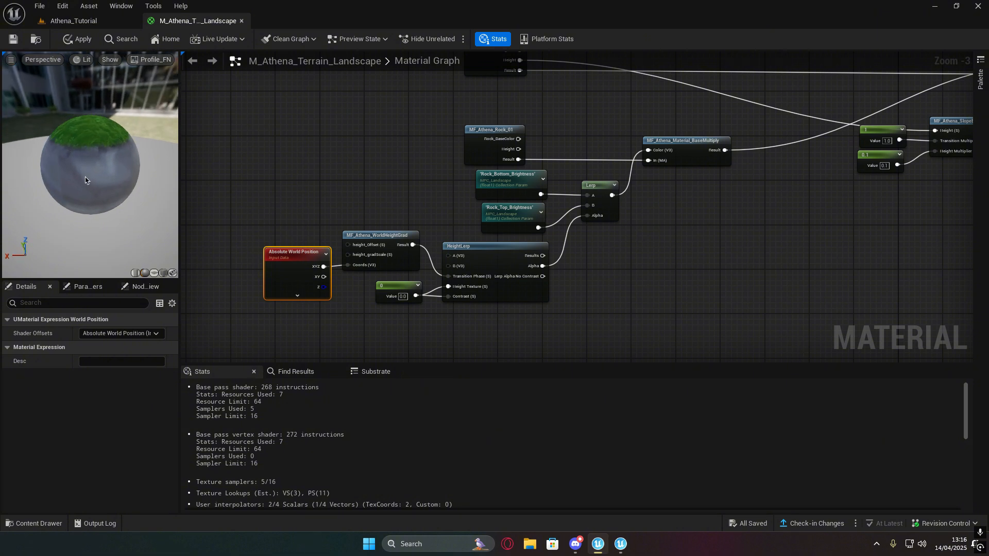
- Move the M_Athena_Terrain_Landscape output node much farther away from MatLayerBlend_Standard to make room between them
right_click_drag(425, 152, 303, 222)
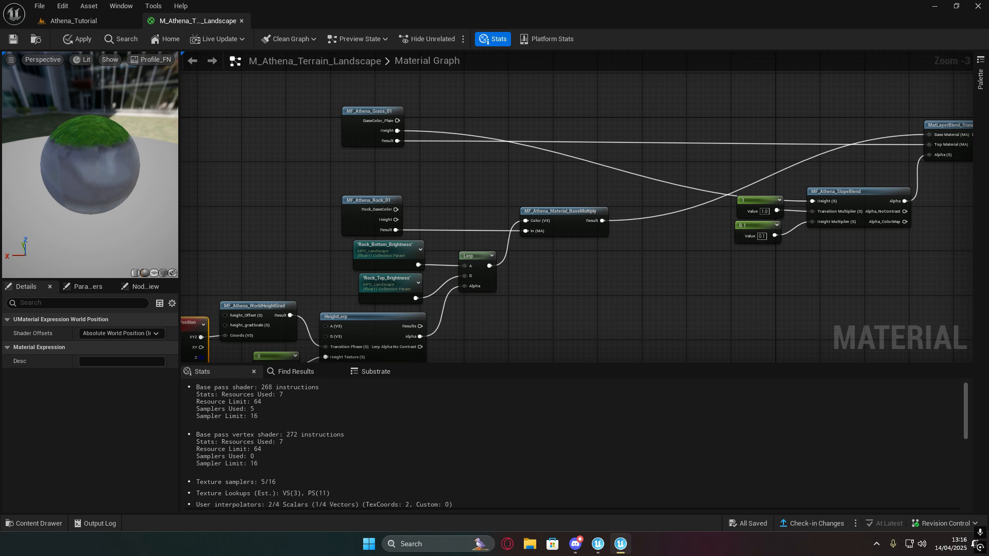
right_click_drag(833, 225, 471, 234)
left_click_drag(626, 163, 909, 161)
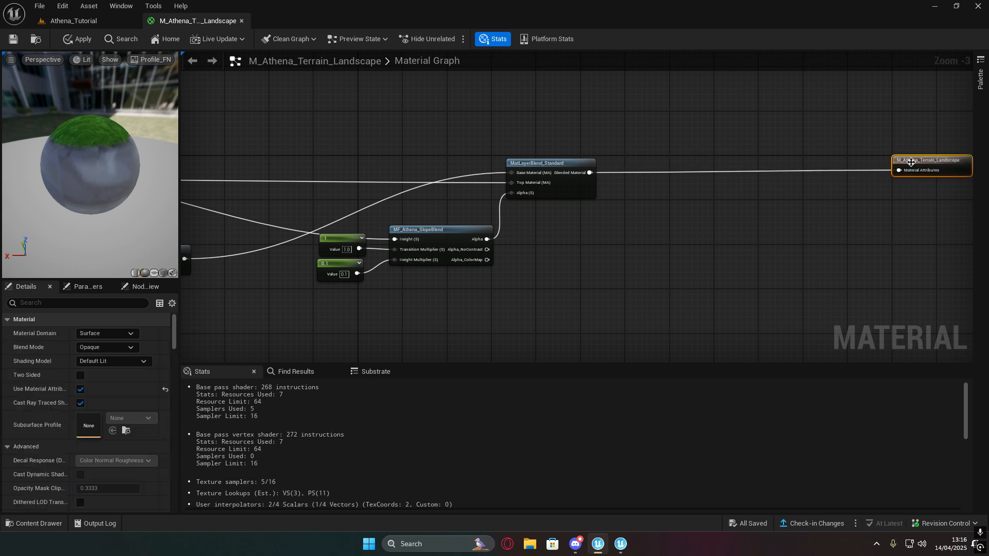
scroll(900, 198, "up", 3)
right_click_drag(900, 197, 786, 245)
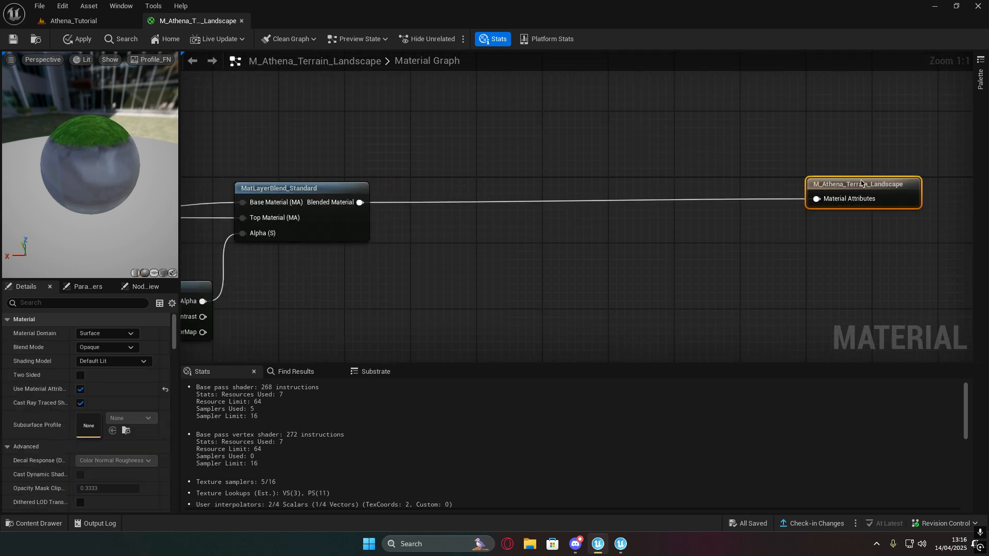
left_click(256, 202)
right_click_drag(257, 205, 702, 206)
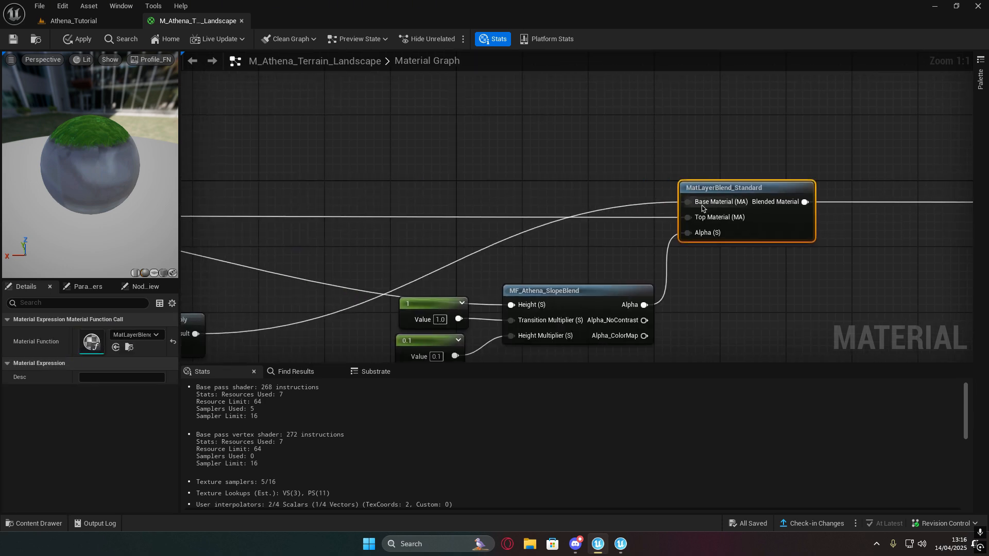
right_click_drag(579, 218, 380, 215)
scroll(721, 207, "down", 2)
- Create a material function named MF_MountainGrass_Colors in the Landscape folder's MaterialFunctions subfolder
left_click(109, 22)
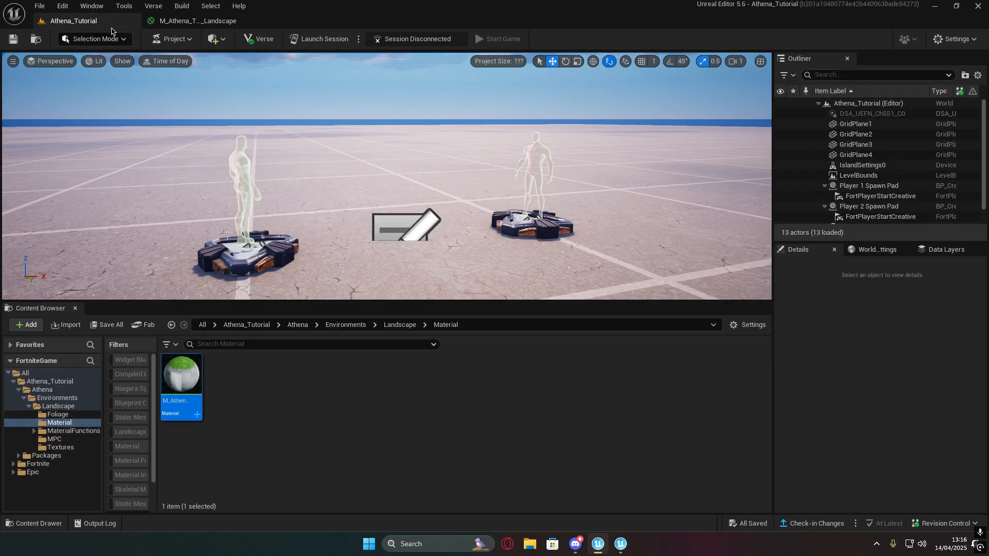
left_click(409, 361)
left_click(399, 324)
left_click(273, 381)
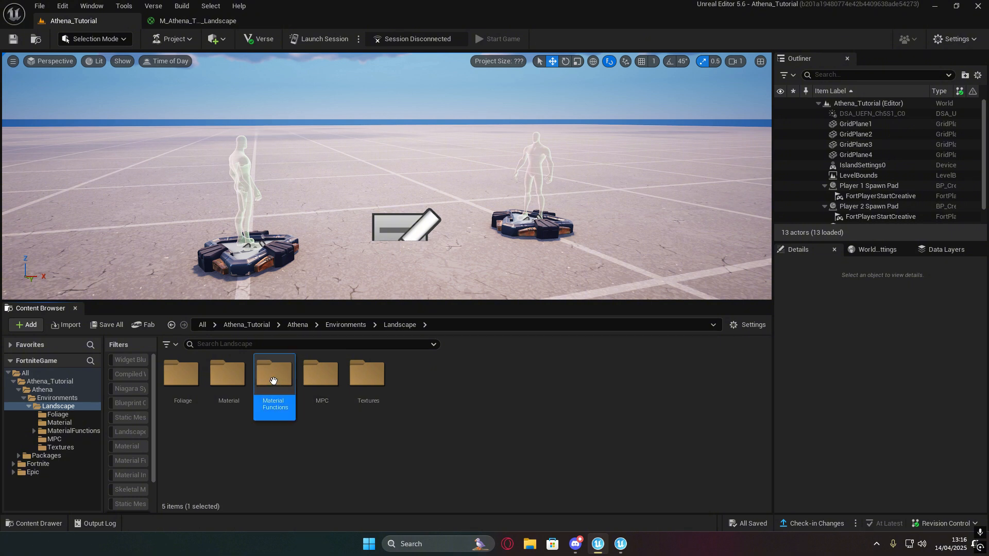
double_click(273, 381)
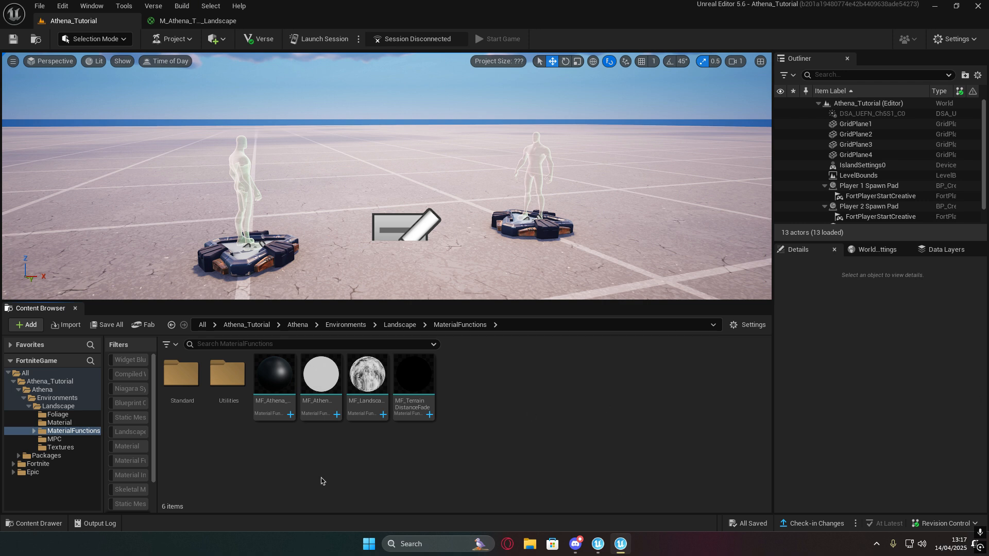
right_click(487, 446)
mouse_move(531, 350)
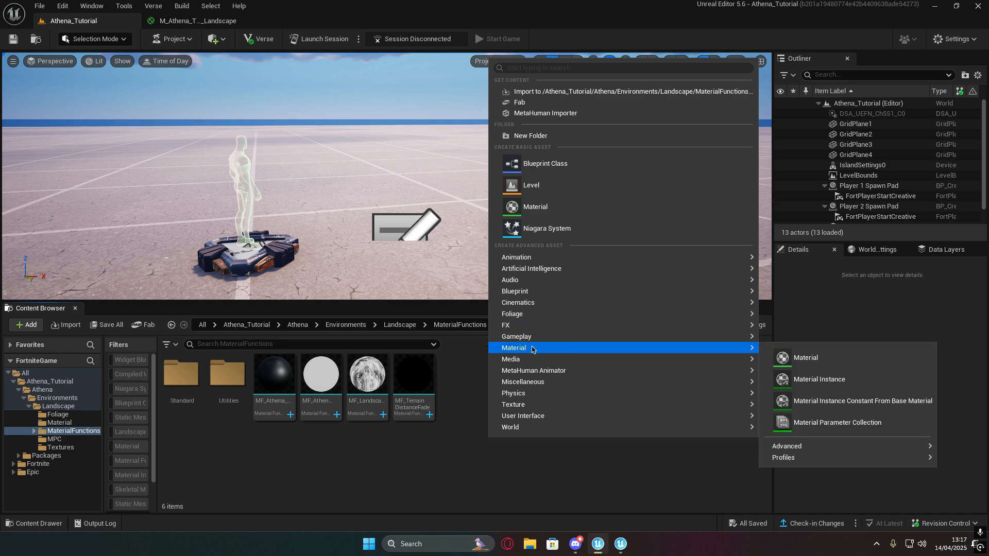
mouse_move(793, 446)
left_click(729, 450)
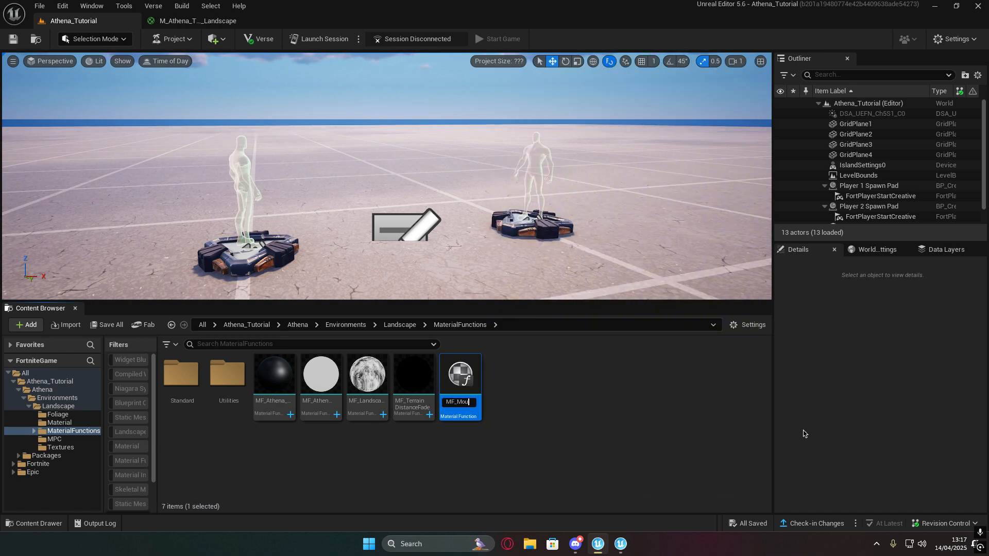
type("MF_Mountain")
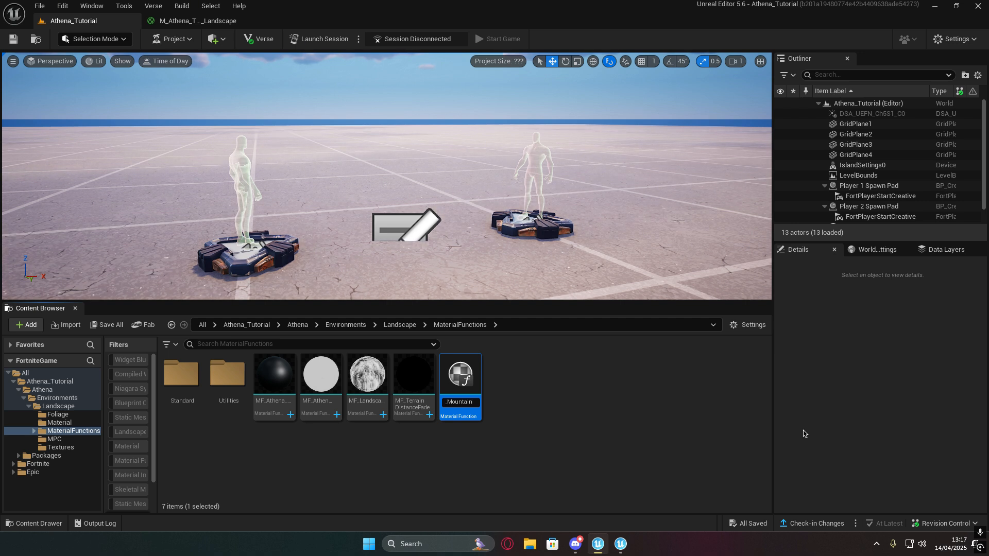
type("Grass")
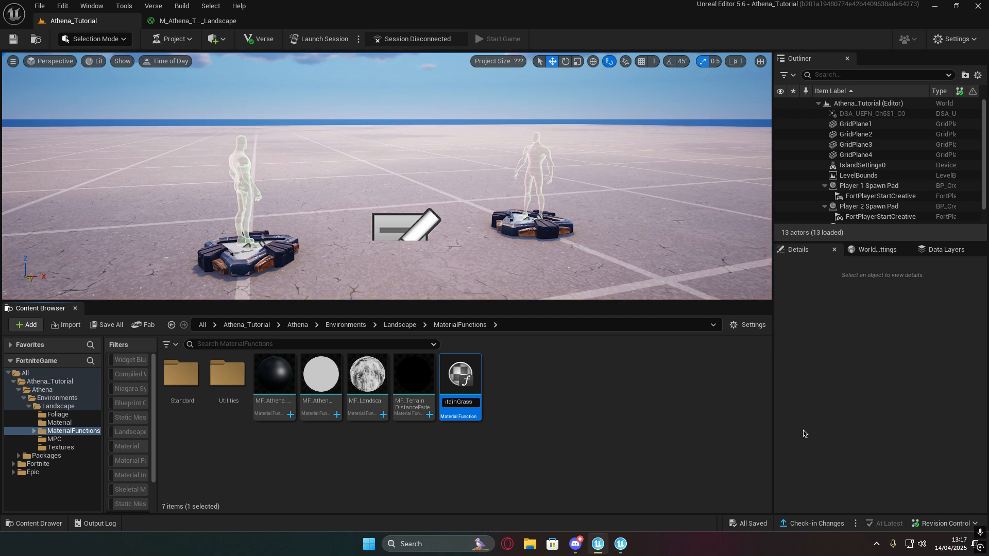
type("_Colors")
key("Return")
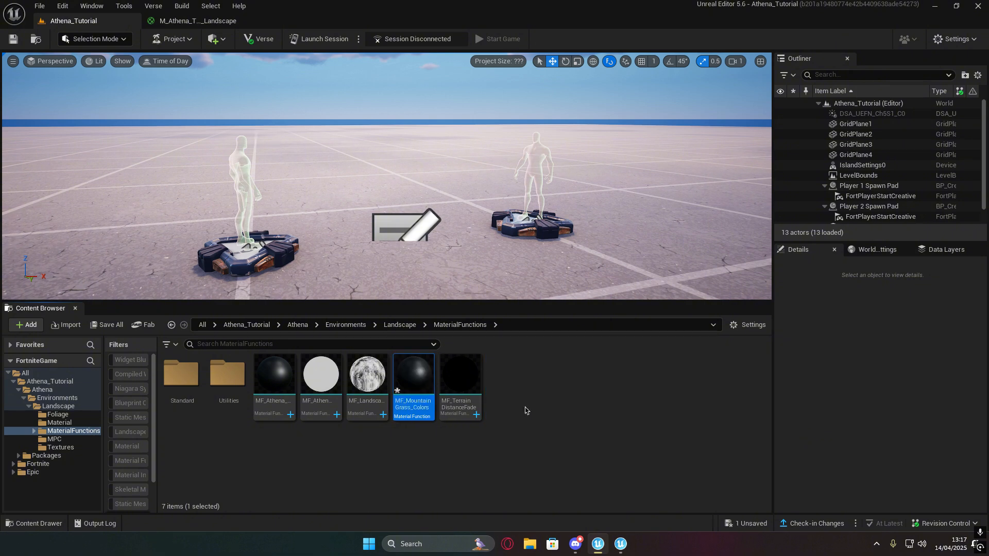
- Open MF_MountainGrass_Colors, add a Vector3 function input well ahead of the Output Result node, and name it Grass_Diffuse
double_click(402, 390)
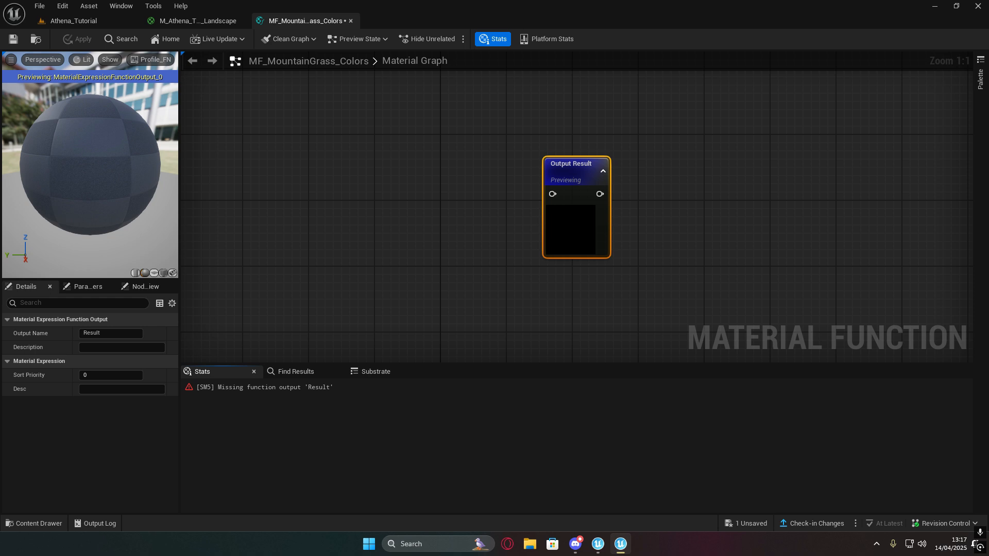
scroll(622, 282, "down", 5)
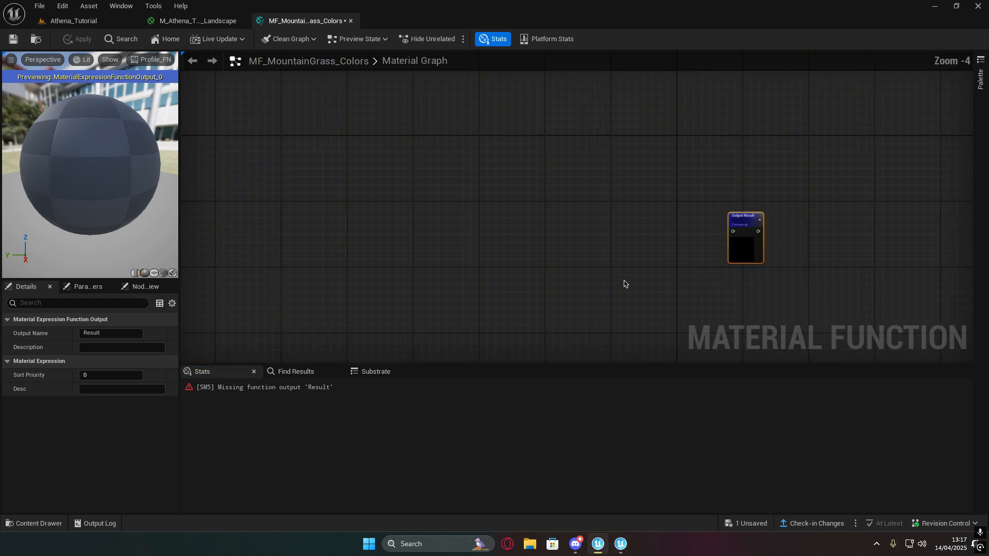
right_click(462, 205)
type("input")
key("Return")
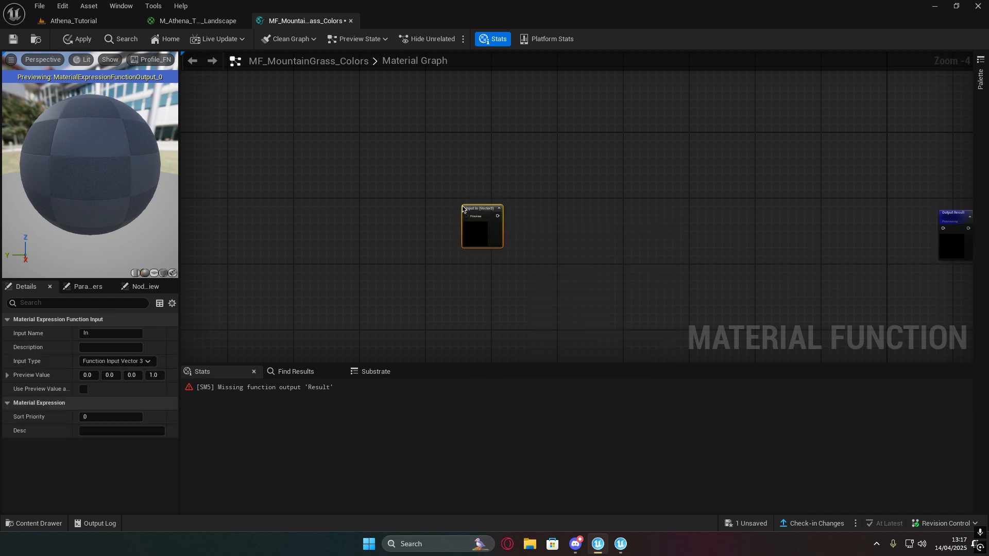
left_click_drag(444, 209, 435, 209)
scroll(517, 217, "up", 4)
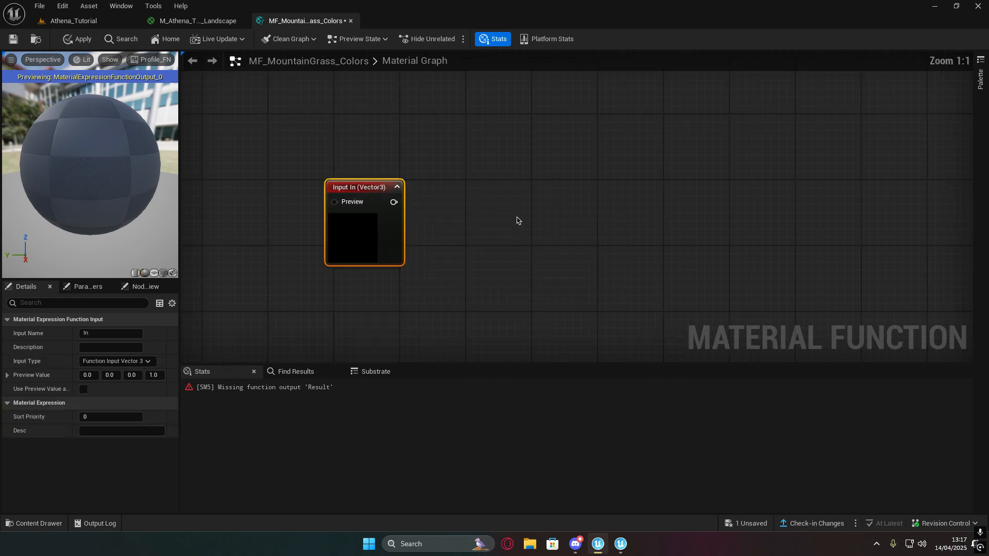
right_click_drag(326, 191, 496, 209)
left_click_drag(517, 207, 525, 207)
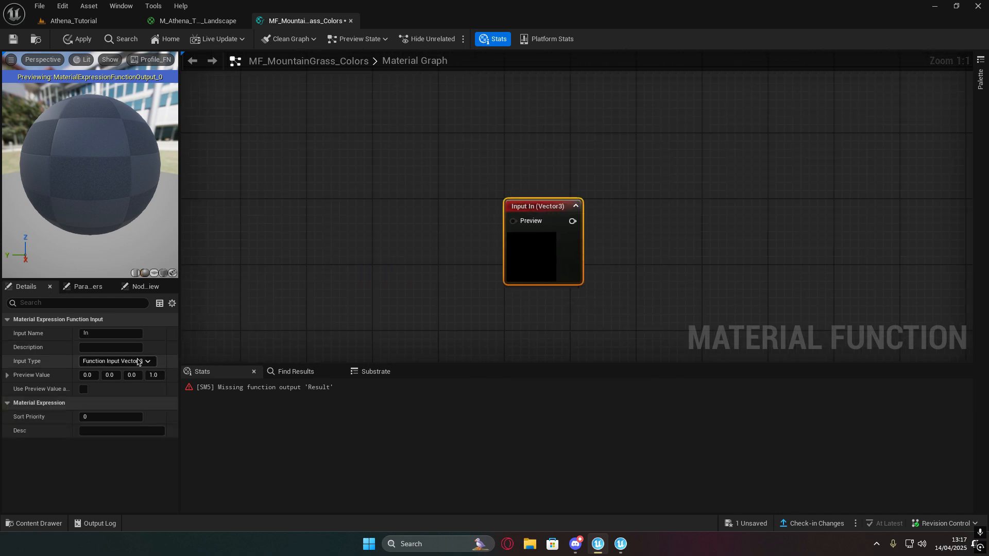
left_click(93, 333)
type("Grass_Diffuse")
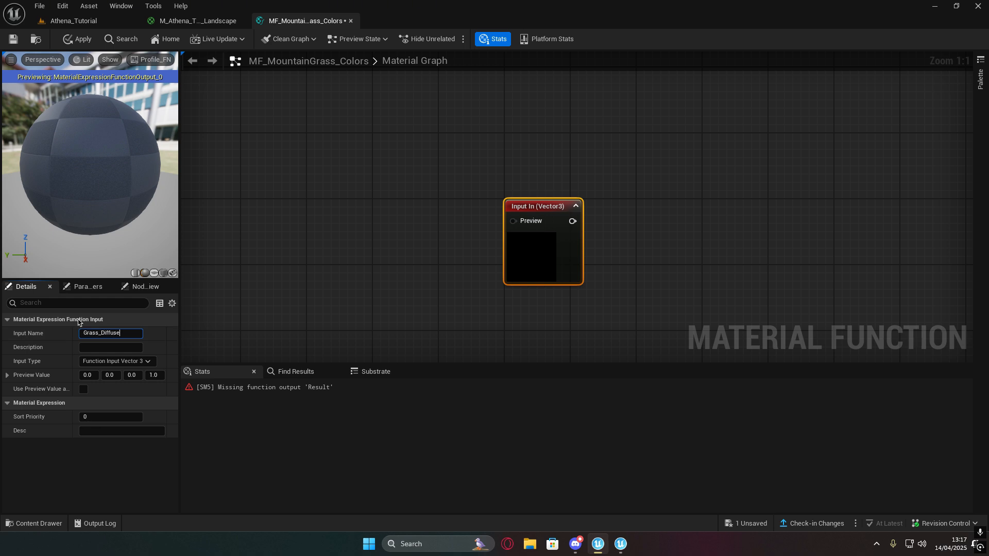
- Move the Output Result node closer to the Grass_Diffuse input and rename it Grass
key("Return")
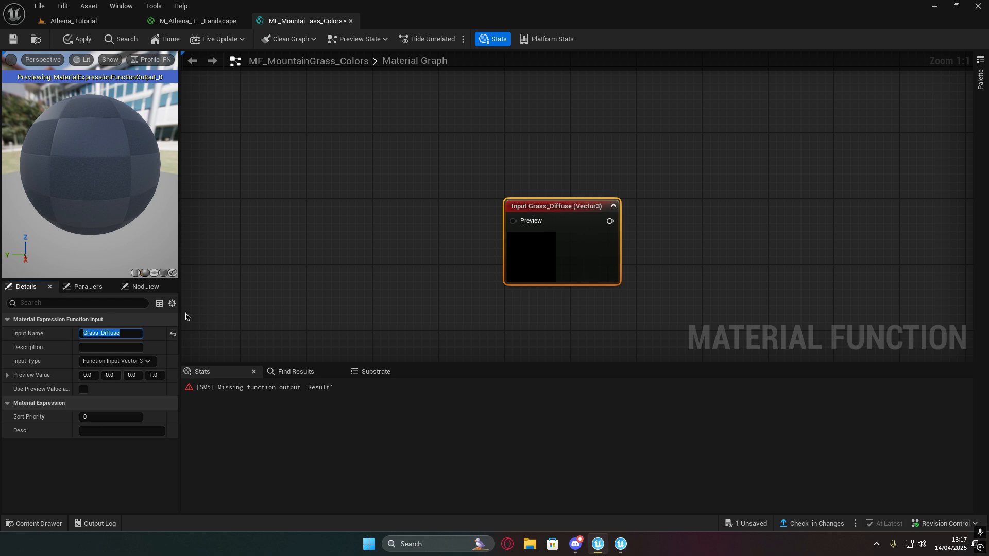
right_click_drag(705, 300, 616, 292)
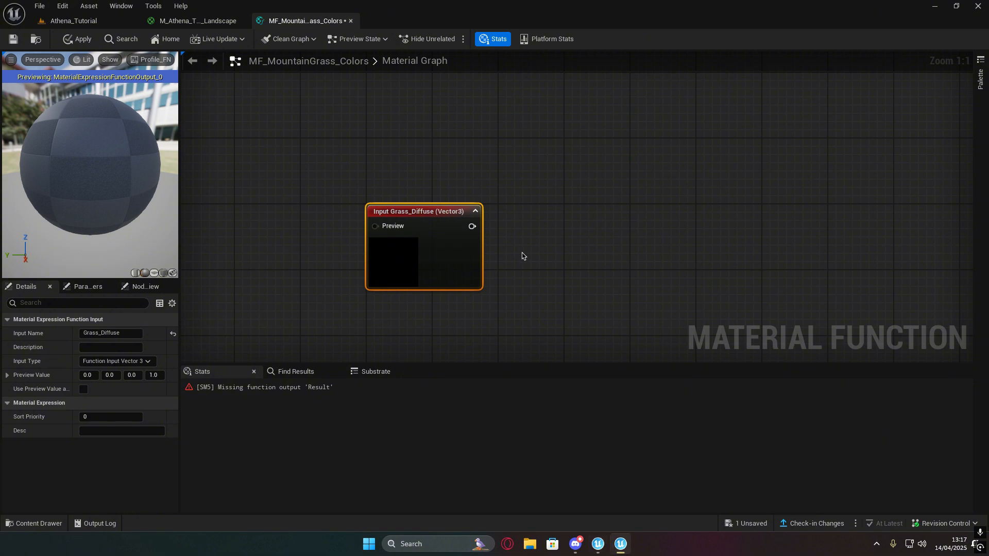
right_click_drag(522, 256, 288, 238)
scroll(546, 249, "down", 5)
left_click_drag(751, 251, 502, 251)
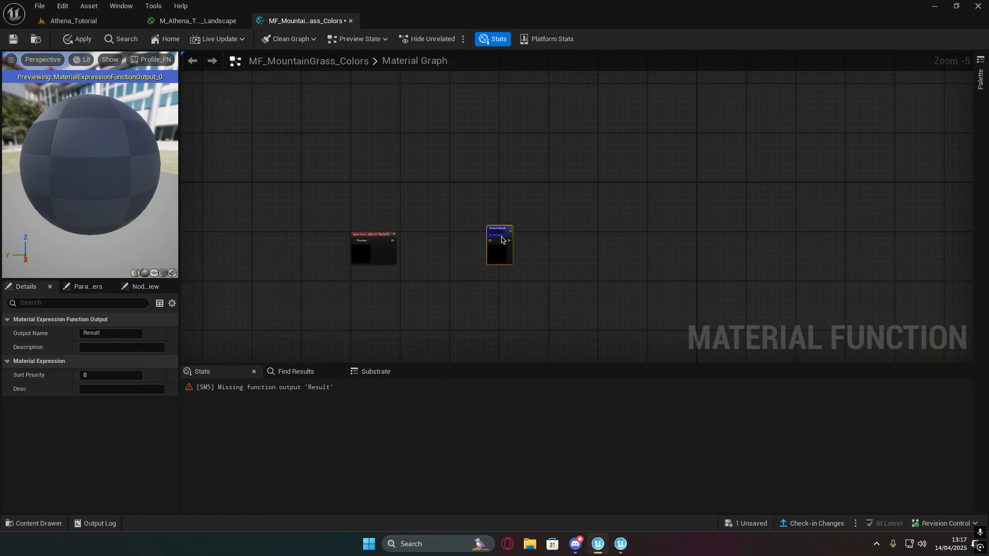
scroll(497, 252, "up", 5)
left_click(111, 333)
type("Gra")
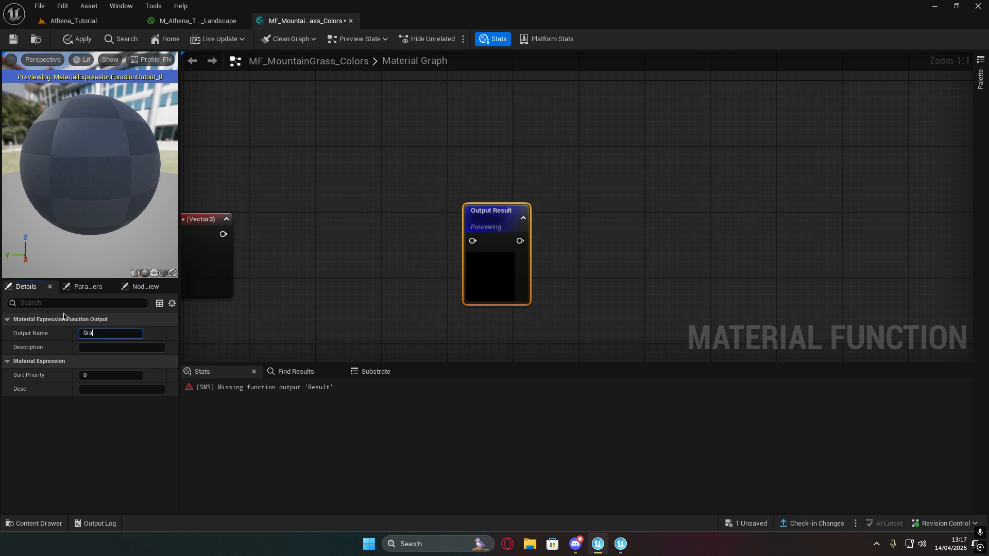
type("ss")
key("Return")
- Connect Grass_Diffuse to the Grass output and insert a Multiply node between them
right_click_drag(421, 251, 603, 254)
left_click_drag(403, 236, 653, 243)
key("m")
left_click(674, 227)
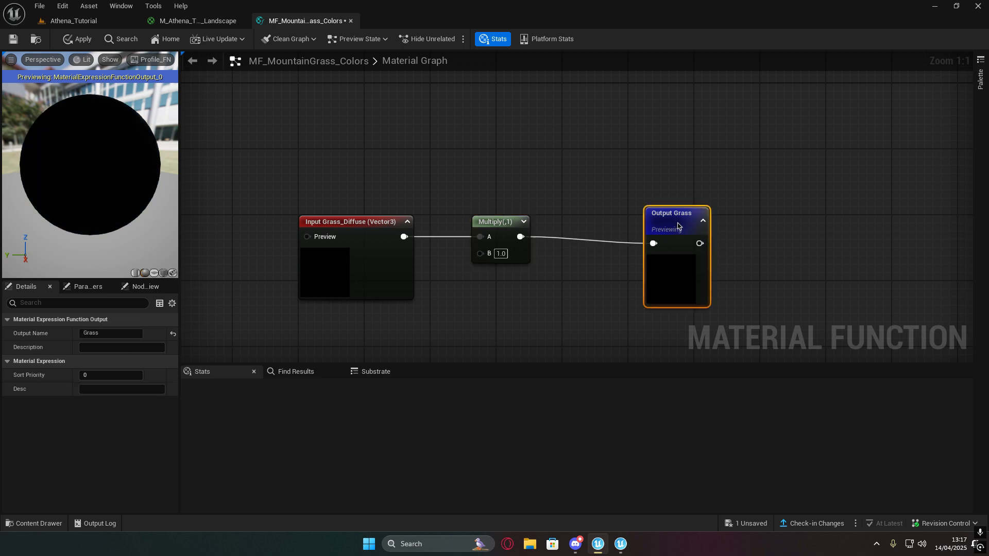
- Move the Multiply and Output Grass nodes farther from Grass_Diffuse, then widen the gap between those two nodes
right_click_drag(577, 283, 638, 241)
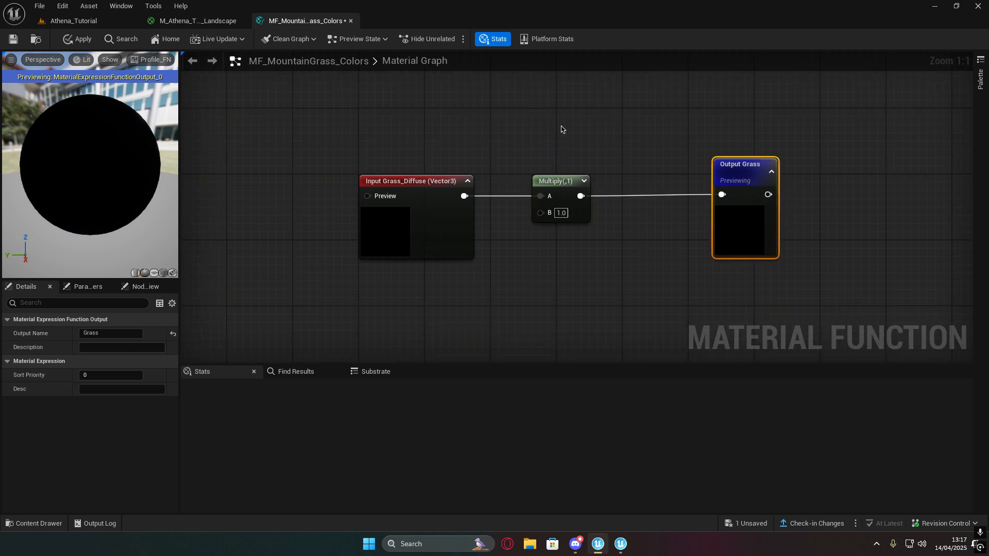
left_click_drag(561, 127, 731, 178)
left_click_drag(551, 196, 706, 195)
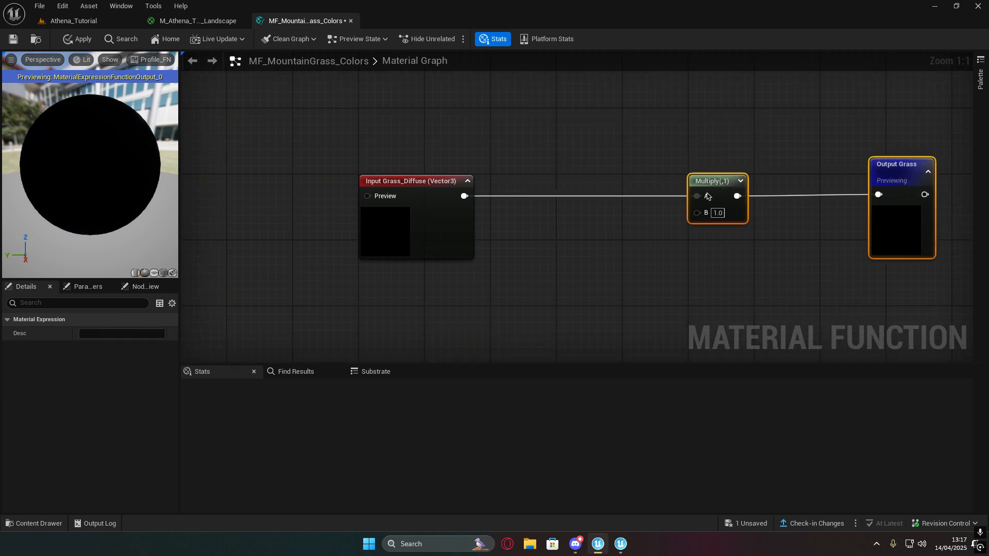
right_click_drag(690, 279, 542, 233)
left_click(542, 233)
right_click_drag(726, 159, 645, 208)
left_click_drag(664, 176, 746, 176)
right_click_drag(575, 275, 678, 243)
left_click(678, 243)
- Add a component mask with R, G and B enabled, connect it to the Multiply's B input, and place it below Multiply
right_click_drag(499, 262, 725, 252)
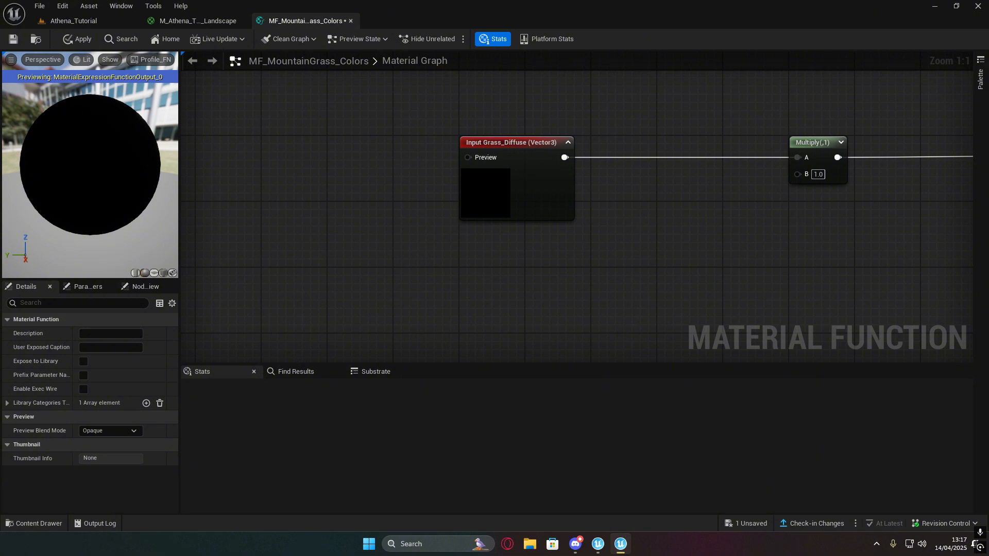
right_click(644, 243)
type("mask")
key("Return")
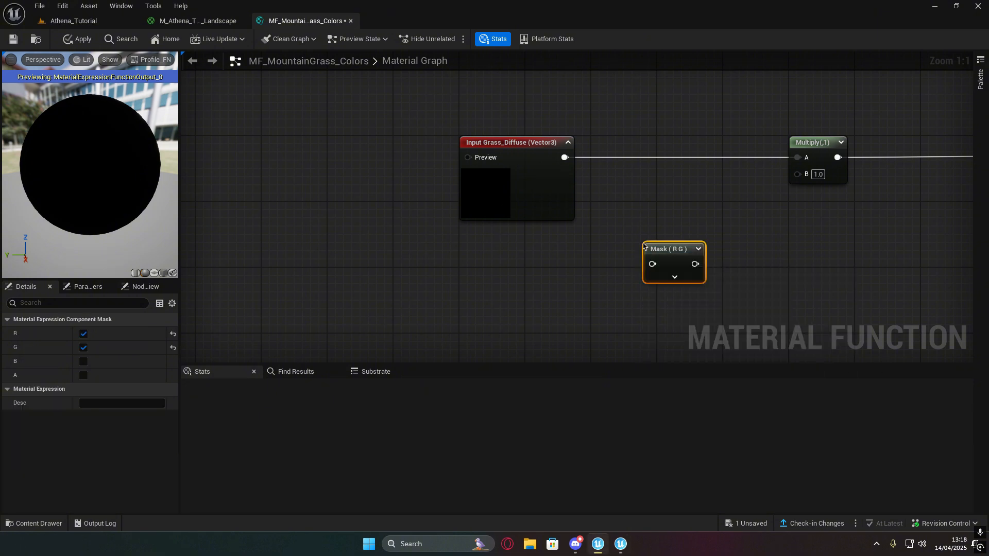
left_click(83, 362)
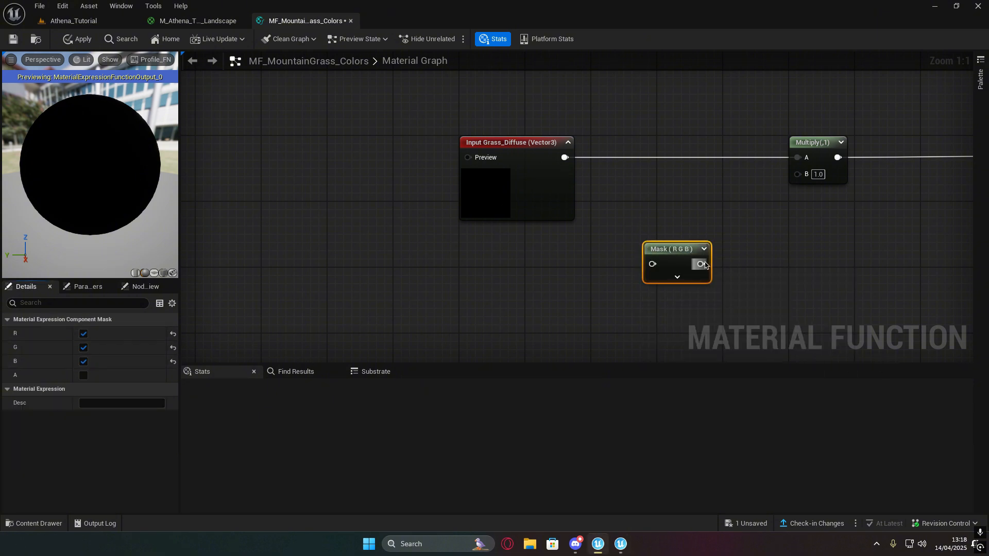
left_click_drag(703, 265, 759, 229)
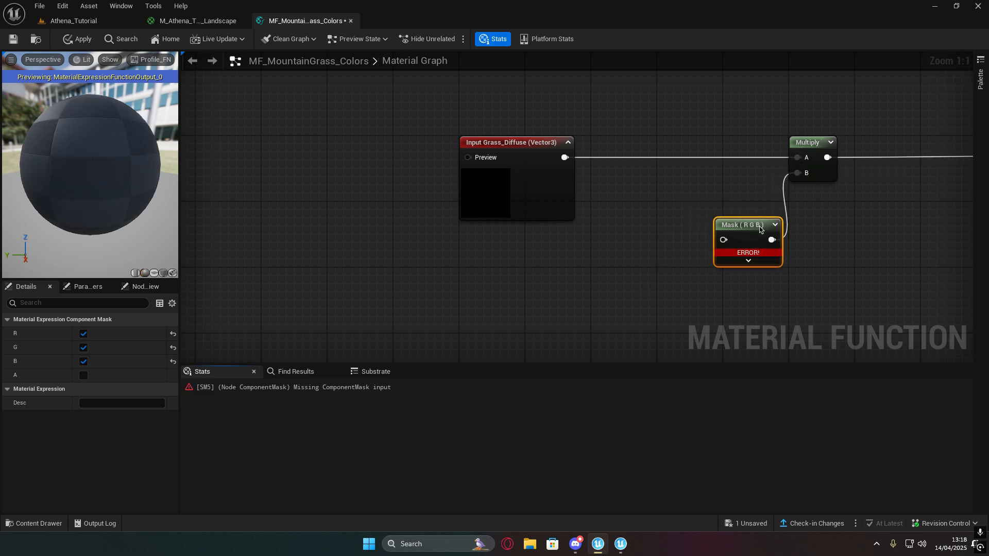
- Add a CollectionParameter node ahead of the RGB mask and assign the MPC_Landscape collection to it
right_click_drag(617, 253, 673, 261)
right_click(676, 259)
type("coll")
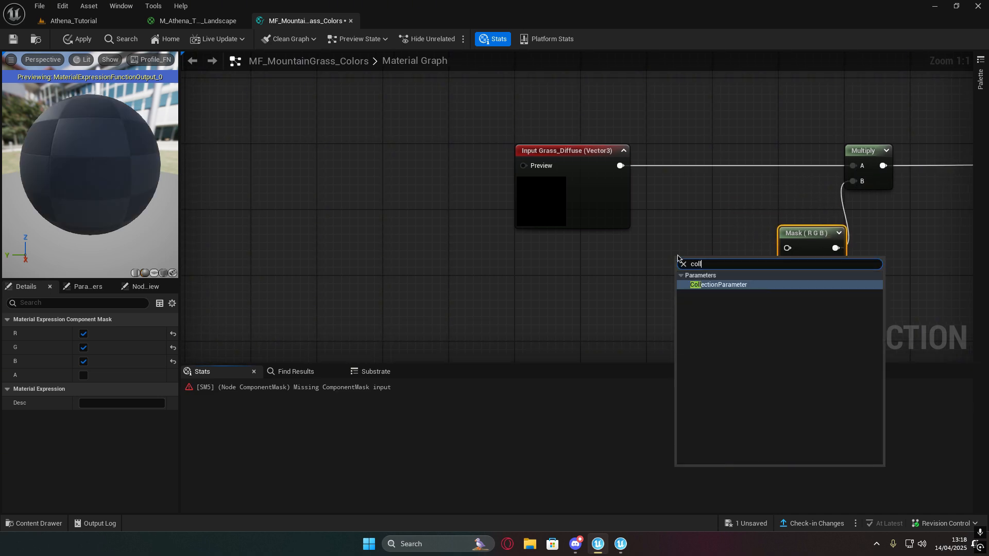
key("Return")
left_click(137, 339)
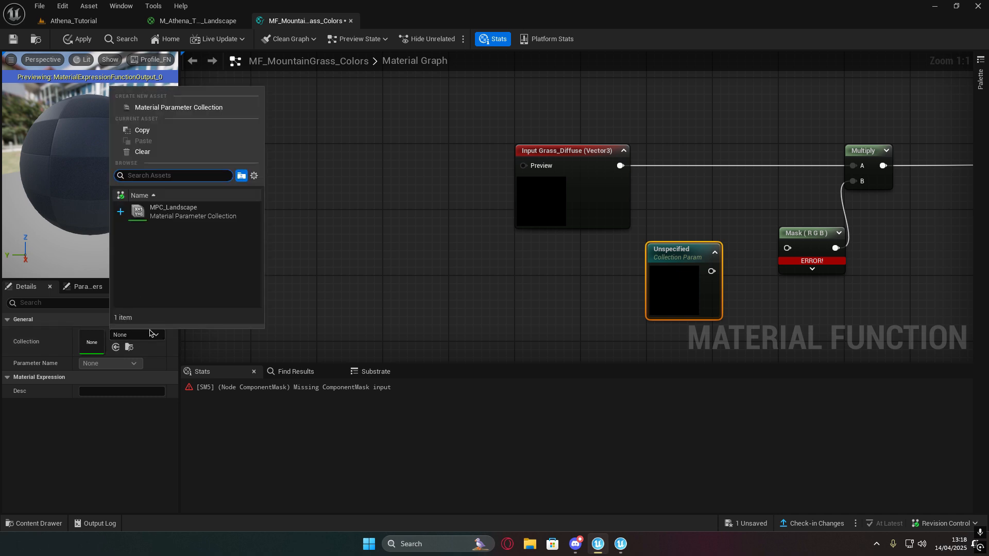
left_click(160, 218)
- Set the collection parameter node's parameter to MountainGrassTint
left_click(111, 363)
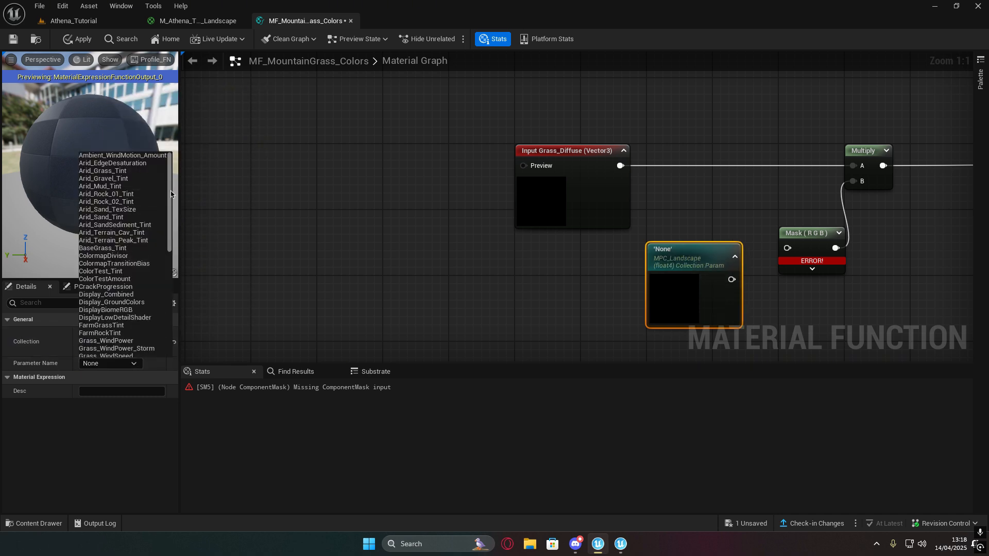
scroll(136, 253, "down", 5)
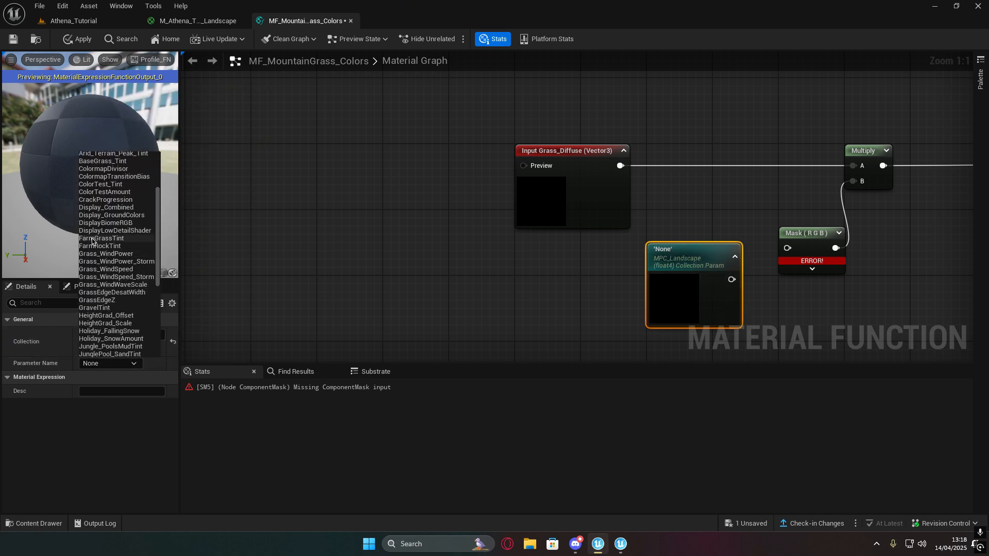
scroll(131, 257, "down", 4)
scroll(126, 266, "down", 5)
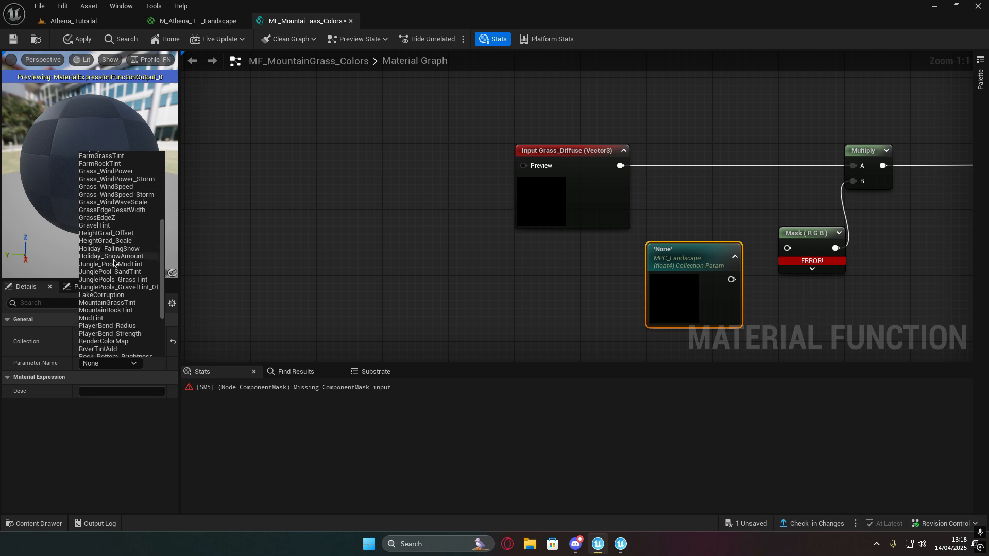
scroll(116, 305, "down", 2)
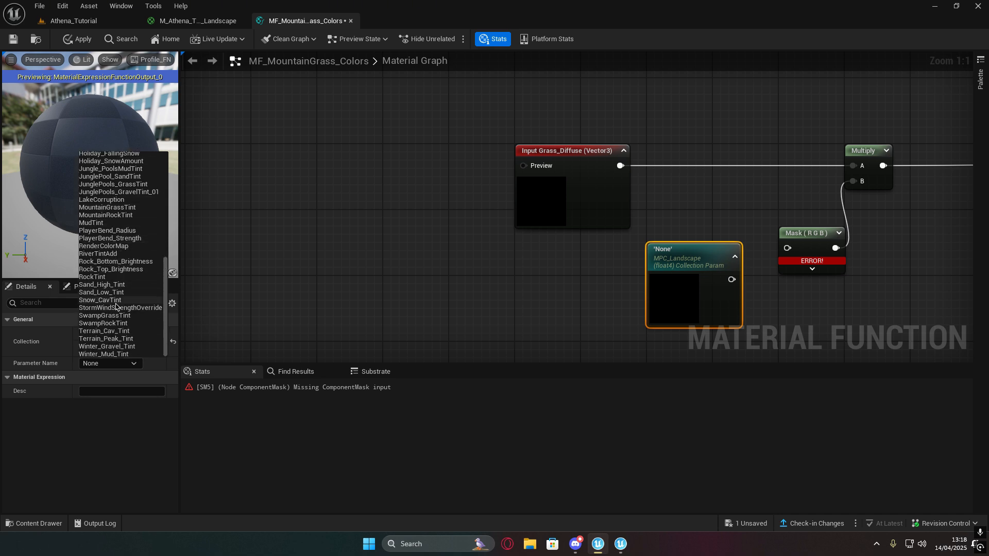
scroll(116, 307, "up", 2)
left_click(122, 241)
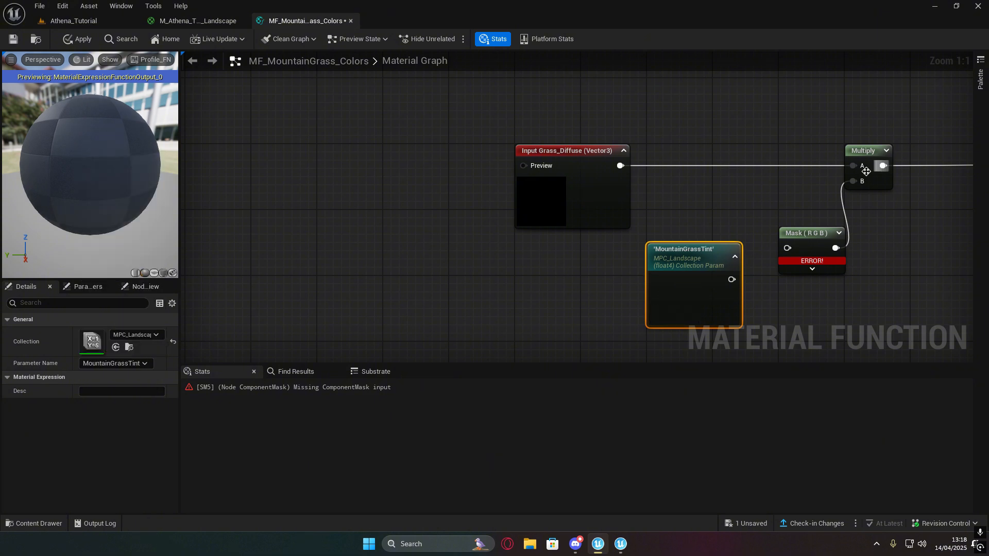
- Connect MountainGrassTint to the RGB mask's input and line the parameter node up beside the mask
right_click_drag(875, 166, 701, 186)
left_click_drag(556, 300, 611, 269)
left_click_drag(541, 276, 566, 243)
- Move the MountainGrassTint and RGB mask nodes together, farther below and ahead of the Multiply node
right_click_drag(716, 253, 591, 227)
right_click_drag(691, 228, 664, 221)
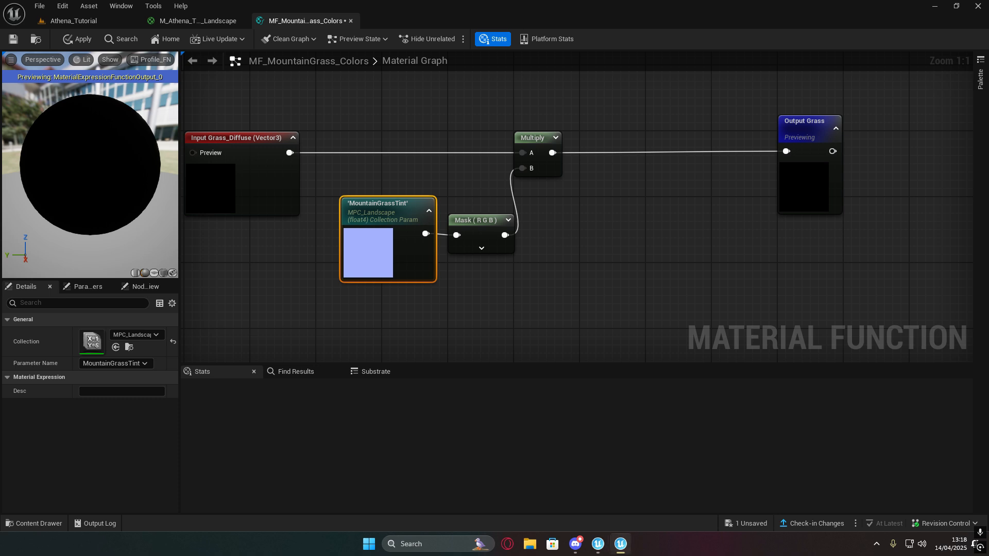
right_click_drag(752, 247, 673, 225)
right_click_drag(495, 201, 574, 169)
left_click_drag(388, 129, 511, 220)
left_click_drag(486, 180, 399, 235)
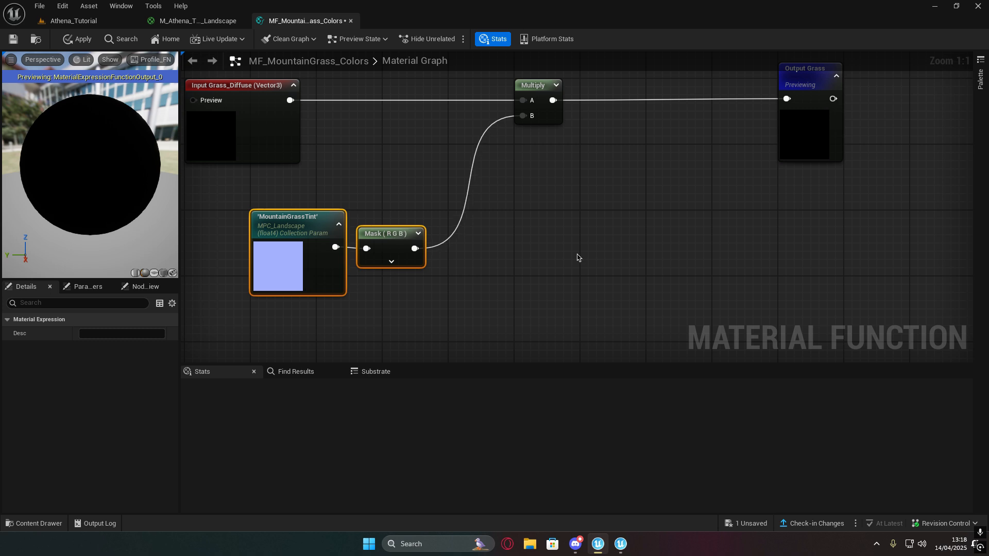
- Add a function output named GrassTint, connect the RGB mask to it, and align it beneath Output Grass
right_click_drag(681, 237, 611, 251)
left_click(610, 251)
right_click(656, 240)
type("output")
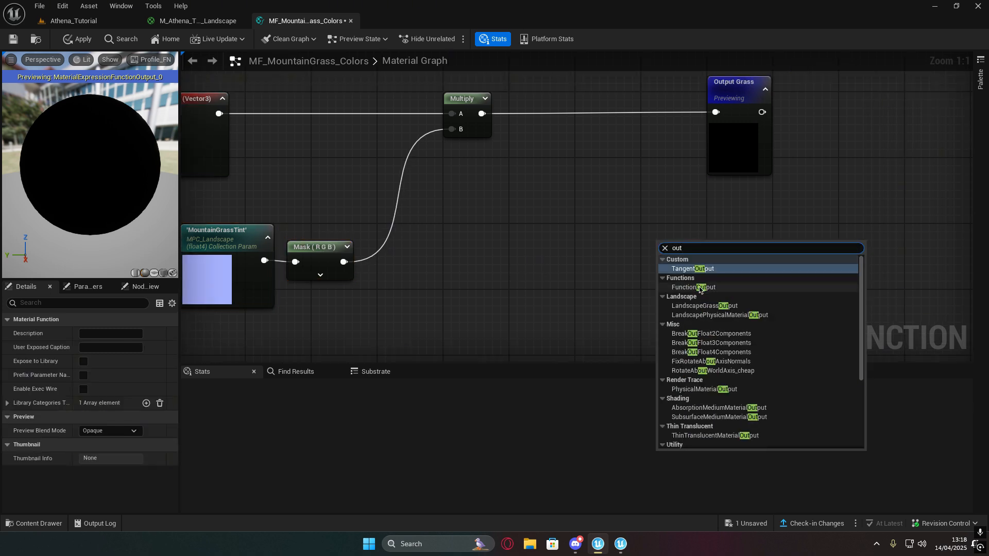
left_click(685, 287)
left_click(111, 333)
type("G")
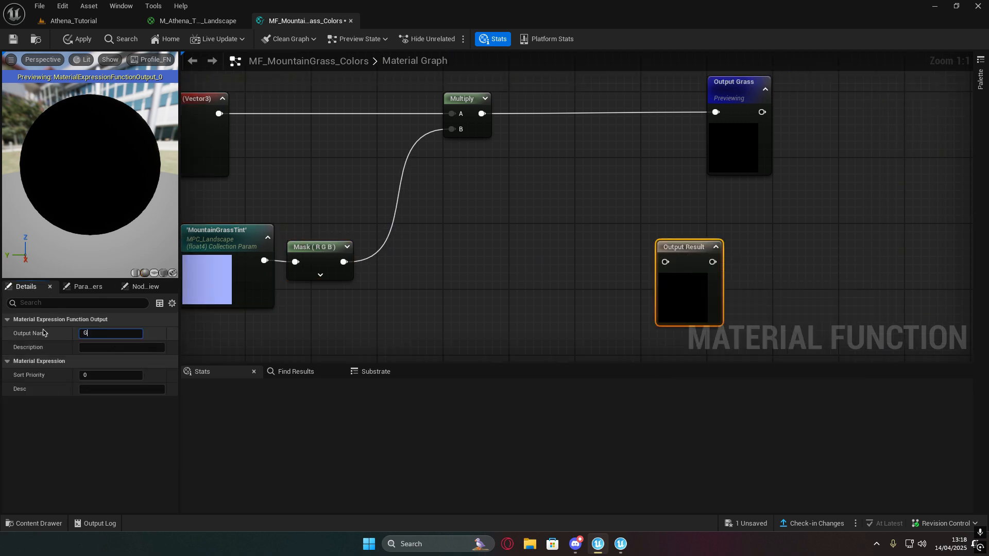
type("rassTint")
key("Return")
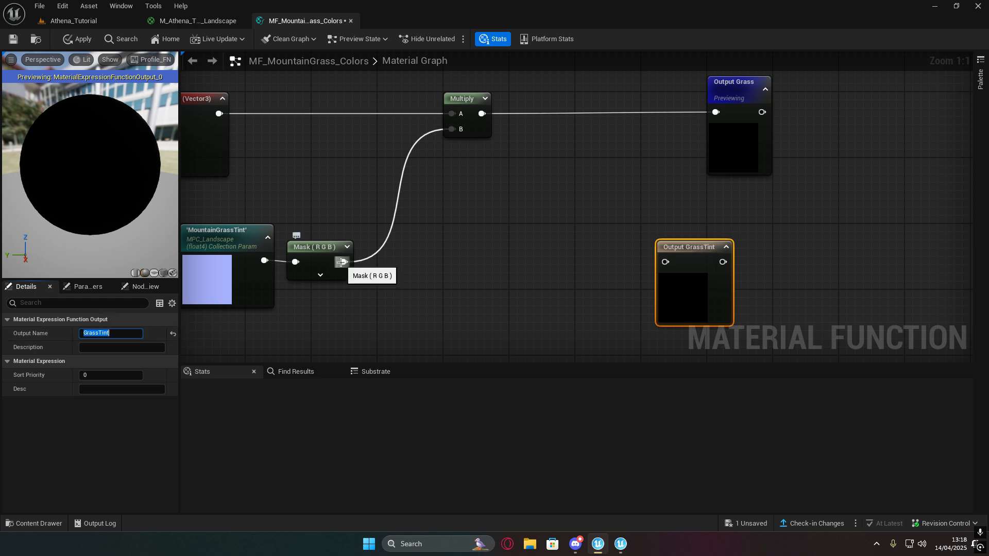
left_click_drag(344, 261, 727, 248)
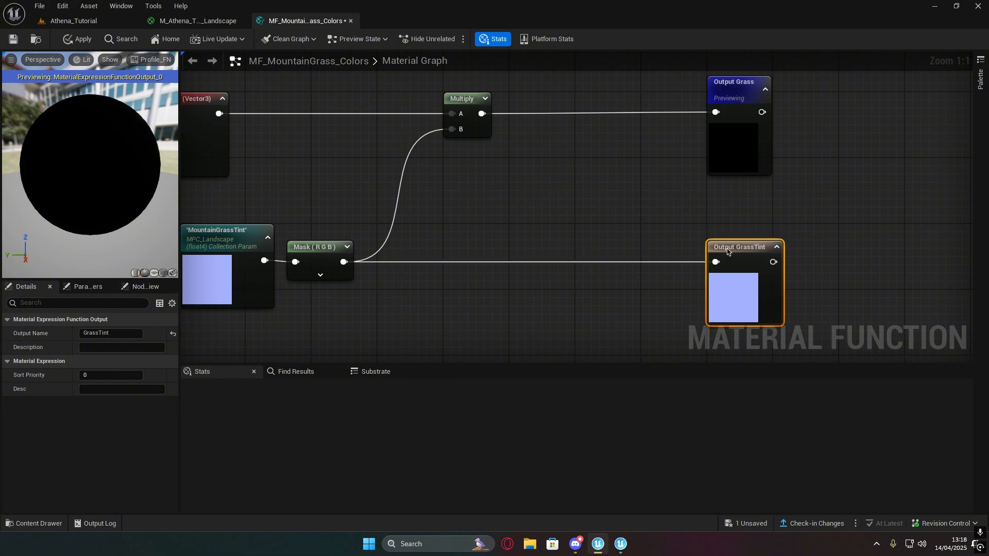
- Duplicate the GrassTint output three times and align the first copy beneath the original
right_click_drag(688, 283, 638, 210)
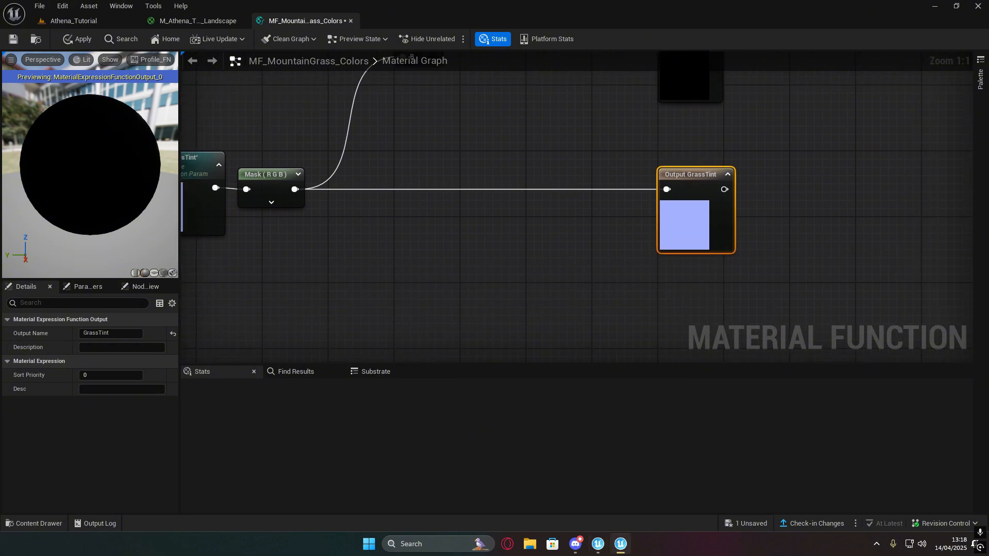
right_click_drag(773, 302, 735, 231)
right_click(669, 252)
key("Escape")
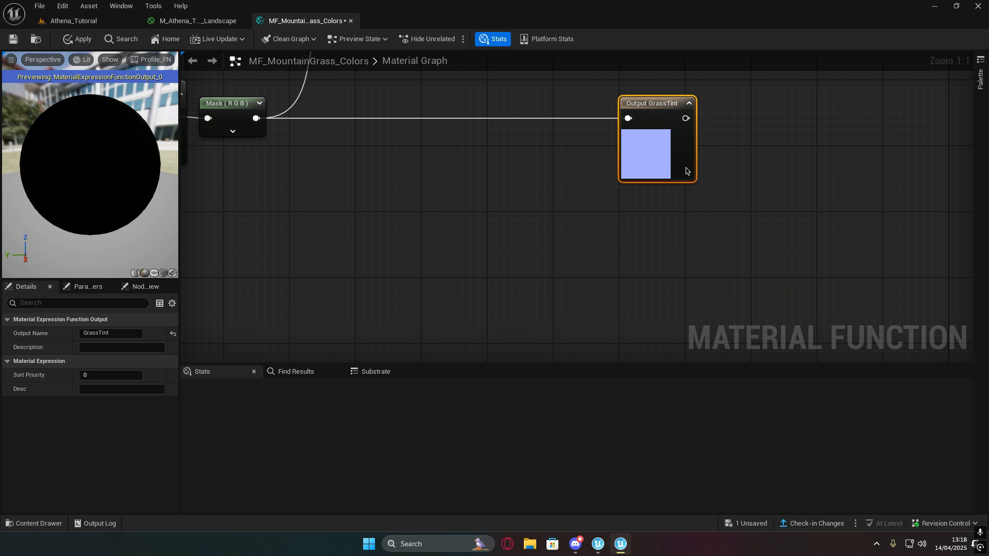
key("ctrl+d")
right_click_drag(760, 275, 752, 158)
key("ctrl+d")
scroll(747, 280, "down", 2)
mouse_move(747, 278)
right_mouse_down()
mouse_move(741, 169)
mouse_move(755, 293)
right_mouse_up()
key("ctrl+d")
left_click_drag(710, 168, 679, 146)
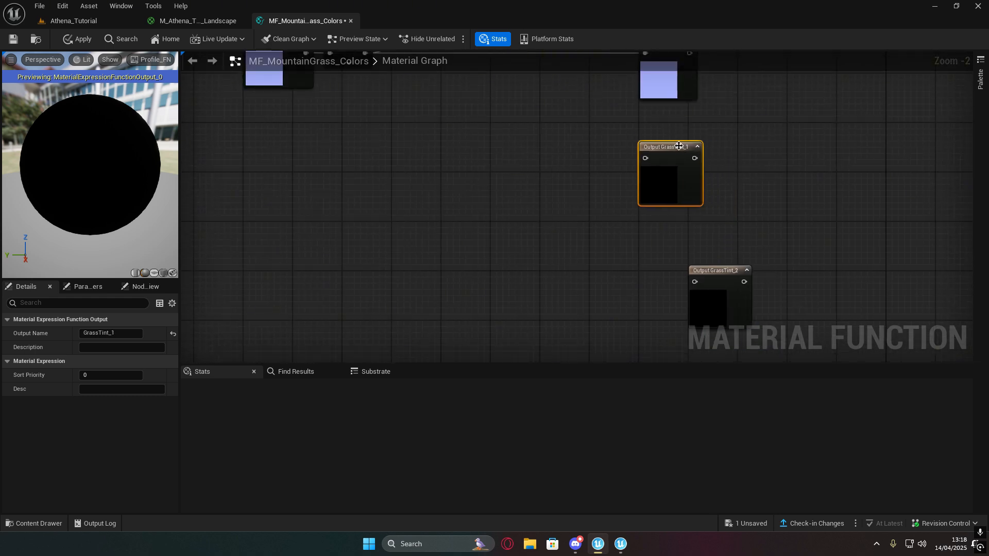
- Rename the first copied output, directly below GrassTint, to Blended_Colors
right_click_drag(678, 145, 663, 194)
left_click(111, 333)
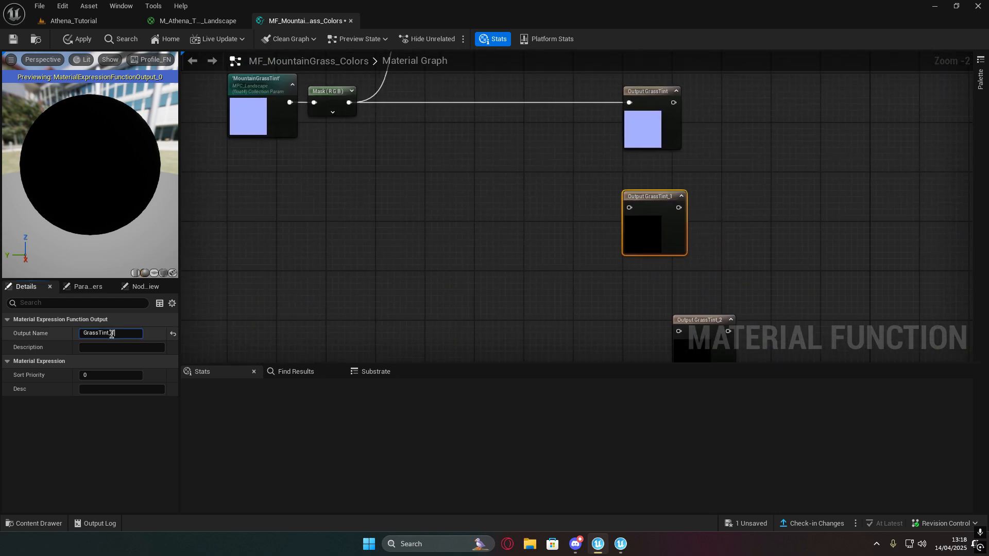
double_click(111, 334)
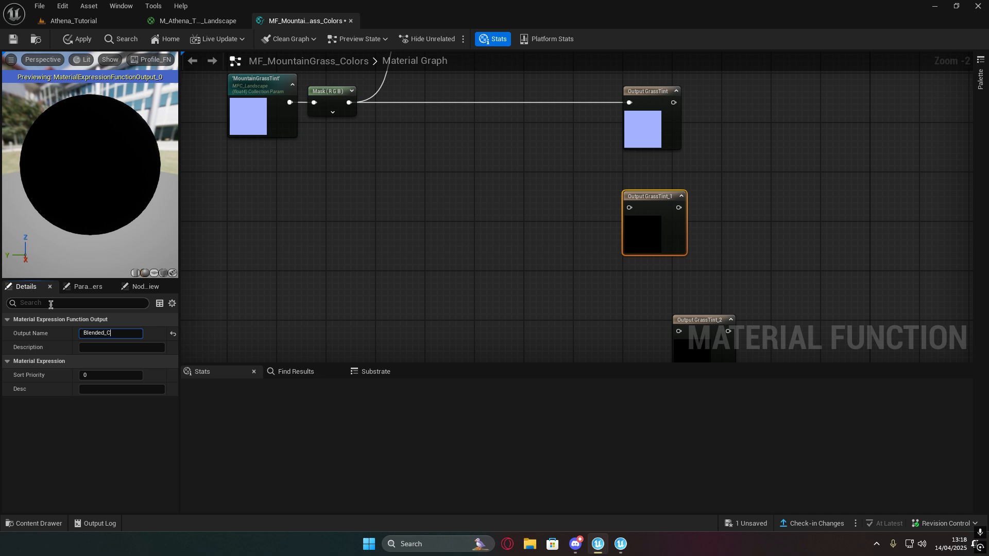
key("Return")
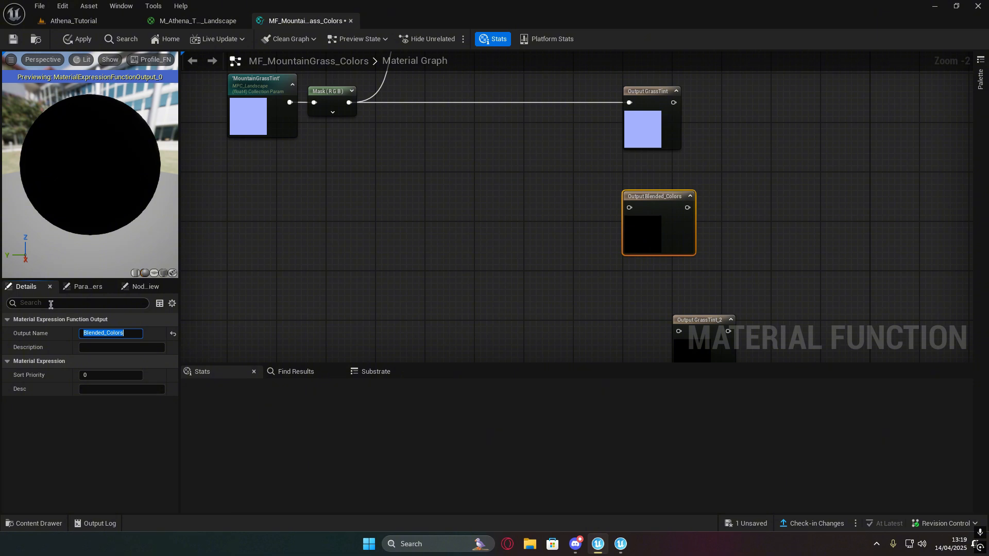
- Align the second GrassTint copy beneath Output Blended_Colors and rename it Blended_Colors_Bias
right_click_drag(792, 246, 712, 177)
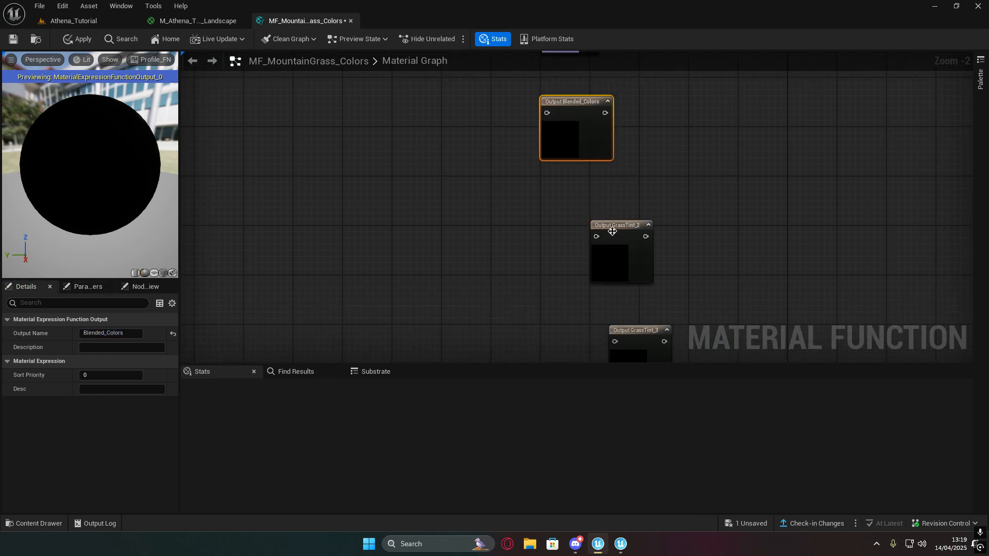
left_click_drag(622, 230, 574, 218)
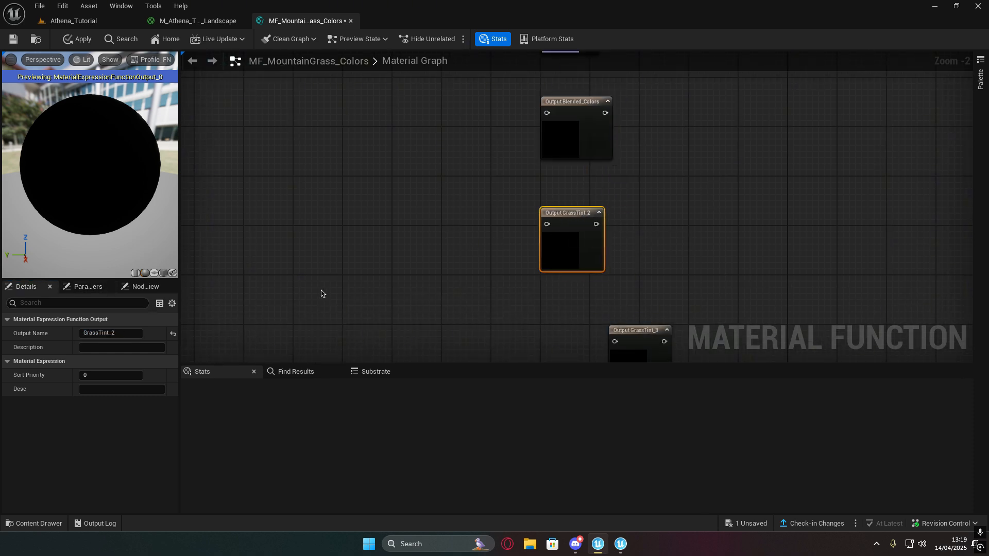
left_click(564, 140)
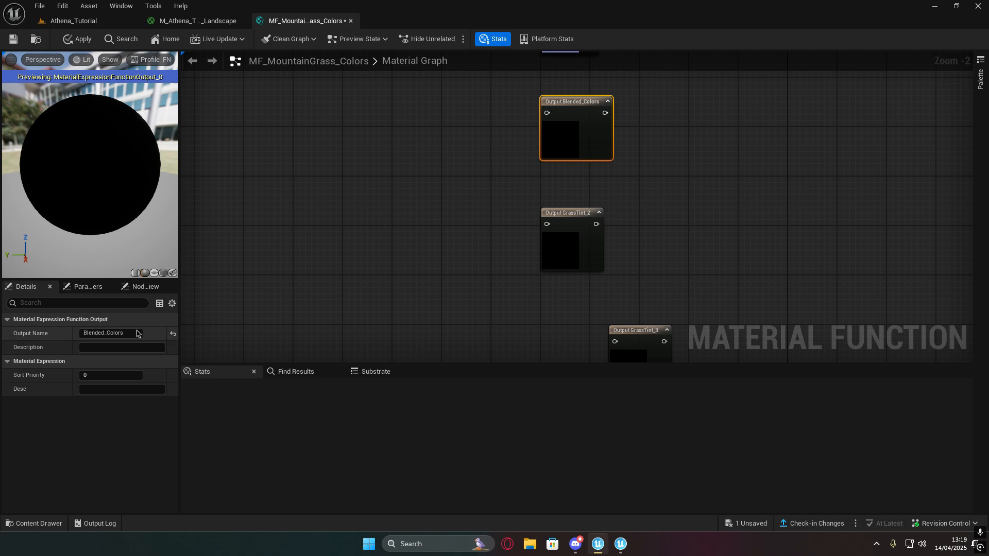
left_click(118, 333)
key("ctrl+c")
left_click(556, 258)
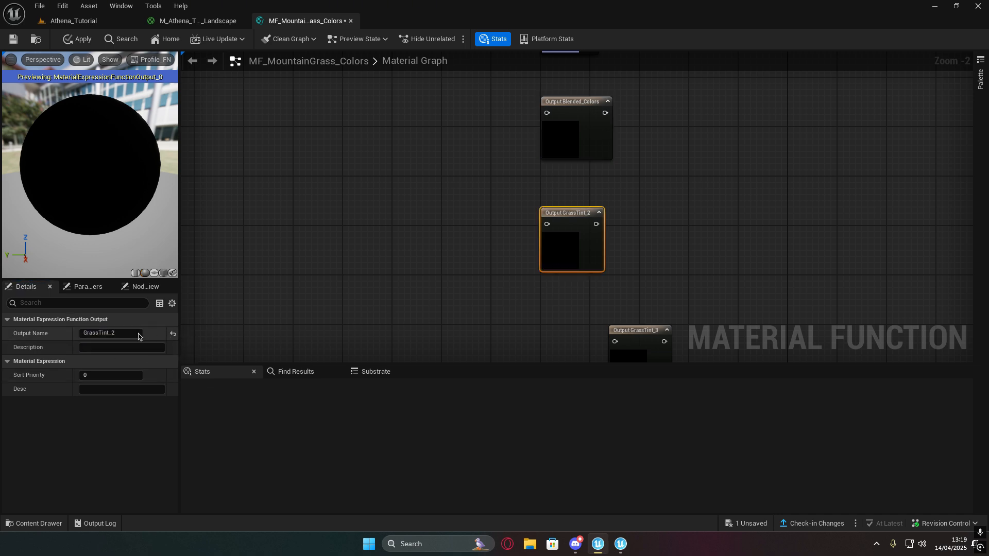
left_click_drag(138, 334, 36, 333)
key("ctrl+v")
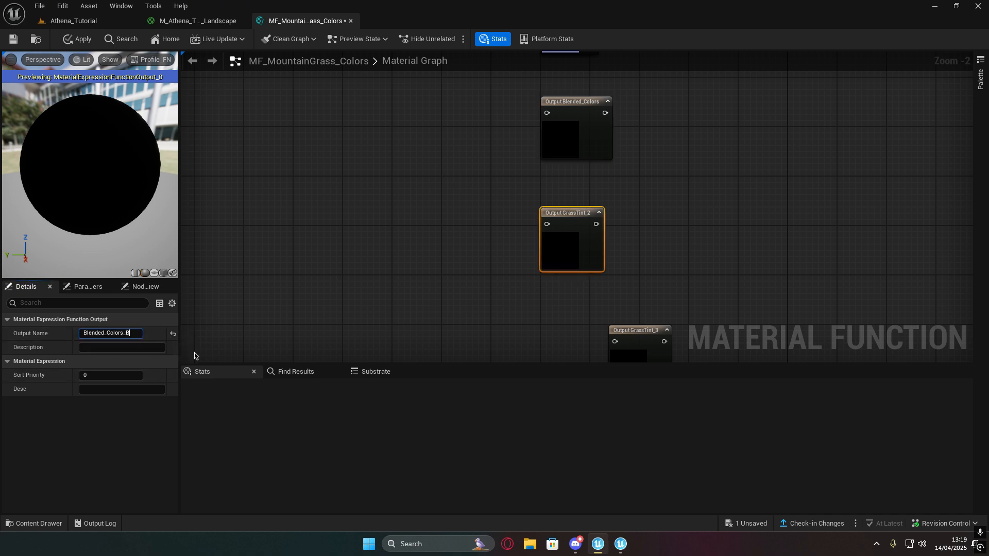
key("Return")
- Rename the last GrassTint copy to Rock and align it beneath Output Blended_Colors_Bias
right_click_drag(618, 306, 620, 245)
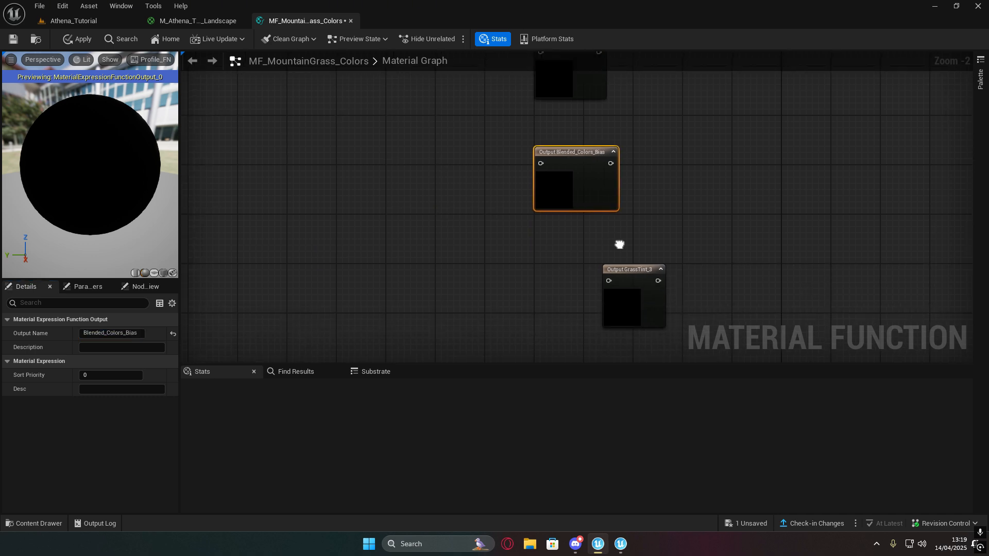
left_click(645, 285)
left_click_drag(139, 333, 1, 333)
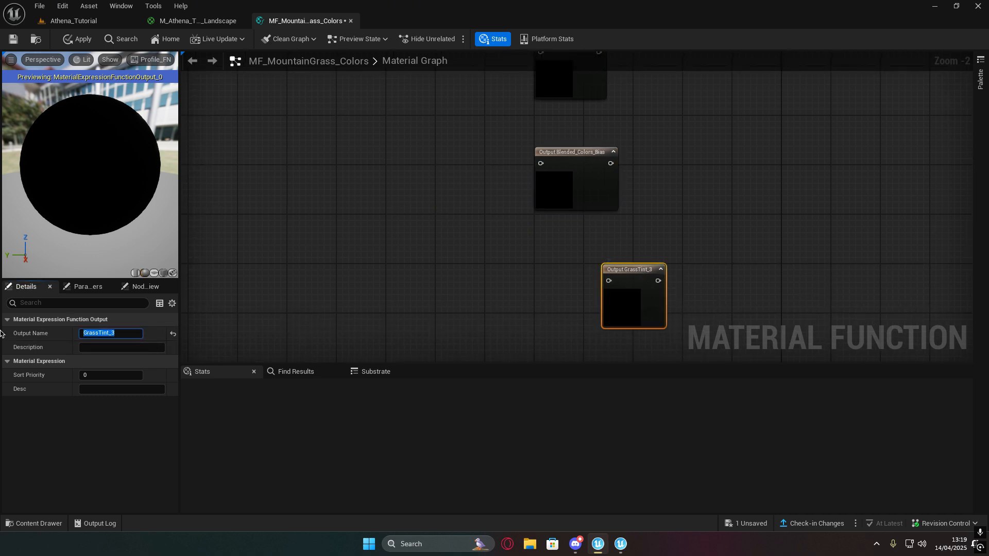
type("Rock")
key("Return")
left_click_drag(619, 273, 553, 274)
right_click_drag(411, 97, 582, 256)
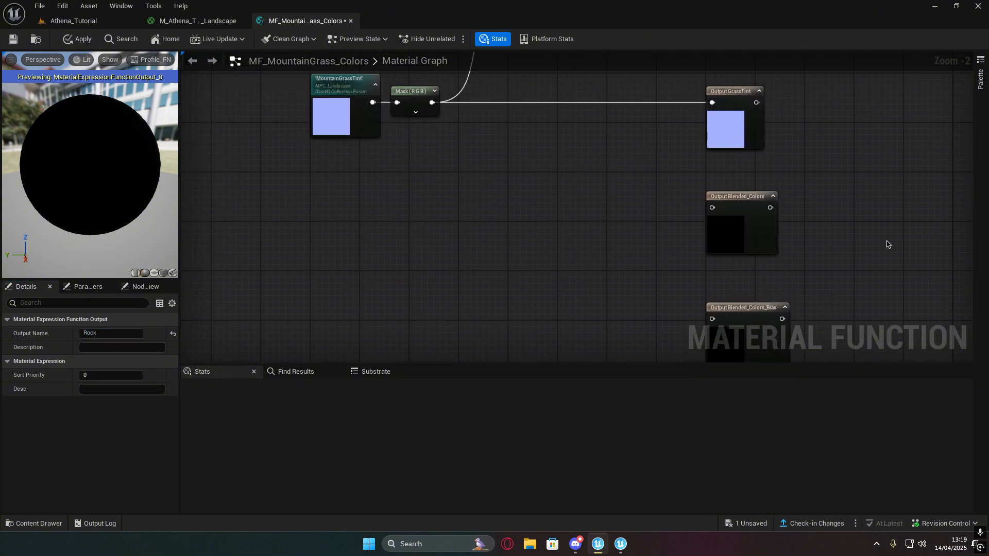
right_click_drag(582, 206, 461, 194)
right_click(453, 230)
type("lll")
key("Escape")
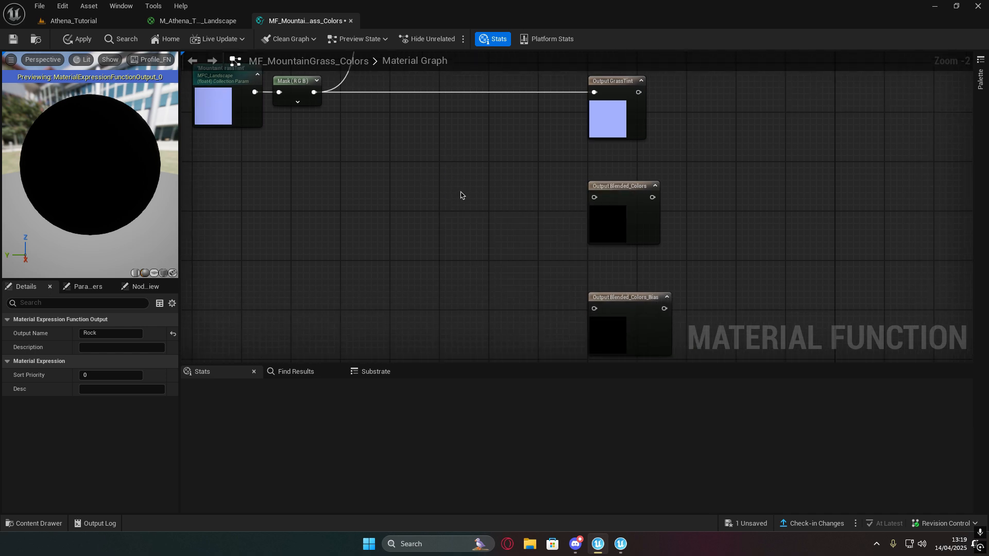
- Add two Lerp nodes, one above the other, ahead of the Blended_Colors and Blended_Colors_Bias outputs
key("l")
left_click(461, 192)
right_click_drag(493, 258, 491, 170)
key("l")
left_click(457, 225)
- Connect the upper Lerp to Output Blended_Colors and the lower one to Output Blended_Colors_Bias, aligning each Lerp with its output
right_click_drag(507, 124, 481, 200)
left_click_drag(481, 195, 567, 182)
left_click_drag(466, 185, 473, 173)
right_click_drag(447, 287, 473, 225)
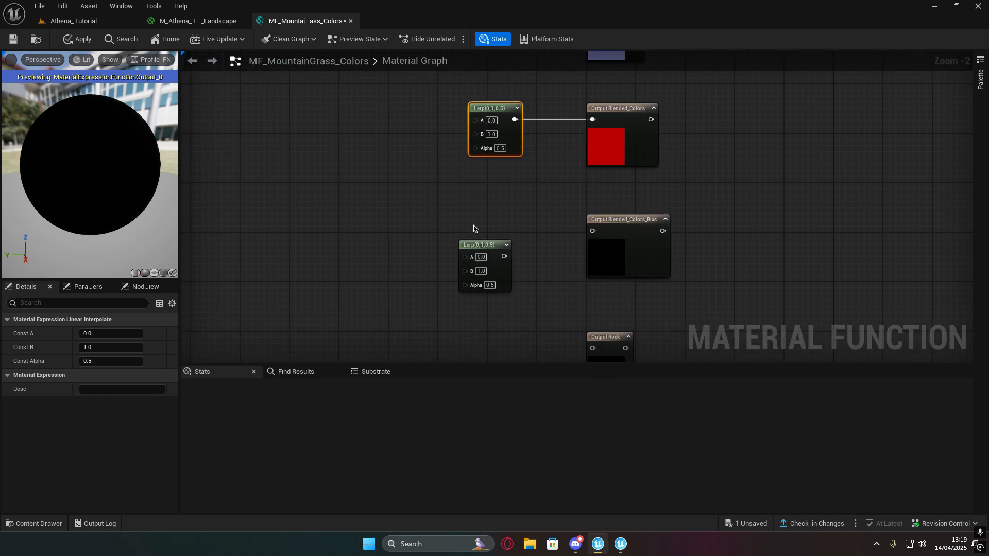
left_click_drag(482, 242, 592, 231)
left_click_drag(518, 239, 519, 233)
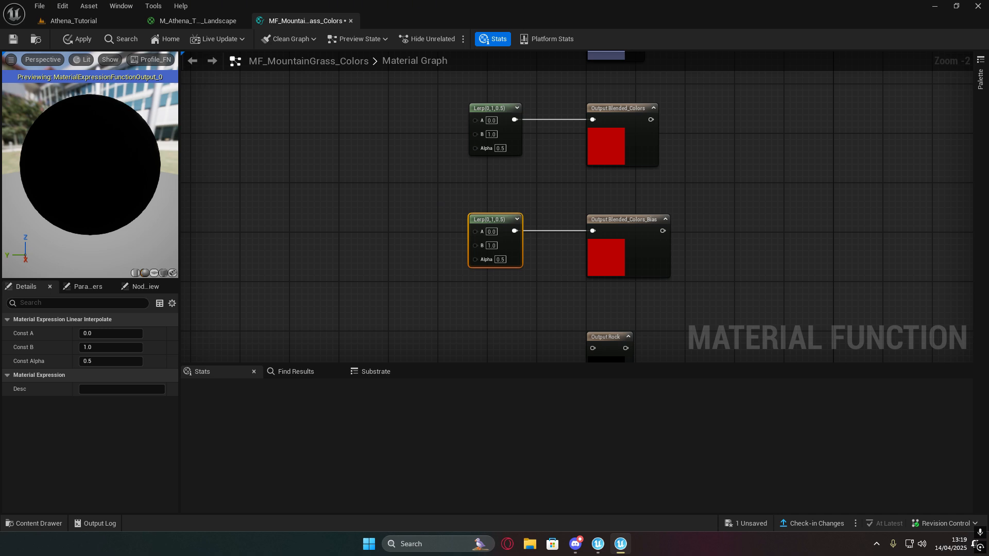
- Connect the MountainGrassTint RGB mask to the B input of both Lerp nodes
right_click_drag(429, 144, 559, 240)
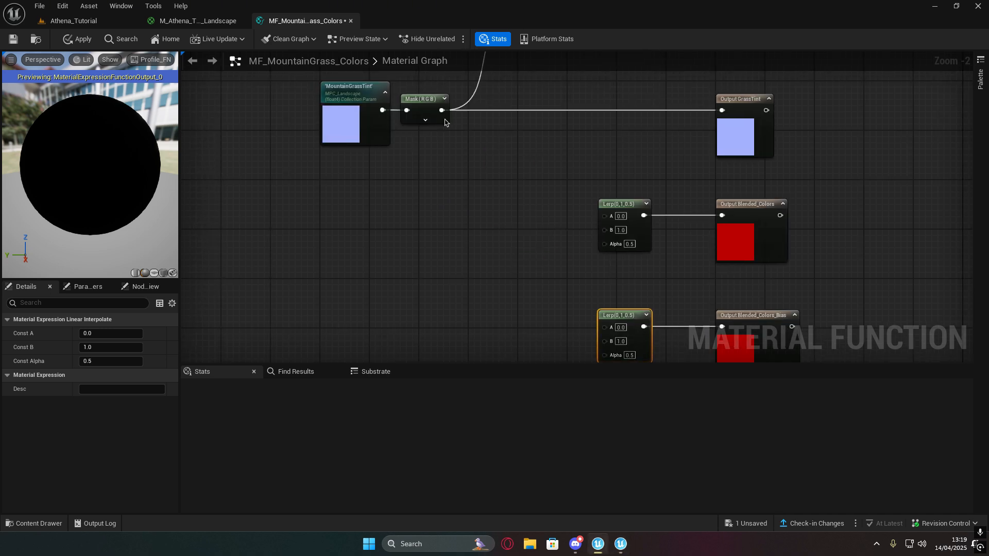
left_click_drag(441, 111, 605, 340)
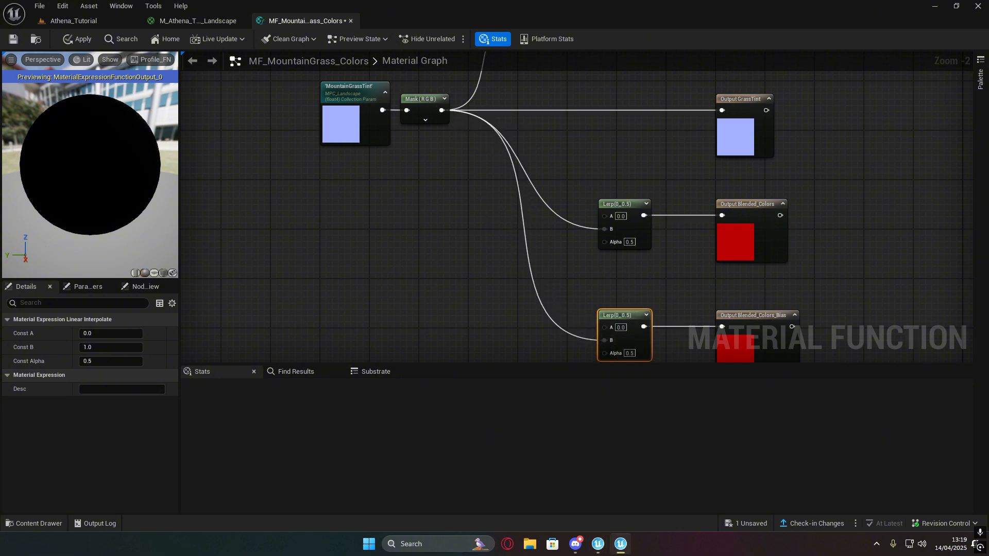
- Add a function input node in the empty area below the MountainGrassTint parameter
scroll(382, 208, "down", 3)
right_click_drag(382, 208, 459, 194)
scroll(458, 194, "up", 2)
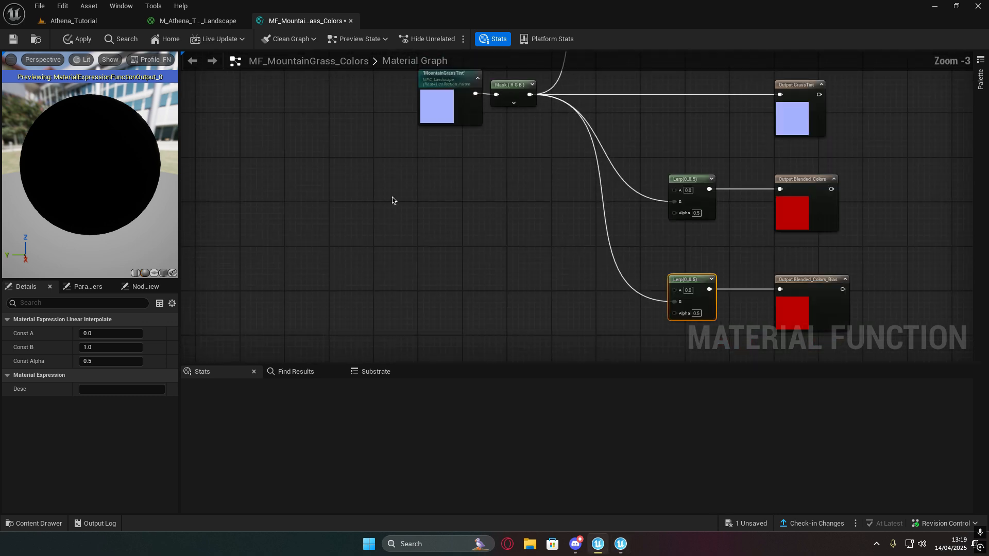
right_click(389, 195)
type("input")
key("Return")
left_click(620, 544)
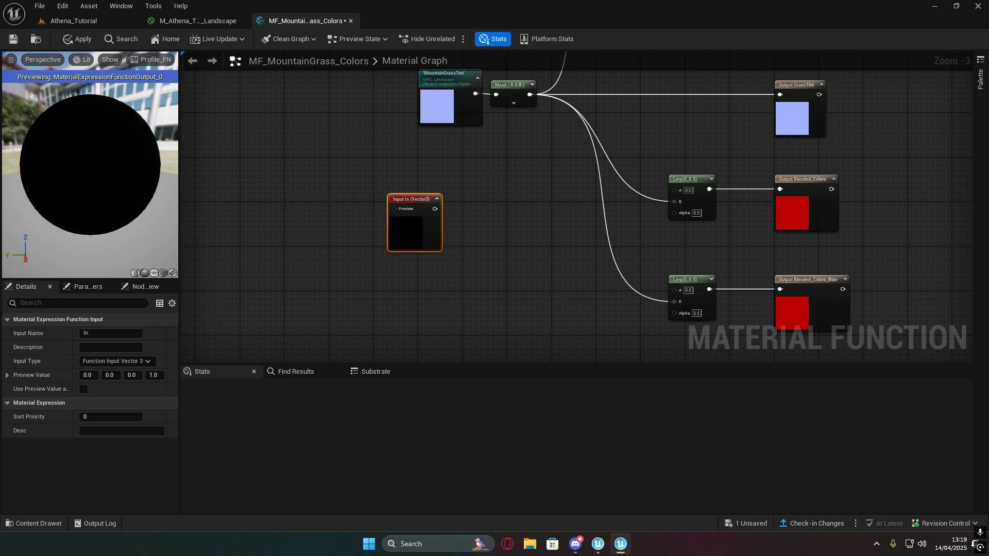
- Duplicate the function input twice and align both copies in a column beneath the original
right_click_drag(251, 216, 328, 180)
key("ctrl+d")
right_click_drag(518, 332, 506, 267)
key("ctrl+d")
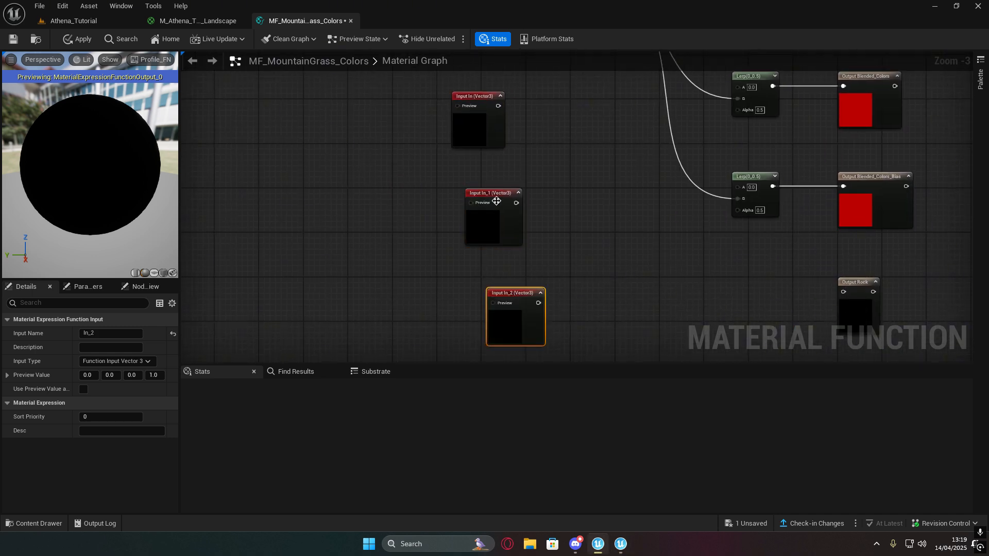
left_click_drag(496, 201, 482, 183)
left_click_drag(521, 294, 490, 295)
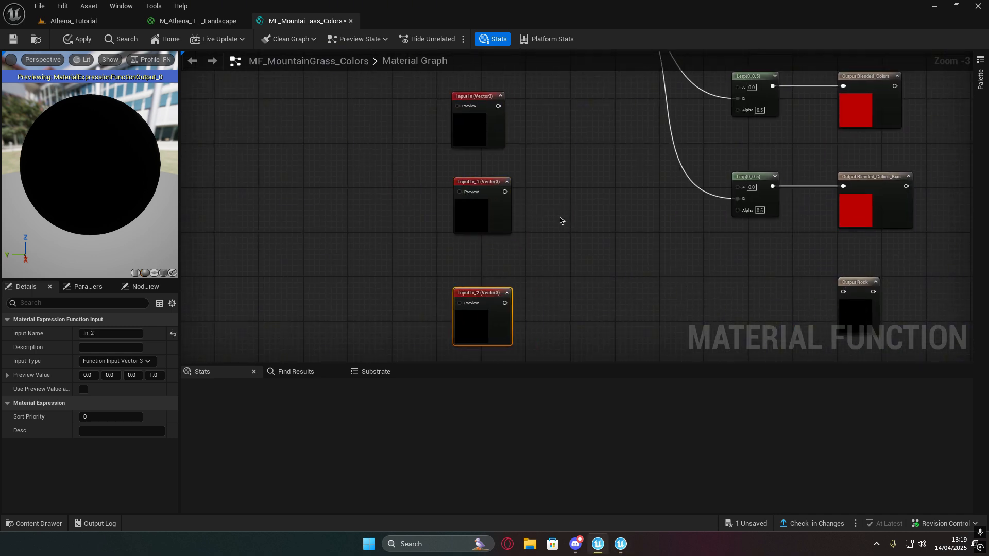
- Rename the first of the three new function inputs to ColorBlend_Alpha
right_click_drag(561, 221, 554, 246)
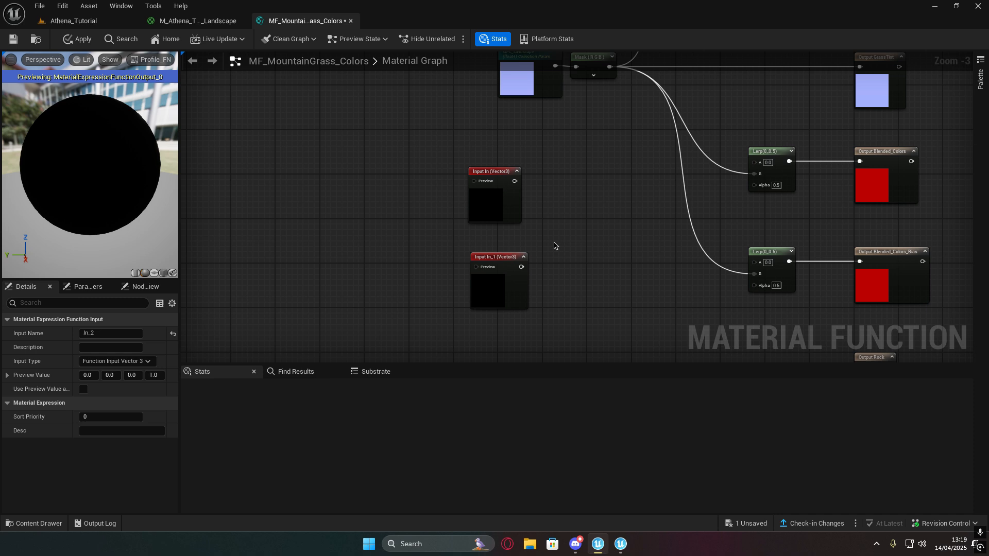
left_click(491, 210)
type("Col")
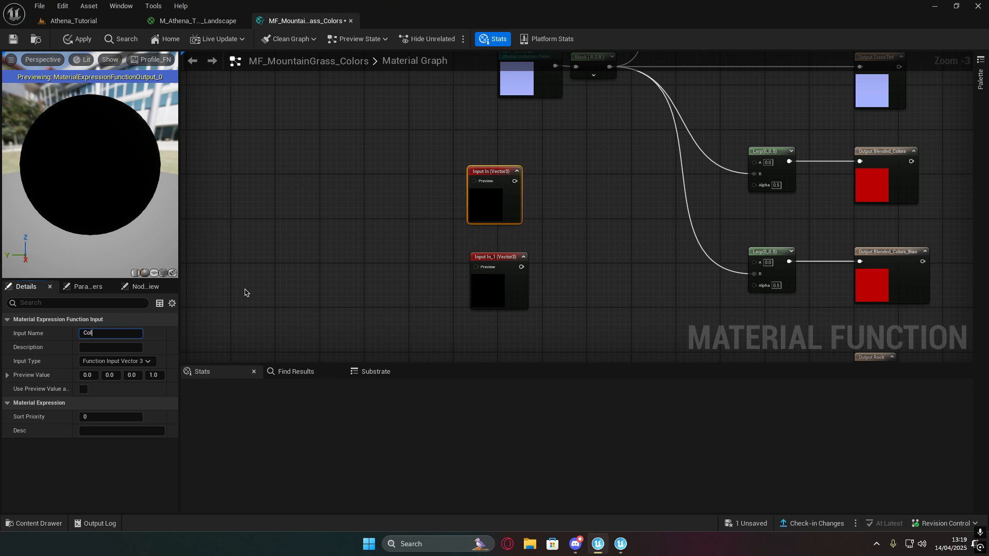
type("orBlend_Alpha")
key("Return")
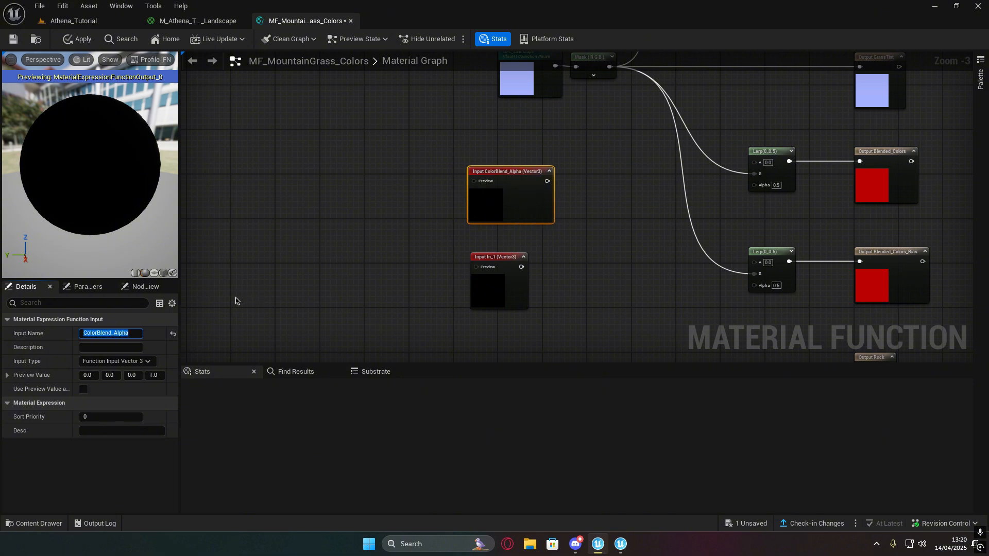
- Rename the second function input, directly below ColorBlend_Alpha, to ColorBlend_Alpha_Bias
left_click(490, 287)
left_click(82, 332)
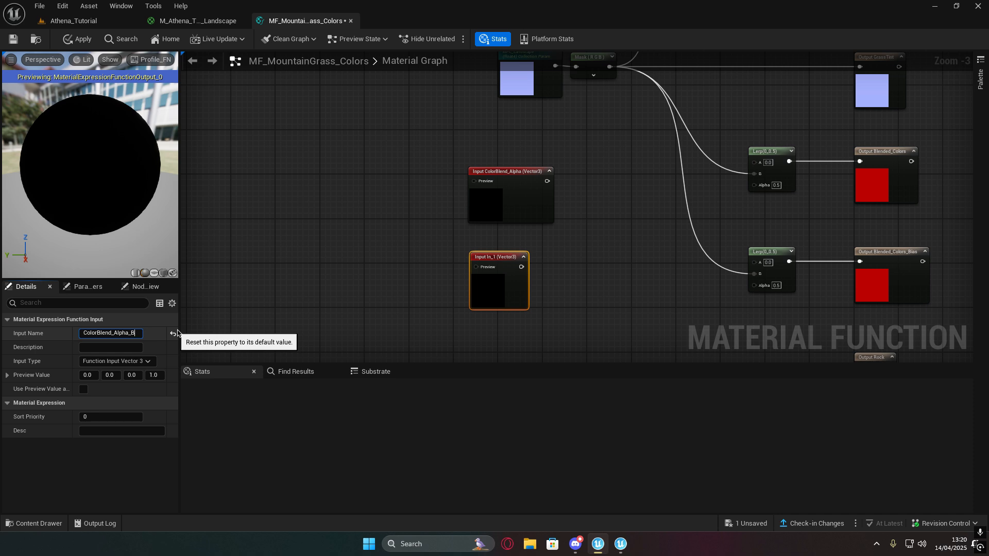
type("ColorBlend_Alpha_Bias")
key("Return")
- Set the input type of both ColorBlend_Alpha_Bias and ColorBlend_Alpha to Function Input Scalar
left_click(116, 361)
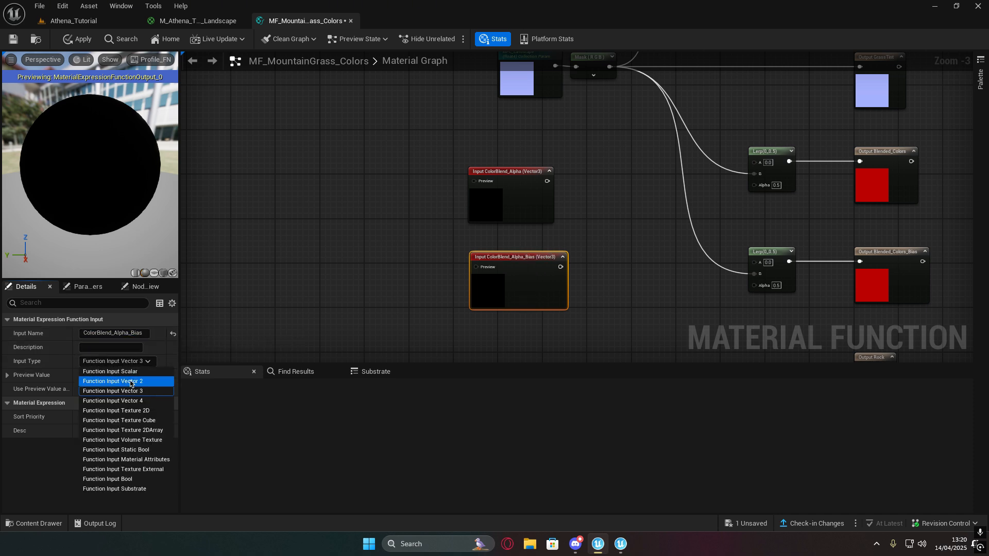
left_click(113, 370)
left_click(510, 172)
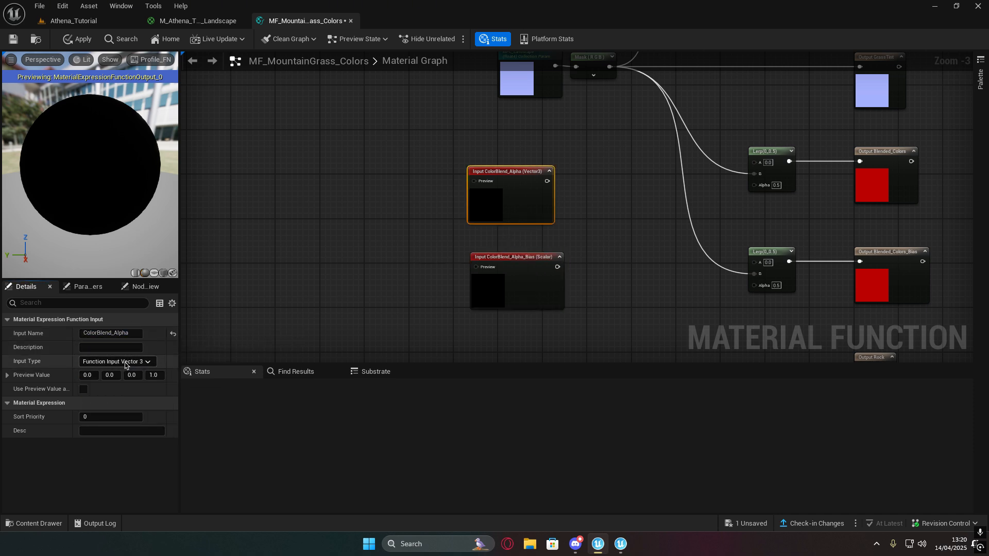
left_click(125, 364)
left_click(128, 372)
- Rename the third function input, below ColorBlend_Alpha_Bias, to Rock_Diffuse
right_click_drag(589, 320, 597, 191)
left_click(493, 252)
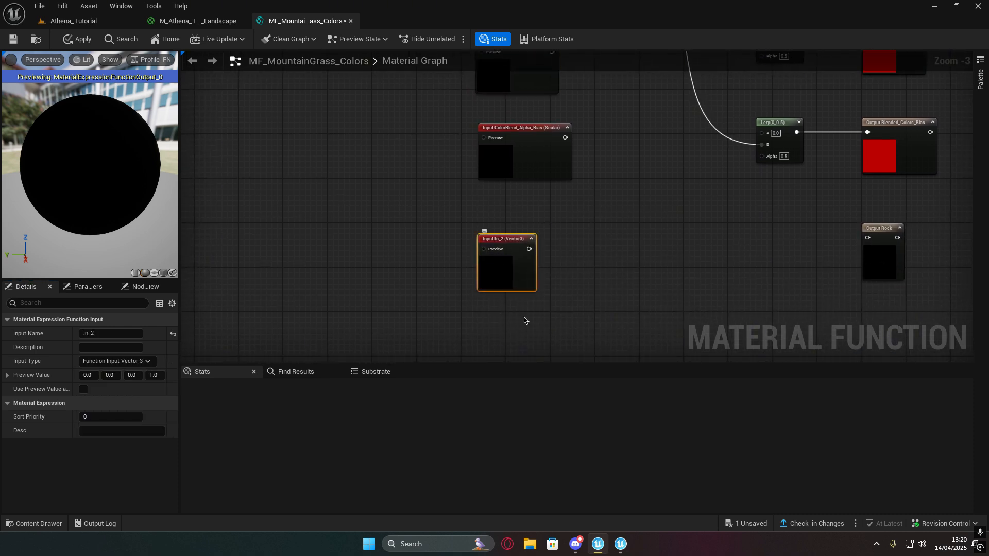
left_click(105, 334)
type("Rock_Diffu")
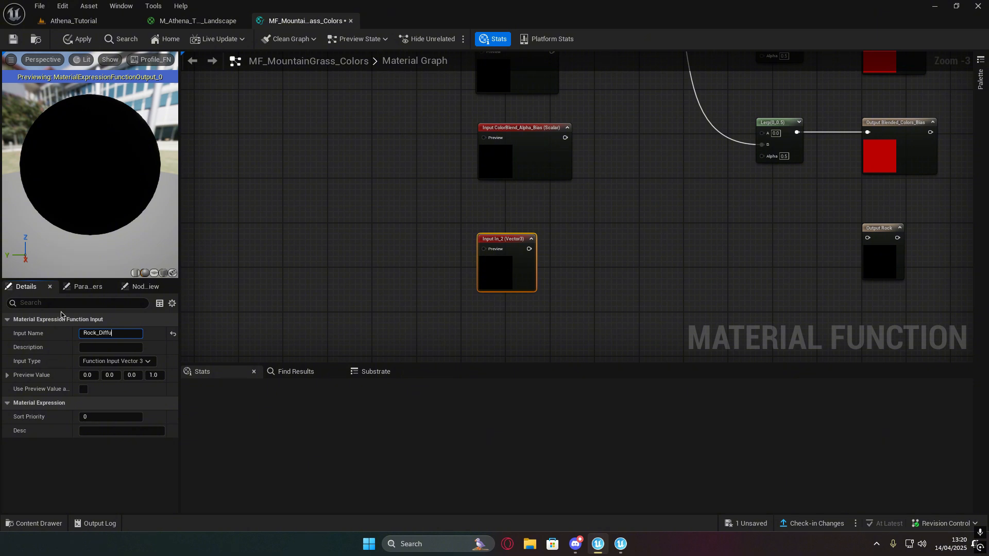
type("se")
key("Return")
- Connect ColorBlend_Alpha to the upper Lerp's Alpha and ColorBlend_Alpha_Bias to the lower Lerp's Alpha
right_click_drag(582, 258, 518, 236)
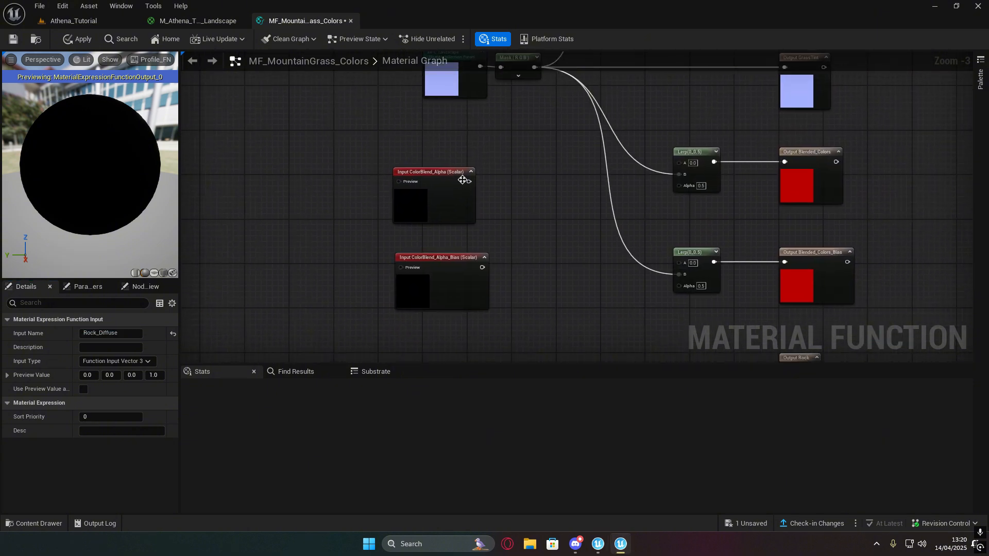
left_click_drag(468, 182, 678, 185)
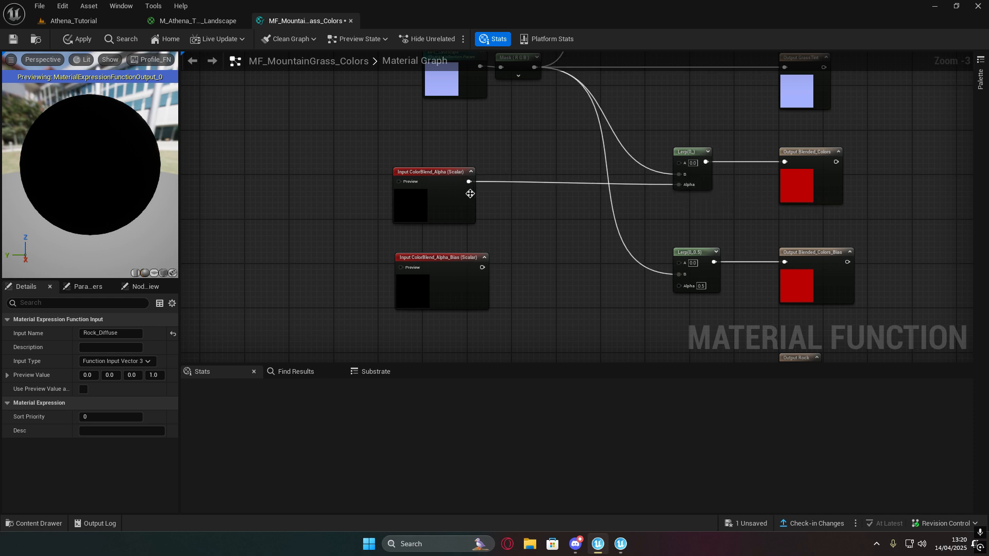
left_click(445, 174)
right_click_drag(448, 184, 513, 184)
mouse_move(460, 236)
left_mouse_down()
mouse_move(512, 255)
mouse_move(693, 262)
mouse_move(467, 250)
left_mouse_up()
- Align the ColorBlend_Alpha, ColorBlend_Alpha_Bias and Rock_Diffuse input nodes in one evenly spaced column
right_click_drag(495, 199, 516, 313)
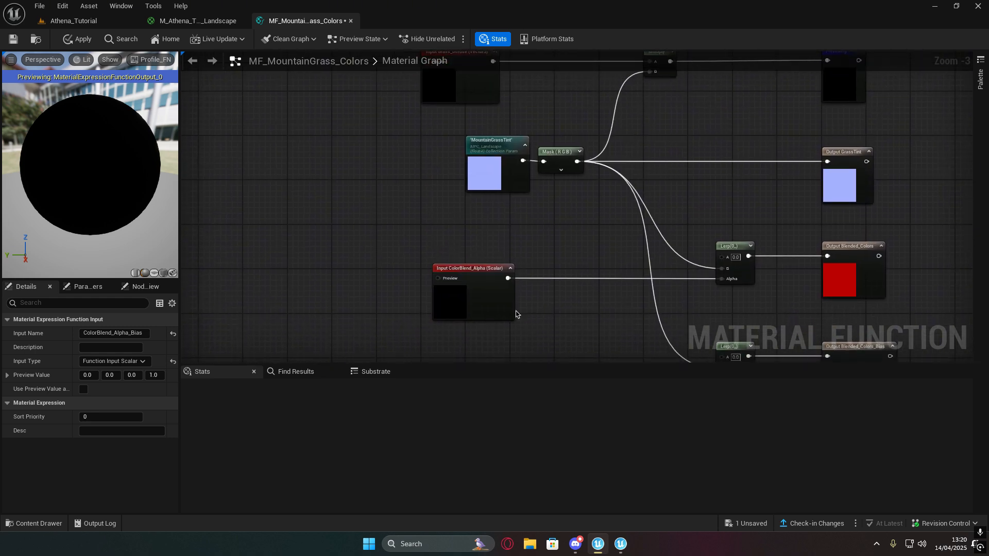
left_click_drag(467, 275, 456, 274)
right_click_drag(475, 308, 497, 142)
left_click_drag(509, 206, 495, 206)
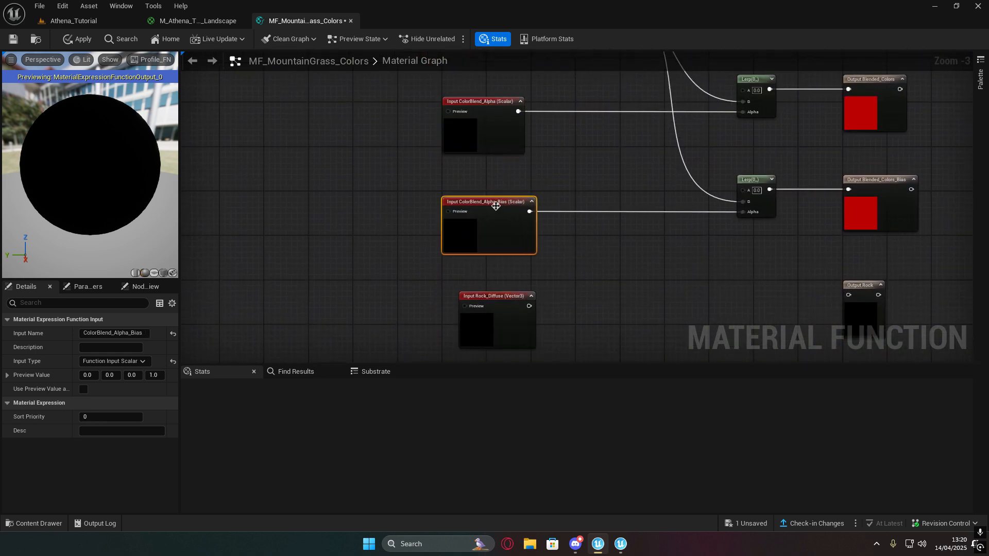
scroll(577, 256, "up", 1)
right_click_drag(577, 256, 508, 216)
left_click_drag(497, 232, 485, 235)
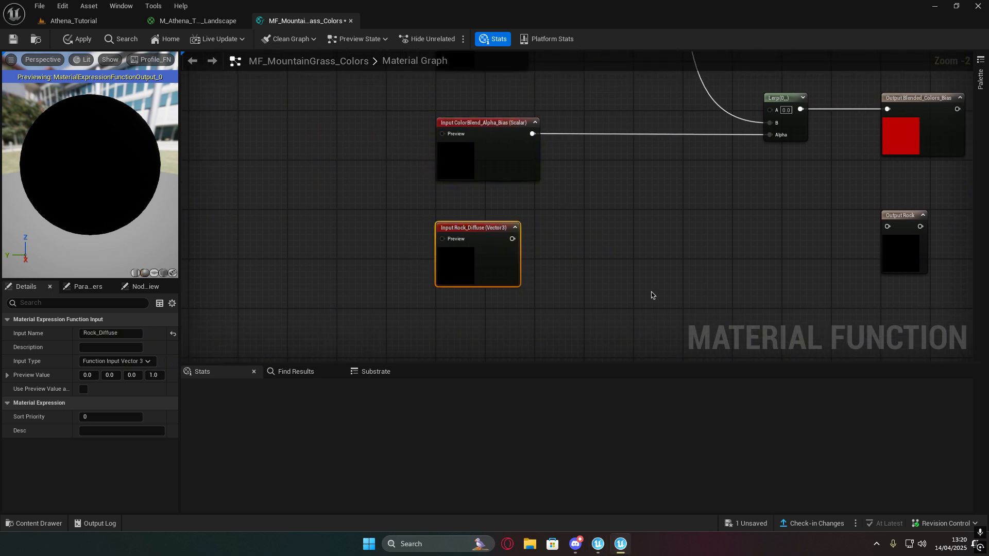
- Insert a Multiply node between Rock_Diffuse (into A) and Output Rock, and align it with their connection
right_click_drag(499, 276, 432, 290)
left_click_drag(446, 252, 840, 251)
key("m")
right_click_drag(691, 281, 767, 269)
left_click_drag(684, 231, 801, 237)
right_click_drag(803, 238, 720, 196)
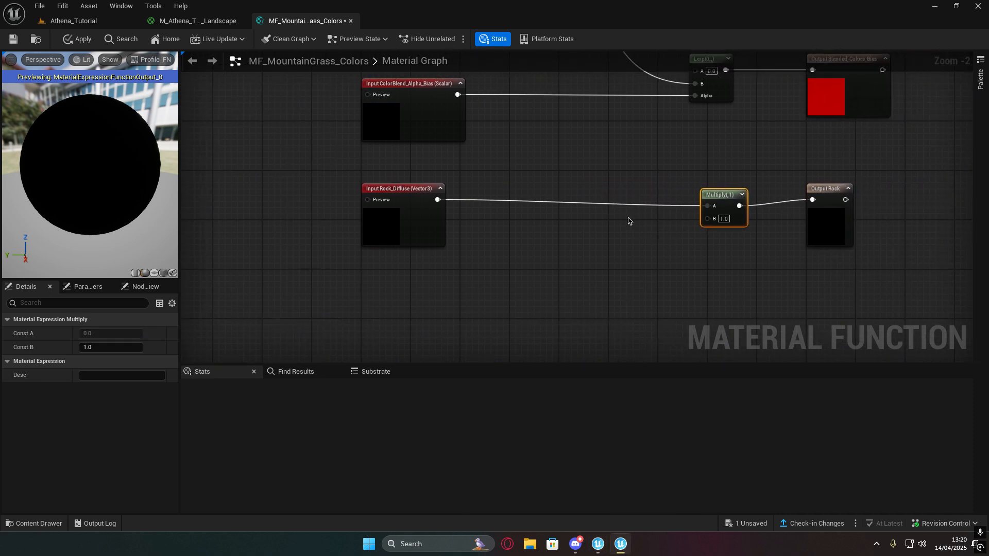
right_click(575, 225)
left_click_drag(727, 202, 727, 195)
- Add an RGB component mask, connect it to the B input of the Rock Multiply, and place it just ahead of that node
right_click(576, 265)
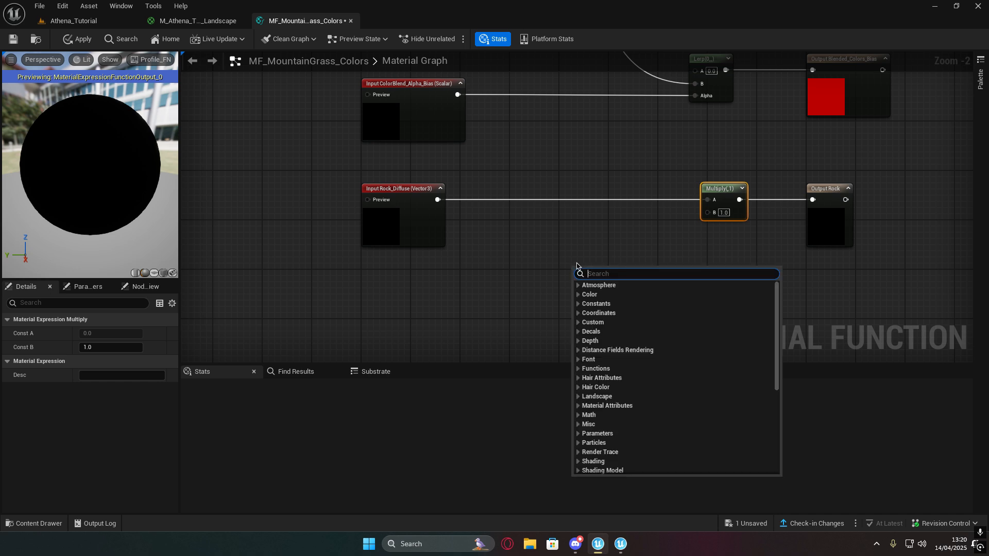
type("mask")
key("Return")
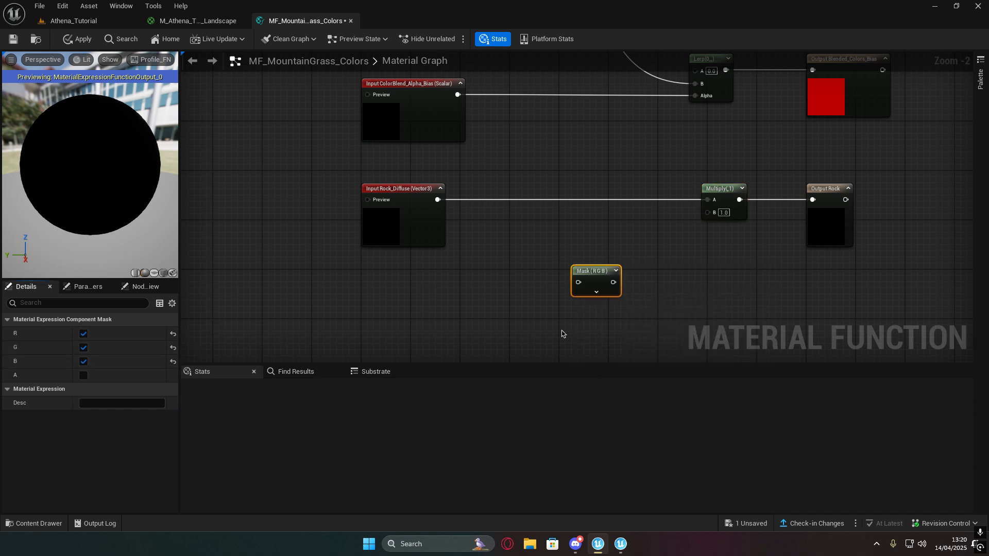
left_click_drag(601, 267, 707, 212)
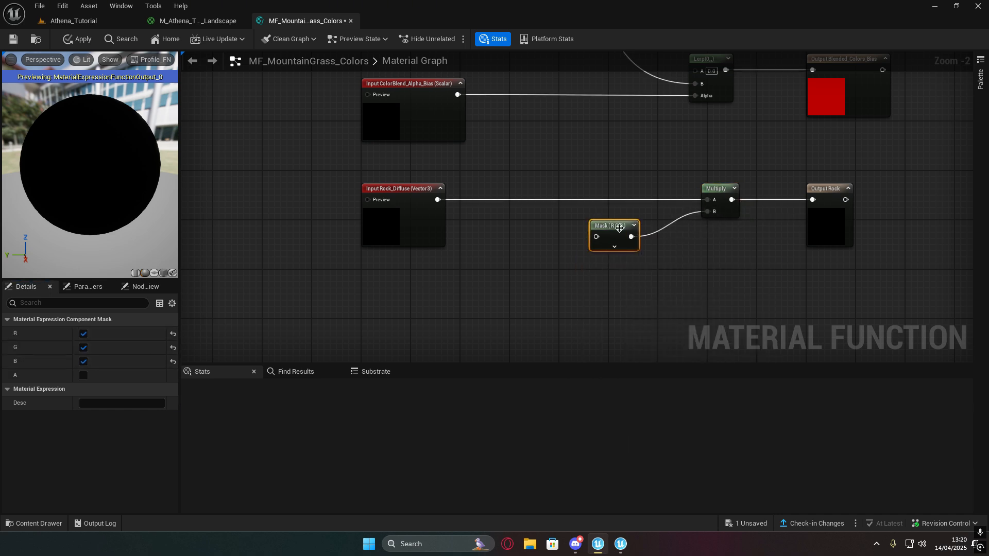
right_click_drag(555, 241, 618, 232)
left_click(666, 276)
right_click_drag(658, 262, 576, 296)
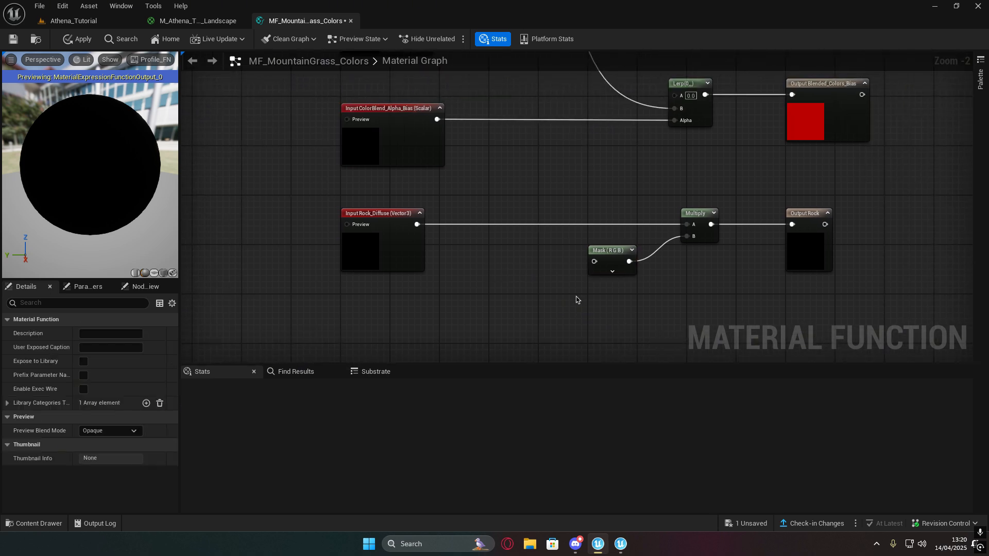
- Add a Collection Parameter node using MPC_Landscape's MountainRockTint, and wire it into the RGB mask feeding the Rock Multiply
right_click(512, 310)
type("coll")
key("Return")
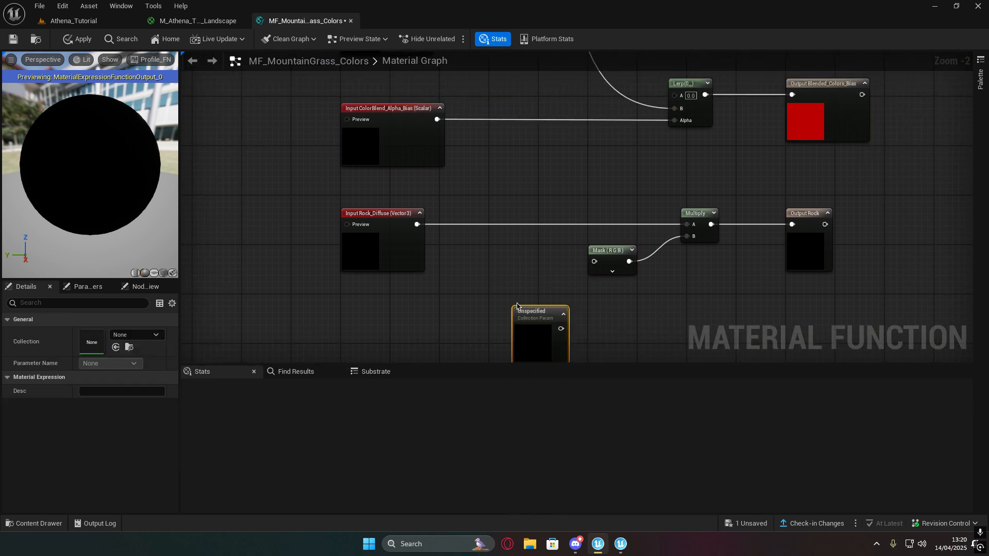
left_click(135, 335)
left_click(150, 207)
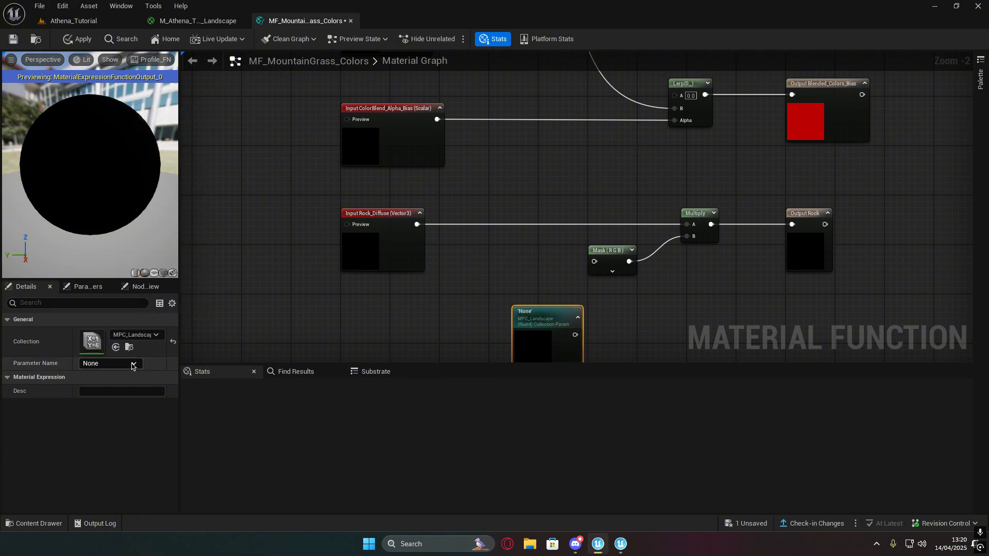
left_click(109, 363)
scroll(148, 297, "down", 4)
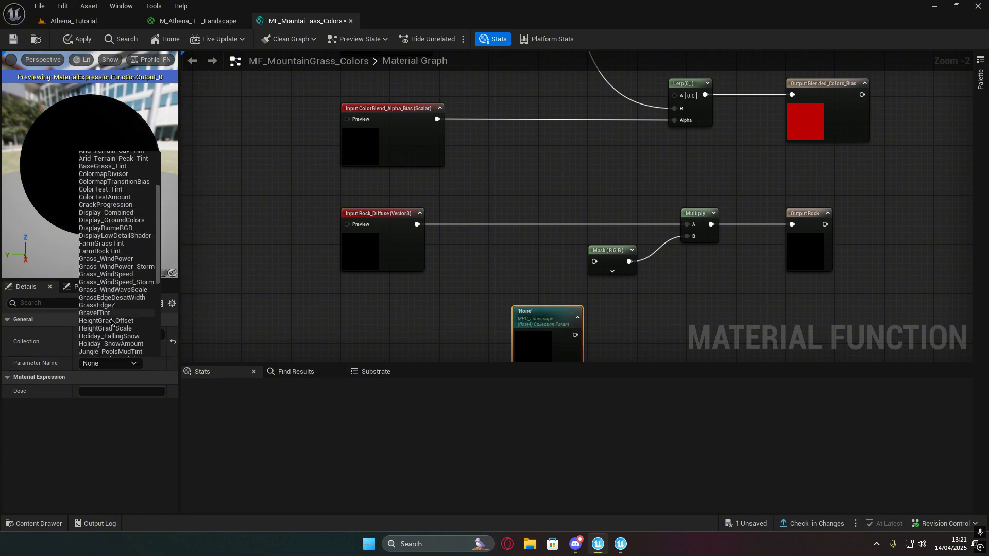
scroll(109, 337, "down", 2)
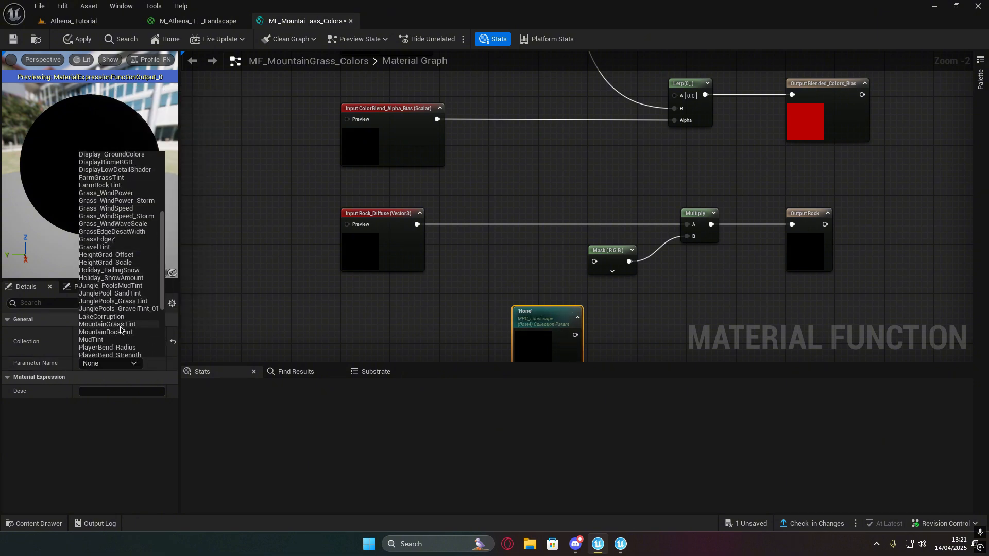
left_click(128, 332)
left_click_drag(541, 312, 593, 261)
left_click_drag(525, 272, 537, 248)
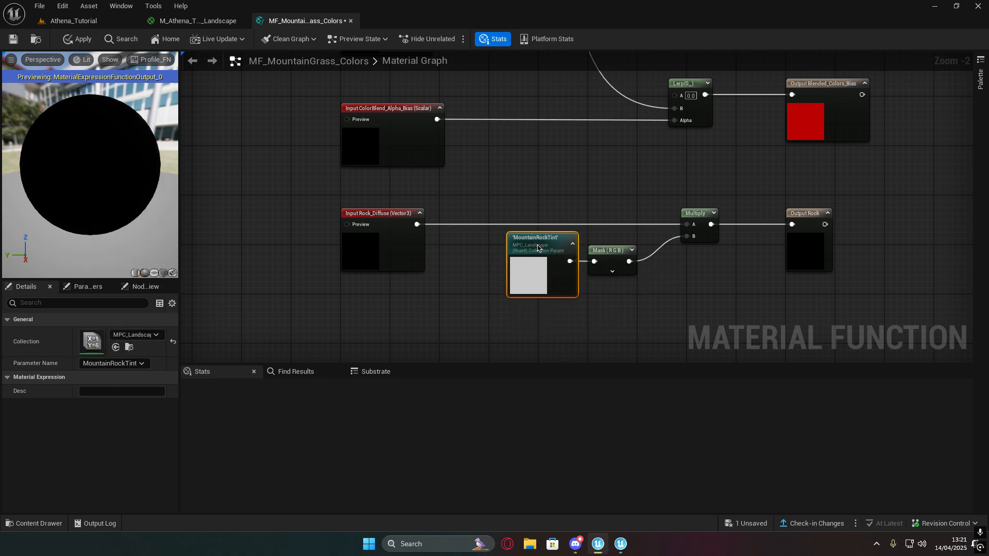
- Duplicate the Output Rock node, place the copy directly below it, and name the new output RockTint
left_click(620, 544)
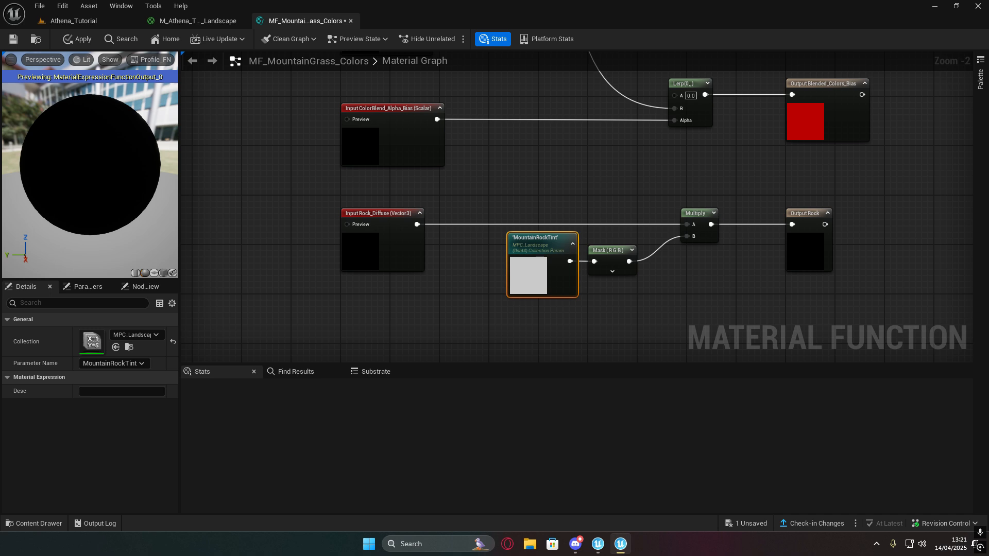
right_click_drag(805, 245, 725, 229)
left_click(726, 229)
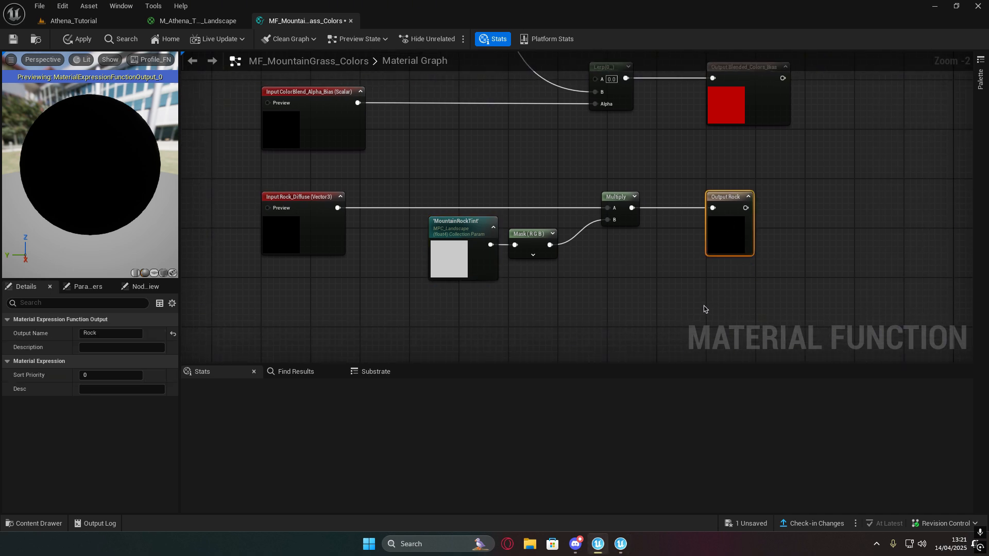
key("ctrl+d")
left_click_drag(734, 308, 739, 279)
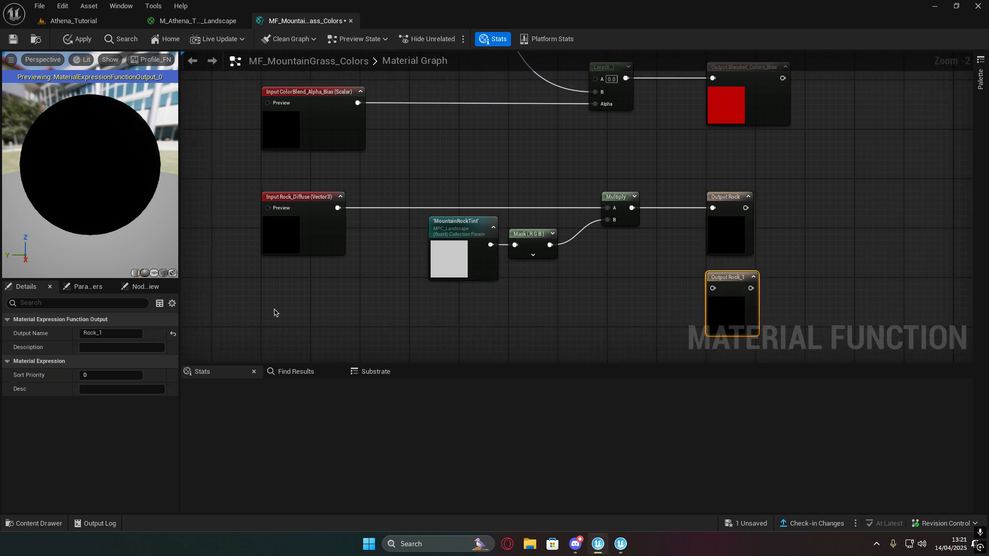
left_click(108, 335)
type("RockTint")
key("Return")
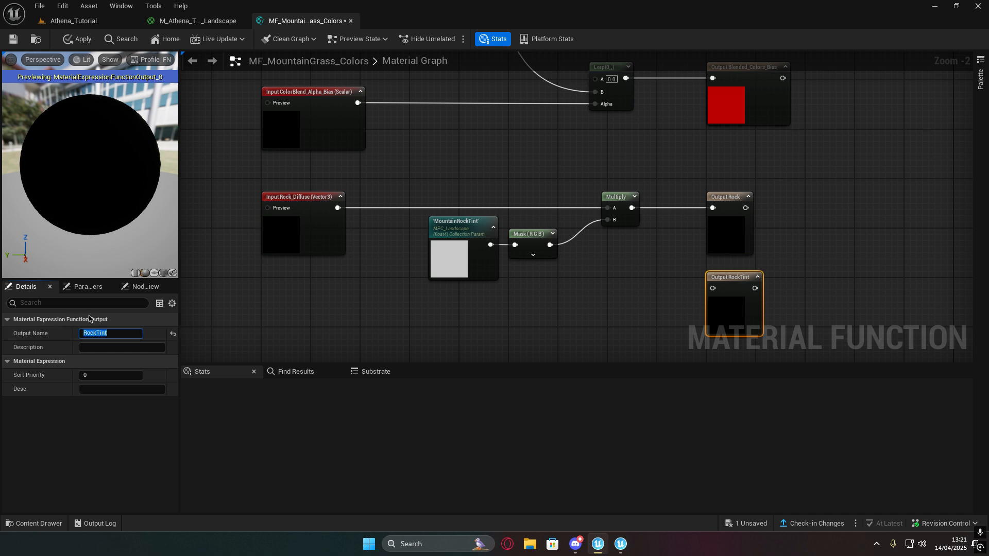
- Connect the MountainRockTint RGB mask to the Output RockTint node
right_click_drag(527, 297, 347, 247)
left_click_drag(369, 194, 533, 238)
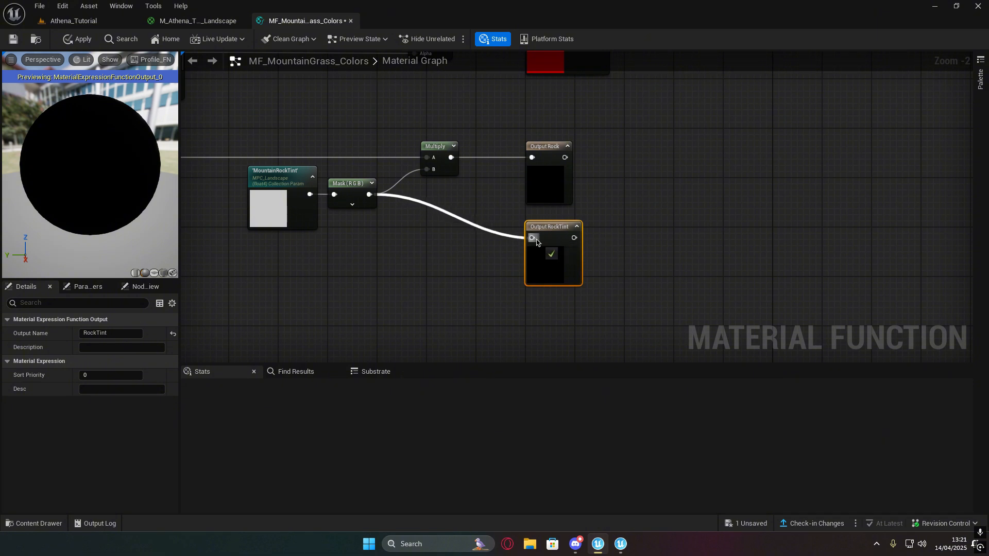
right_click_drag(428, 262, 519, 257)
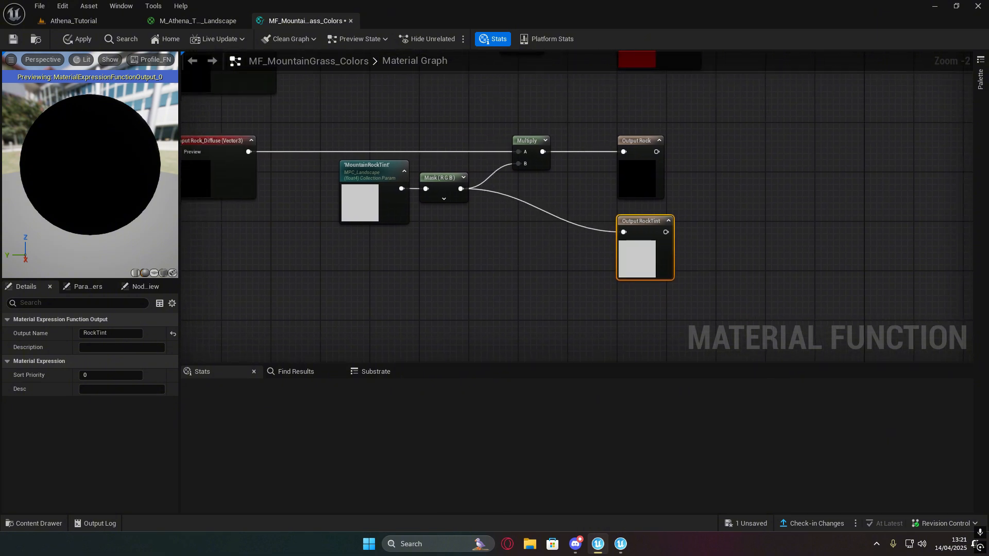
- Connect the MountainRockTint RGB mask to the A inputs of both Lerp nodes feeding Blended_Colors and Blended_Colors_Bias
scroll(758, 273, "down", 2)
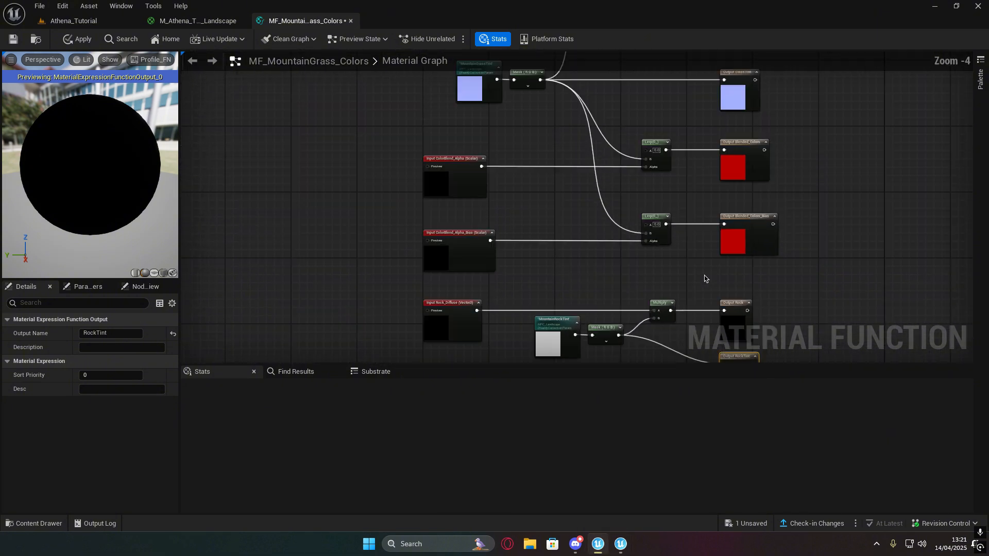
left_click_drag(617, 335, 644, 225)
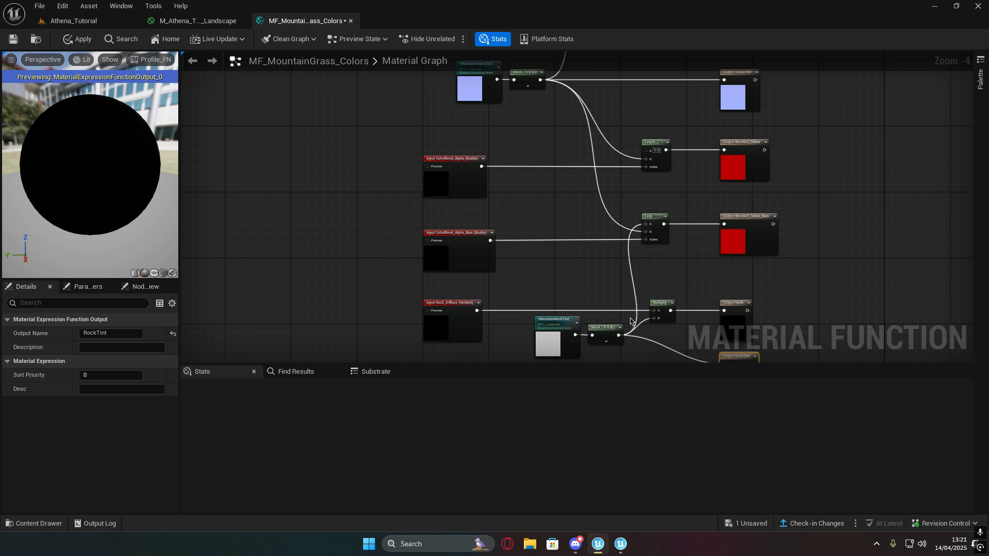
left_click_drag(617, 334, 646, 150)
scroll(665, 177, "up", 4)
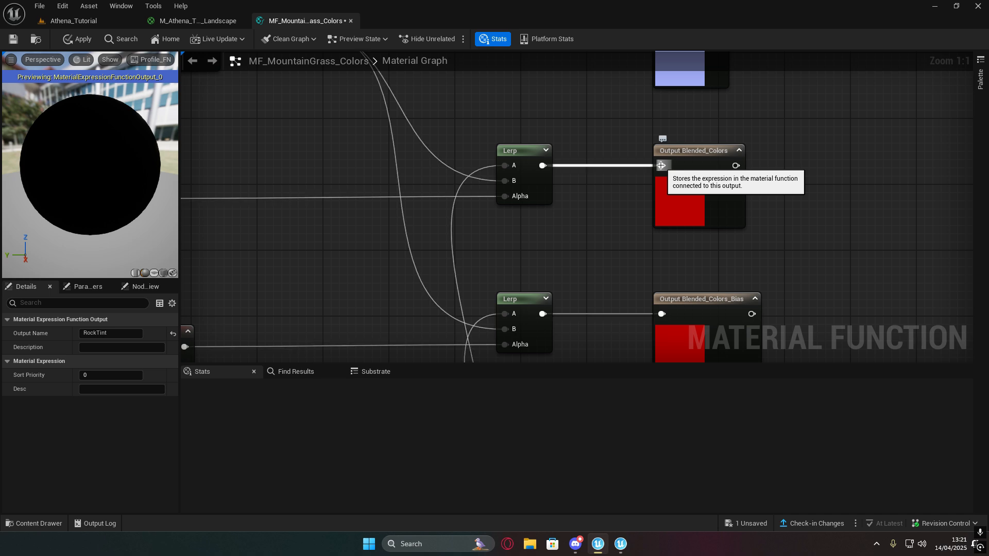
left_click(660, 166)
right_click_drag(670, 224, 660, 165)
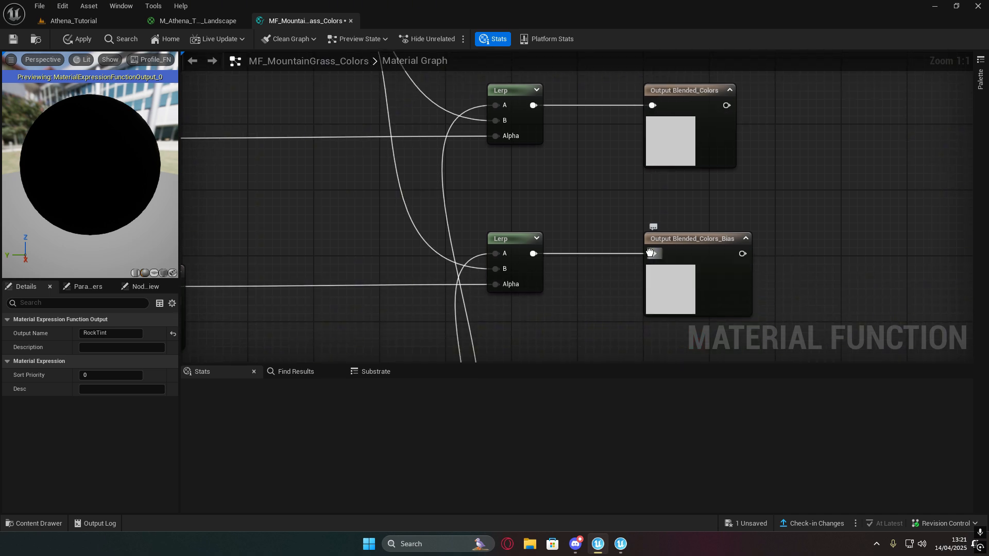
- Save the MF_MountainGrass_Colors function and close it
scroll(629, 239, "down", 4)
scroll(607, 194, "down", 1)
right_click_drag(607, 194, 579, 208)
right_click_drag(727, 171, 709, 208)
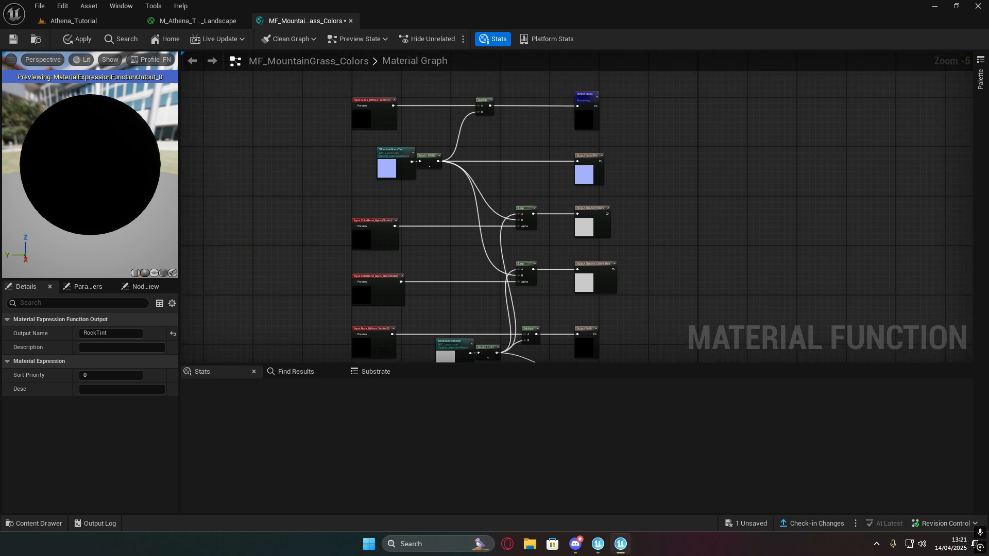
left_click(14, 40)
middle_click(315, 23)
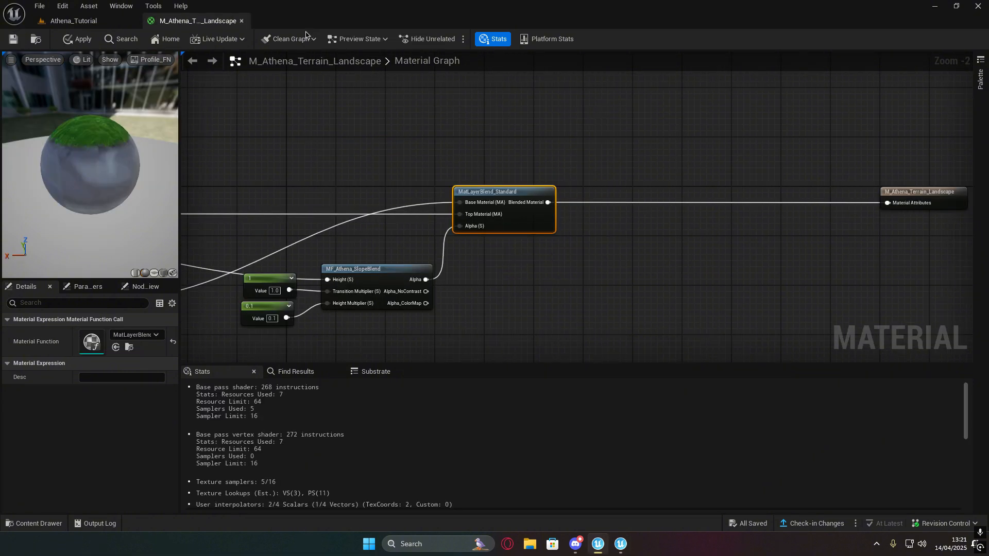
- Duplicate MF_MountainGrass_Colors in the MaterialFunctions folder and name the copy MF_FarmGrass_Colors
left_click(74, 21)
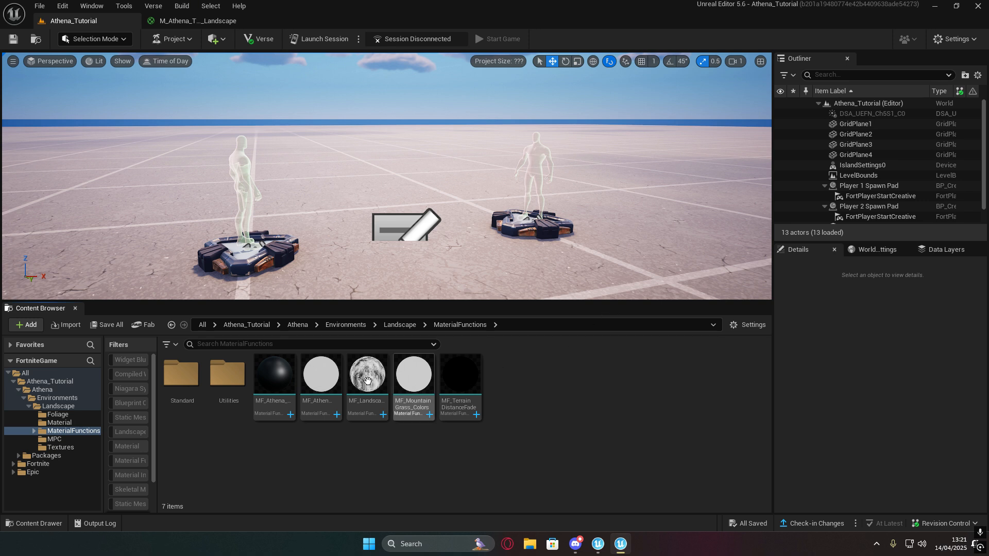
left_click(414, 378)
right_click(414, 381)
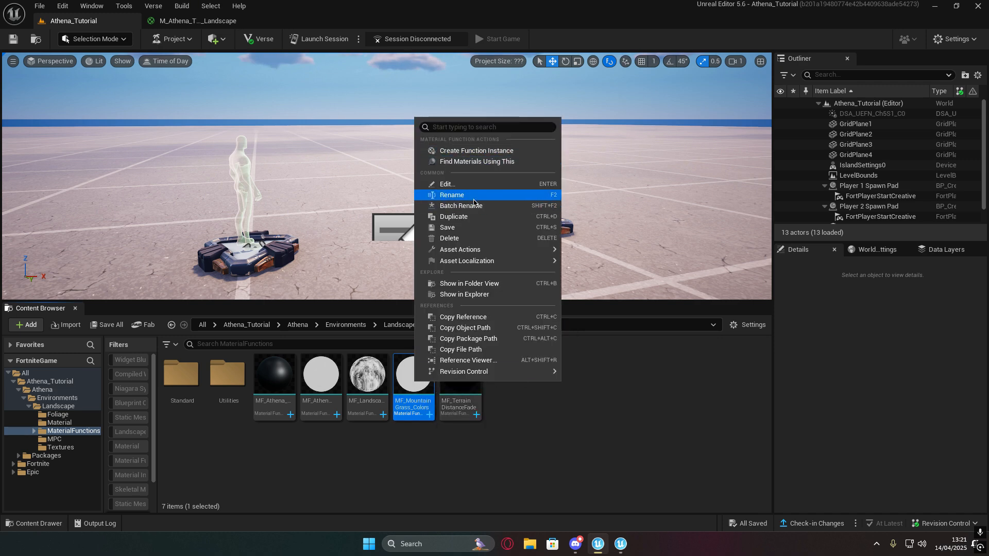
left_click(474, 216)
key("End")
key("BackSpace")
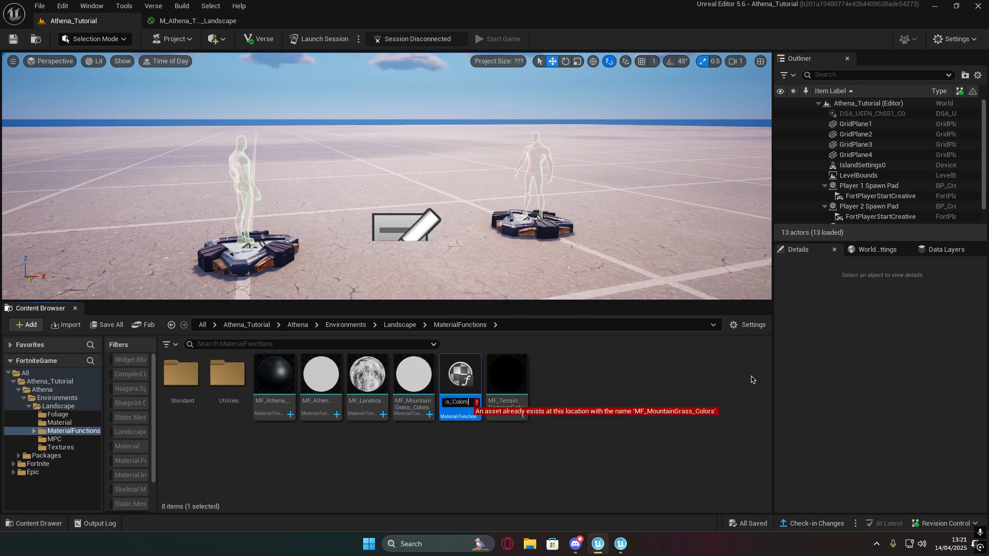
key("Left")
key("Left")
key("Left")
key("Left")
key("Left")
key("Left")
key("Left")
key("Left")
key("Left")
key("Left")
key("Left")
key("Left")
key("Left")
key("Left")
key("Left")
key("Left")
key("Left")
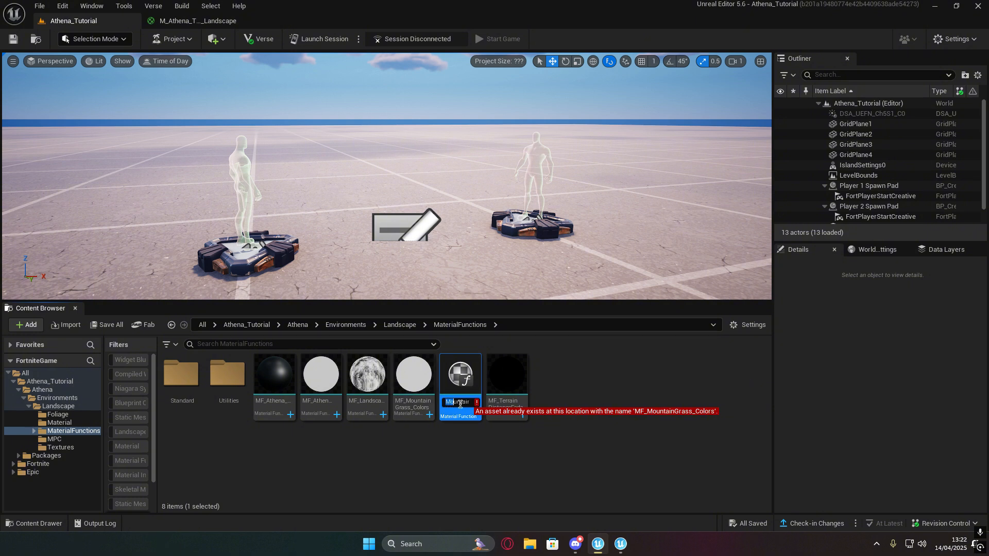
key("shift+Right")
key("shift+Right")
key("shift+Right")
key("shift+Right")
key("shift+Right")
key("shift+Right")
key("shift+Right")
key("shift+Right")
key("shift+Right")
key("shift+Right")
key("shift+Right")
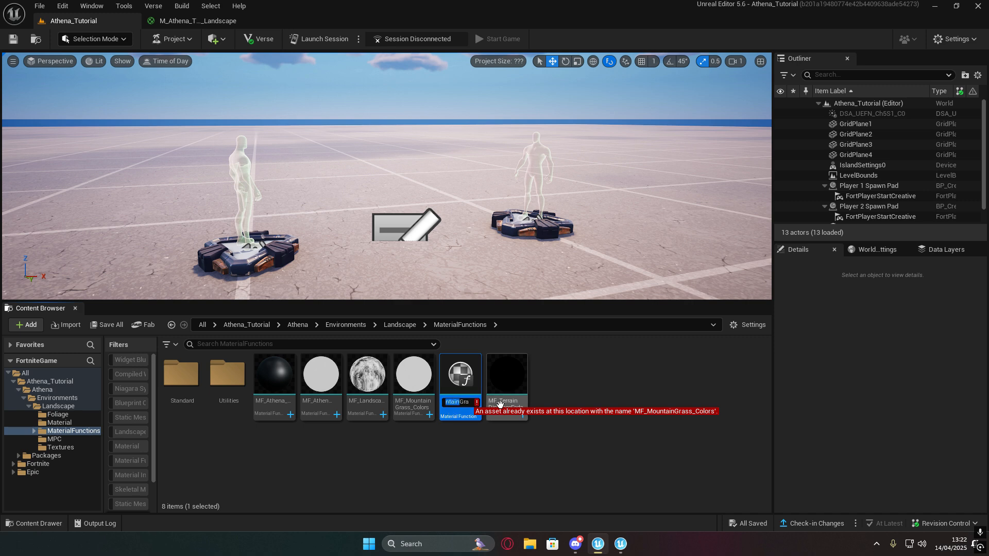
type("Farm")
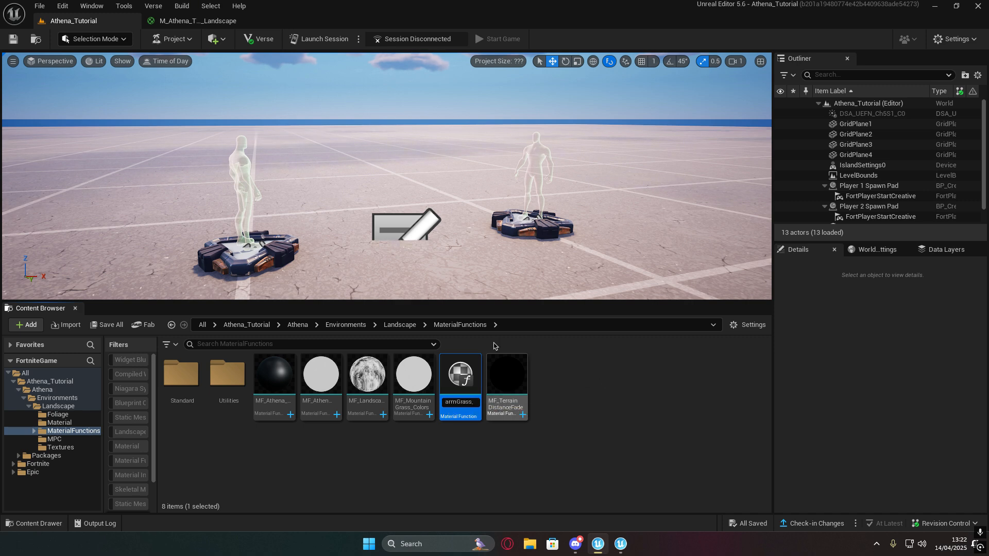
key("Return")
- Open MF_FarmGrass_Colors and change its MountainGrassTint collection parameter to FarmGrassTint
double_click(366, 376)
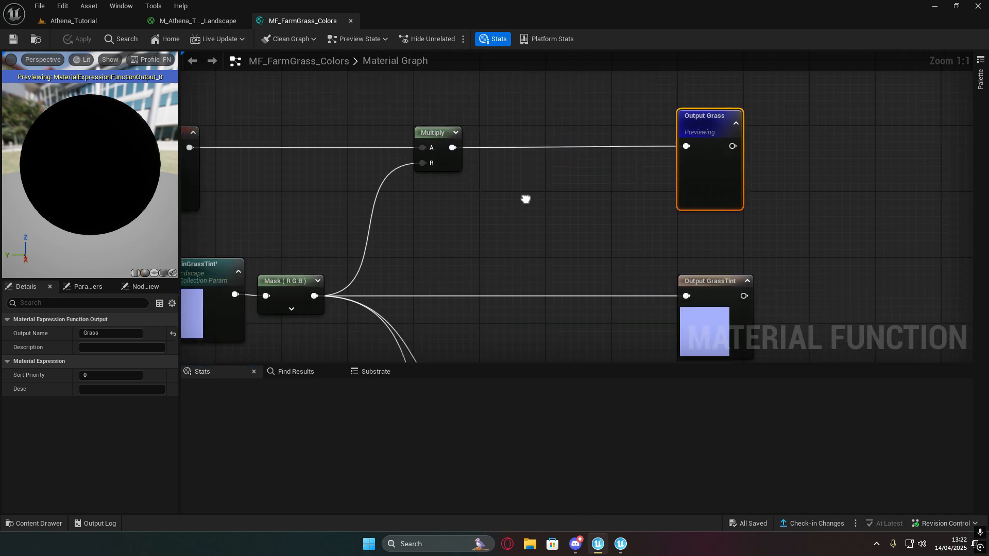
right_click_drag(541, 217, 570, 205)
left_click(443, 206)
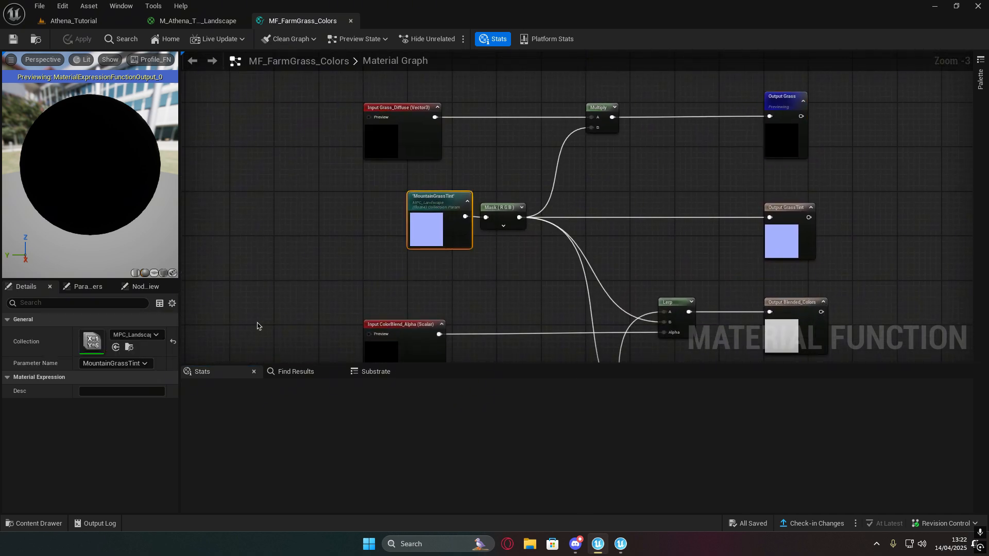
left_click(125, 364)
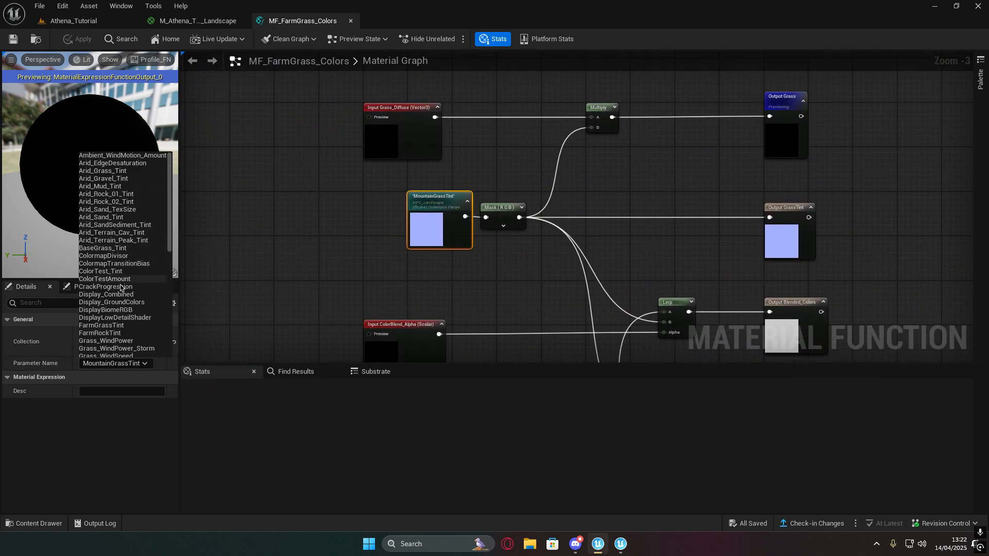
left_click(102, 309)
- Change the MountainRockTint collection parameter in MF_FarmGrass_Colors to FarmRockTint
right_click_drag(495, 270, 480, 82)
left_click(540, 253)
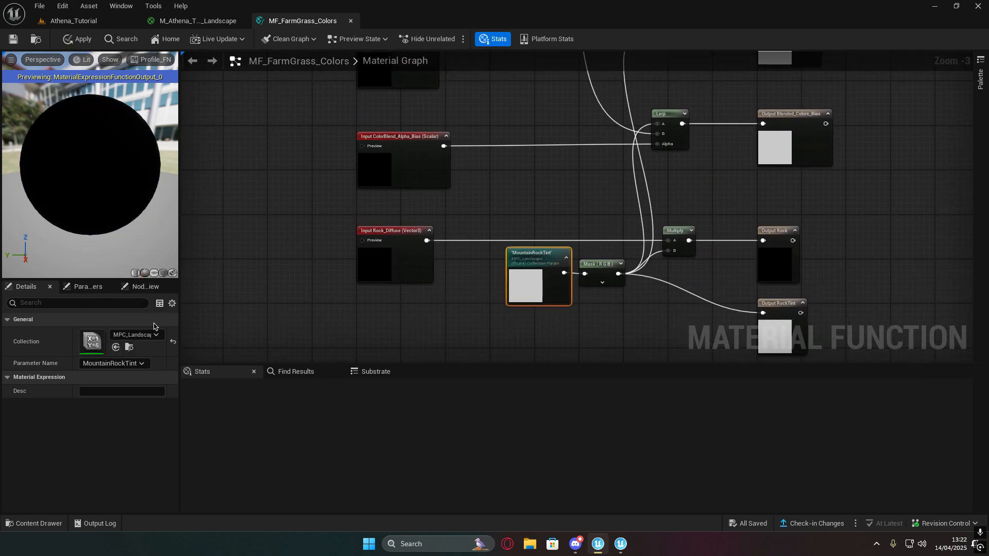
left_click(118, 363)
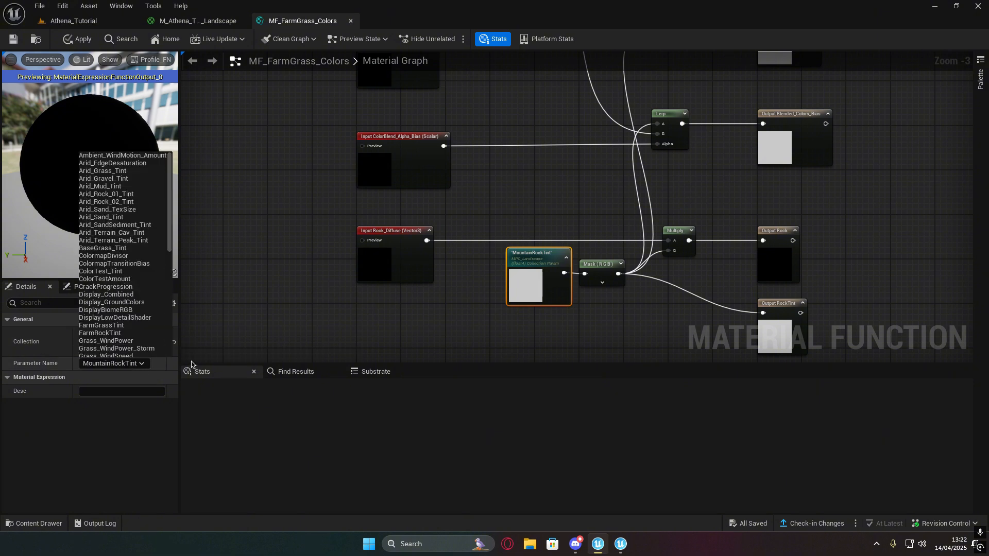
scroll(154, 242, "down", 3)
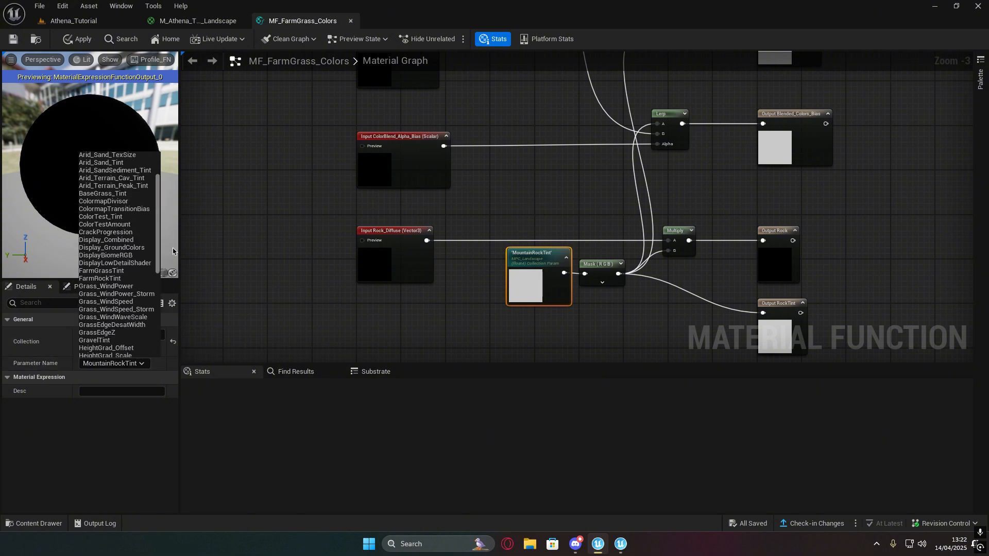
left_click(106, 279)
right_click_drag(594, 239, 474, 221)
scroll(474, 221, "down", 1)
right_click_drag(407, 124, 419, 145)
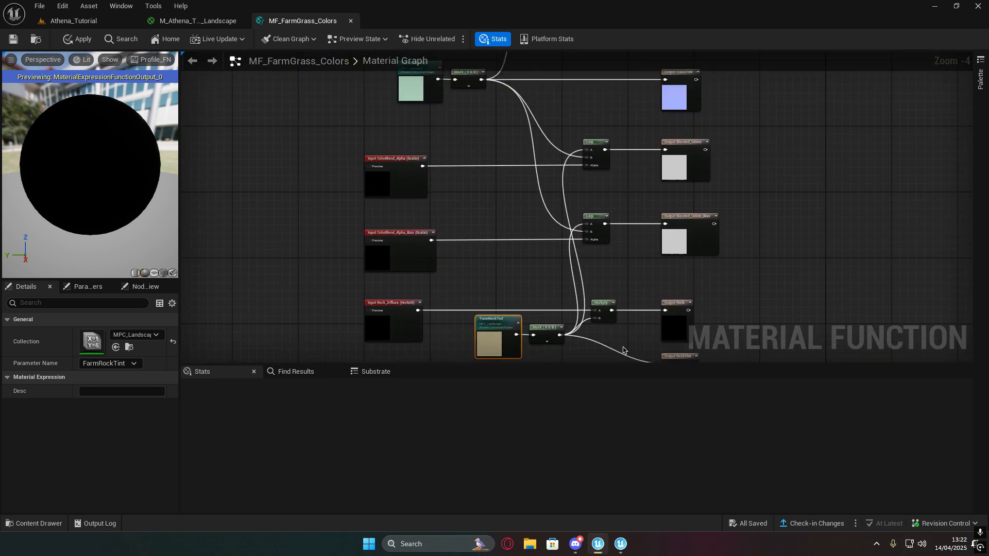
right_click_drag(623, 350, 582, 334)
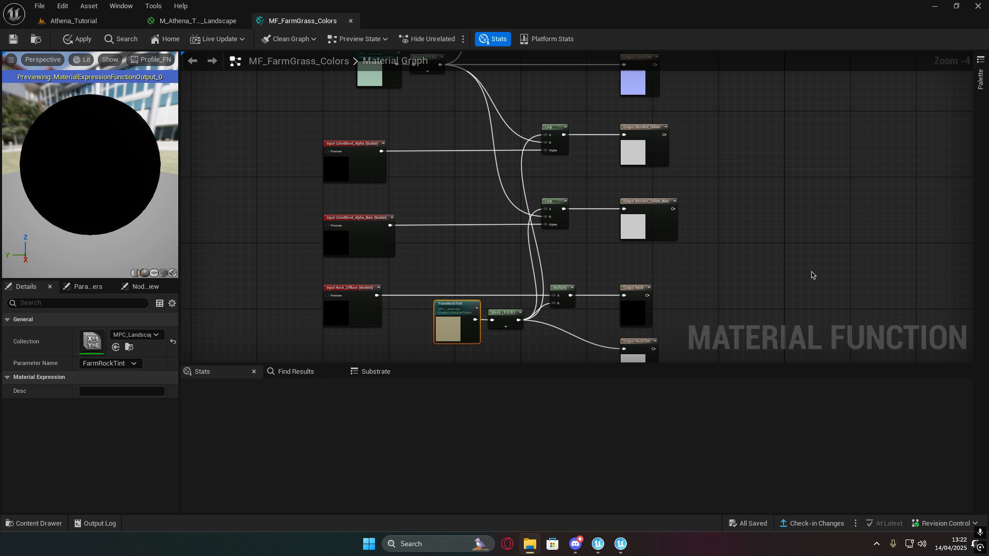
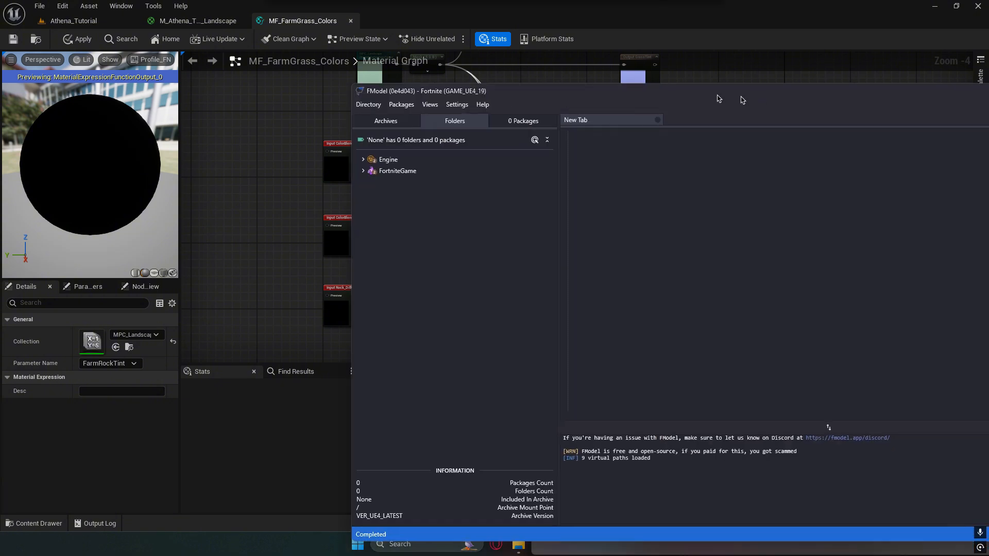
- Switch to FModel and open the package search window for the loaded Fortnite archives
left_click(190, 91)
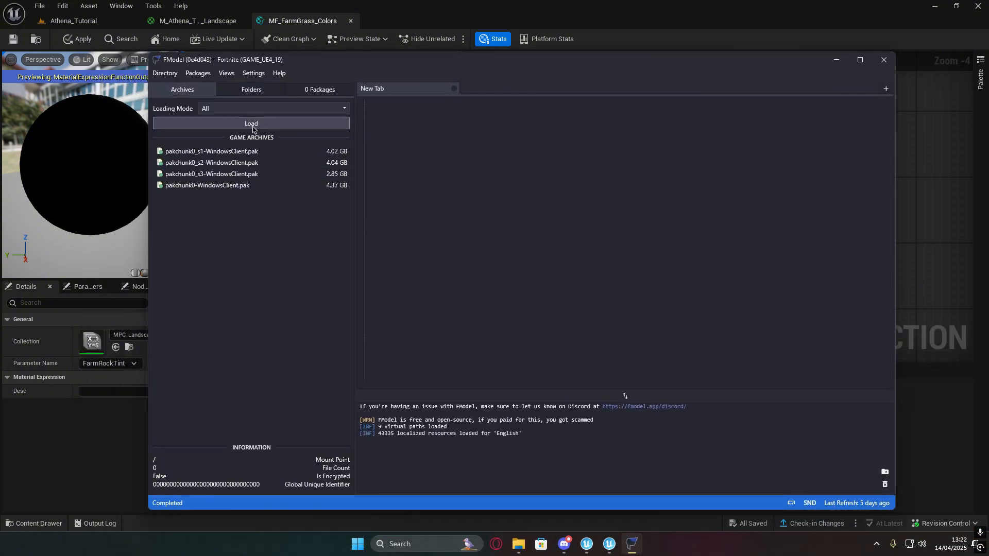
left_click(240, 91)
left_click(173, 72)
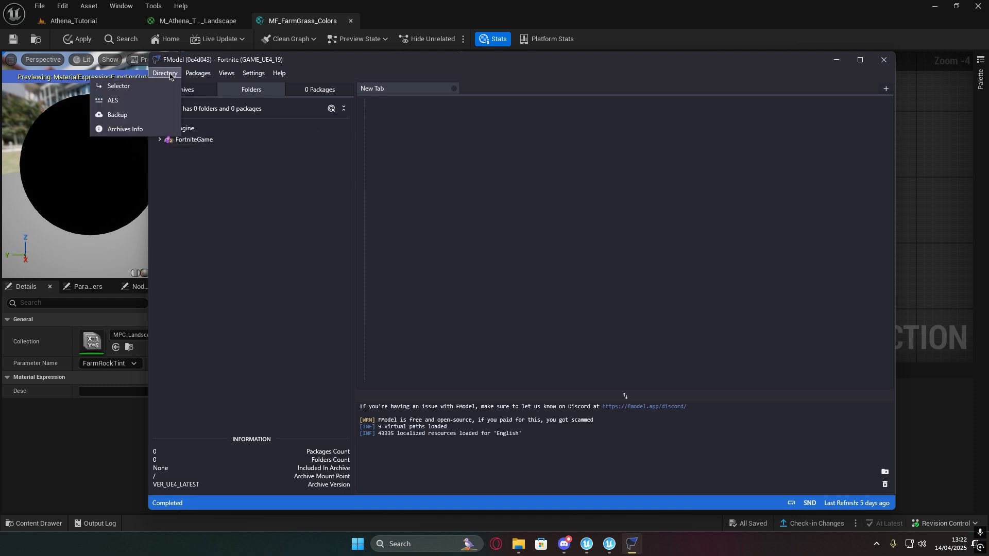
mouse_move(196, 77)
left_click(112, 85)
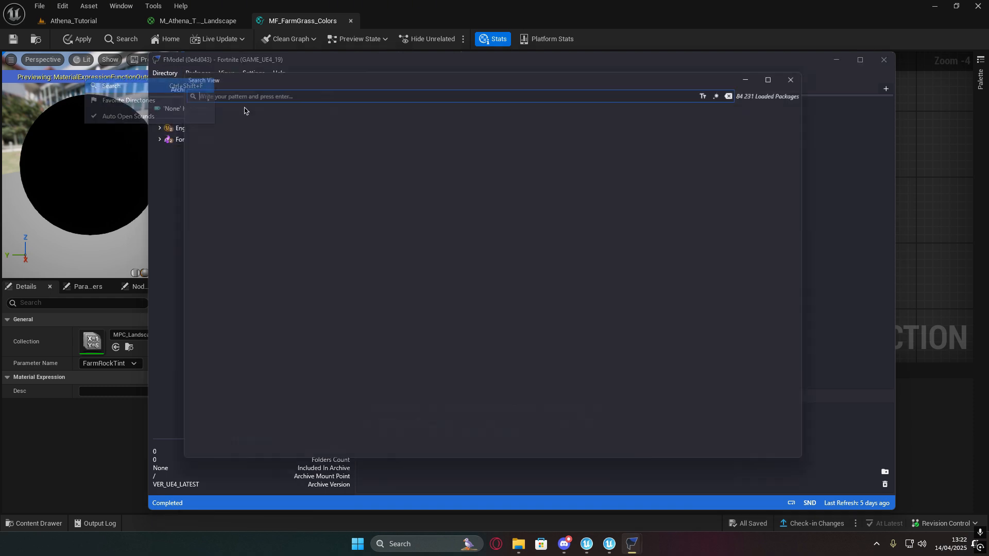
- Search the loaded packages for MPC_Landscape and open the MPC_Landscape.uasset file's data
type("MPC_La")
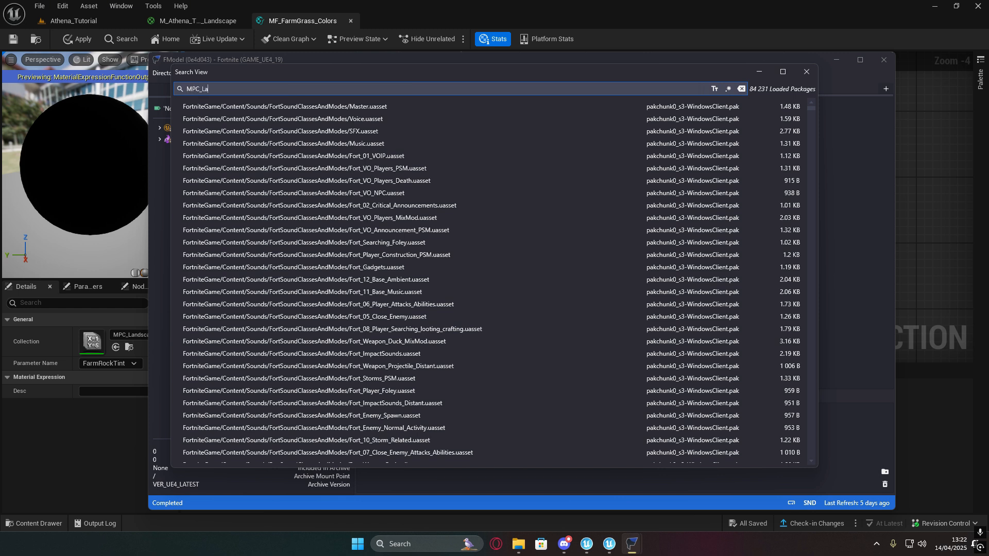
type("ndscape")
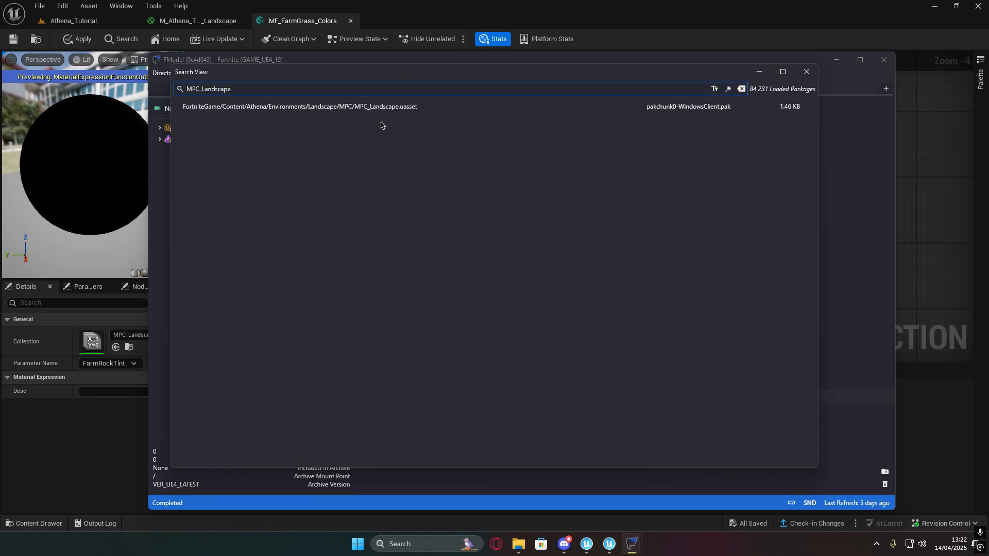
double_click(427, 109)
double_click(245, 141)
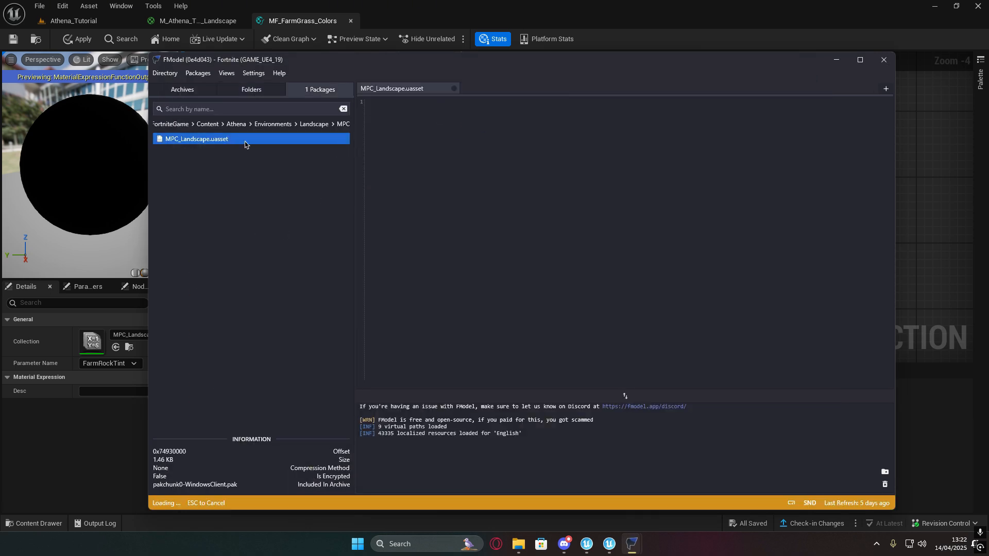
- Find the FarmGrass vector parameter in the MPC_Landscape data and move the window aside to reveal the material function graph
key("ctrl+f")
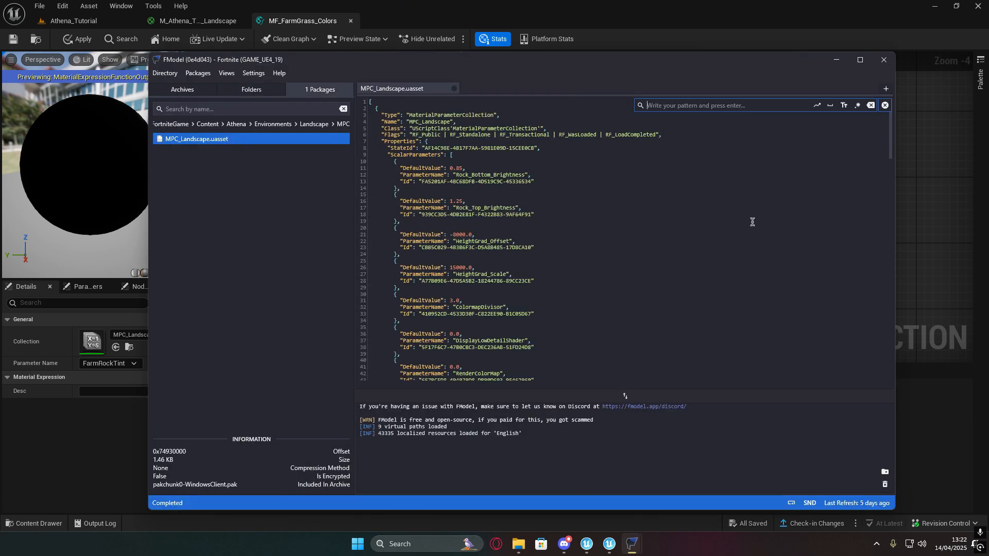
type("FarmGrass")
scroll(504, 306, "down", 1)
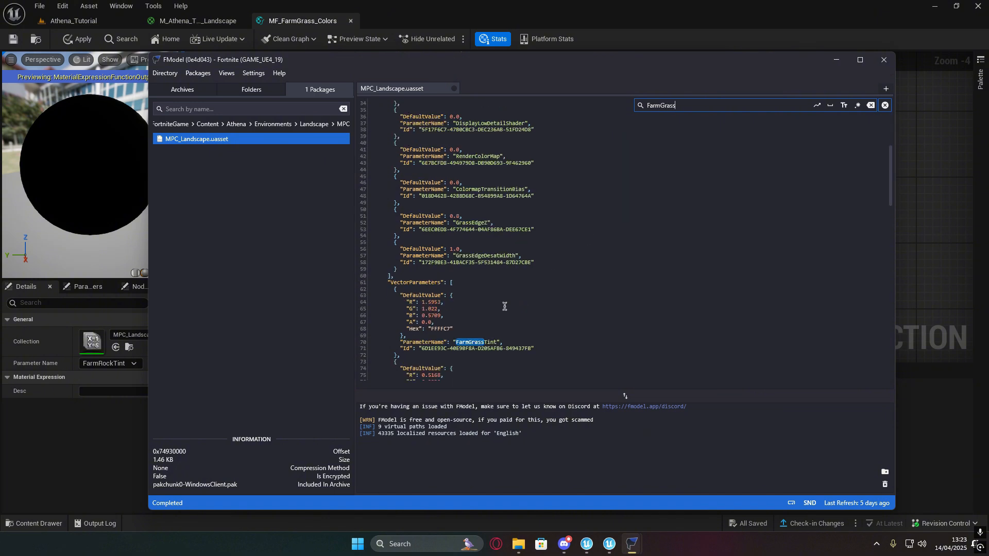
scroll(398, 323, "up", 1)
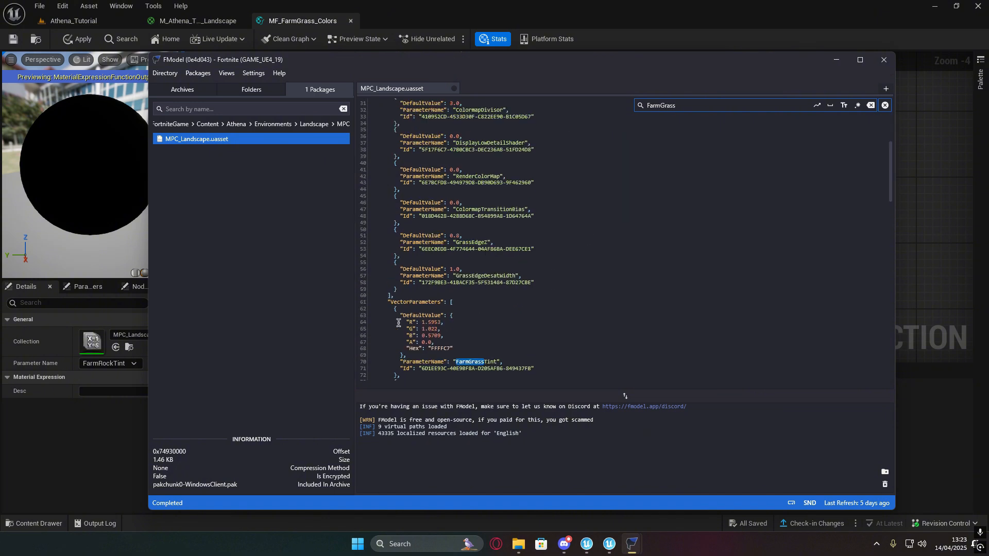
left_click_drag(421, 322, 439, 322)
left_click(433, 323)
left_click(437, 322)
left_click_drag(444, 62, 988, 108)
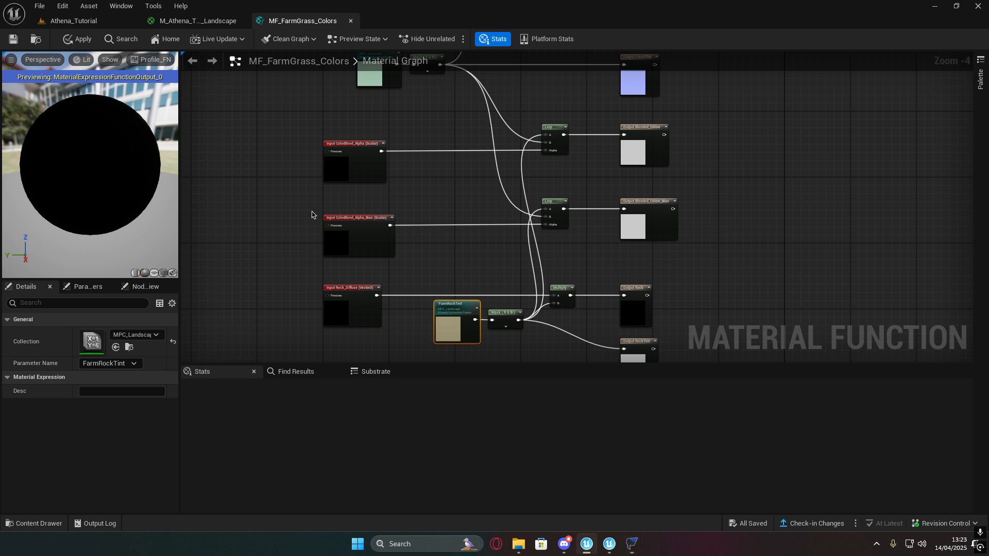
- Open the MPC_Landscape parameter collection in Unreal Editor, filter it by "Farm" and expand FarmGrassTint's default value channels
right_click_drag(312, 260, 323, 202)
double_click(92, 339)
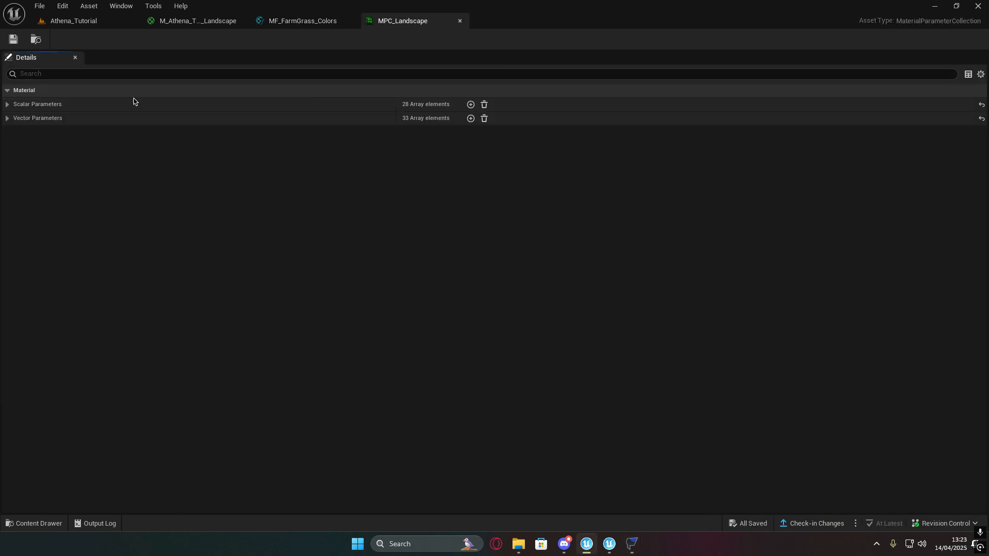
left_click(8, 118)
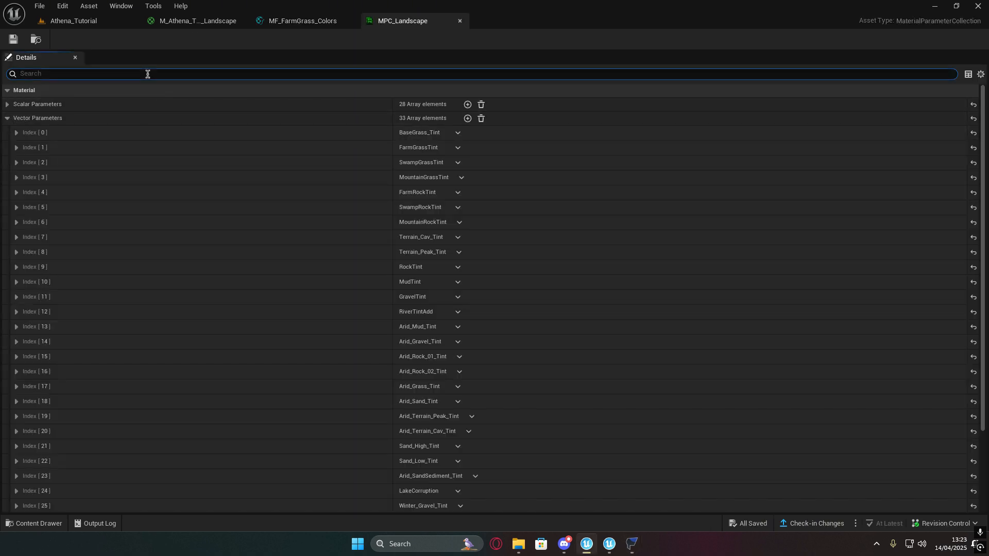
type("Farm")
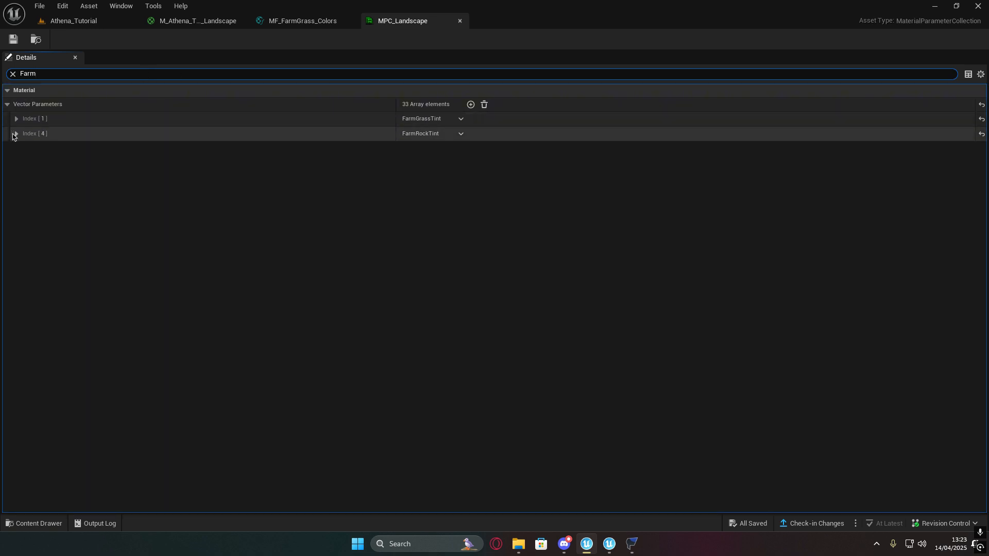
left_click(15, 134)
left_click(17, 119)
left_click(24, 133)
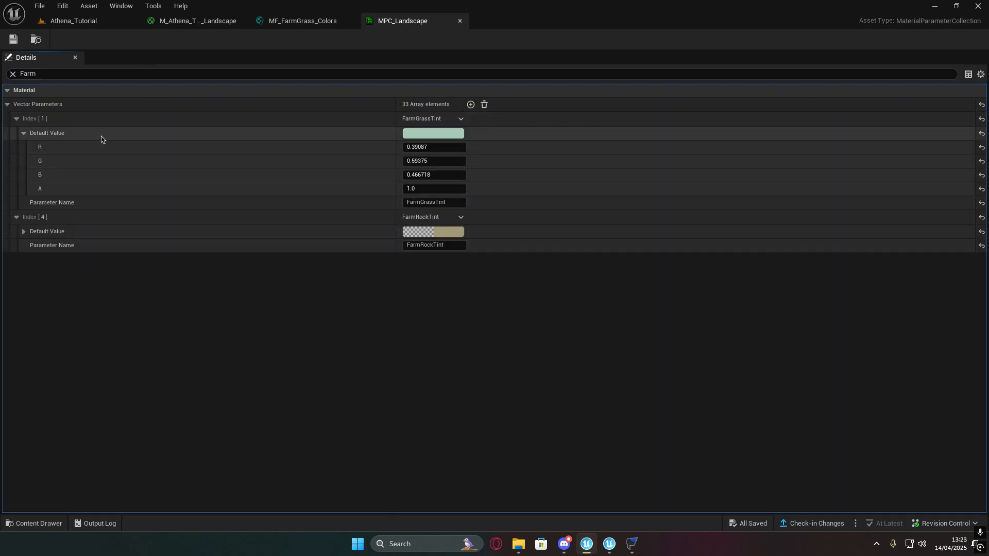
- Copy FarmGrassTint's R value from the FModel data and set the collection's matching channel to 1.5953
left_click_drag(988, 82, 891, 80)
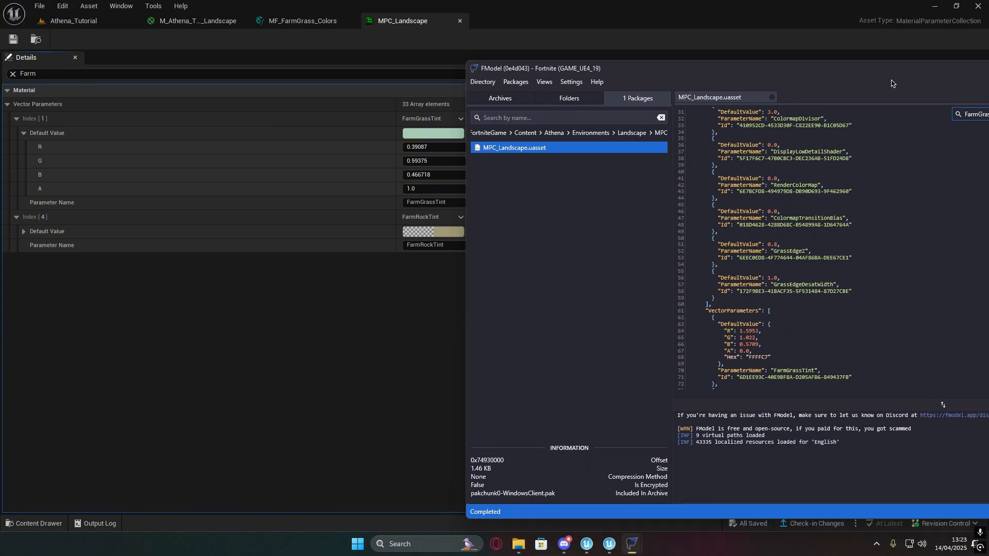
left_click_drag(740, 330, 757, 331)
key("ctrl+c")
left_click(418, 148)
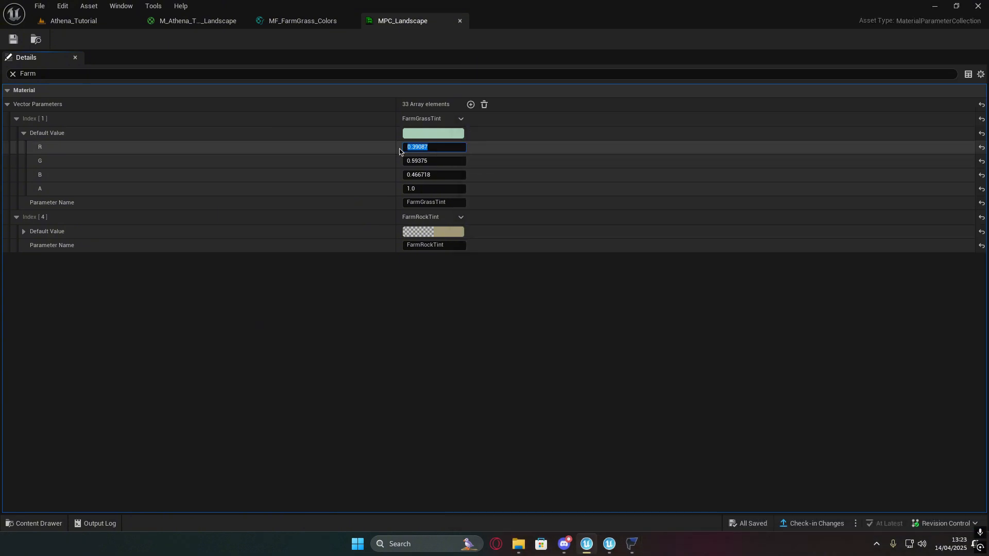
key("ctrl+v")
- Copy FarmGrassTint's G value from the FModel data and set the collection's matching channel to 1.022
key("alt+Tab")
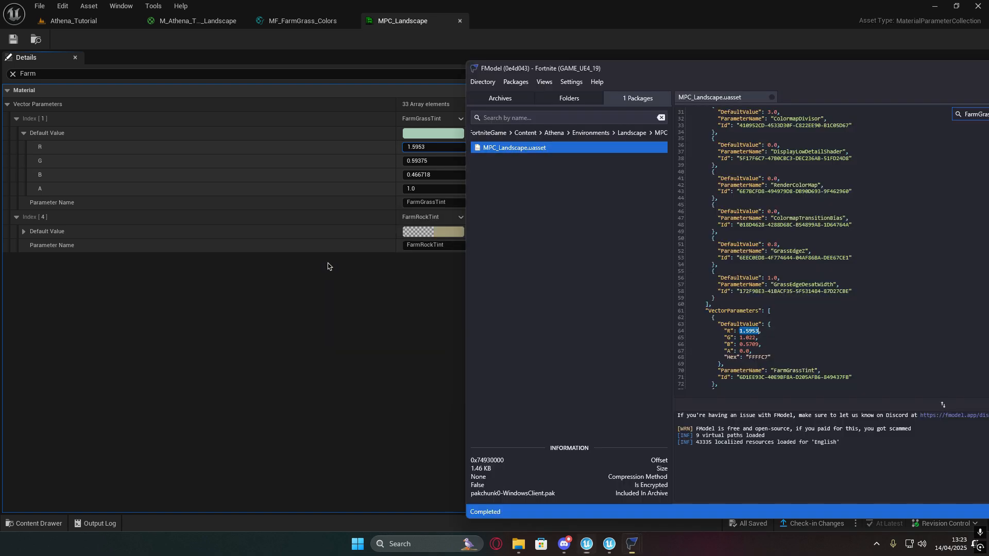
left_click_drag(739, 338, 751, 337)
left_click(435, 161)
type("1.022")
key("Return")
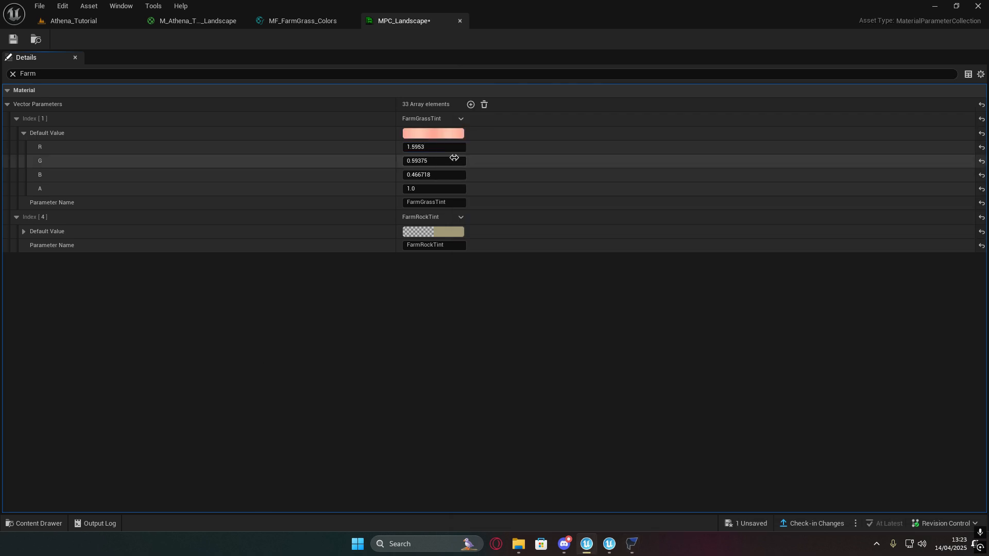
- Set FarmGrassTint's B channel to 0.5709, copied from the FModel data, and its A channel to 0.0
key("alt+Tab")
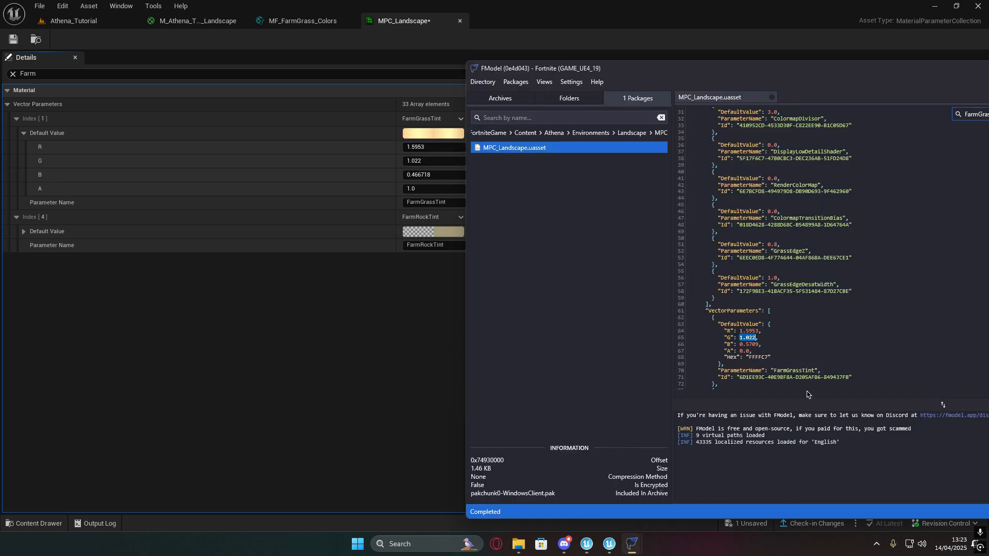
left_click_drag(740, 344, 758, 349)
key("ctrl+c")
left_click(318, 339)
left_click(443, 176)
key("ctrl+v")
left_click(444, 190)
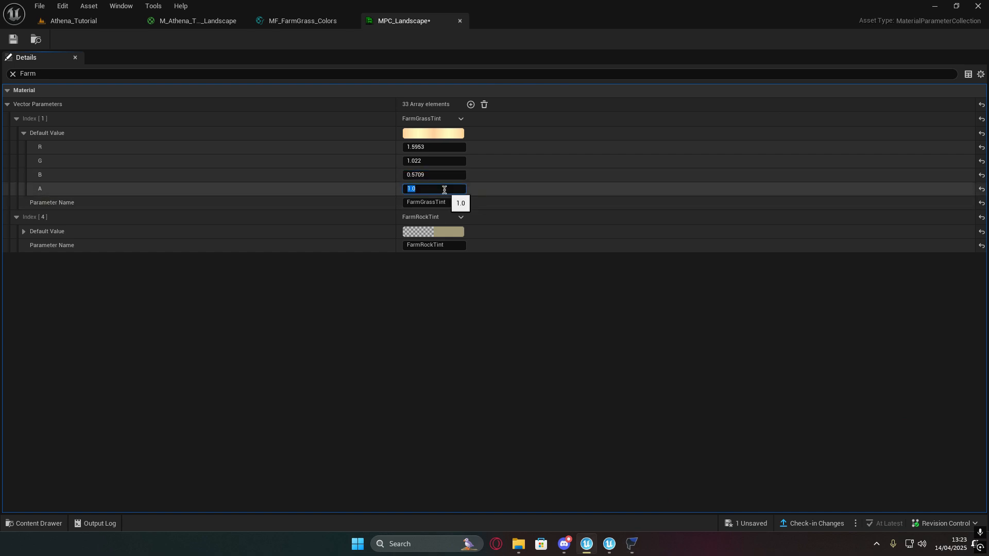
key("Return")
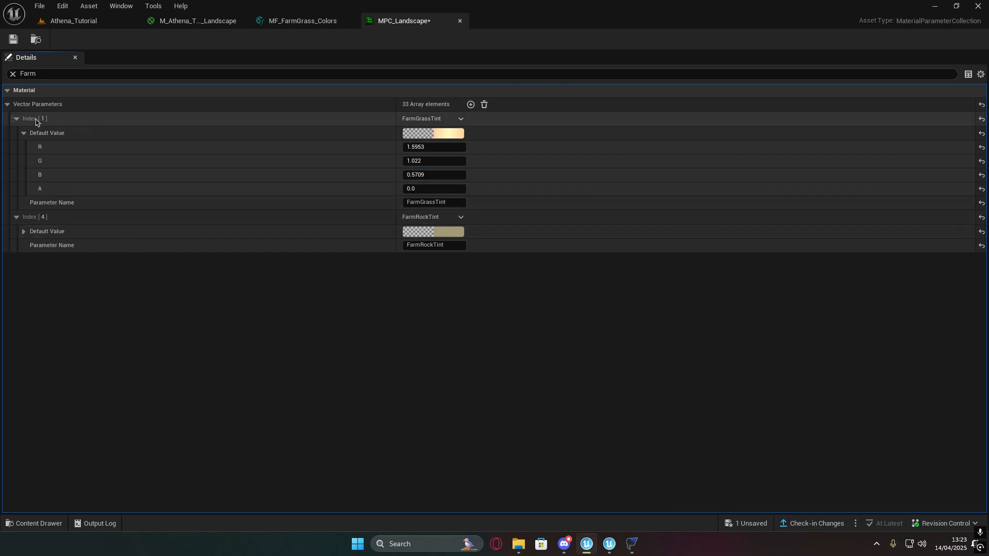
left_click(23, 133)
- Find the FarmRock parameter in FModel's MPC_Landscape data and place the window beside the collection's values
key("alt+Tab")
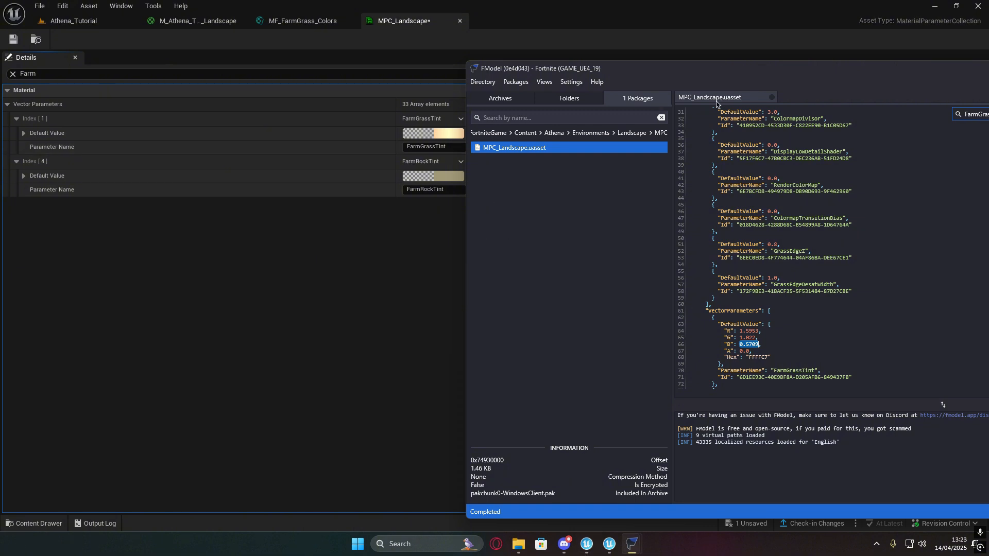
left_click_drag(869, 76, 774, 75)
left_click_drag(904, 111, 883, 112)
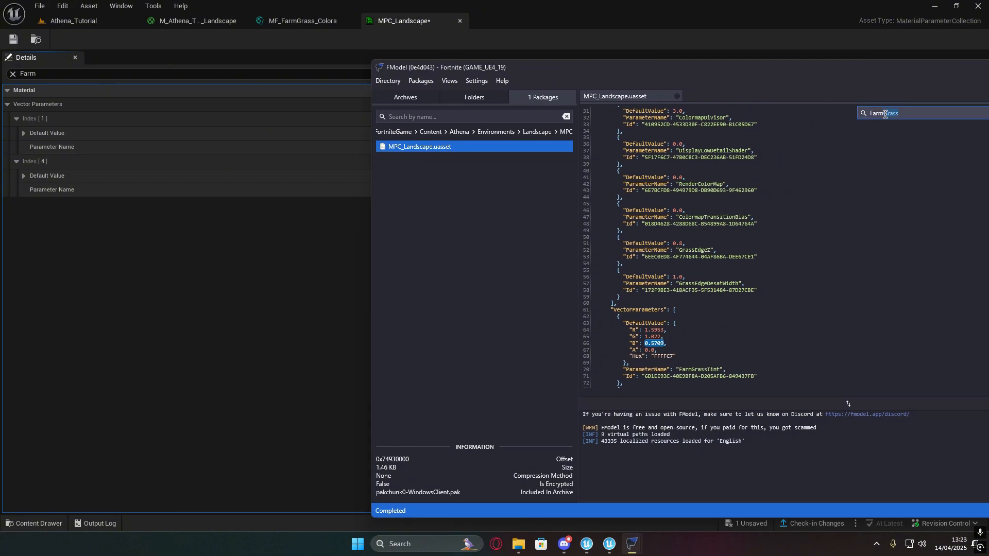
type("Rock")
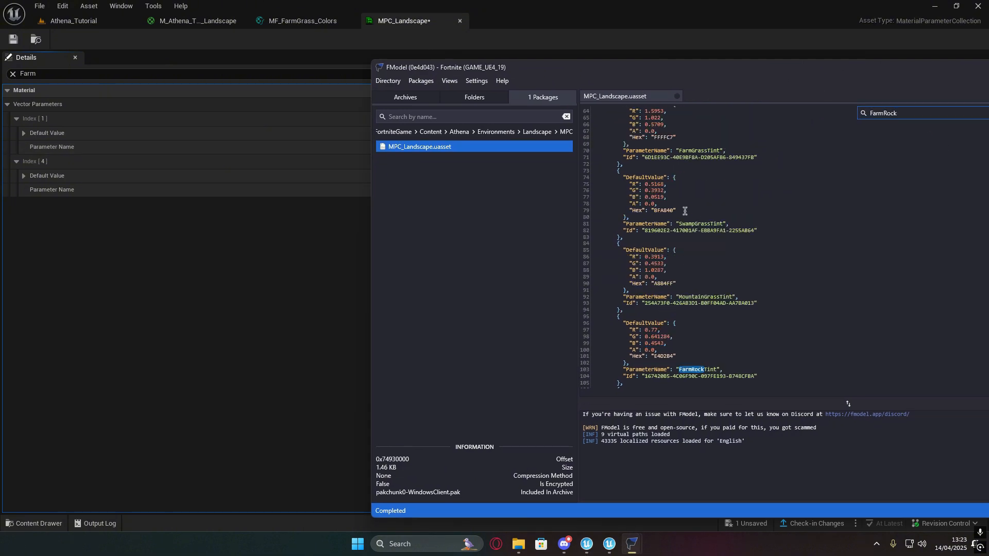
left_click_drag(566, 66, 718, 68)
- Expand FarmRockTint's default value in the Unreal parameter collection and set its R channel to 0.77
left_click(23, 175)
left_click(433, 189)
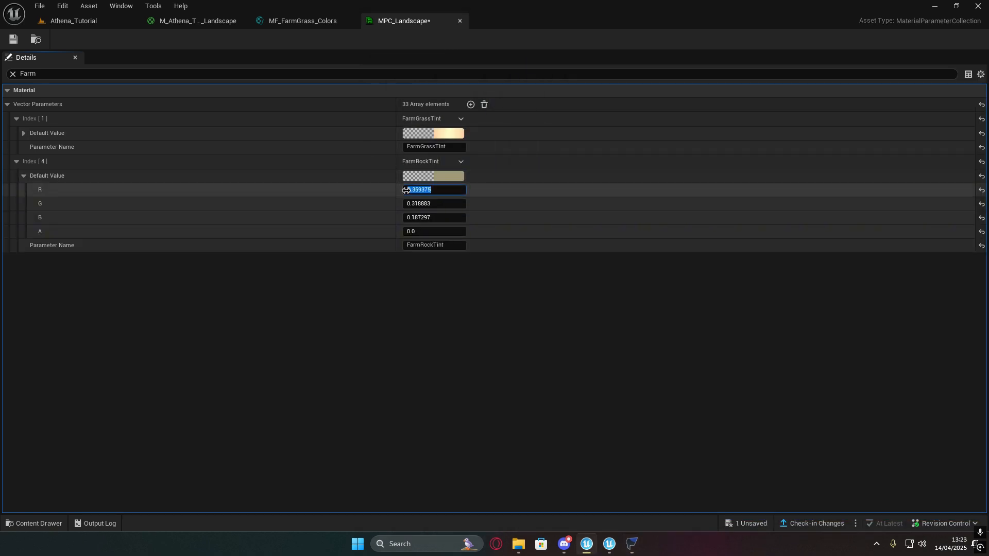
type(".77")
key("Return")
- Copy FarmRockTint's G value from the FModel data and set the collection's matching channel to 0.641284
key("alt+Tab")
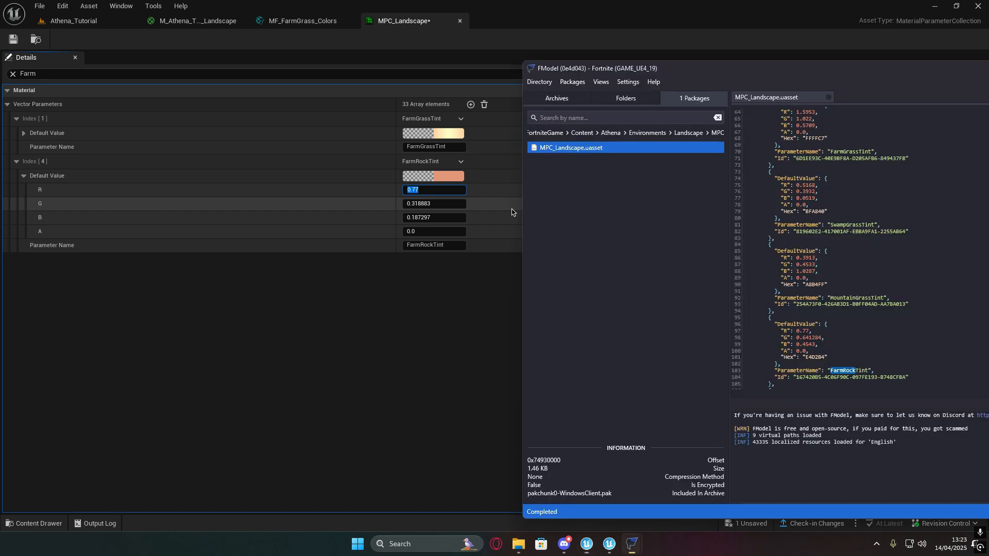
left_click_drag(796, 338, 822, 338)
key("ctrl+c")
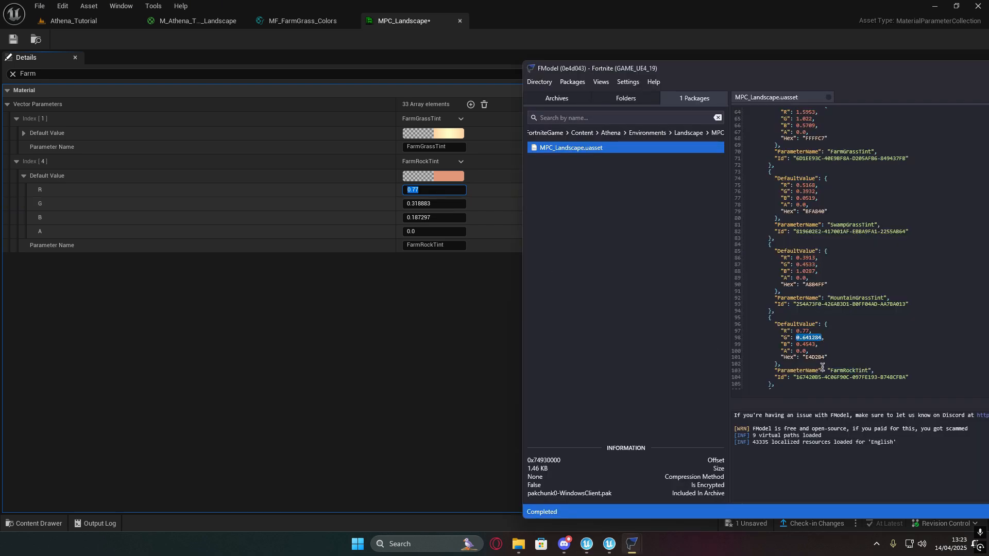
left_click(423, 204)
key("ctrl+v")
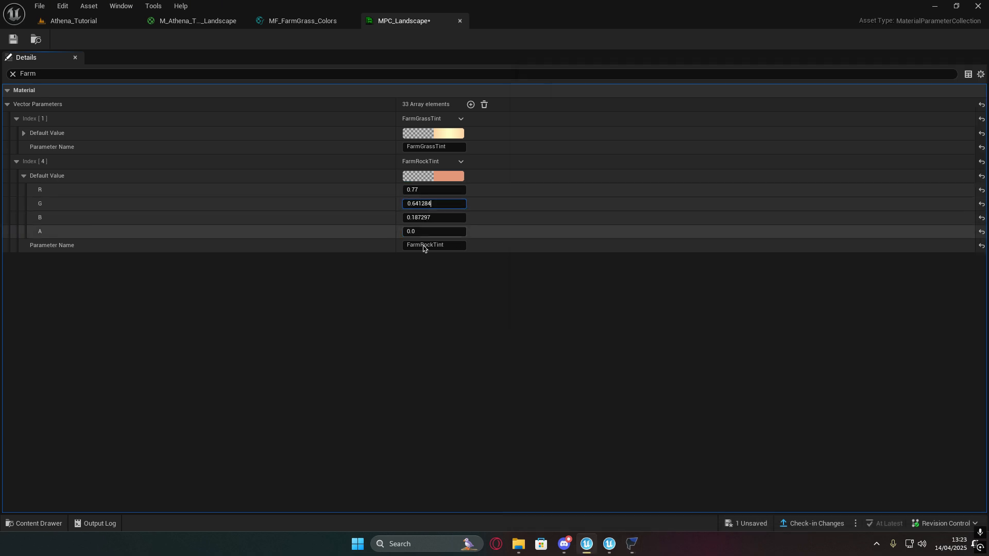
key("Return")
- Set FarmRockTint's B channel to 0.4543, copied from the FModel data, then save and close the parameter collection
key("alt+Tab")
left_click_drag(797, 345, 816, 345)
key("ctrl+c")
left_click(423, 217)
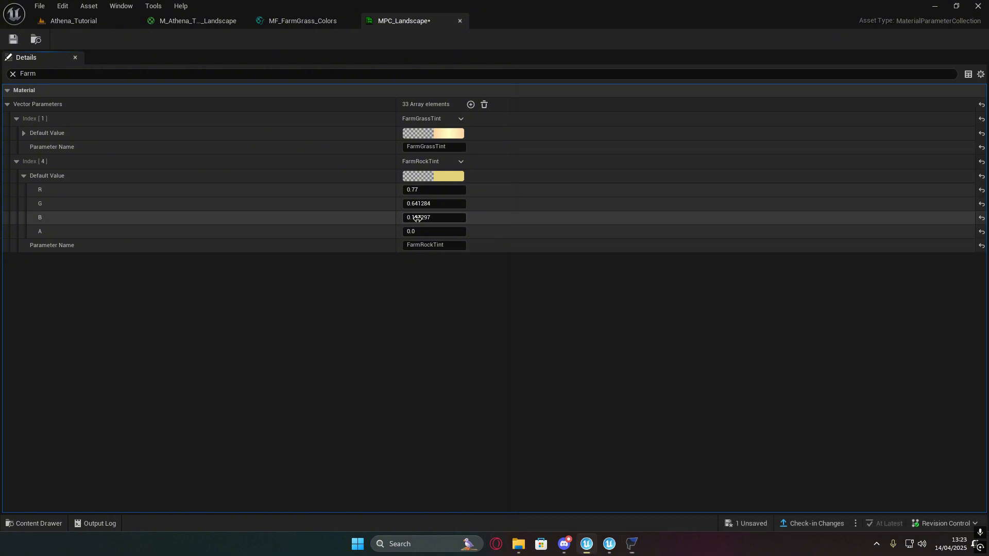
key("ctrl+v")
key("Return")
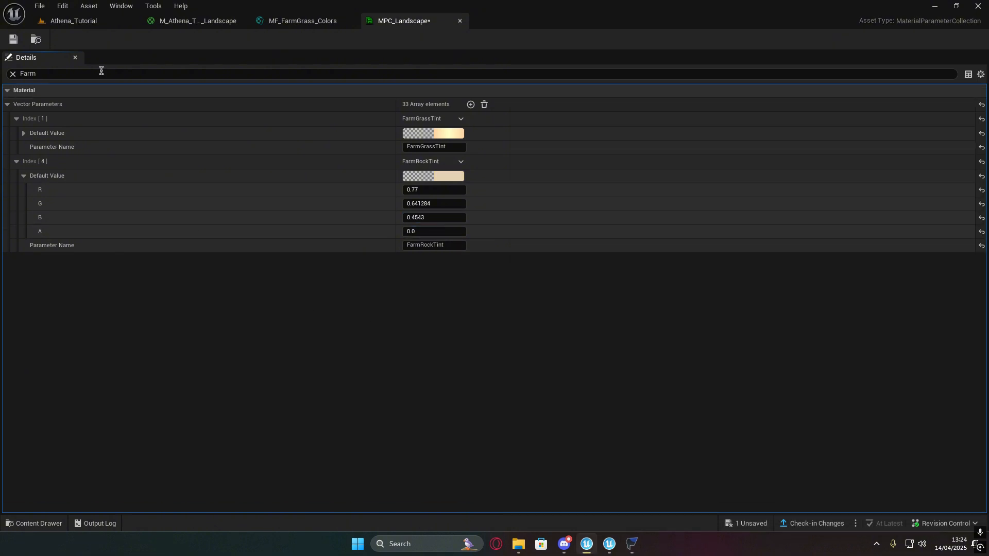
left_click(14, 39)
left_click(460, 21)
- Reconnect the FarmGrassTint Mask (R G B) output to the Output GrassTint node in the material function graph
right_click_drag(508, 180, 457, 320)
right_click_drag(556, 175, 530, 213)
scroll(530, 213, "up", 4)
left_click(584, 156, "alt")
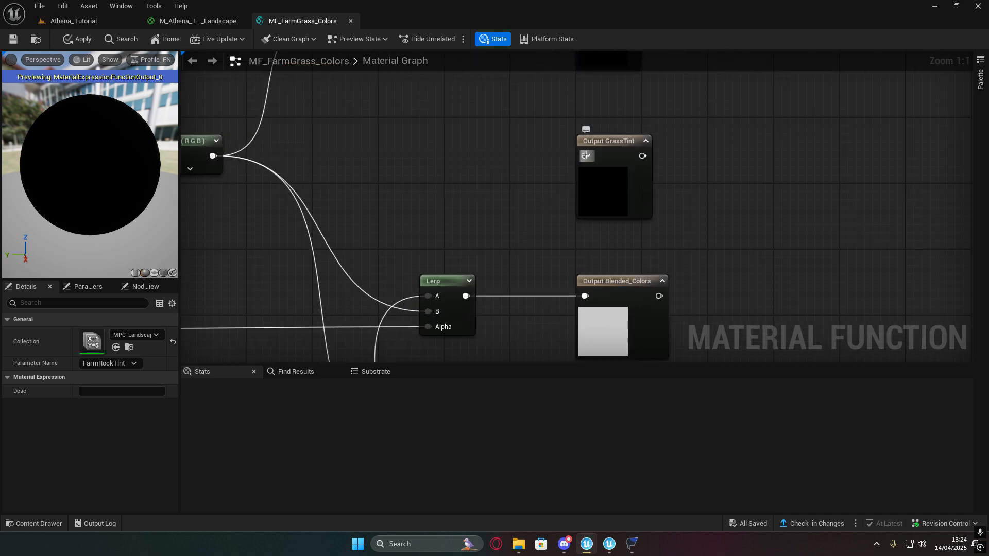
left_click_drag(213, 155, 584, 156)
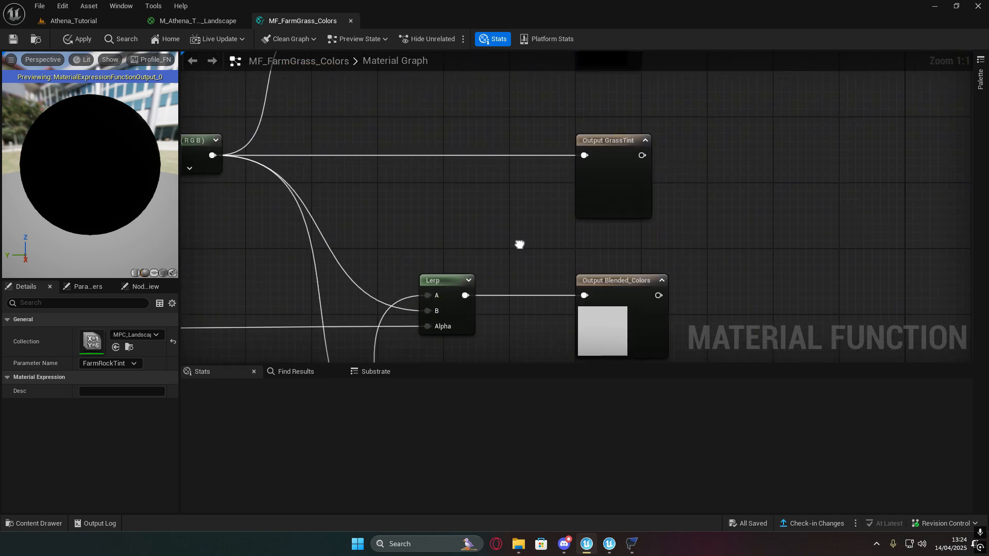
- Examine the output nodes' color previews and connections across the material function, from Blended_Colors to RockTint and GrassTint
right_click_drag(518, 242, 441, 125)
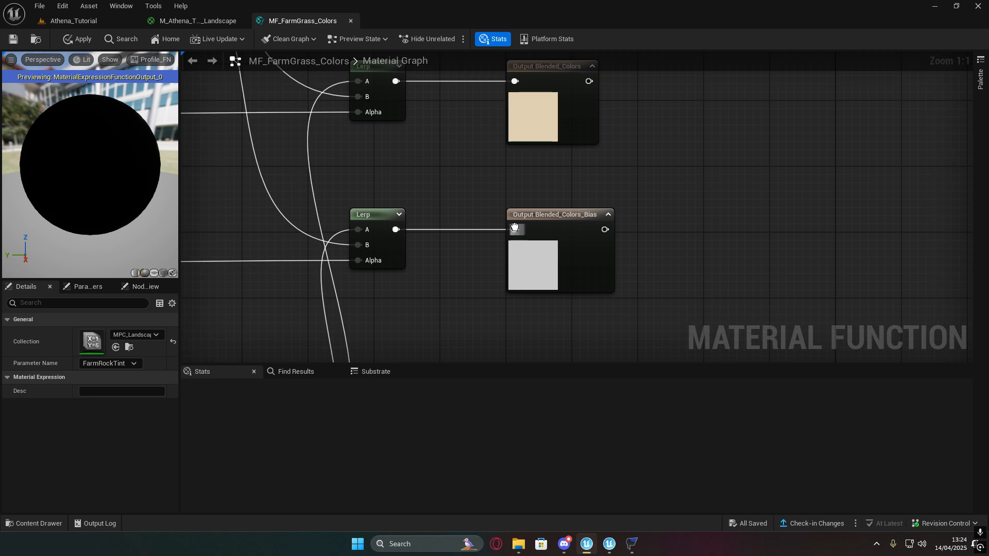
right_click_drag(441, 280, 390, 54)
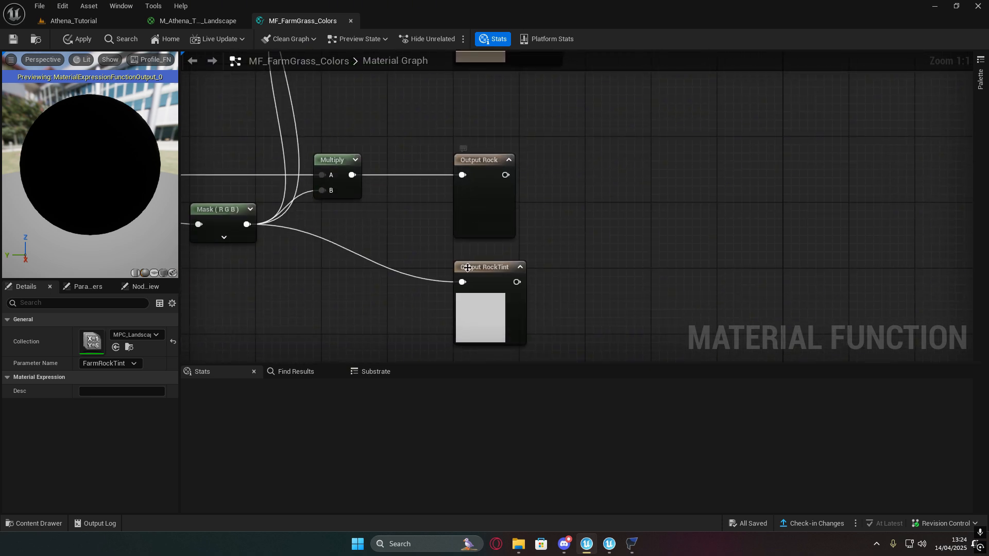
scroll(431, 168, "down", 4)
right_click_drag(430, 168, 478, 287)
right_click_drag(477, 170, 509, 322)
scroll(528, 170, "up", 4)
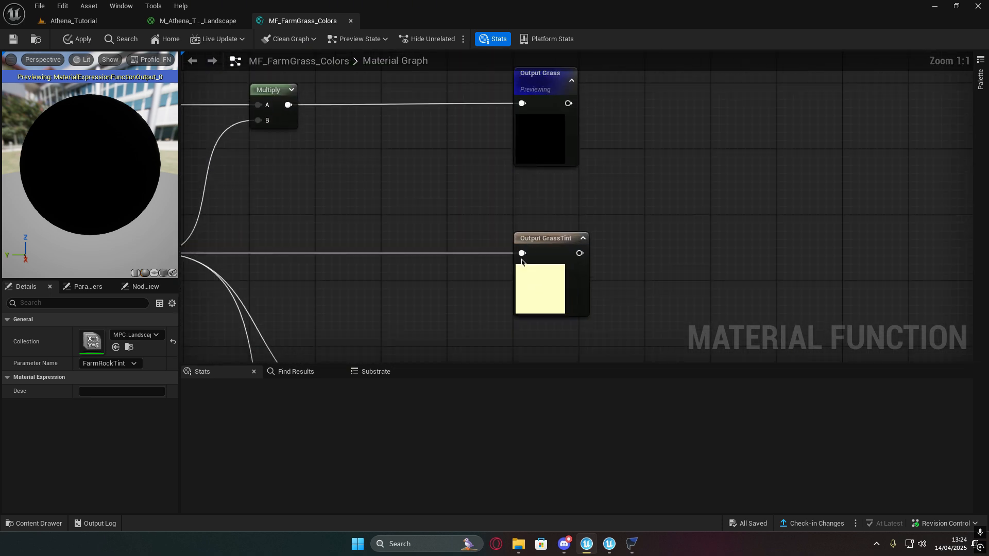
scroll(472, 232, "down", 5)
right_click_drag(461, 259, 512, 169)
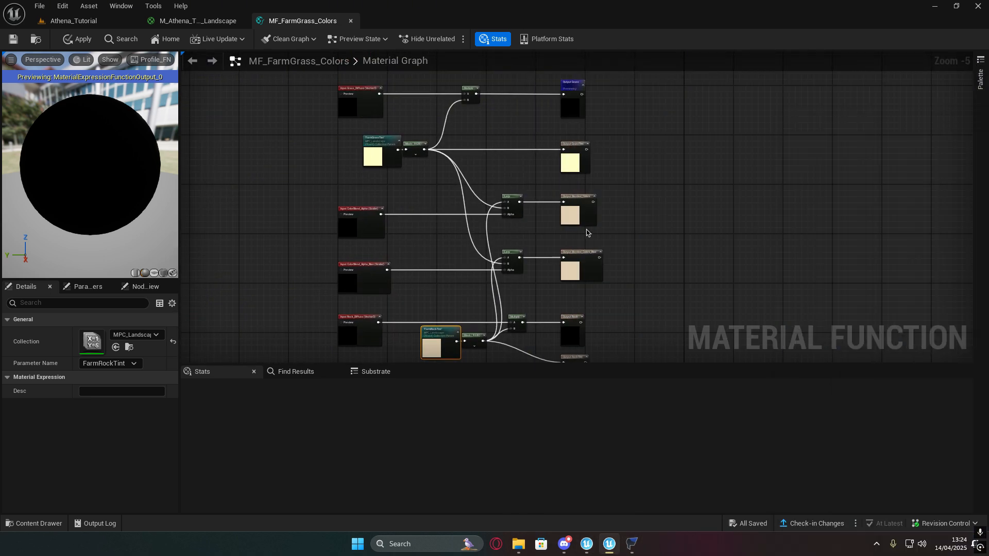
right_click_drag(691, 198, 740, 184)
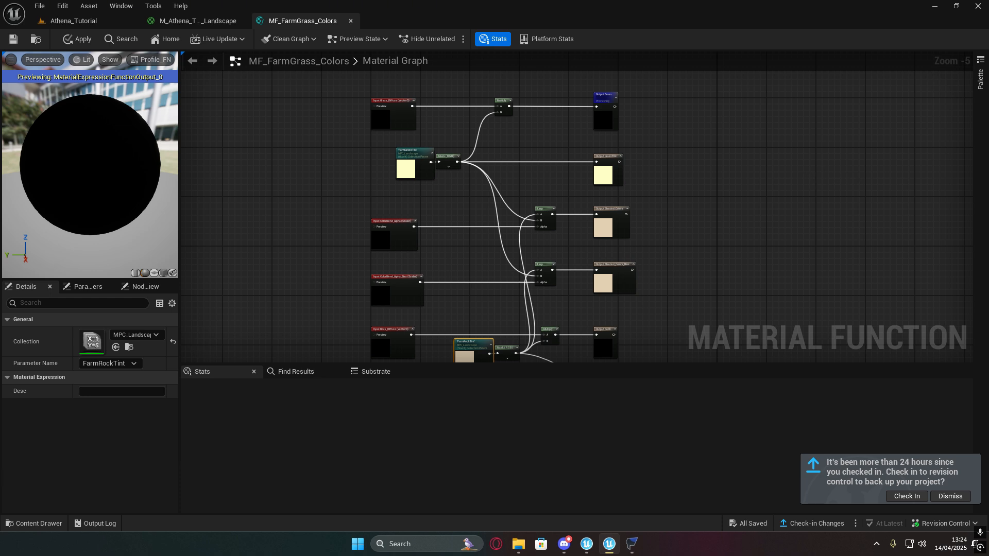
- Save the MF_FarmGrass_Colors material function
left_click(17, 40)
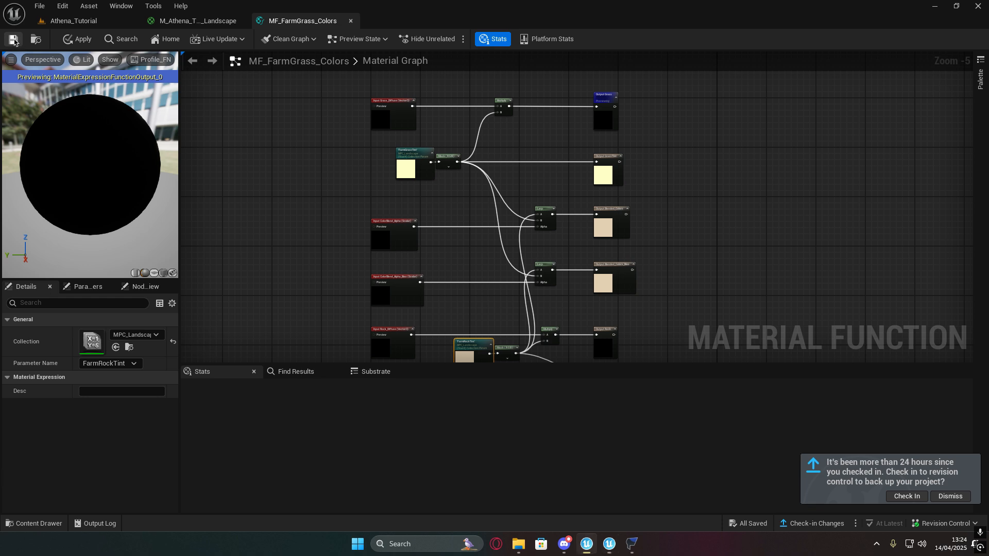
- Close MF_FarmGrass_Colors, duplicate it in the MaterialFunctions folder, and name the copy MF_SwampGrass_Colors
left_click(350, 21)
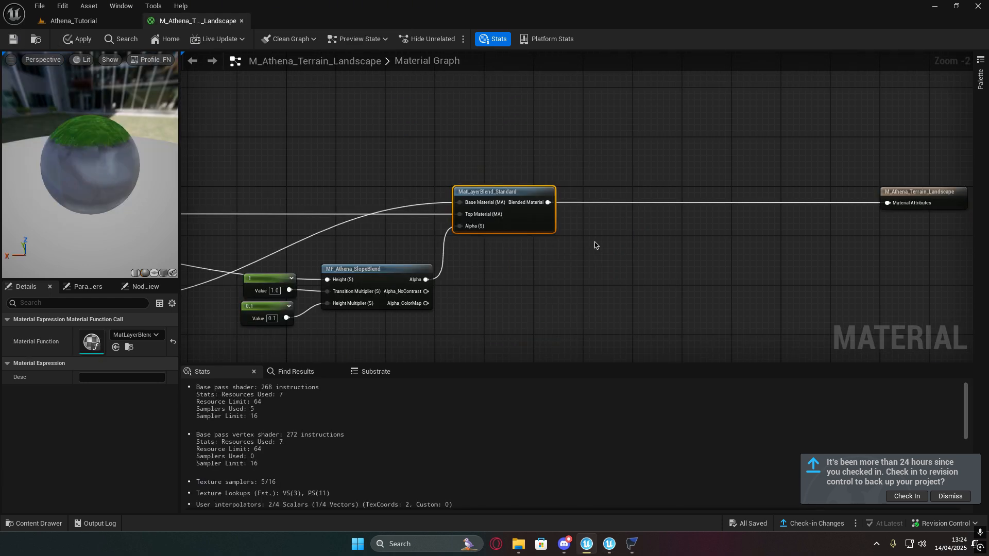
left_click(69, 20)
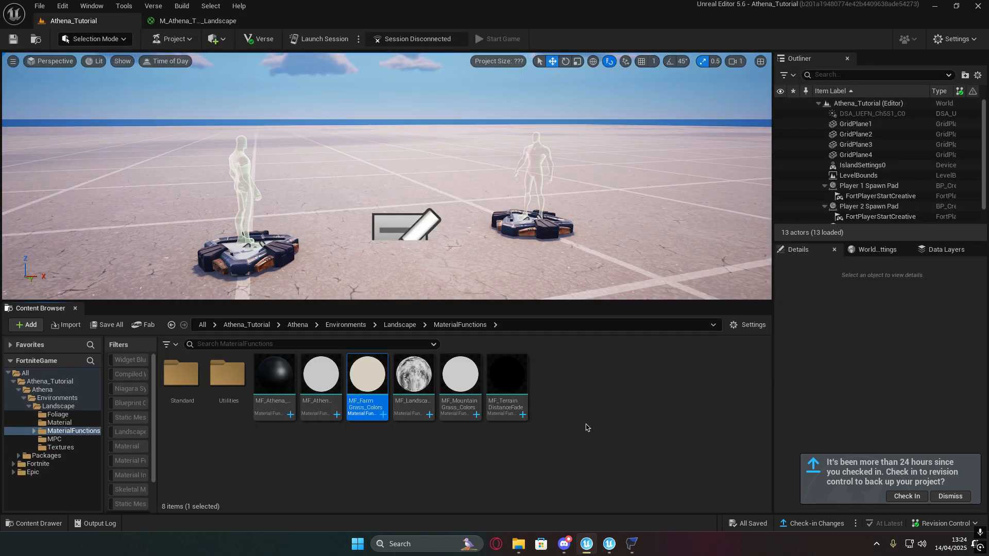
key("ctrl+d")
key("End")
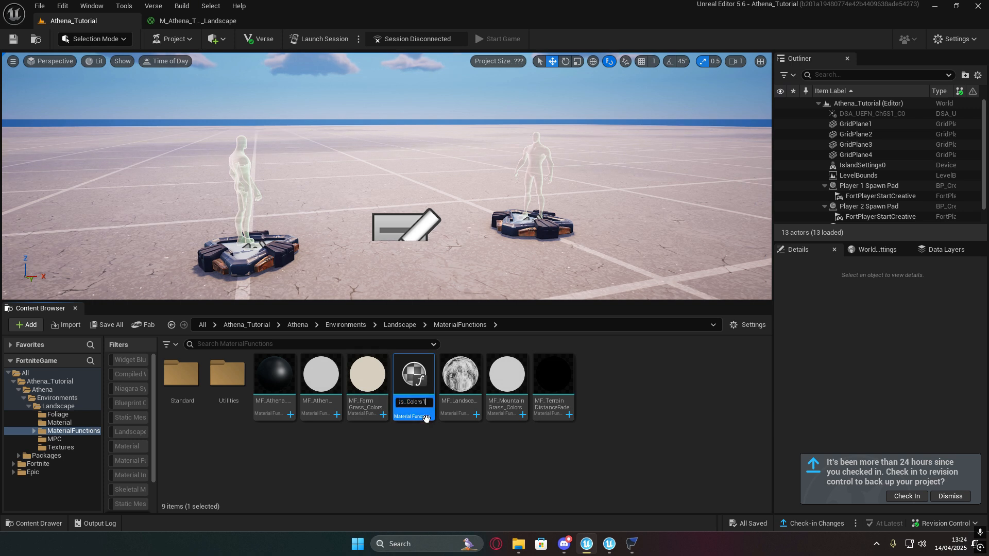
key("BackSpace")
key("Left")
key("Left")
key("Left")
key("Left")
key("Left")
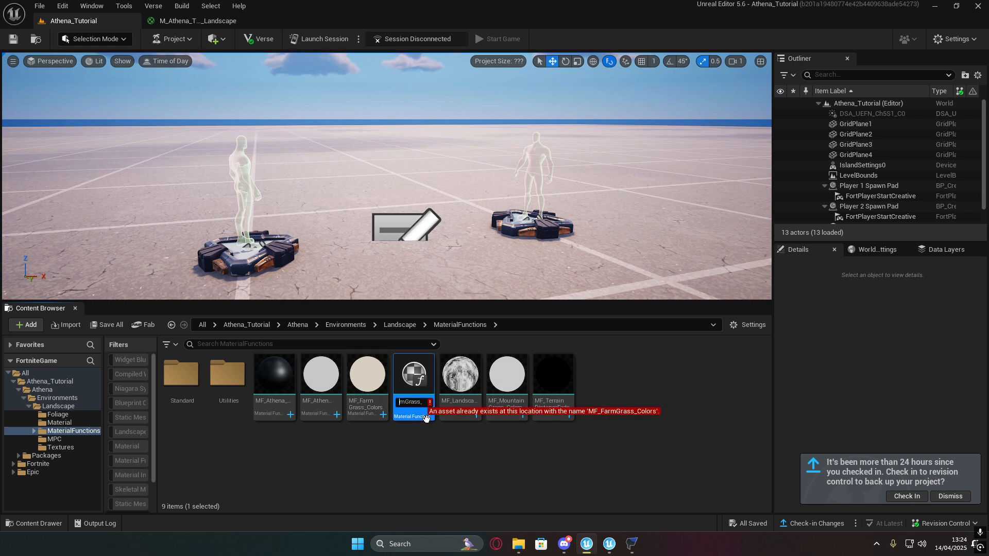
key("BackSpace")
key("BackSpace")
key("BackSpace")
key("Left")
key("Left")
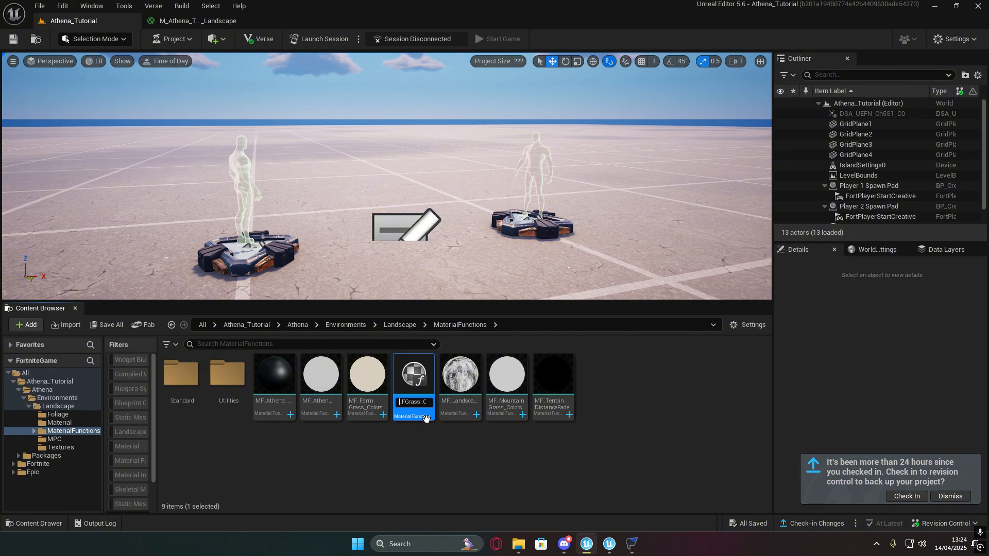
key("Delete")
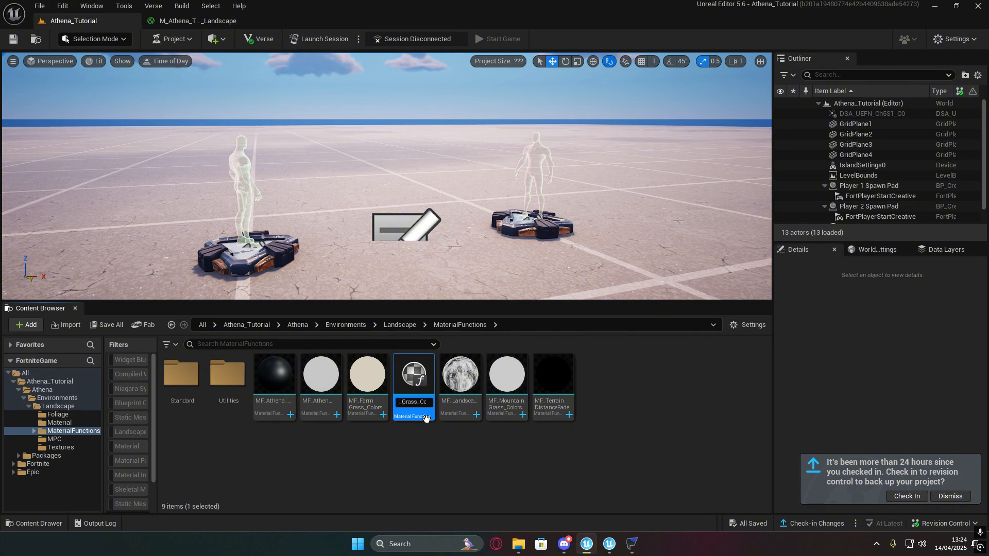
type("Sw")
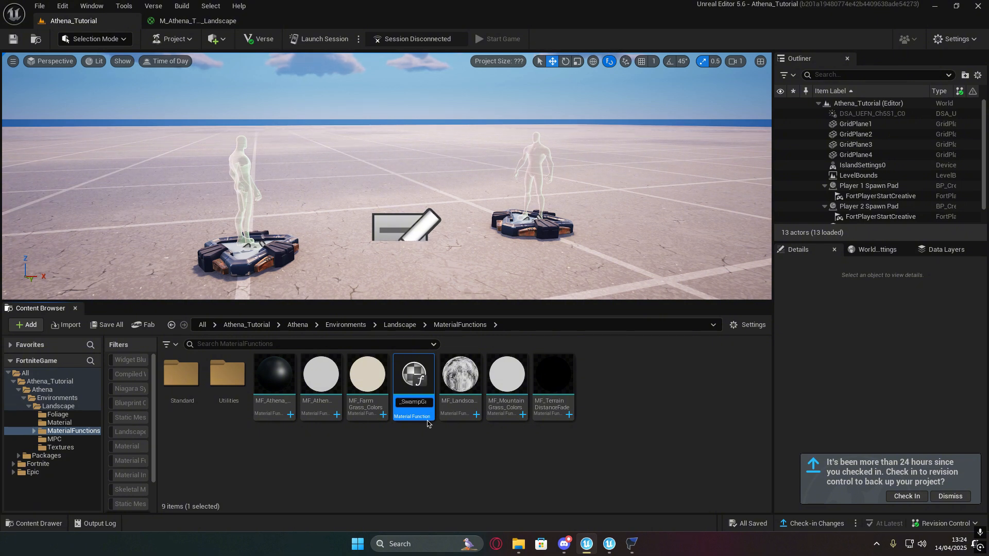
type("amp")
key("Return")
- Open MF_SwampGrass_Colors and change its FarmGrassTint collection parameter to SwampGrassTint
double_click(508, 389)
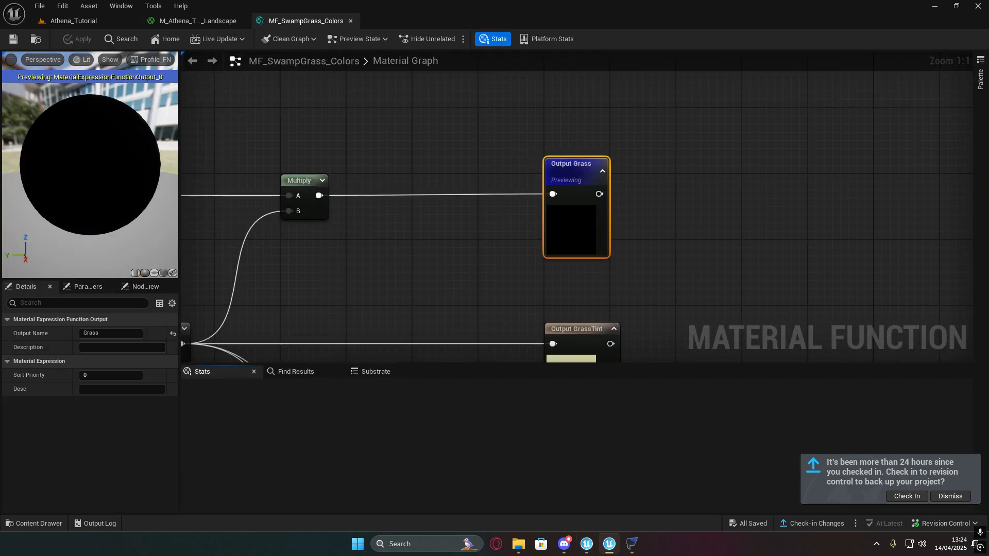
scroll(452, 236, "down", 1)
right_click_drag(452, 236, 829, 139)
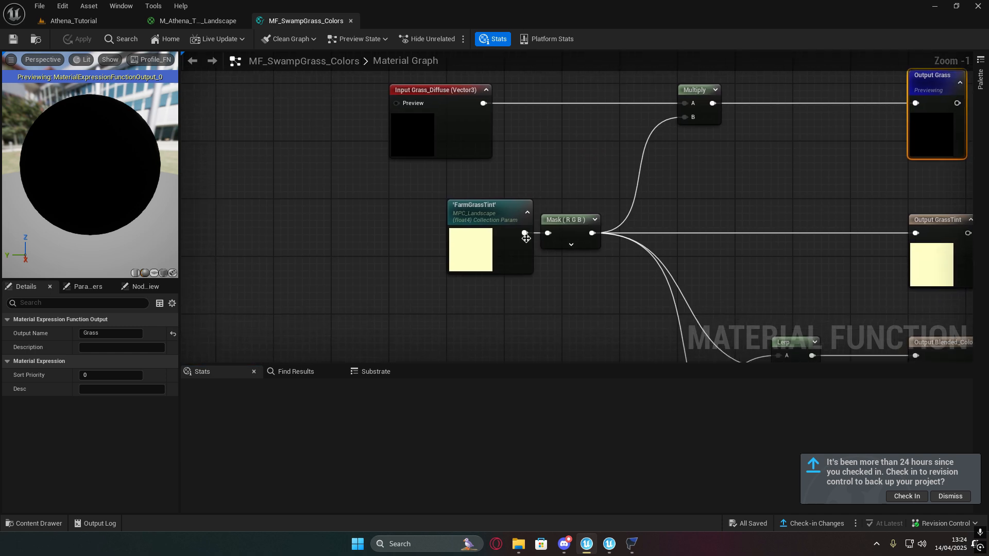
left_click(477, 238)
left_click(114, 366)
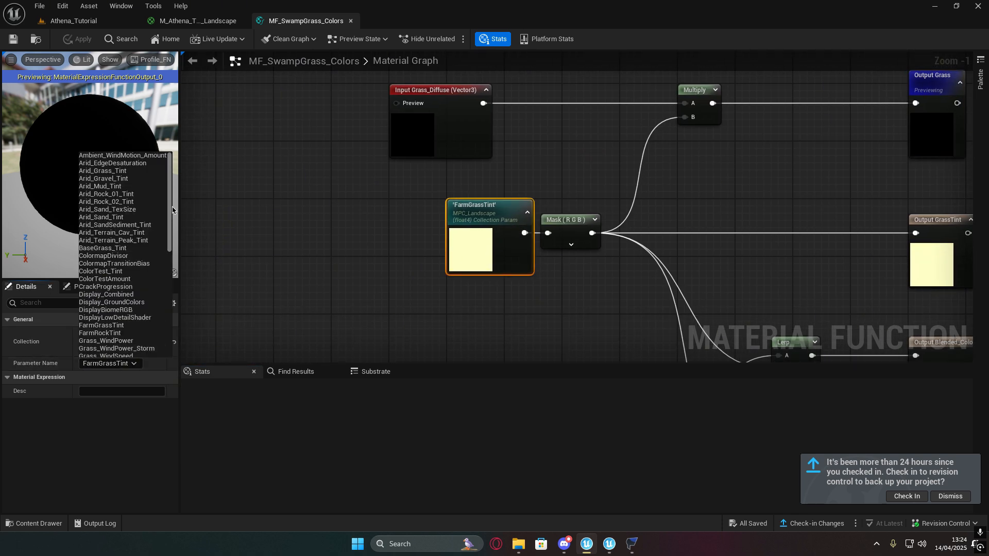
scroll(165, 240, "down", 5)
scroll(164, 240, "down", 10)
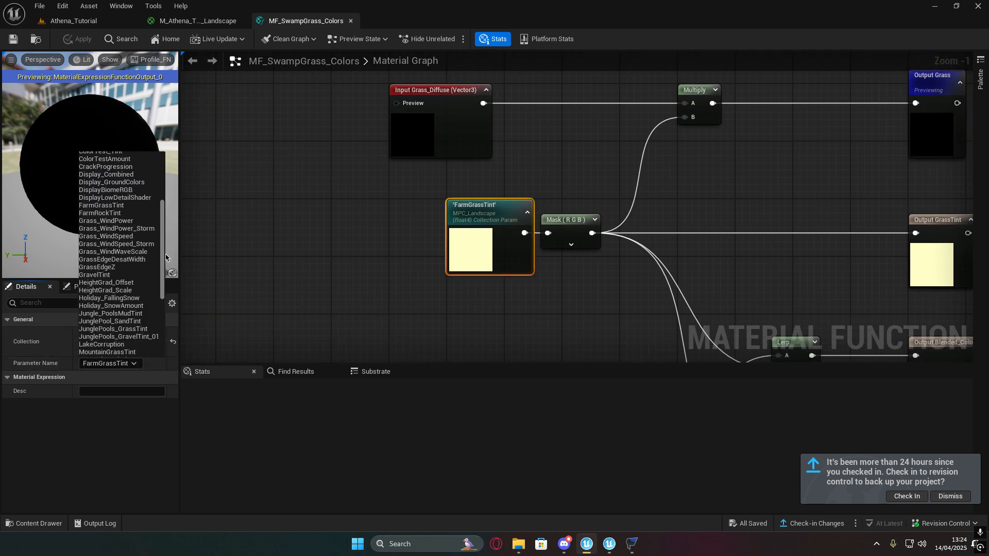
scroll(161, 305, "down", 2)
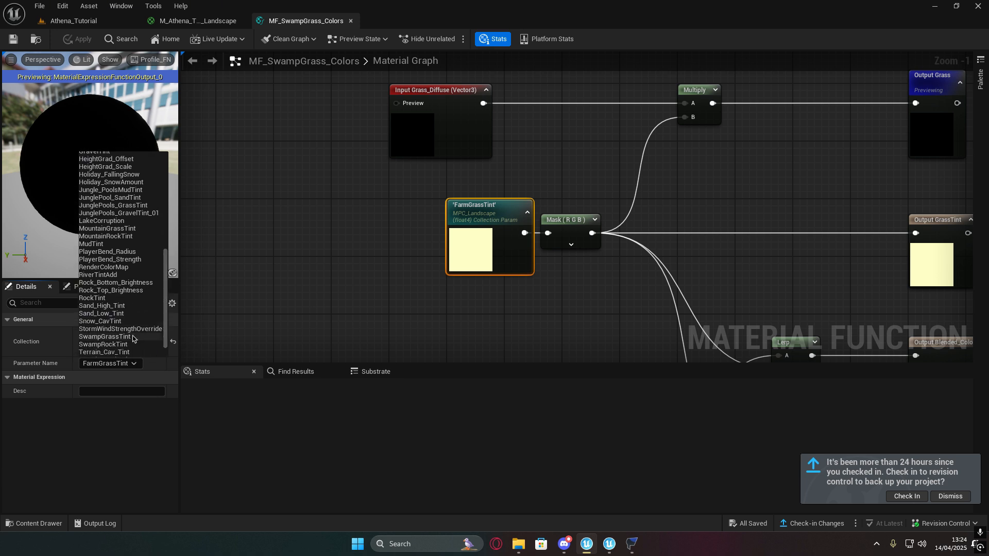
left_click(110, 320)
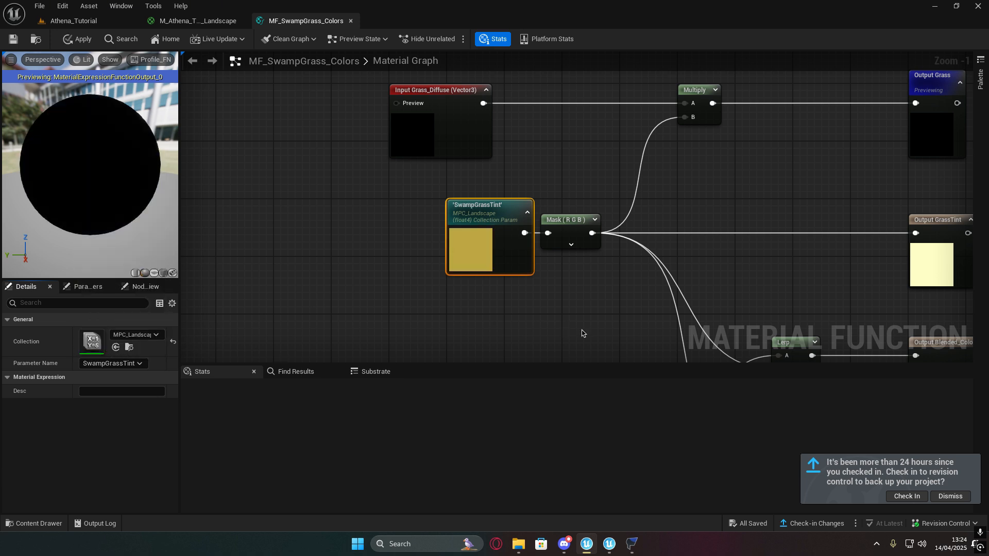
- Change the FarmRockTint collection parameter beside the Rock_Diffuse input to SwampRockTint
scroll(582, 334, "down", 3)
right_click_drag(583, 333, 527, 223)
scroll(527, 223, "up", 4)
left_click(592, 222)
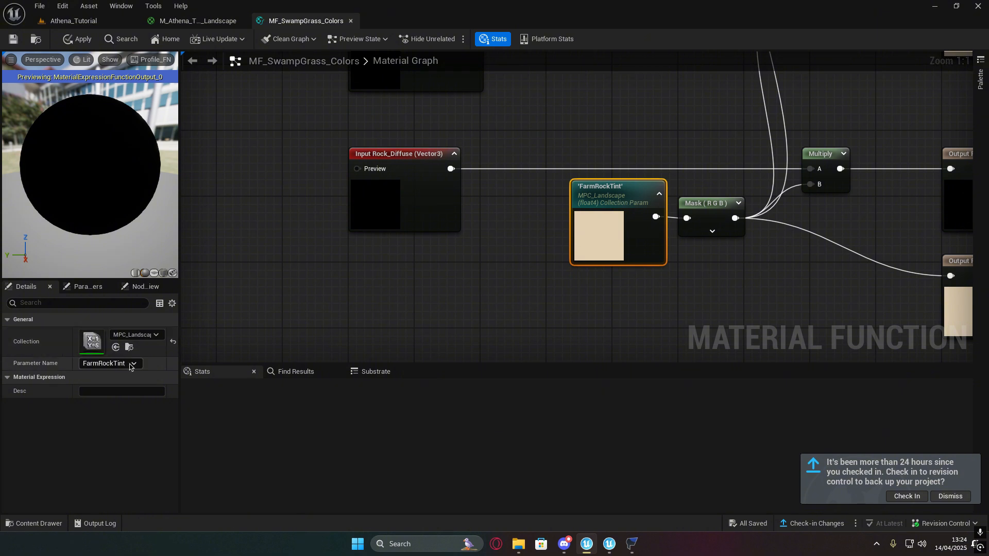
left_click(111, 363)
scroll(161, 278, "up", 2)
scroll(162, 278, "down", 5)
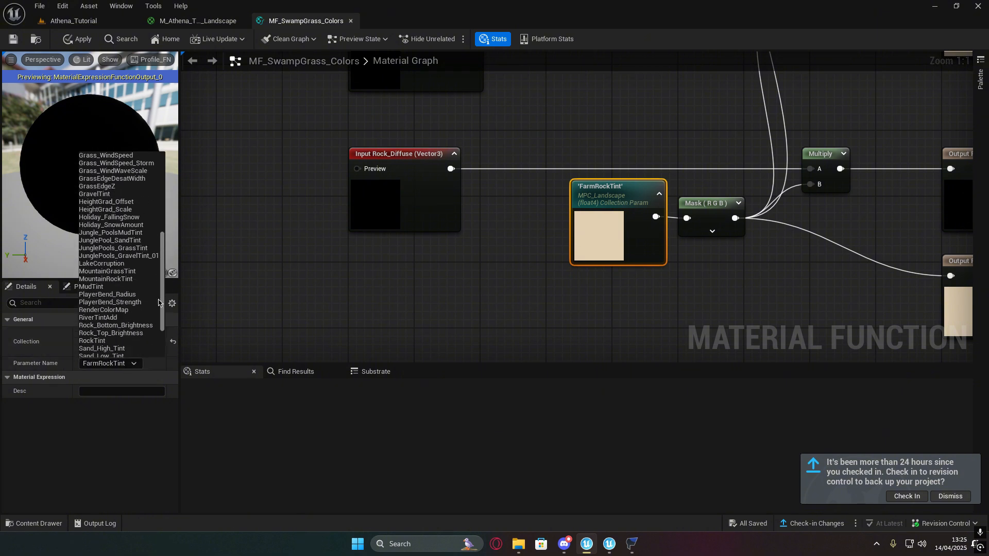
left_click(100, 327)
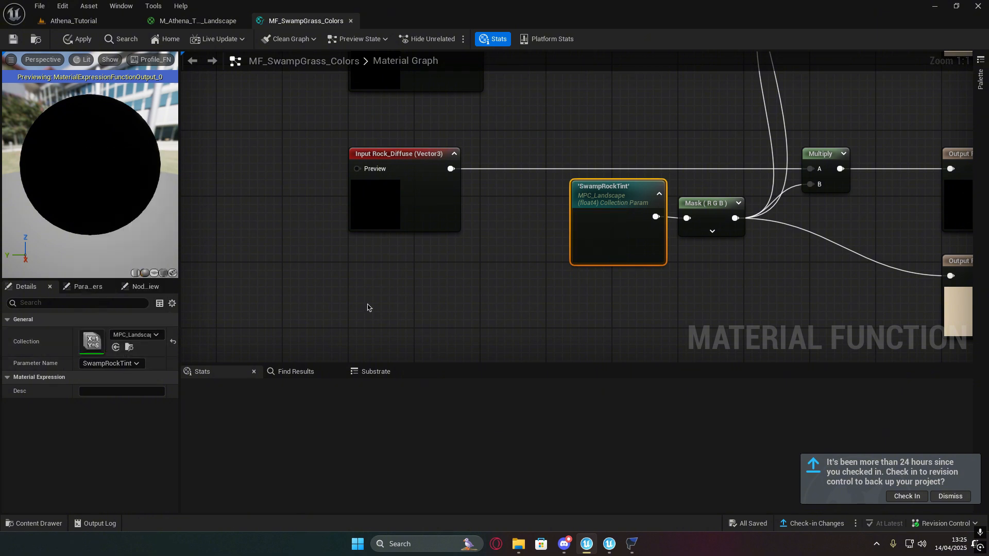
- Check the output nodes' color previews from RockTint up to Grass, and save and close MF_SwampGrass_Colors
right_click_drag(561, 294, 193, 294)
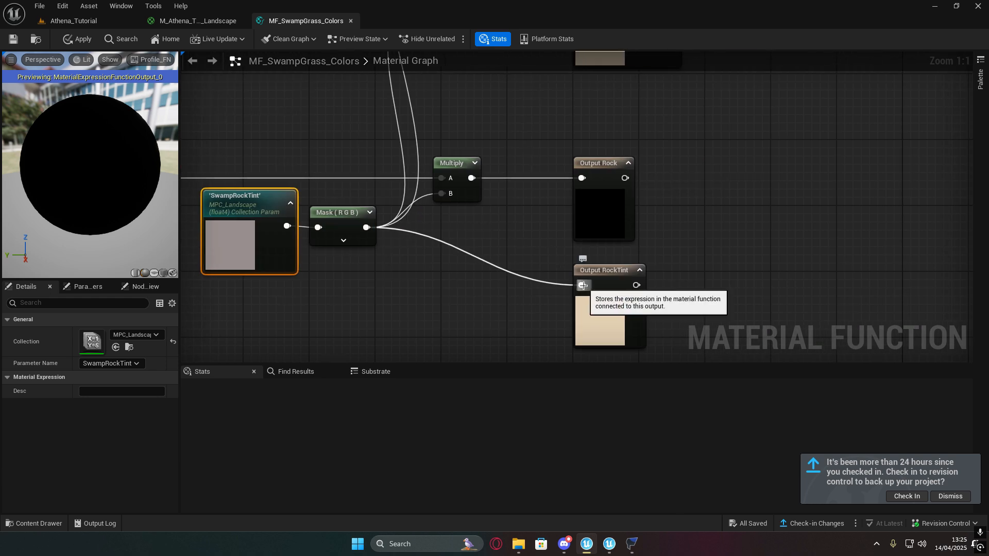
right_click_drag(592, 154, 600, 276)
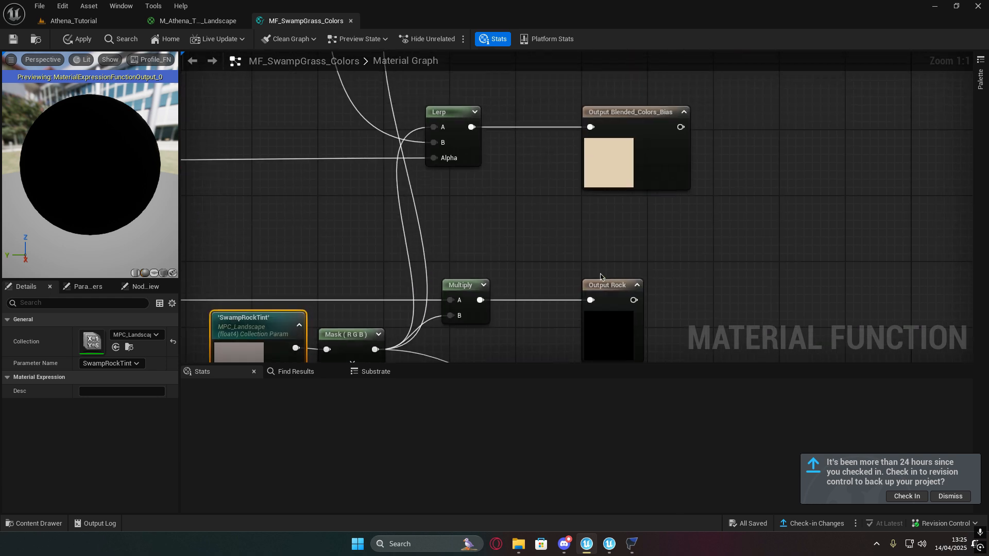
left_click(592, 145)
right_click_drag(564, 74, 566, 293)
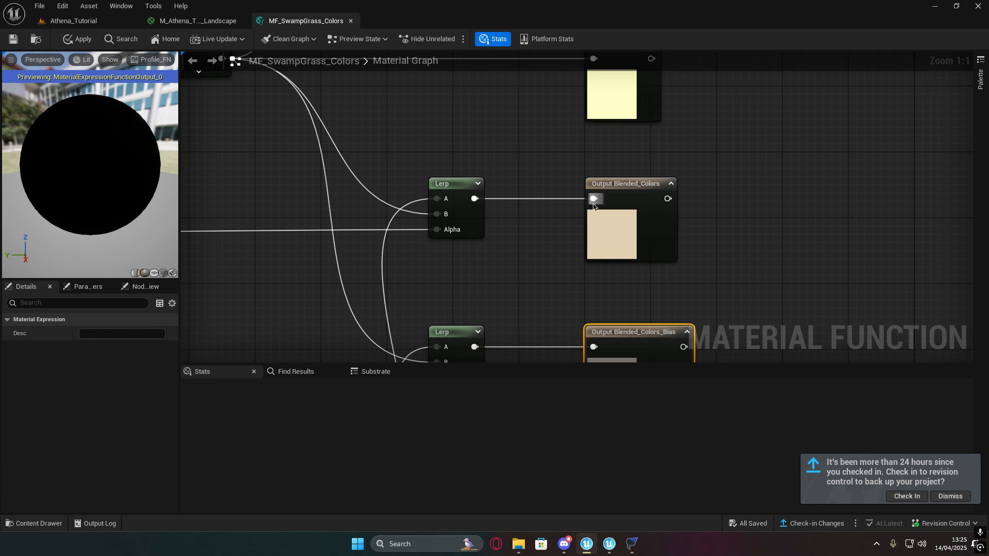
right_click_drag(520, 155, 537, 311)
right_click_drag(553, 172, 560, 274)
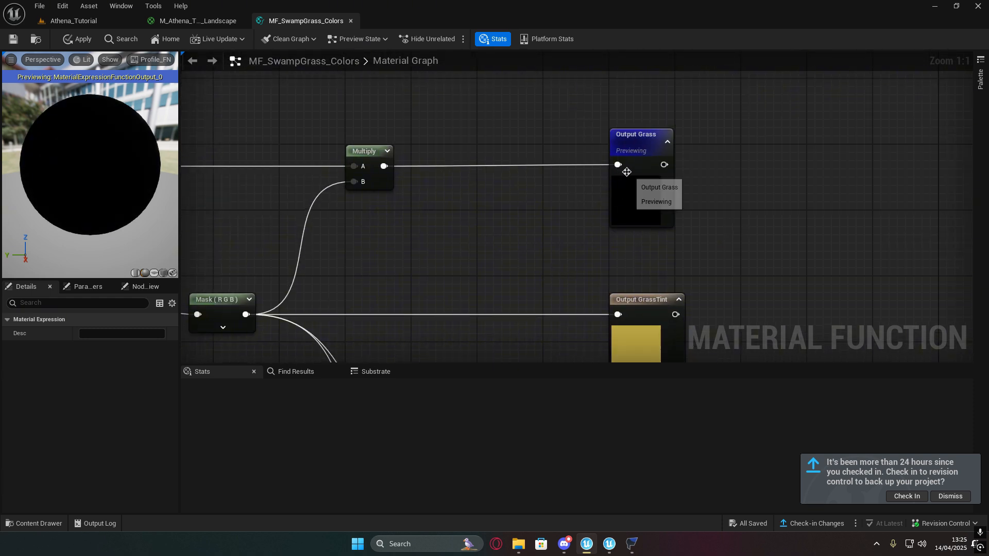
scroll(536, 155, "down", 6)
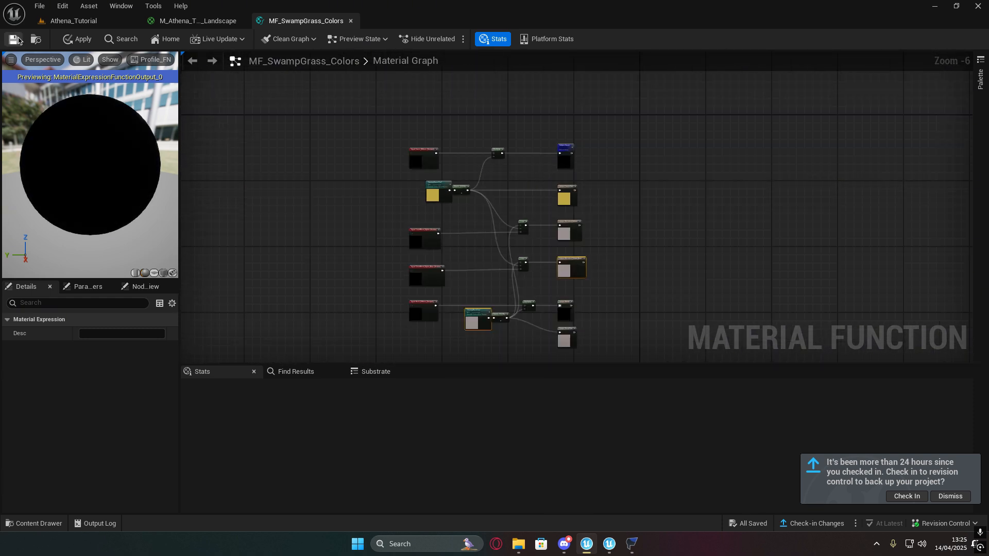
left_click(350, 21)
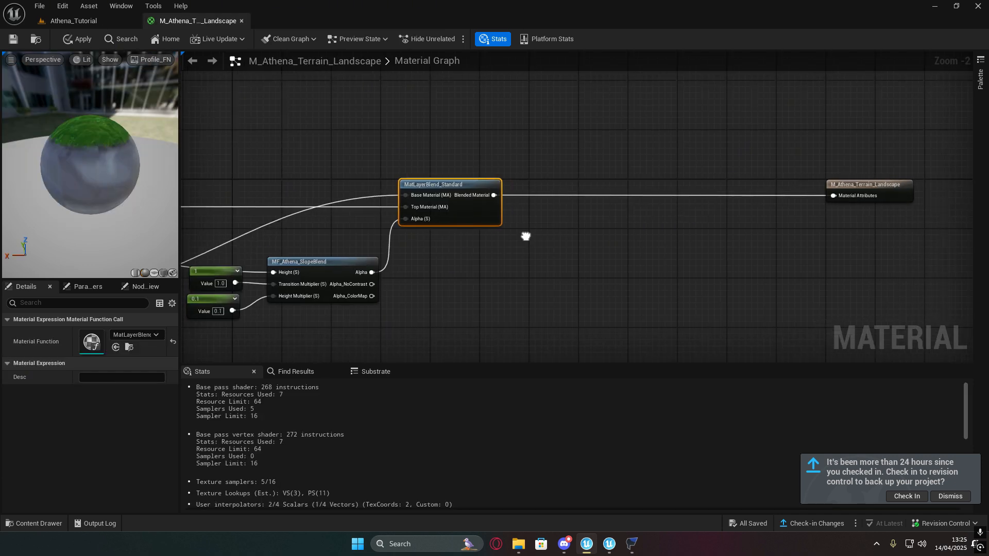
- Add a reroute node below the landscape material graph, fed by MatLayerBlend_Standard's Blended Material output
scroll(525, 236, "down", 2)
right_click_drag(526, 236, 465, 218)
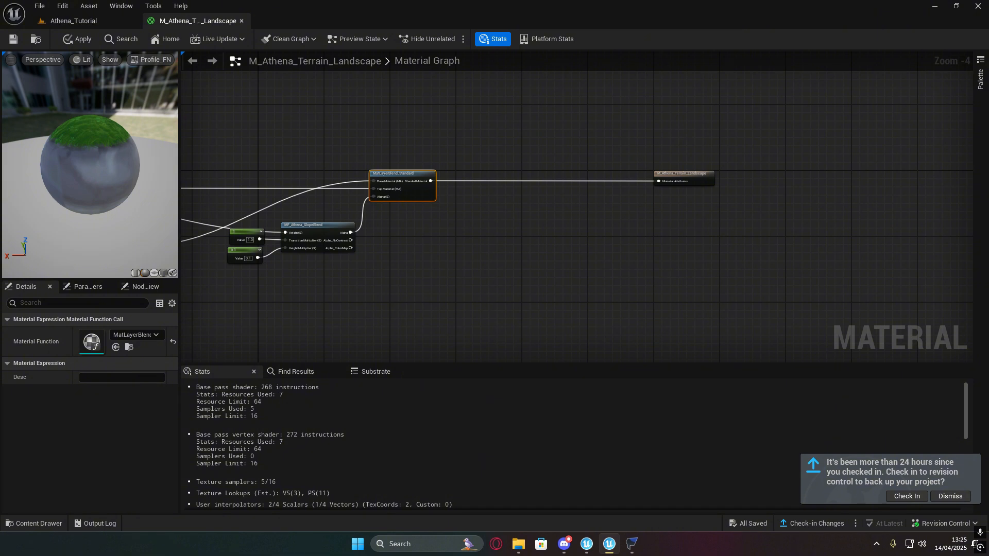
scroll(498, 242, "down", 2)
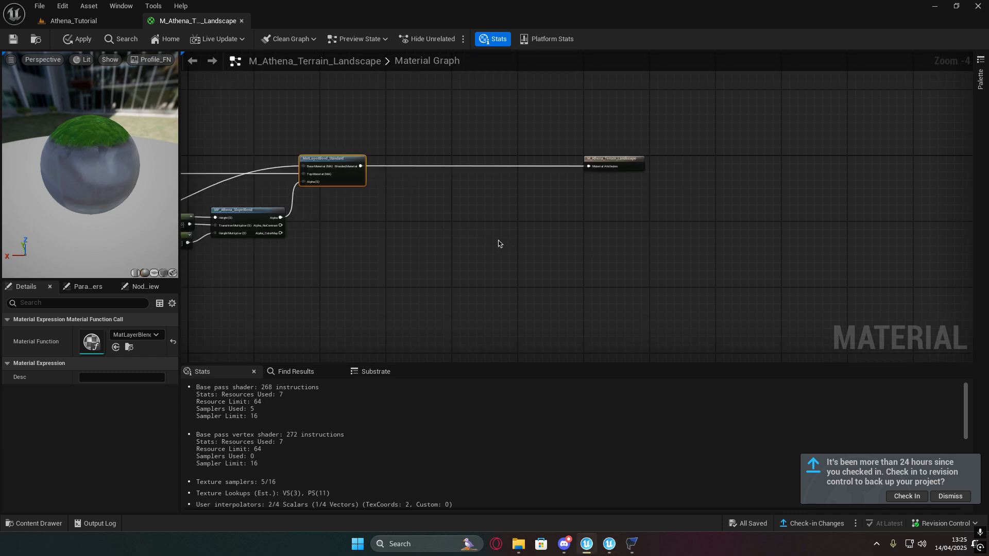
left_click_drag(421, 166, 427, 167)
scroll(426, 173, "up", 5)
right_click_drag(477, 211, 569, 253)
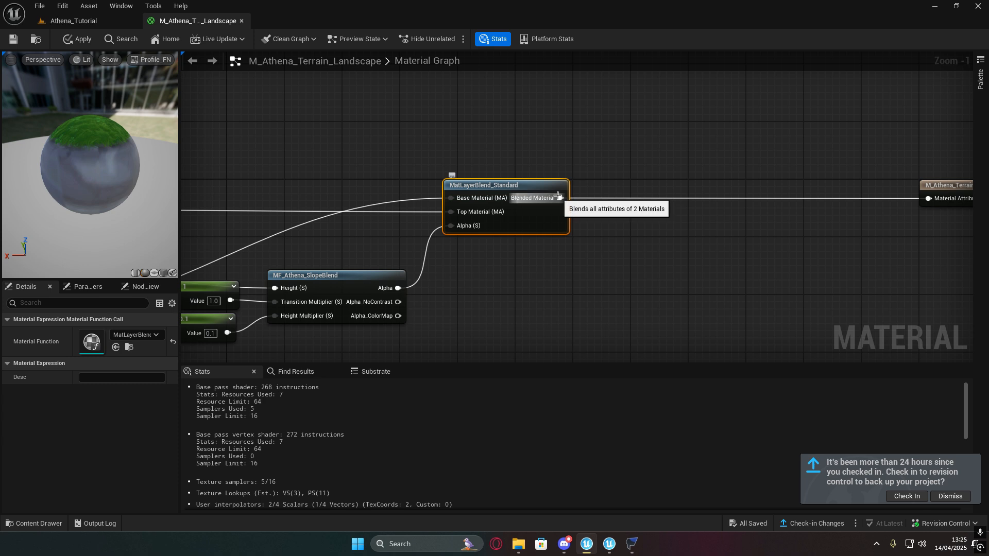
left_click_drag(560, 198, 803, 217)
type("rero")
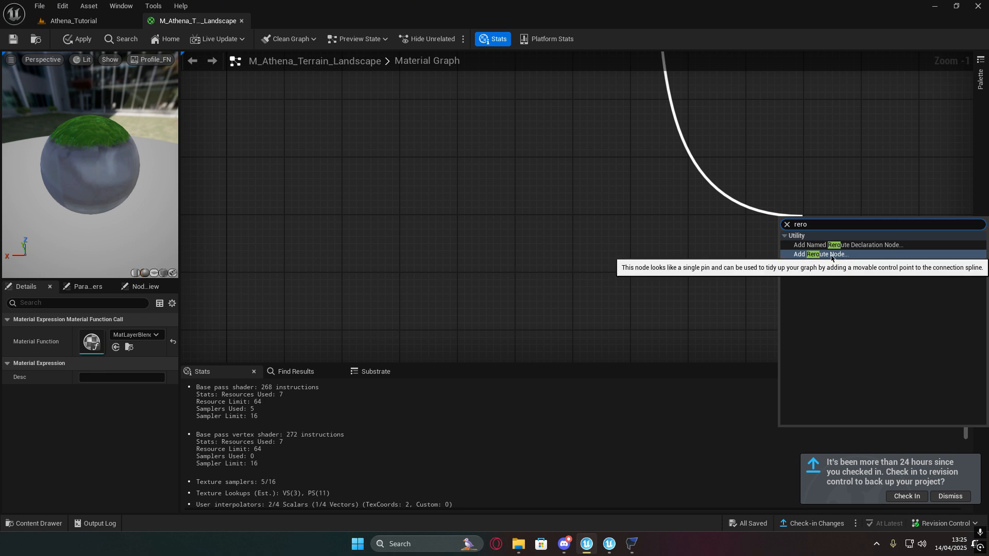
left_click(845, 255)
right_click_drag(766, 236, 503, 313)
scroll(494, 339, "down", 4)
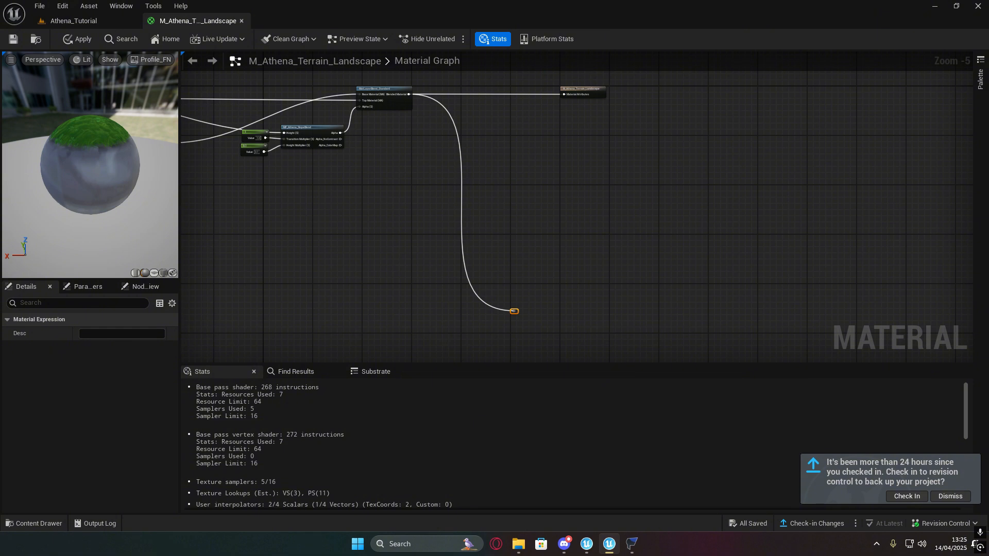
- Add a second reroute node beneath the first, fed by the Alpha output of MF_Athena_SlopeBlend
scroll(294, 103, "up", 2)
left_click_drag(367, 157, 693, 211)
type("rer")
left_click(744, 265)
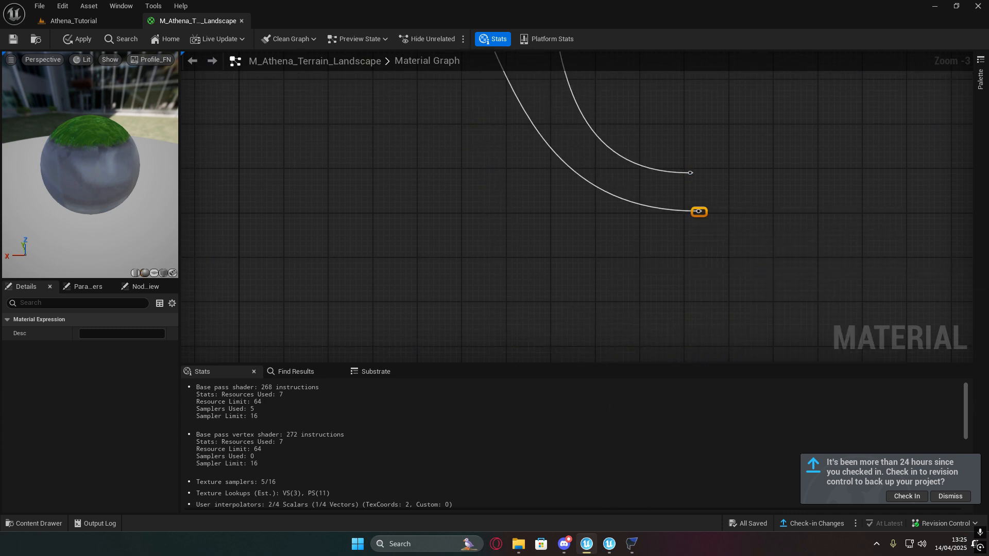
- Add a third reroute node from MF_Athena_SlopeBlend's Alpha_NoContrast output and align it beneath the other two
right_click_drag(703, 215, 647, 312)
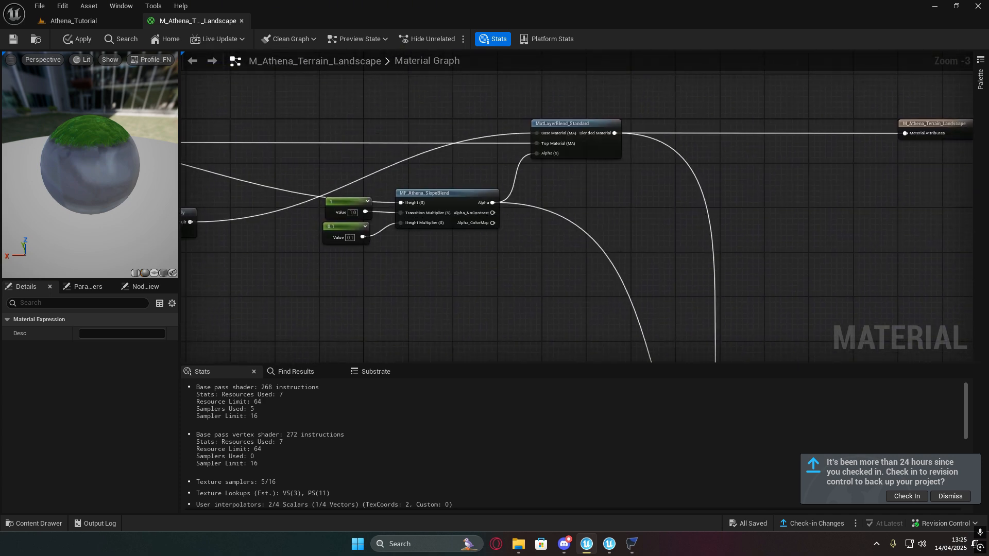
left_click_drag(492, 213, 817, 279)
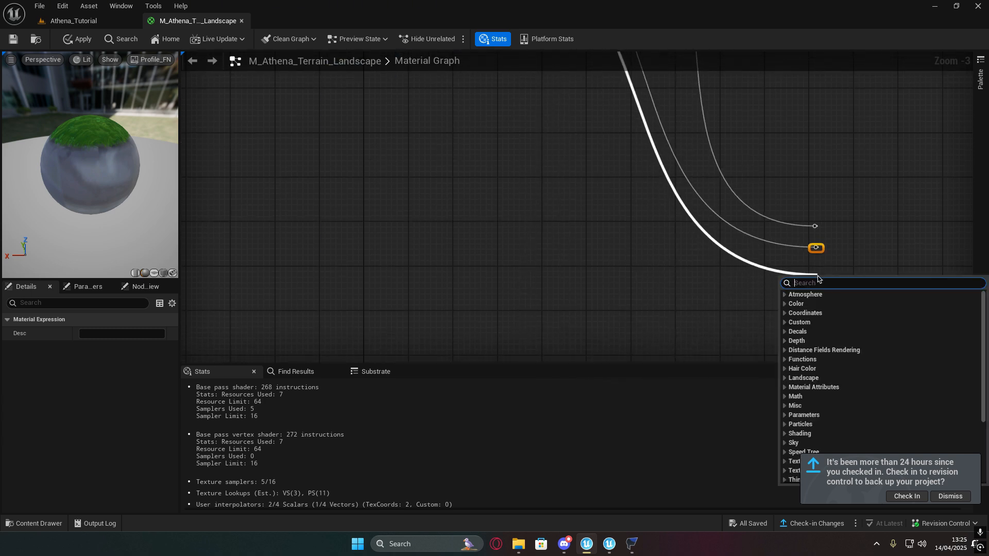
type("rero")
left_click(817, 332)
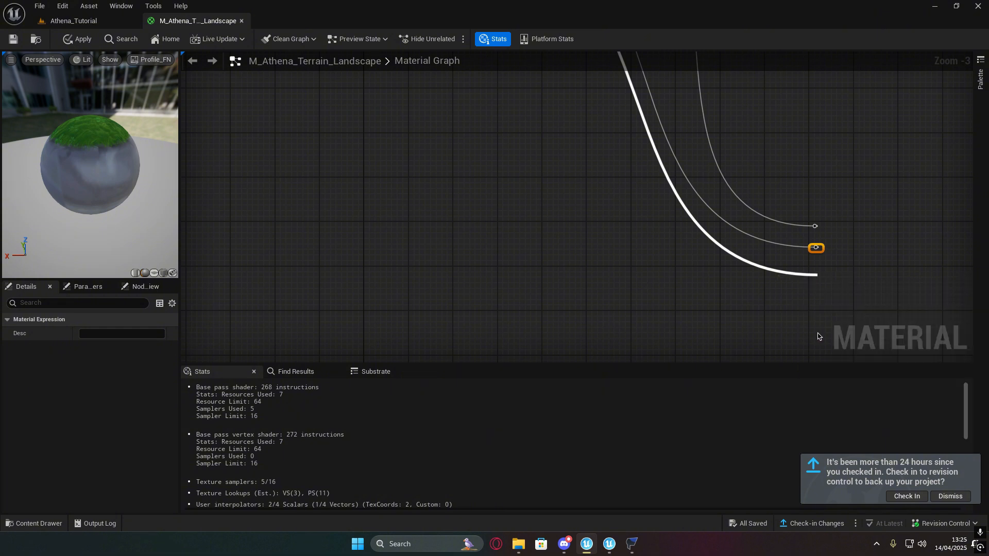
scroll(636, 236, "up", 3)
right_click_drag(836, 237, 571, 198)
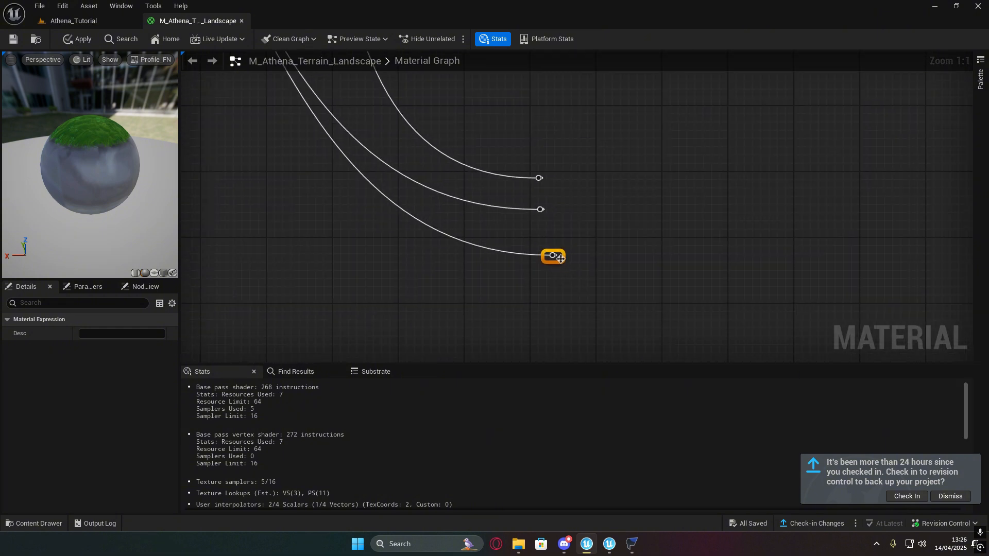
left_click_drag(564, 261, 553, 248)
right_click_drag(639, 149, 581, 182)
left_click(580, 182)
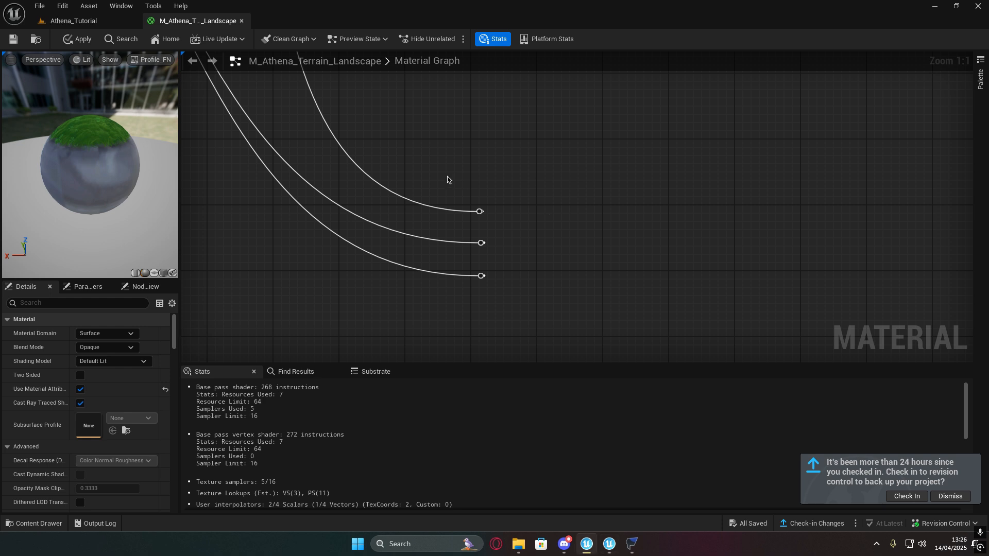
- Add a LandscapeLayerBlend node in the empty graph area to the right of the three reroute nodes
scroll(441, 179, "down", 6)
right_click(574, 210)
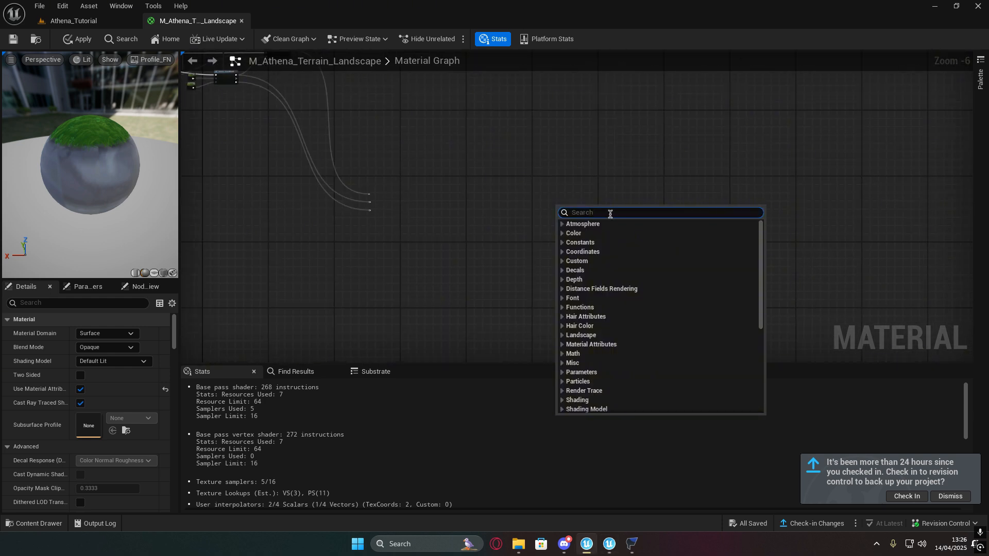
type("land")
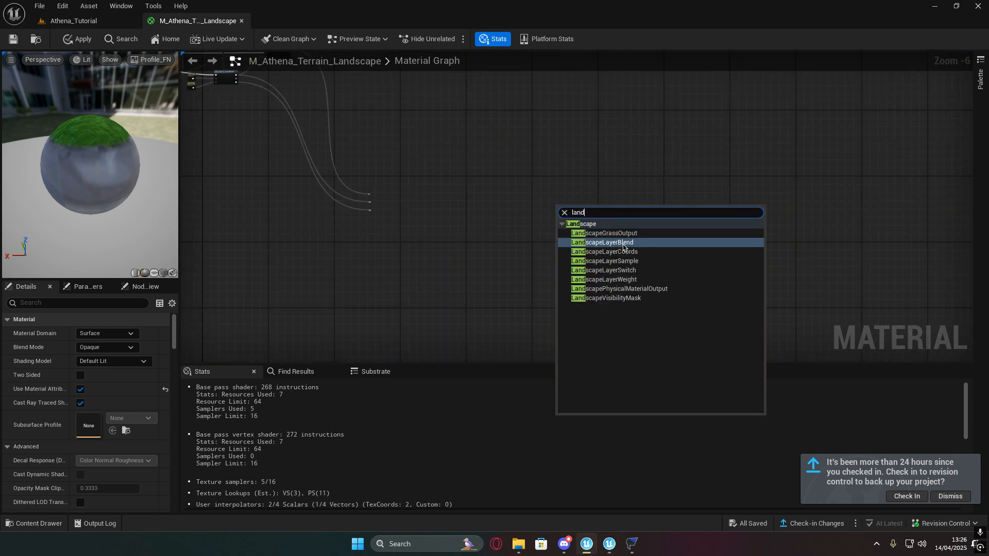
left_click(623, 245)
scroll(576, 234, "up", 4)
right_click_drag(556, 169, 609, 231)
left_click_drag(583, 230, 573, 245)
right_click_drag(536, 258, 654, 233)
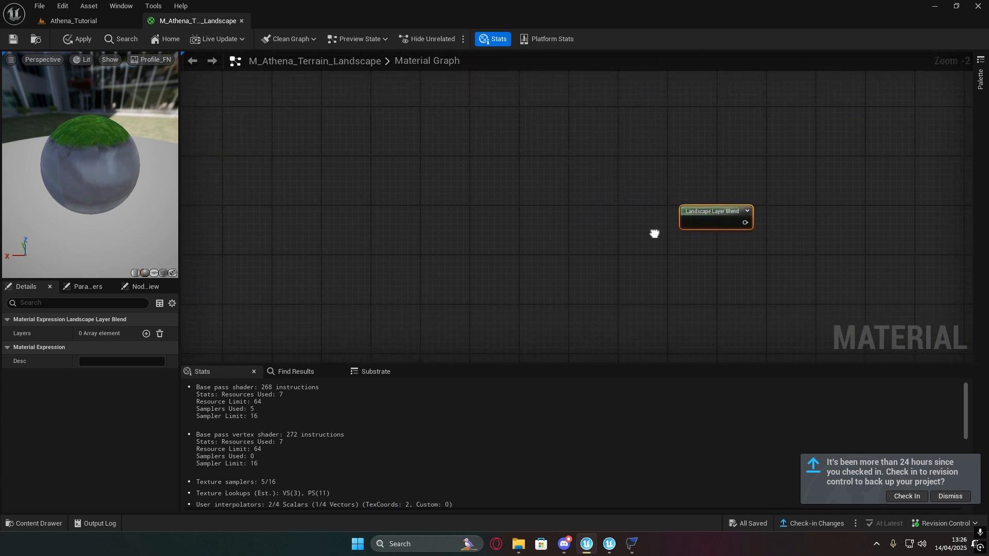
right_click_drag(758, 216, 595, 246)
left_click_drag(557, 239, 551, 196)
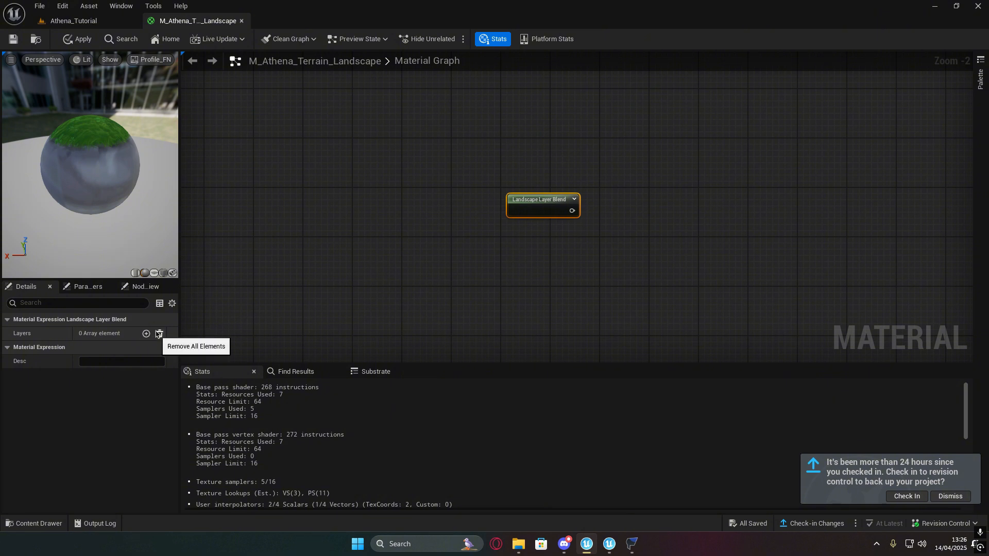
- Add four layers to the Landscape Layer Blend node and expand the settings of each one
left_click(145, 334)
left_click(145, 334)
left_click(145, 334)
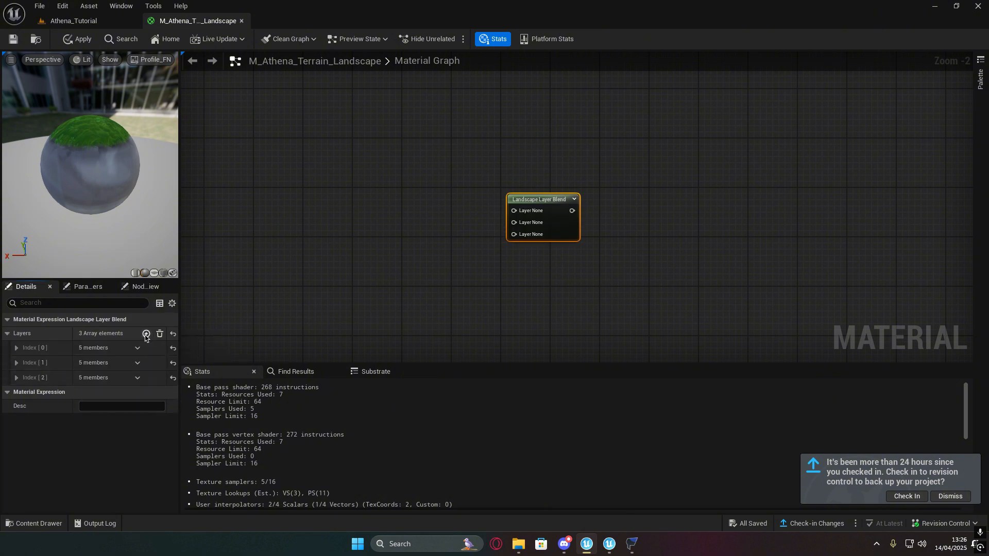
left_click(145, 334)
left_click(16, 392)
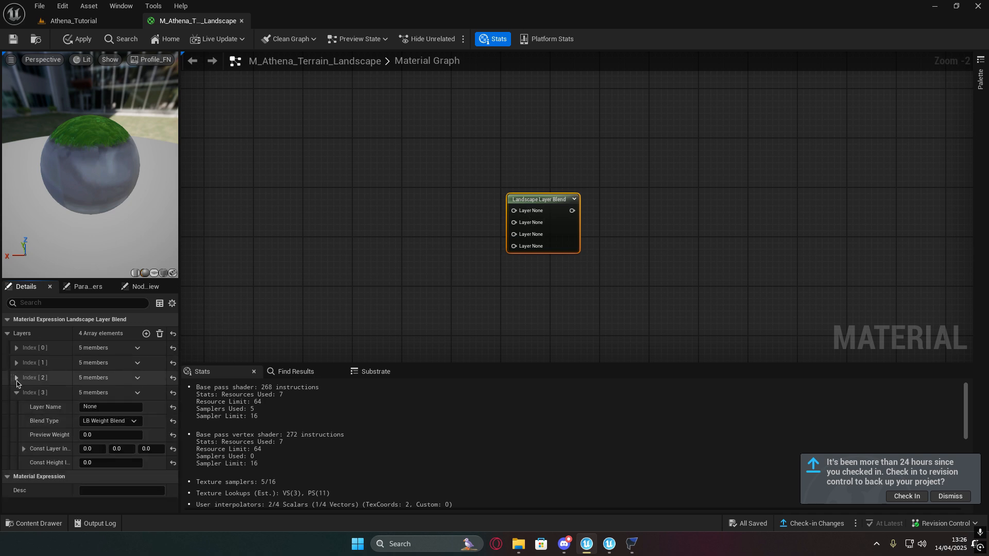
left_click(16, 380)
left_click(16, 363)
left_click(16, 348)
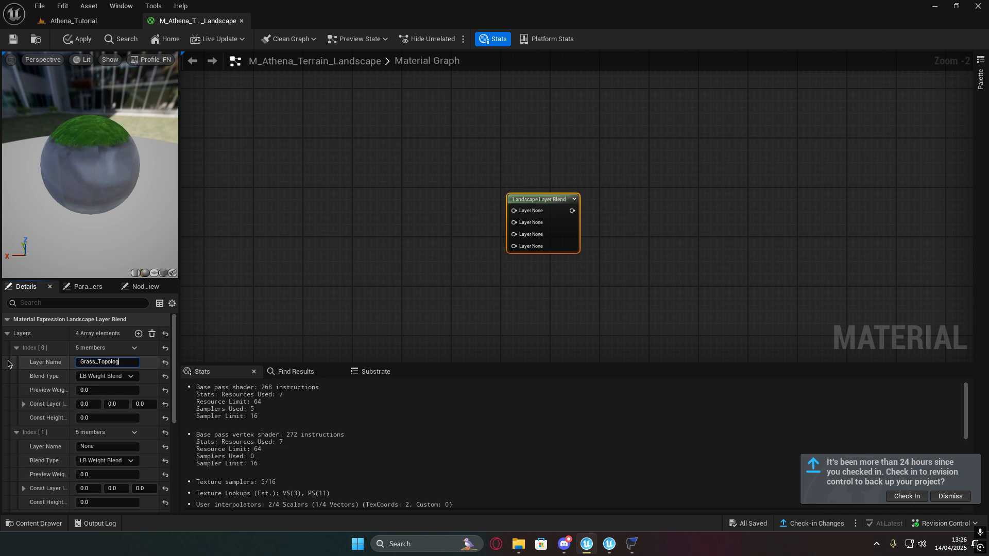
- Name the first blend layer Grass_Topology and the second Swamp_Grass
key("Return")
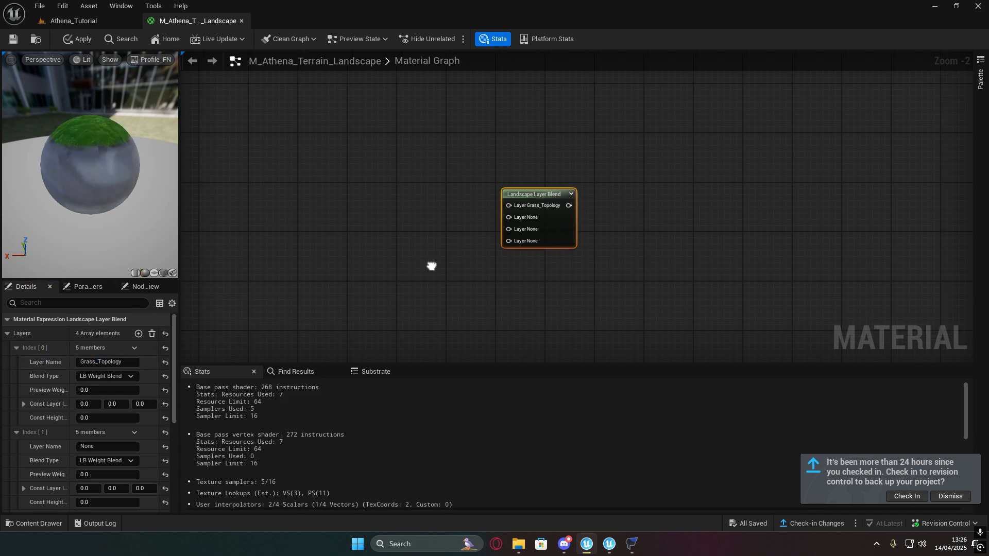
scroll(433, 267, "up", 1)
left_click(16, 347)
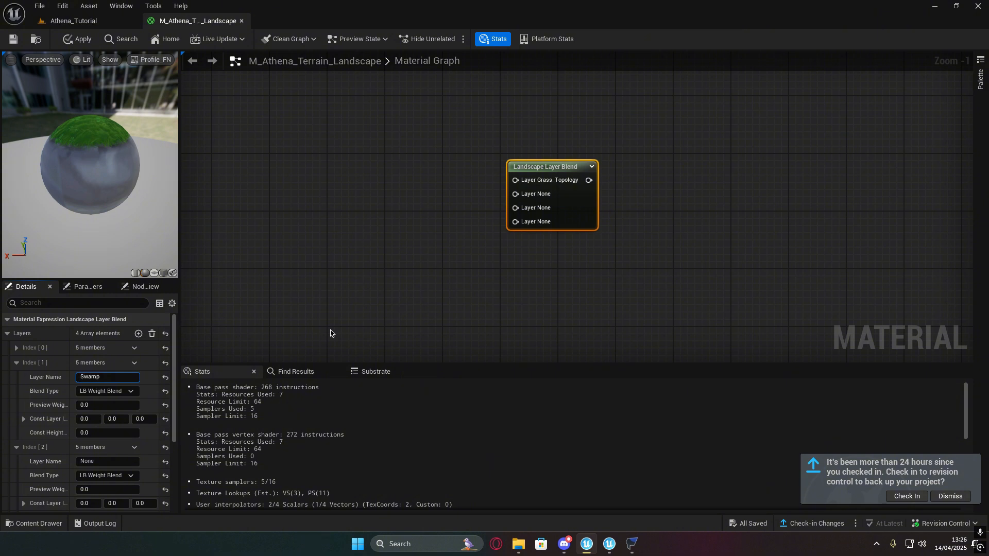
key("Return")
- Name the third blend layer Farm_Grass and the fourth Mountain_Grass
left_click(16, 362)
left_click(100, 391)
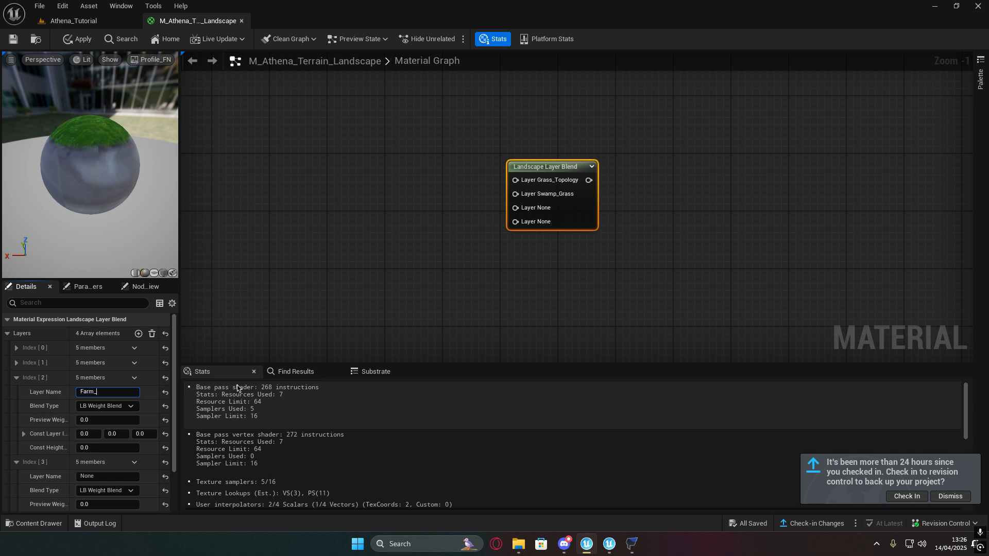
key("Return")
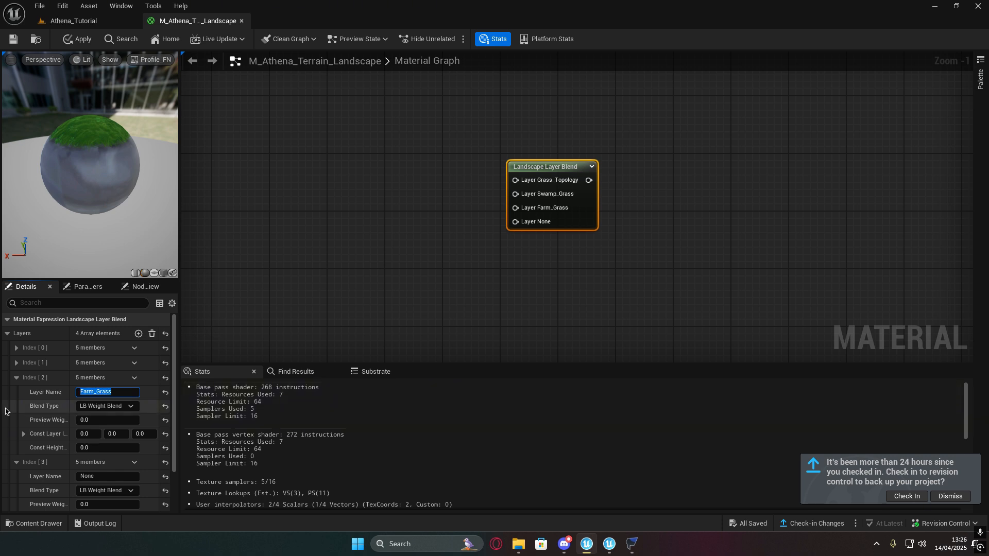
left_click(16, 377)
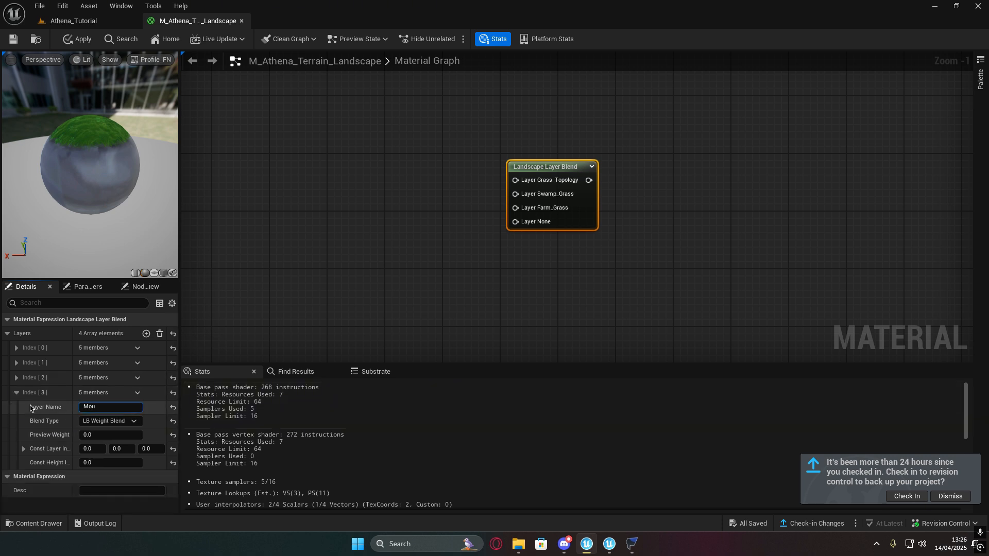
type("Mountain_Grass")
key("Return")
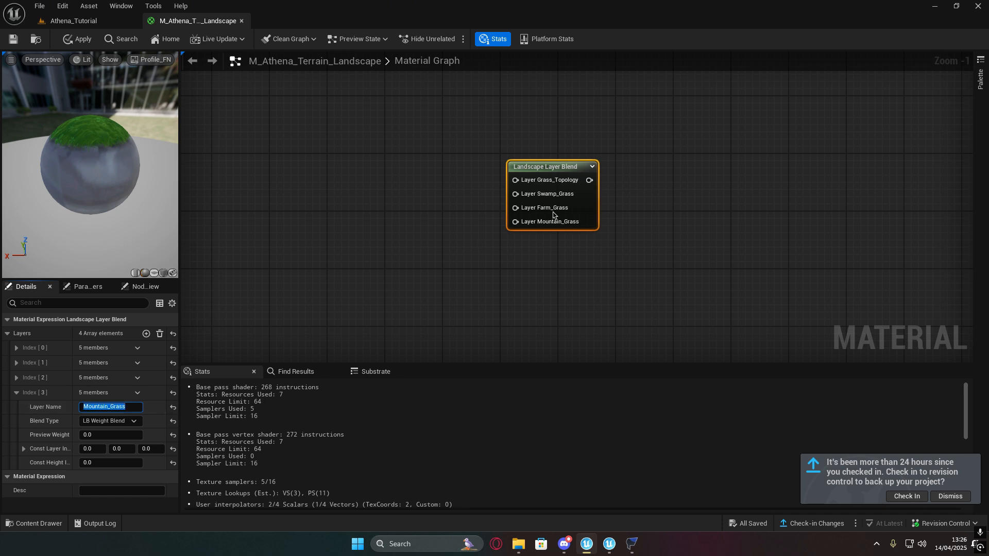
- Reposition the Landscape Layer Blend node level with the three reroute nodes, with a wide gap between them
right_click_drag(648, 227, 650, 259)
scroll(650, 259, "down", 4)
right_click_drag(527, 255, 640, 263)
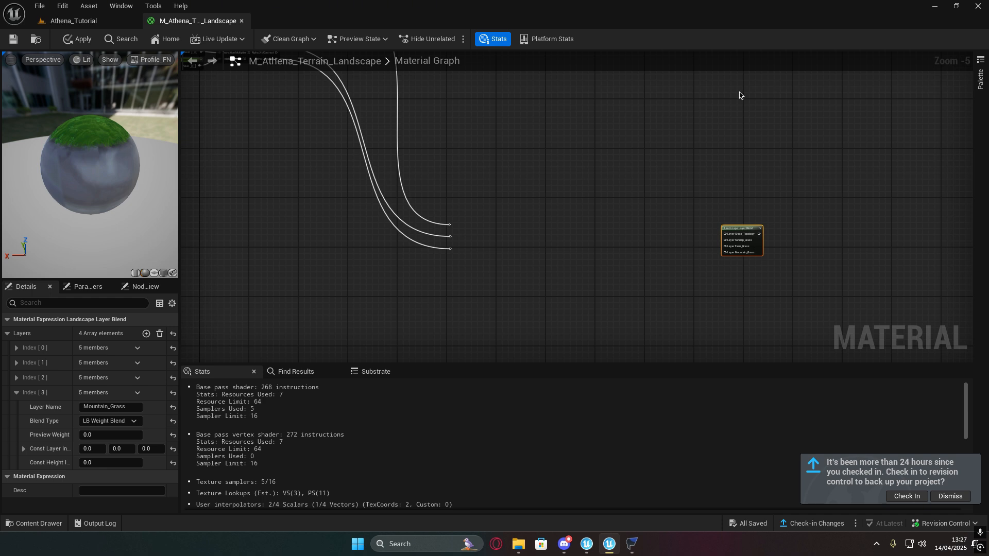
right_click_drag(664, 152, 631, 214)
left_click_drag(714, 276, 503, 282)
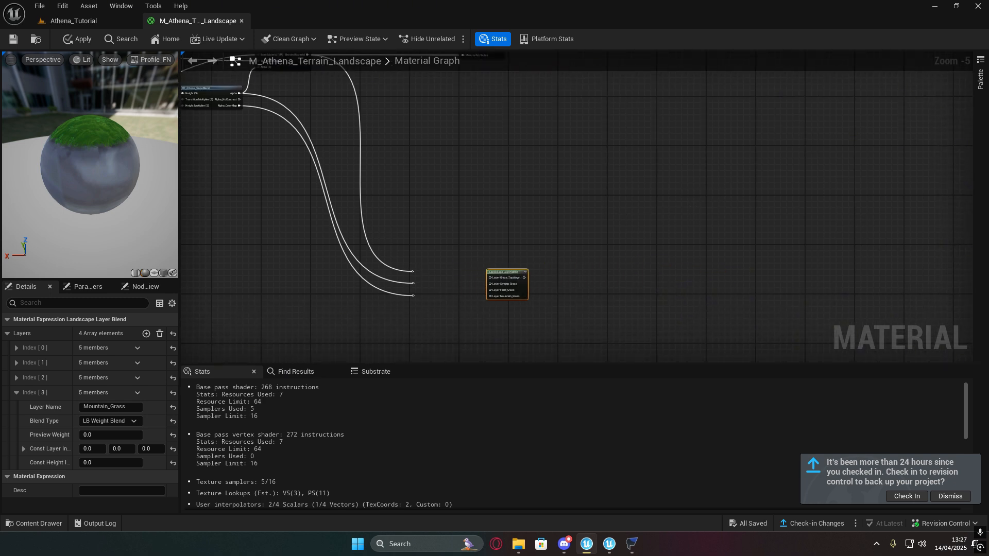
right_click_drag(492, 293, 450, 249)
left_click_drag(465, 233, 591, 231)
right_click_drag(498, 232, 607, 232)
scroll(607, 231, "up", 3)
right_click_drag(549, 197, 611, 258)
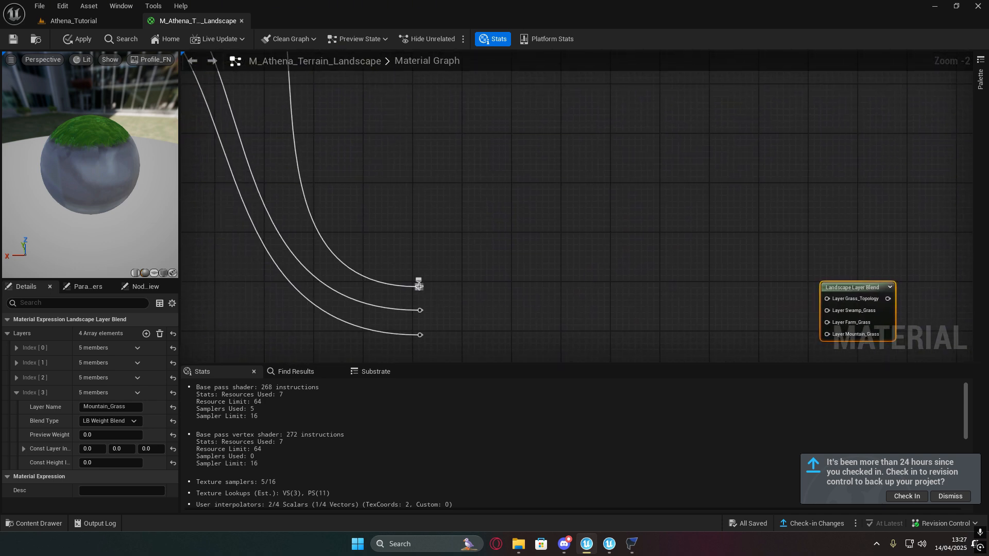
left_click_drag(419, 285, 531, 107)
type("func")
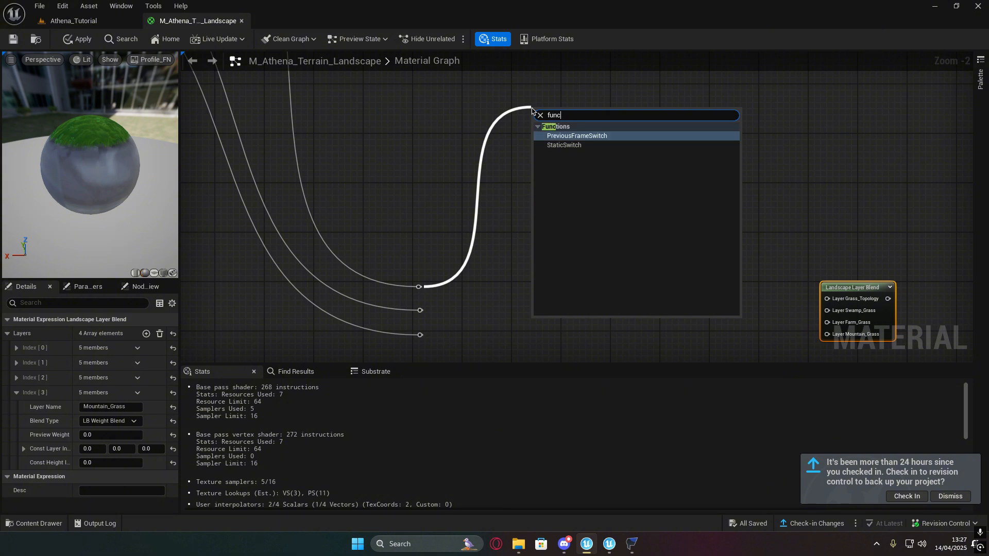
right_click_drag(532, 107, 480, 122)
- Add a MaterialFunctionCall node above the reroute nodes and assign MF_Athena_Material_BaseMultiply as its material function
right_click(531, 113)
type("func")
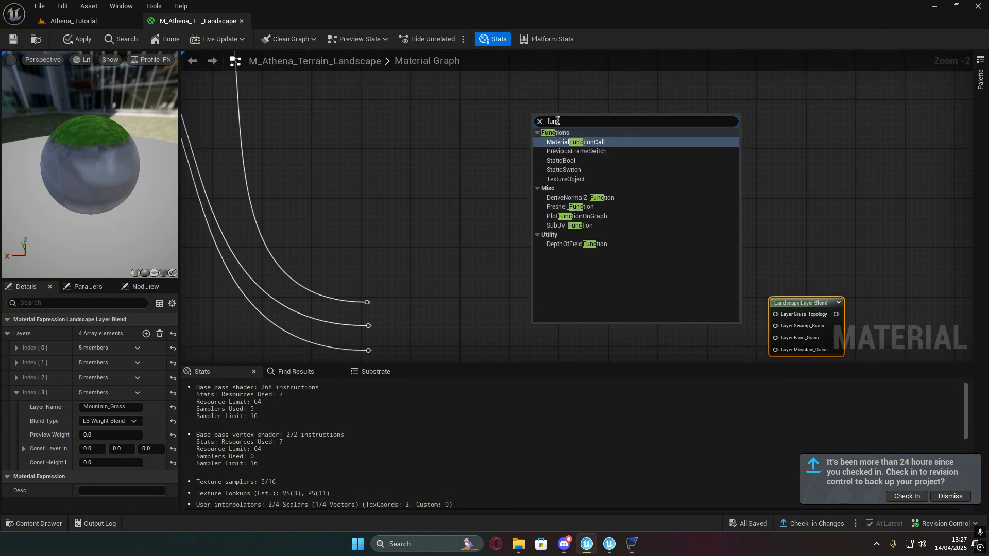
left_click(582, 142)
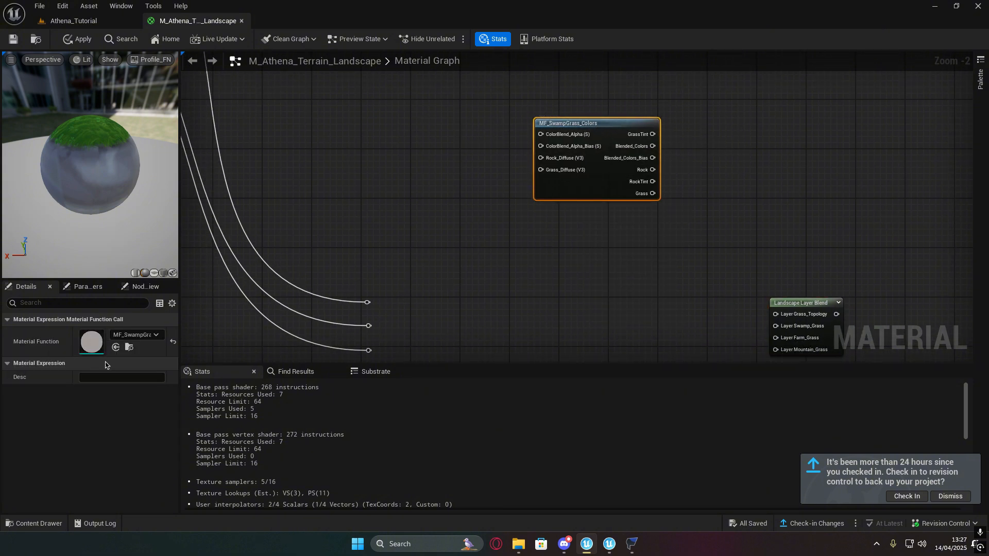
left_click(133, 335)
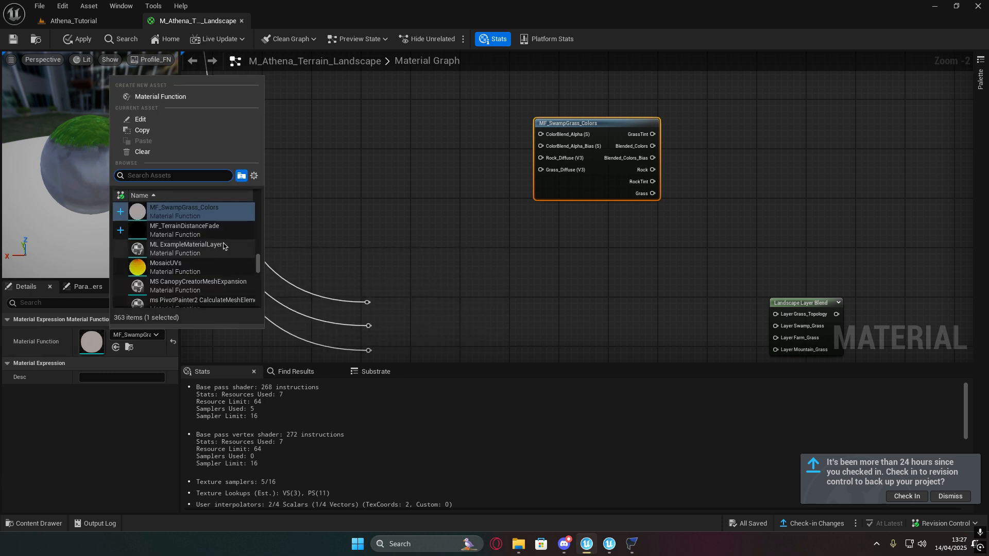
scroll(223, 246, "up", 5)
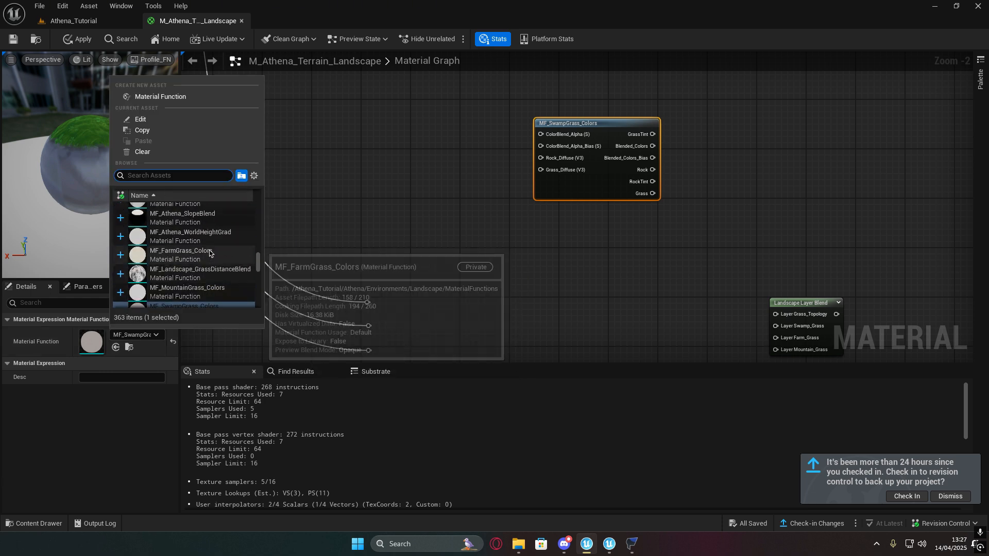
scroll(210, 253, "up", 6)
left_click(219, 234)
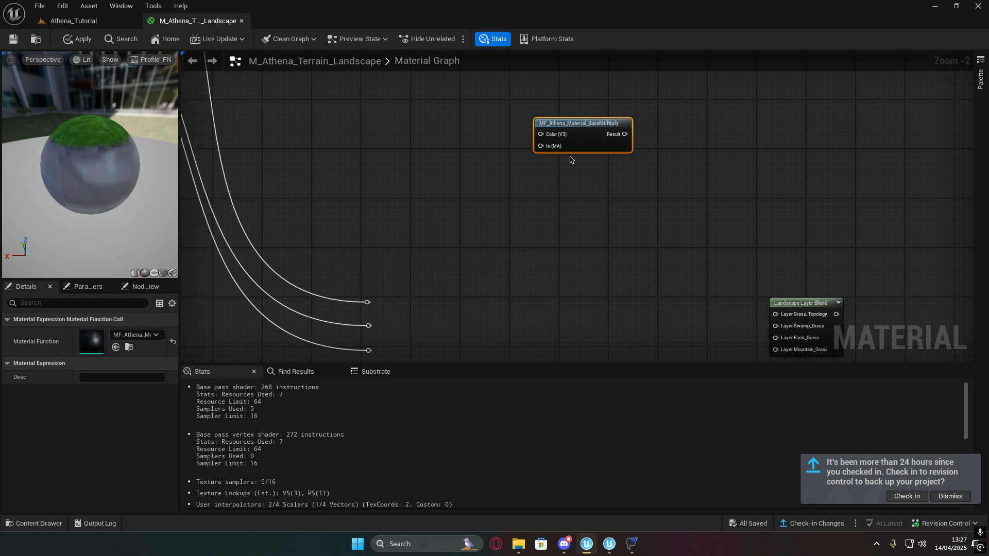
left_click_drag(583, 126, 602, 140)
- Duplicate the MF_Athena_Material_BaseMultiply node three times, stack the copies beneath it, and lower the whole stack beside the Landscape Layer Blend
right_click_drag(638, 175, 559, 209)
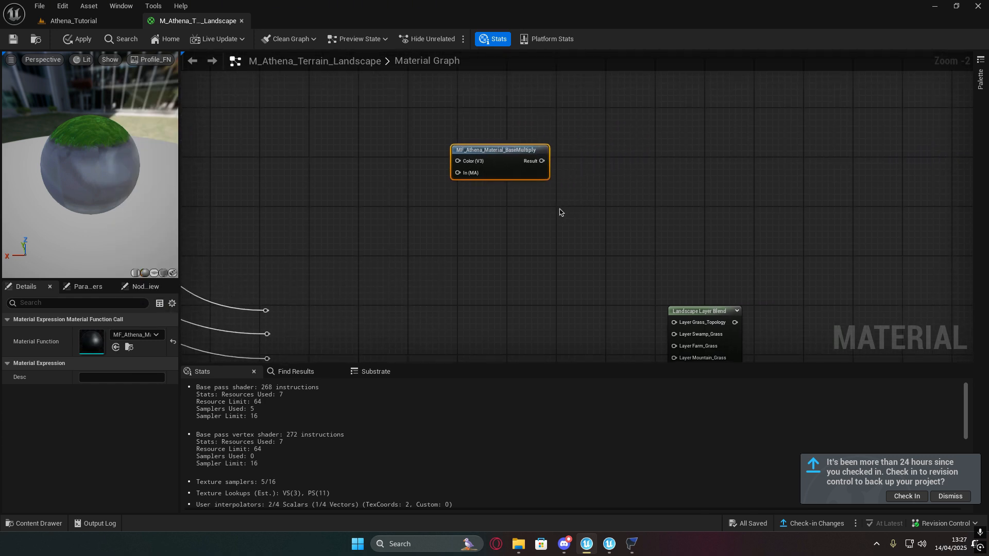
key("ctrl+v")
left_click_drag(534, 215, 472, 202)
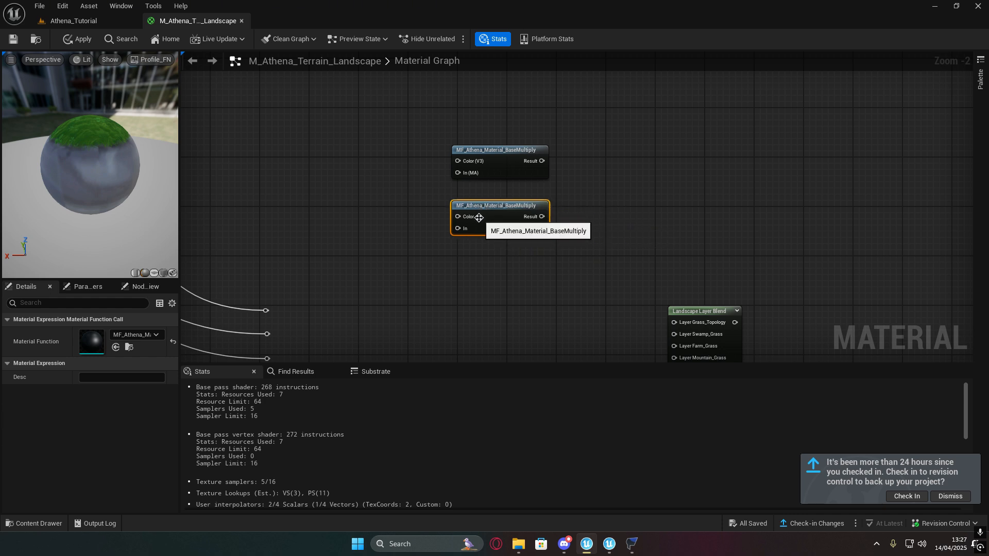
right_click_drag(507, 292, 481, 229)
key("ctrl+v")
left_click_drag(511, 257, 464, 198)
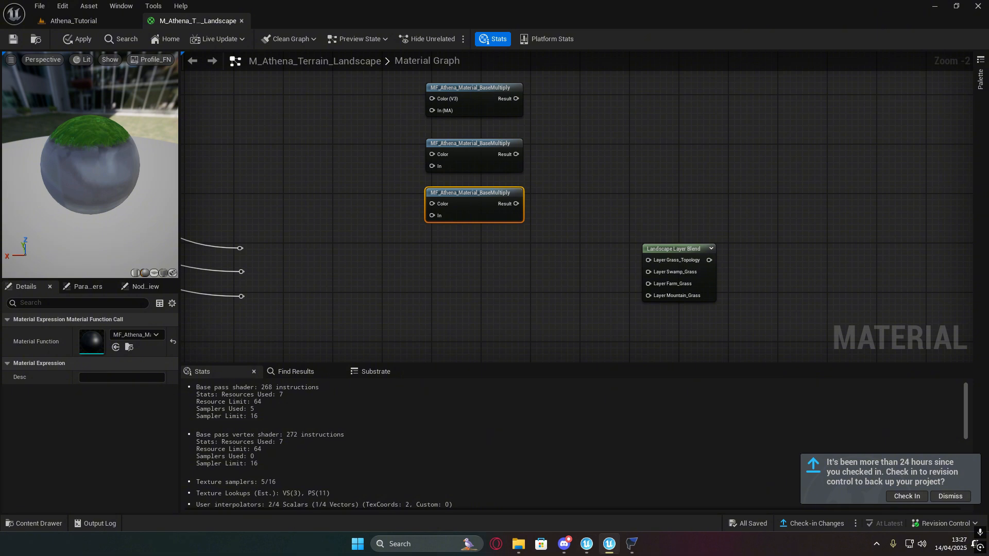
right_click_drag(441, 301, 505, 306)
key("ctrl+v")
left_click_drag(554, 287, 536, 257)
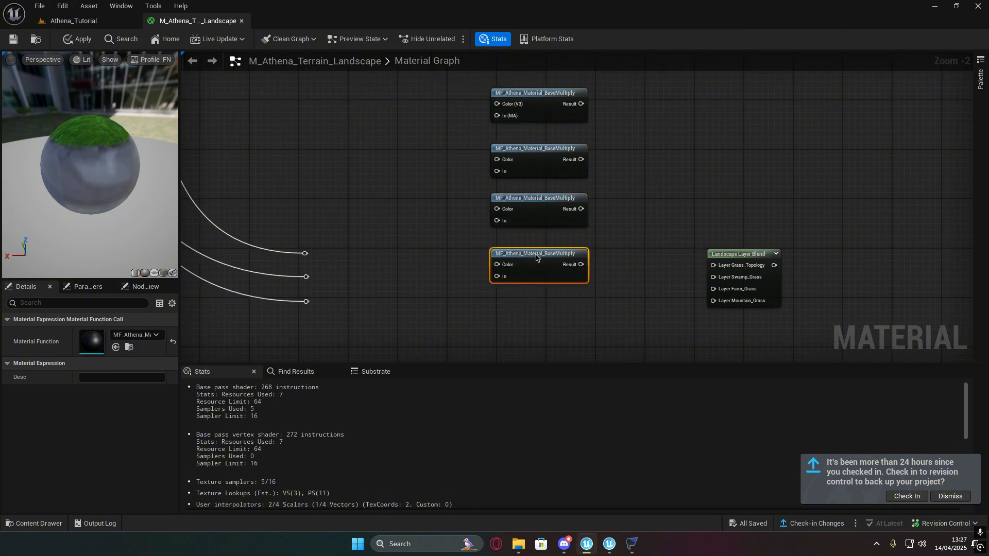
right_click_drag(631, 219, 650, 260)
left_click_drag(457, 128, 595, 336)
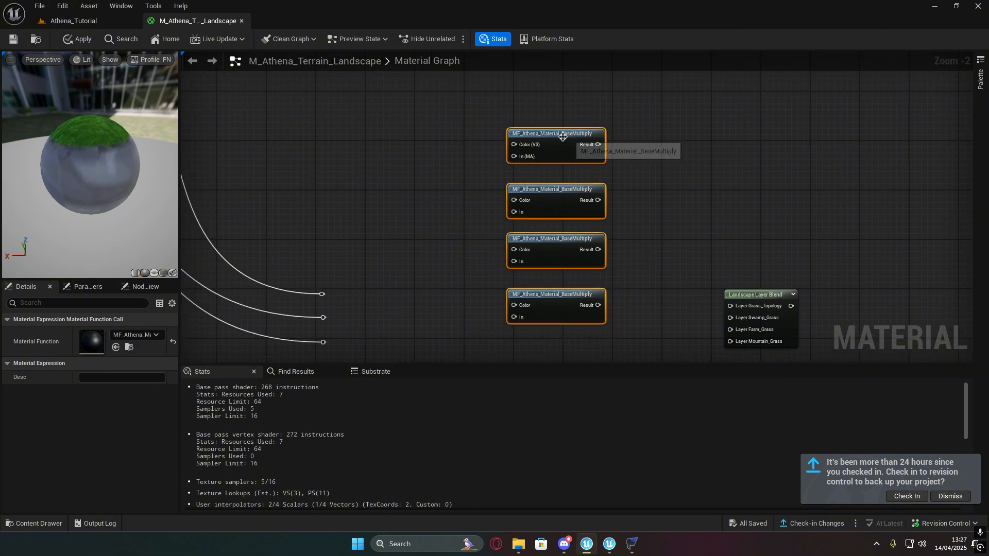
left_click_drag(564, 142, 562, 219)
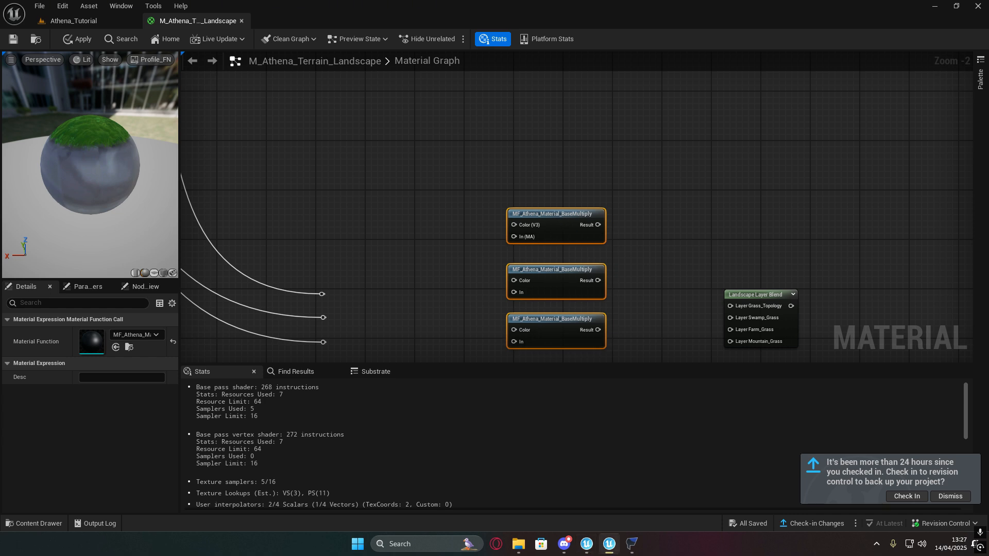
- Connect the four BaseMultiply Result outputs, from top to bottom, to the Grass_Topology, Swamp_Grass, Farm_Grass and Mountain_Grass layer inputs
right_click_drag(764, 215, 617, 95)
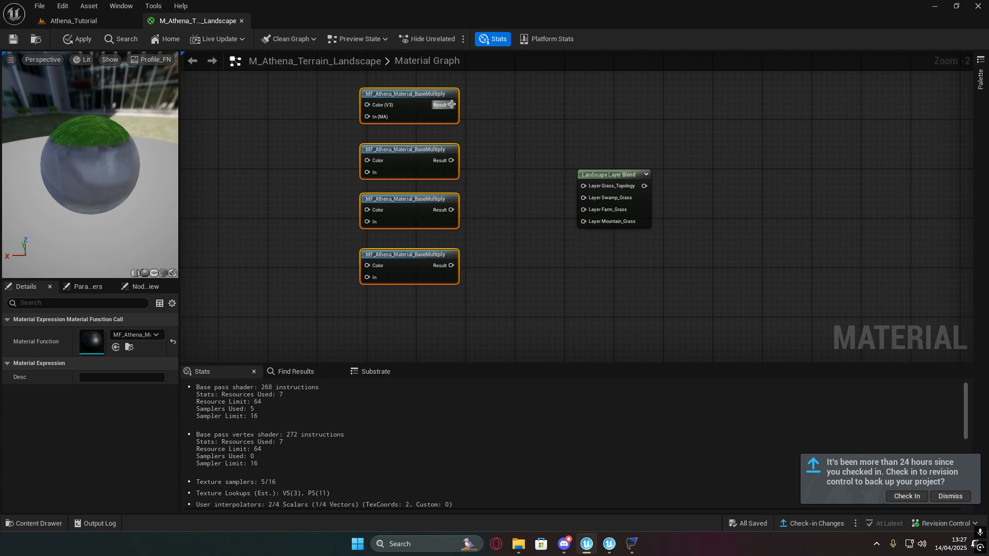
left_click_drag(451, 104, 583, 186)
left_click_drag(451, 160, 584, 198)
left_click_drag(451, 210, 583, 211)
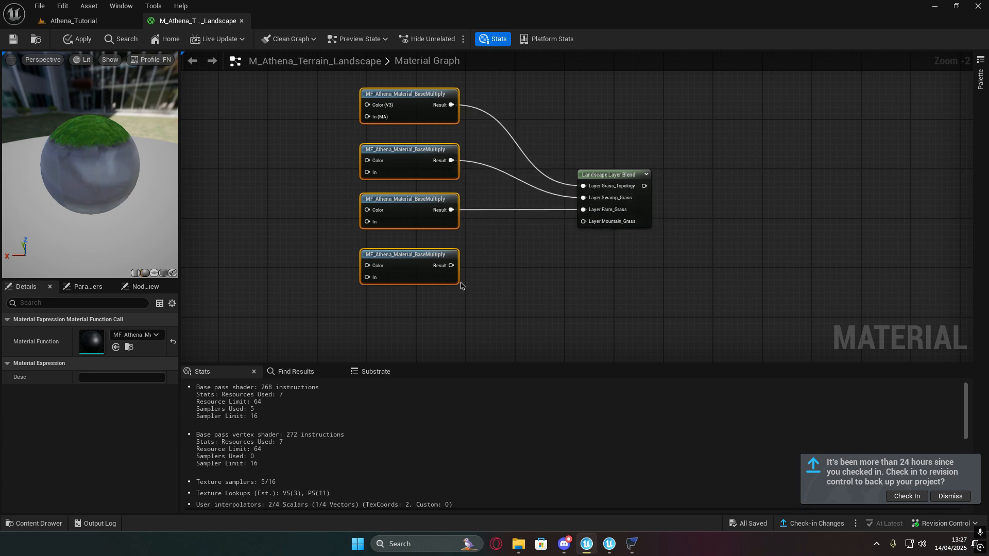
left_click_drag(451, 265, 583, 222)
- Shift the four BaseMultiply nodes down around the Landscape Layer Blend's height and move the lower two further below the upper pair
left_click_drag(429, 103, 429, 121)
right_click_drag(535, 143, 620, 150)
left_click(619, 145)
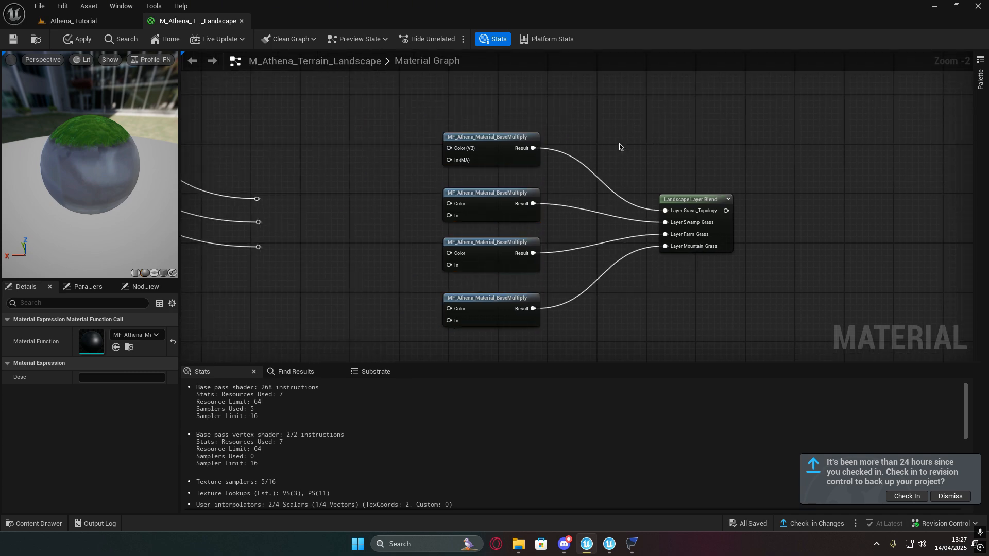
scroll(666, 186, "down", 3)
mouse_move(571, 142)
left_mouse_down()
mouse_move(579, 195)
mouse_move(572, 161)
left_mouse_up()
scroll(623, 160, "up", 1)
scroll(627, 154, "up", 2)
right_click_drag(633, 144, 652, 200)
left_click(650, 199)
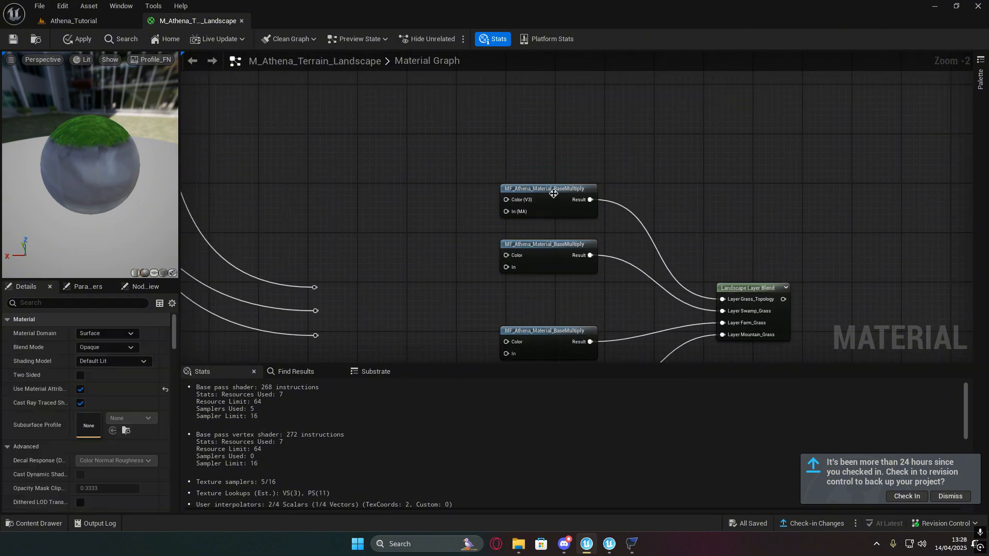
- Spread the four BaseMultiply nodes further apart vertically and select them together with the Landscape Layer Blend node
left_click(555, 191)
left_click_drag(555, 191, 552, 157)
right_click_drag(579, 216, 565, 75)
left_click_drag(540, 247, 540, 283)
left_click_drag(469, 196, 535, 288)
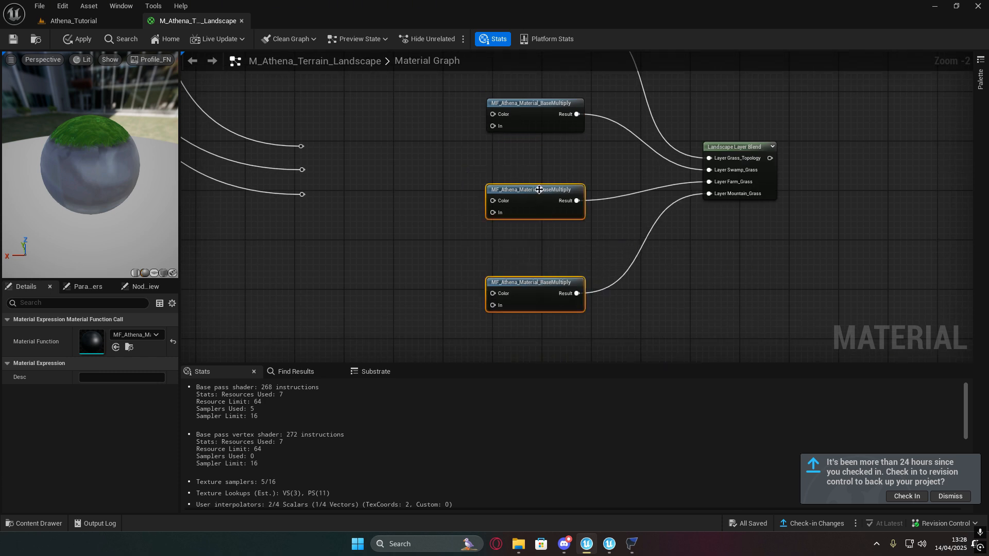
left_click_drag(538, 189, 538, 218)
scroll(538, 224, "down", 3)
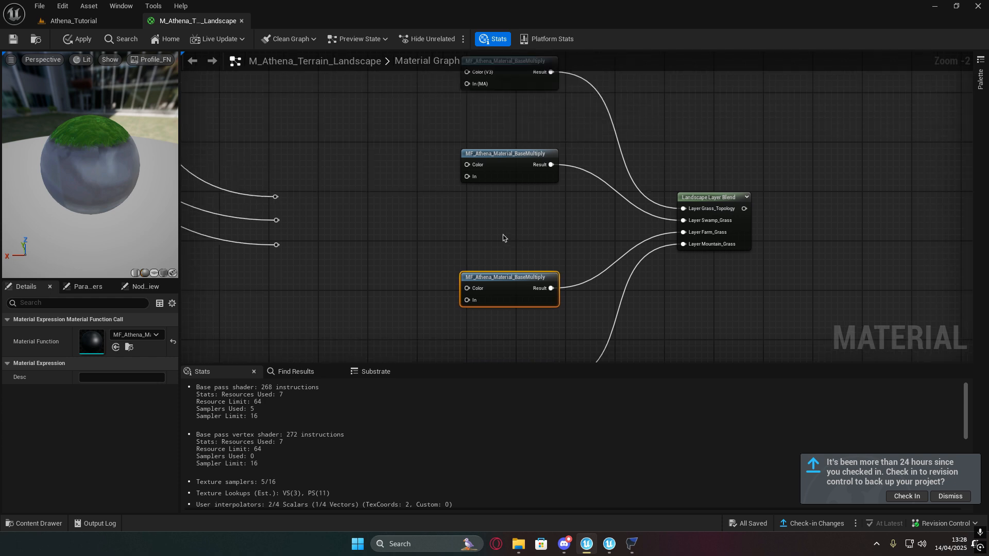
left_click_drag(529, 97, 643, 307)
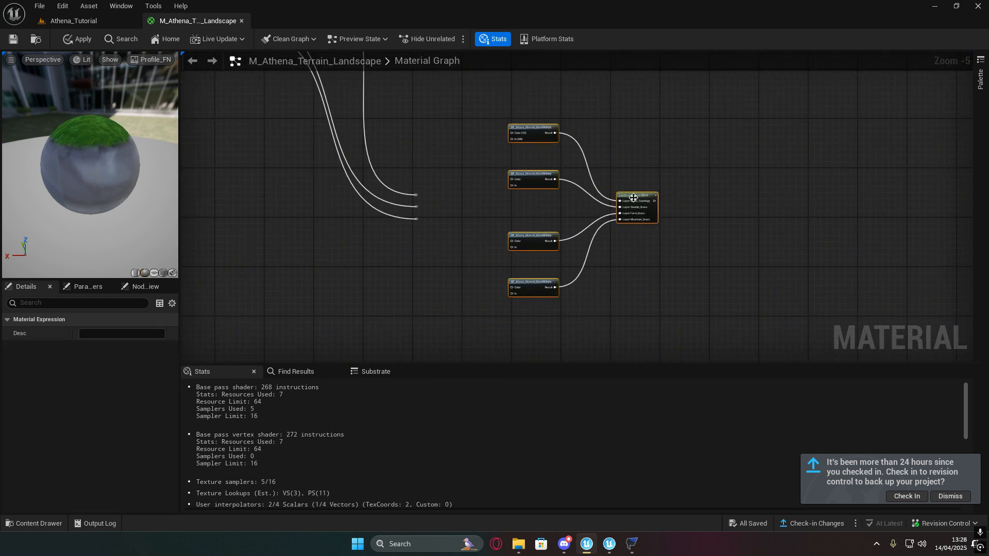
- Move the four selected BaseMultiply nodes and the Landscape Layer Blend node further right together and deselect them
left_click_drag(635, 200, 688, 202)
right_click_drag(514, 212, 492, 249)
left_click(463, 220)
right_click_drag(461, 216, 493, 238)
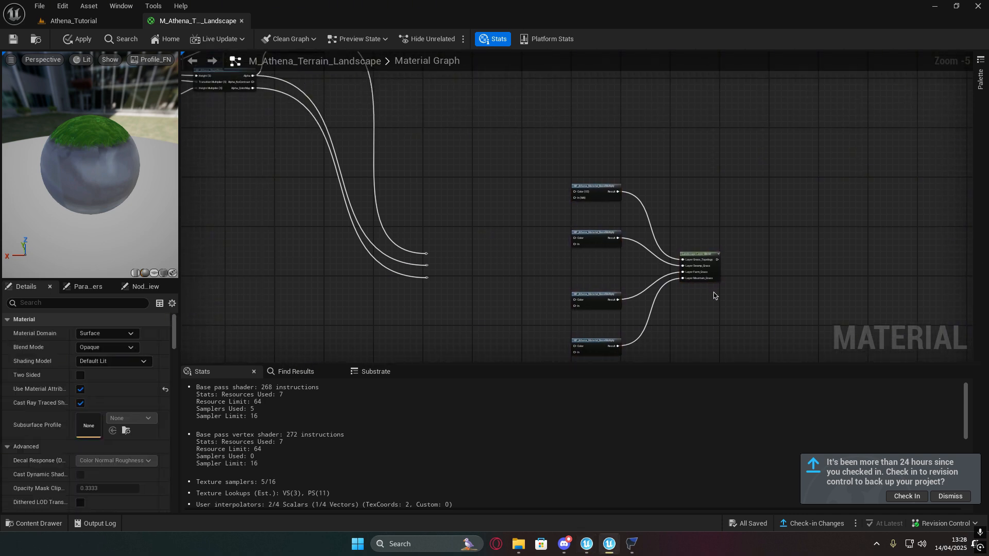
- Add a Lerp node, connect its output to the Color input of the top BaseMultiply node, and place it just left of that node
right_click_drag(571, 247, 546, 279)
scroll(529, 243, "up", 4)
right_click_drag(529, 242, 443, 202)
right_click(400, 204)
key("l")
left_click(442, 192)
left_click_drag(495, 210, 541, 164)
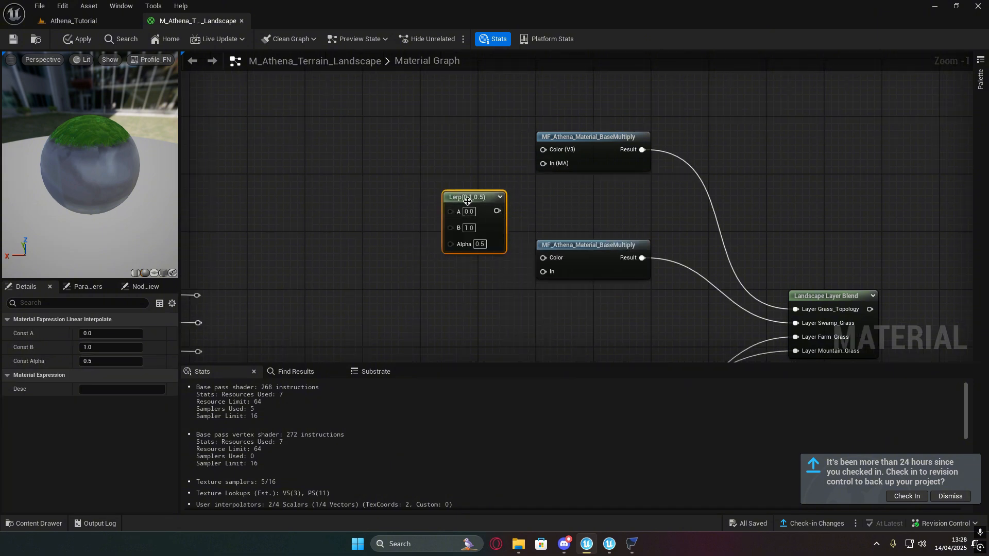
left_click_drag(497, 210, 543, 151)
right_click_drag(593, 177, 561, 207)
left_click_drag(449, 228, 462, 211)
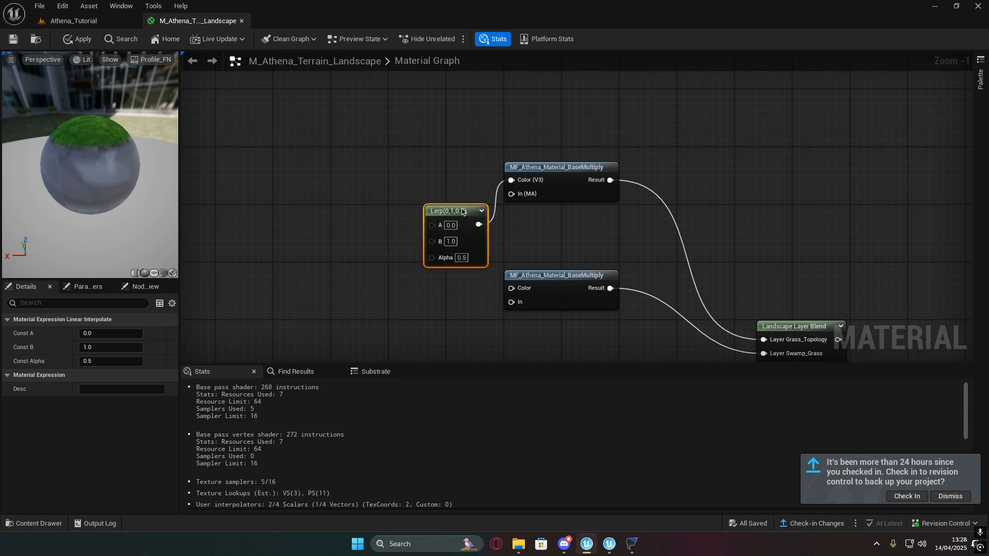
- Open the MF_Athena_Material_BaseMultiply function's graph from the top BaseMultiply node
left_click(582, 171)
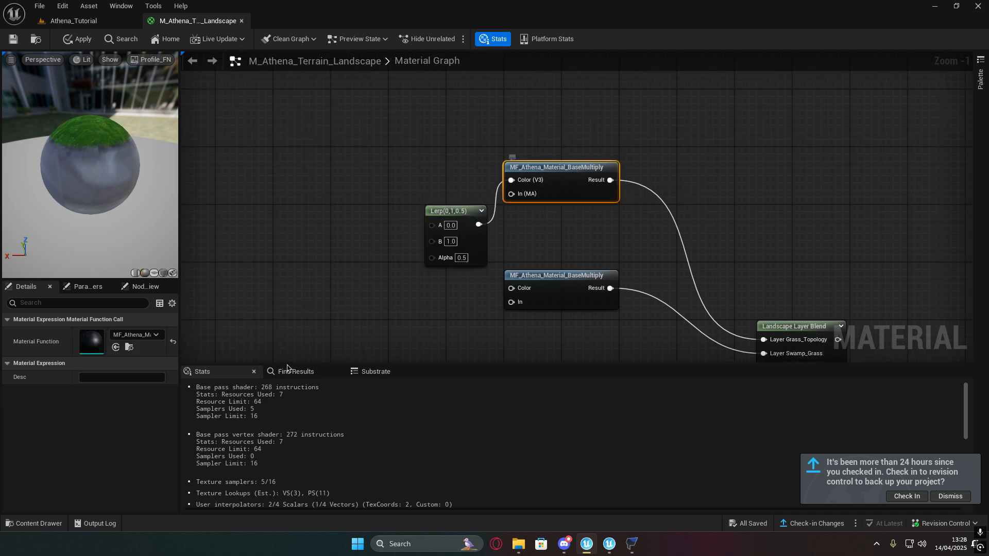
double_click(90, 339)
scroll(698, 289, "down", 2)
right_click_drag(443, 288, 754, 192)
scroll(750, 204, "down", 2)
- Set the sort priority of the function's In input to 1 and return to the landscape material graph
left_click(508, 188)
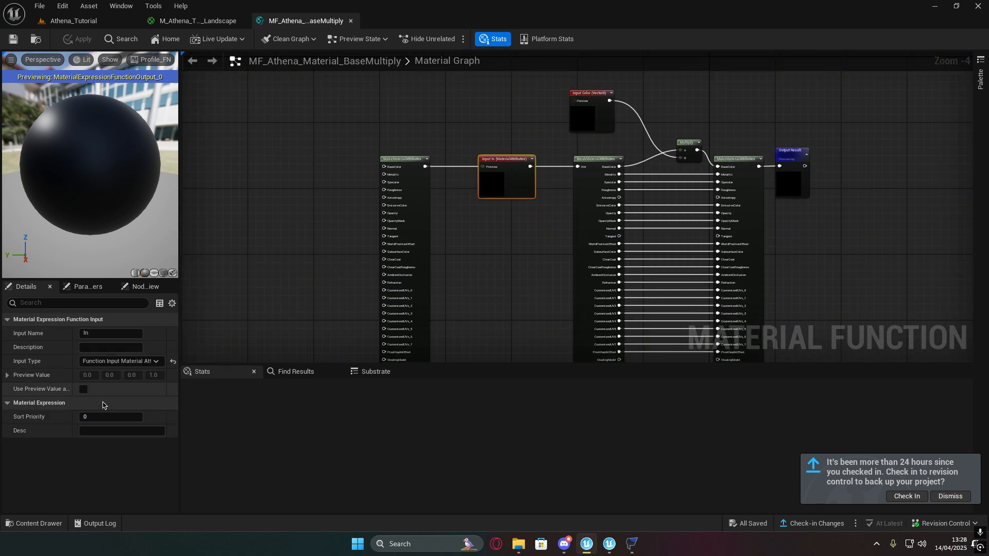
left_click(579, 117)
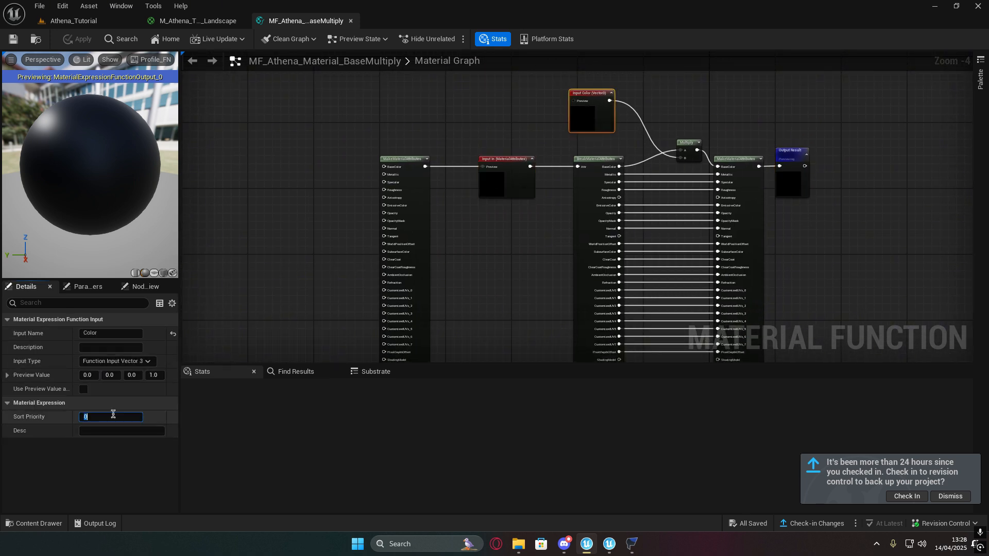
left_click(508, 184)
left_click(116, 415)
type("1")
right_click_drag(518, 332, 476, 343)
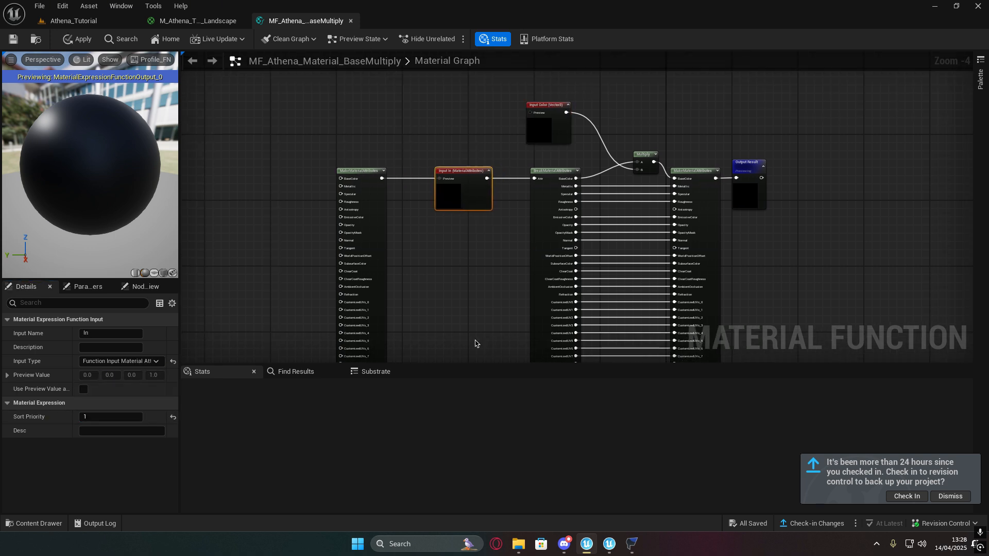
left_click(198, 21)
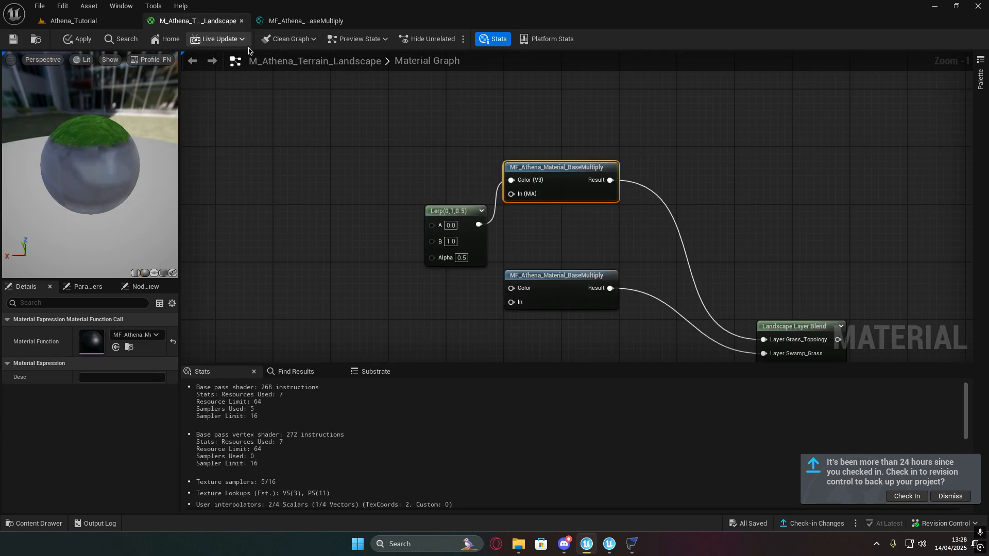
- Add a trial Material Function Call set to MF_Athena_Material_BaseMultiply to check its input order, and delete it
right_click(441, 123)
type("func")
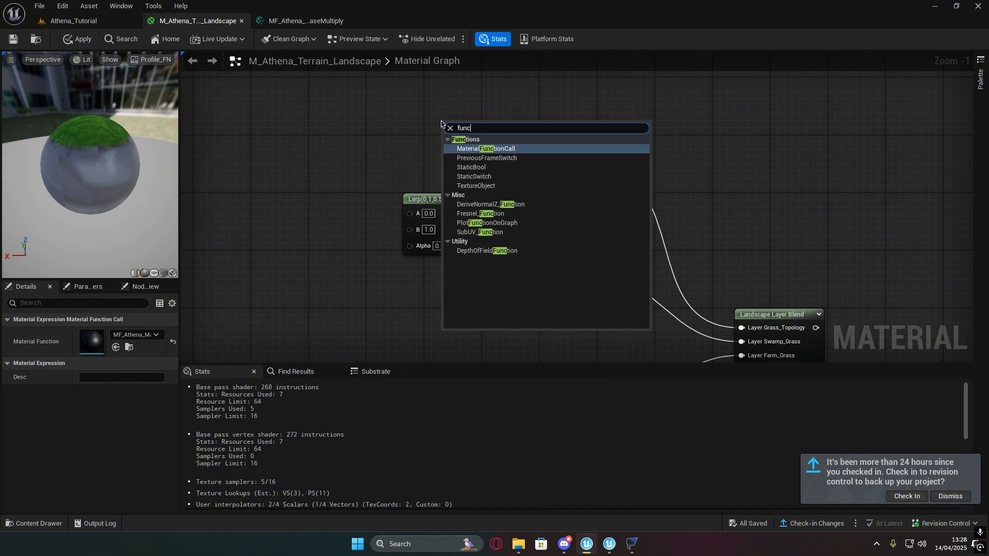
key("Return")
left_click_drag(448, 123, 183, 120)
left_click(128, 336)
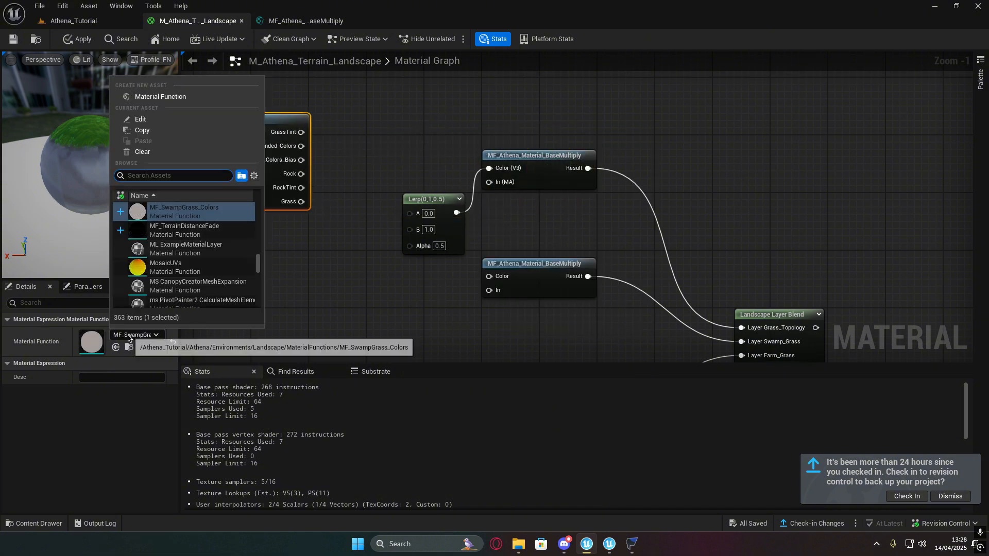
type("base")
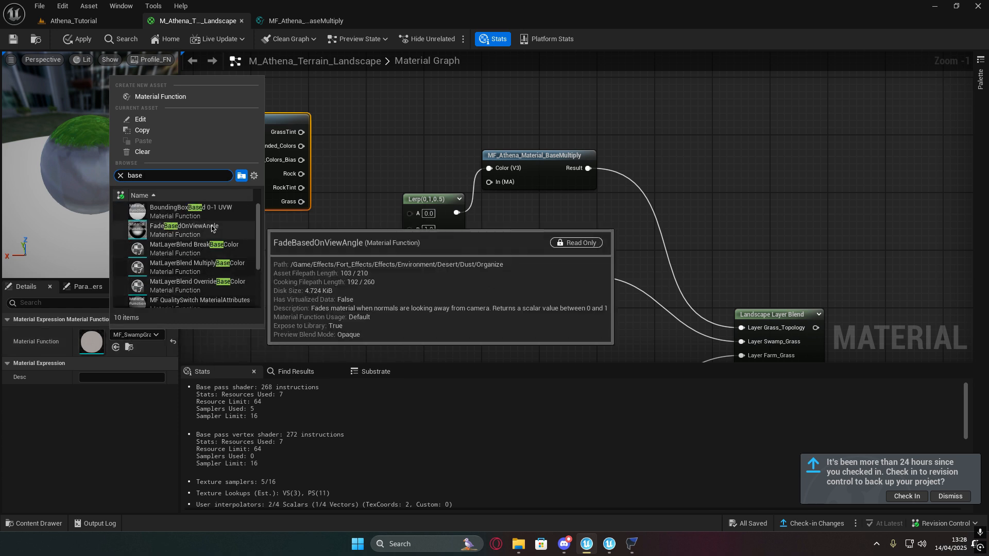
type("mul")
left_click(193, 215)
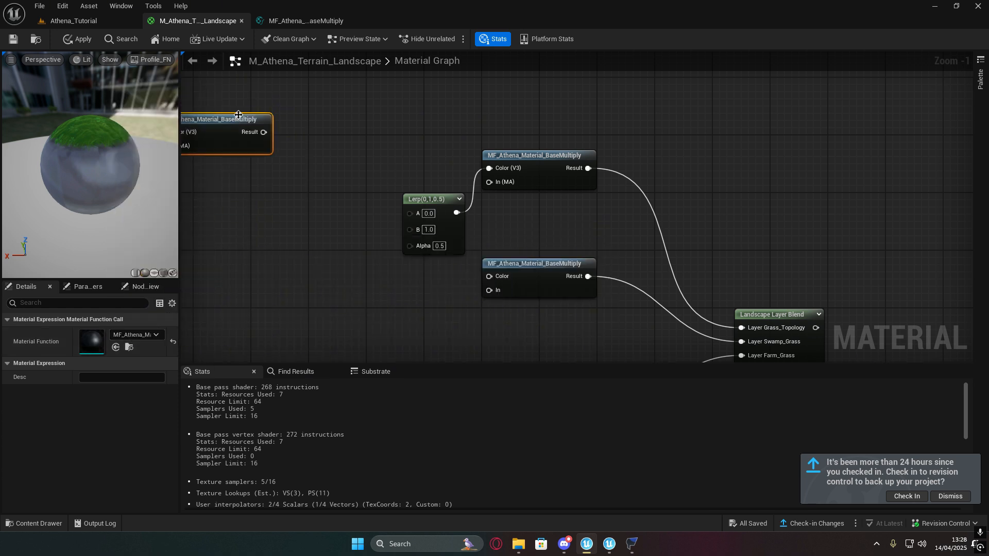
left_click_drag(238, 114, 281, 140)
key("Delete")
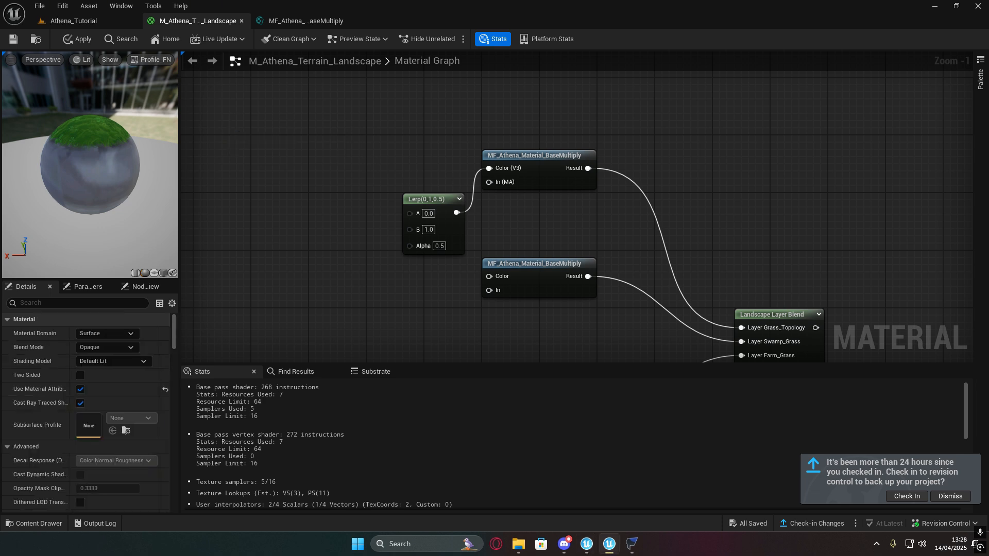
- In the BaseMultiply function, give sort priority 1 to the Color input instead of In, close the function and save the landscape material
left_click(324, 23)
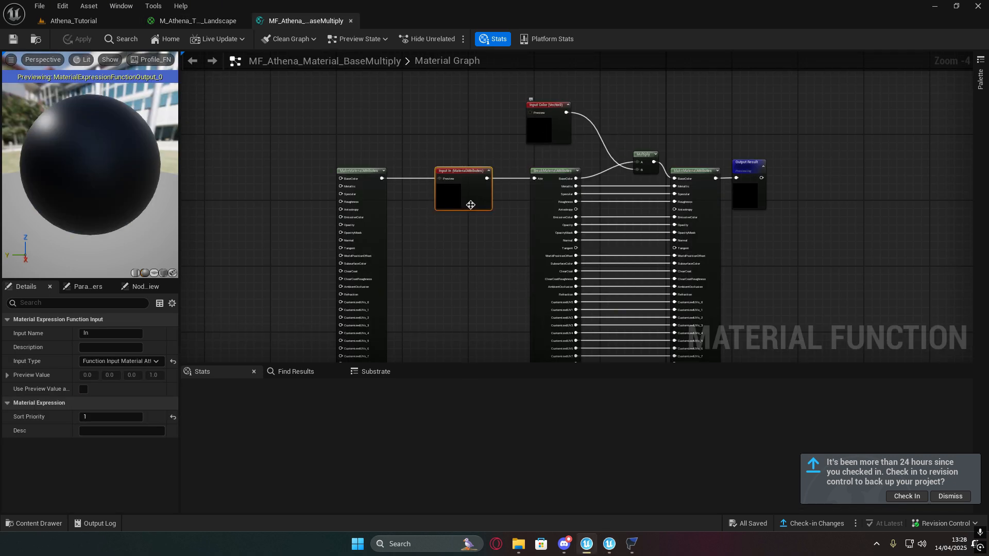
left_click(123, 417)
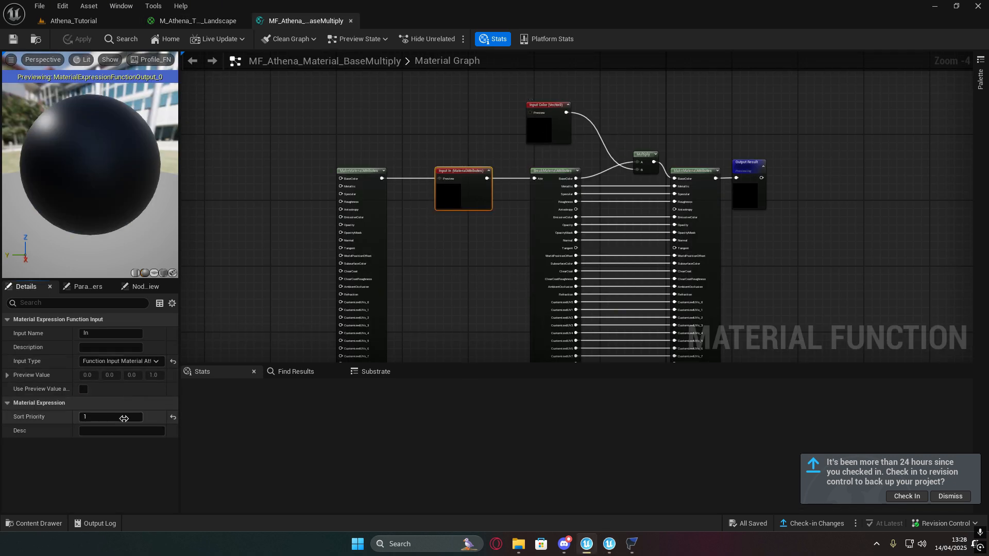
left_click(550, 135)
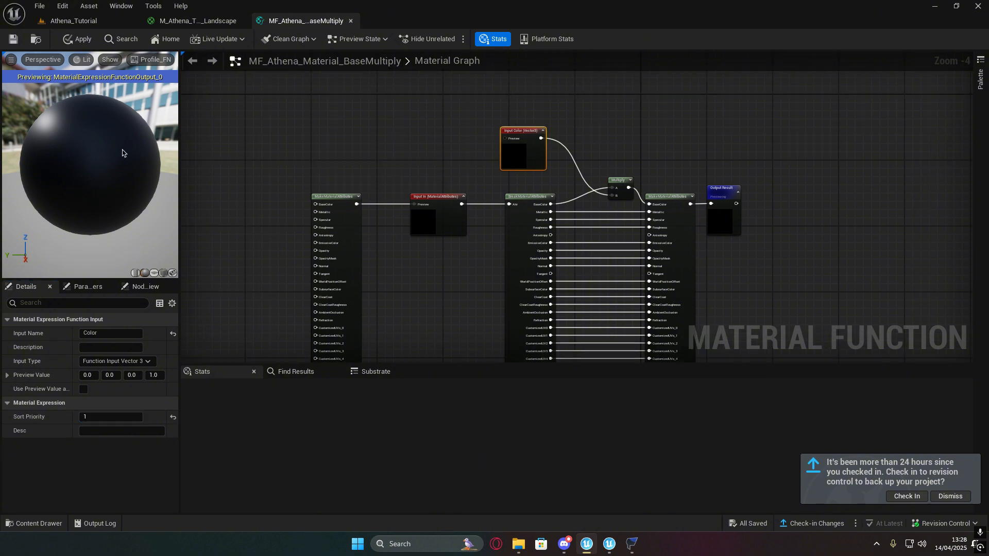
middle_click(289, 23)
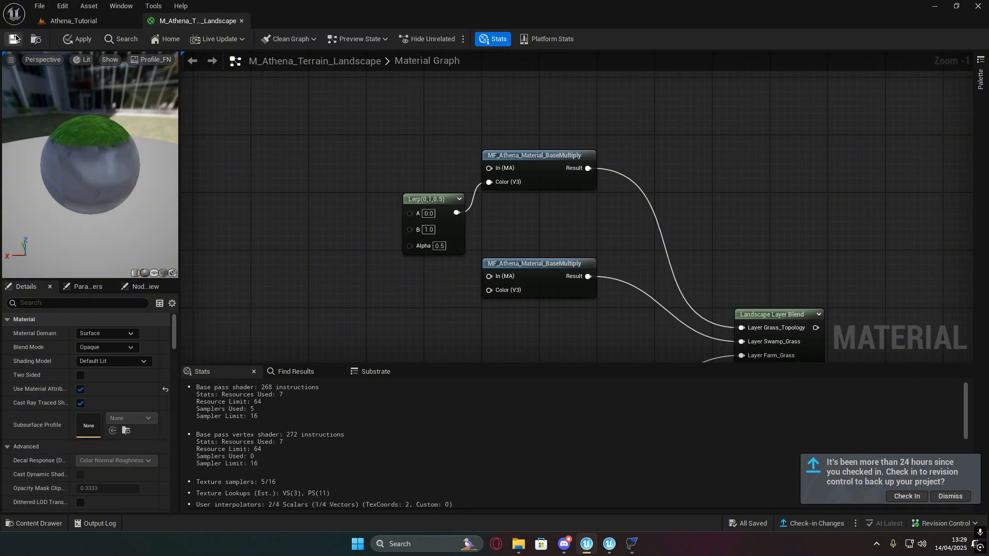
left_click(20, 38)
- Add a Component Mask node with R, G and B enabled, connect it to the Lerp's A input and align it beside the Lerp
right_click_drag(538, 238, 677, 263)
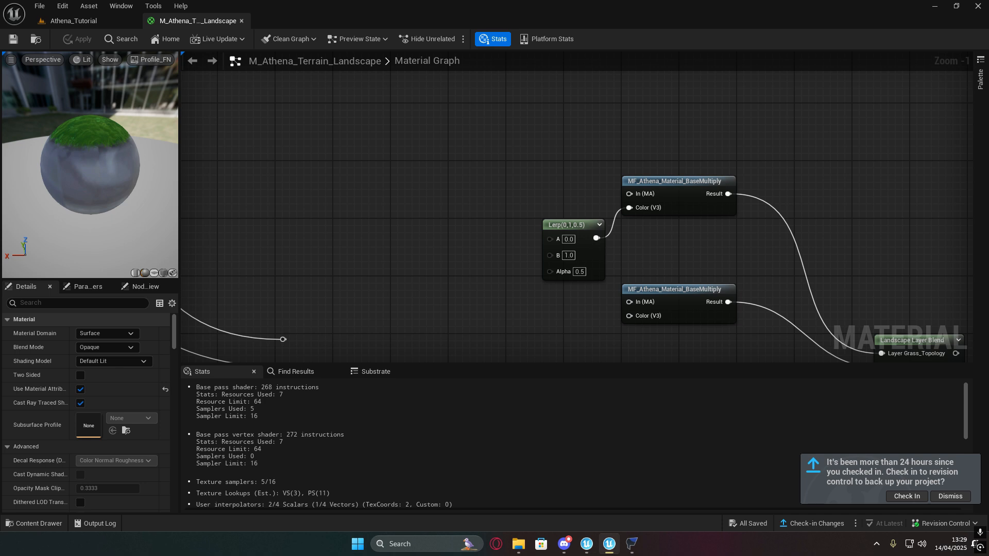
right_click_drag(581, 227, 647, 173)
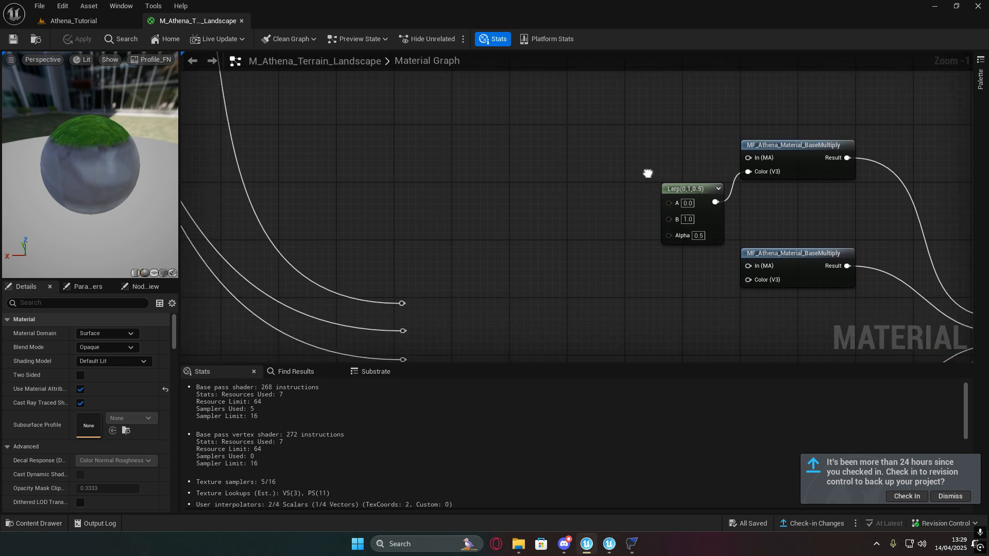
right_click(559, 198)
type("mask")
key("Return")
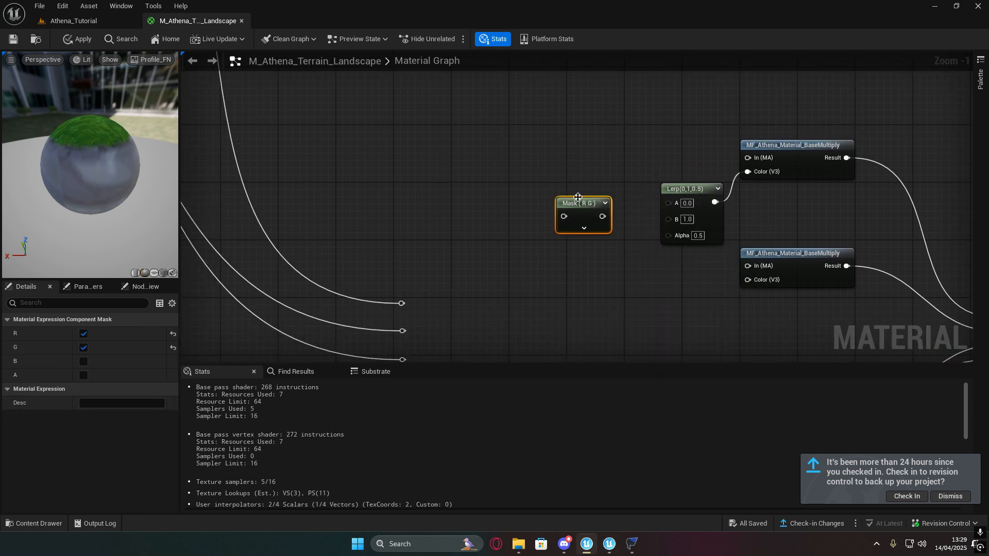
left_click(84, 361)
left_click_drag(609, 216, 668, 202)
left_click_drag(582, 204, 609, 204)
right_click_drag(585, 261, 629, 282)
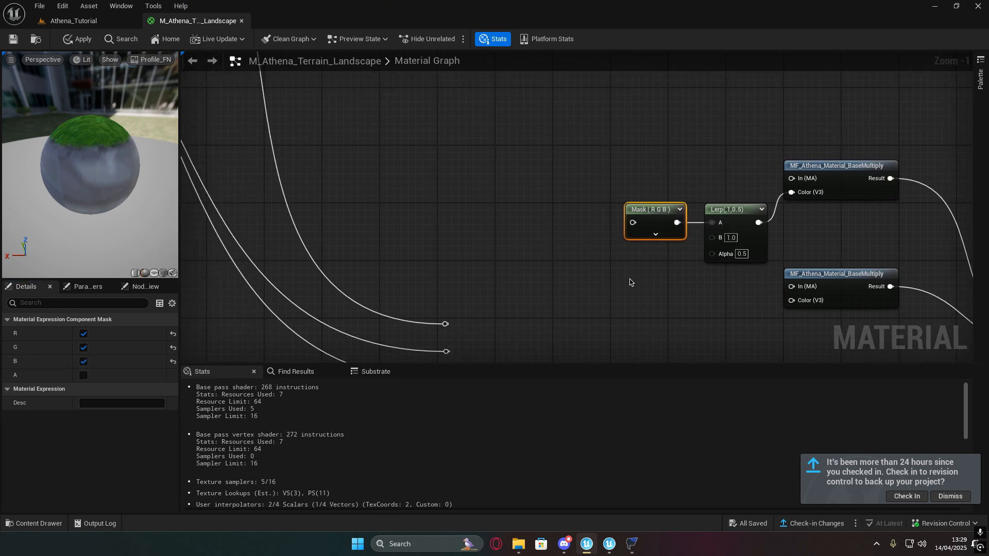
- Add a Collection Parameter node, connect its output to the RGB mask's input and line it up with the mask
right_click(546, 220)
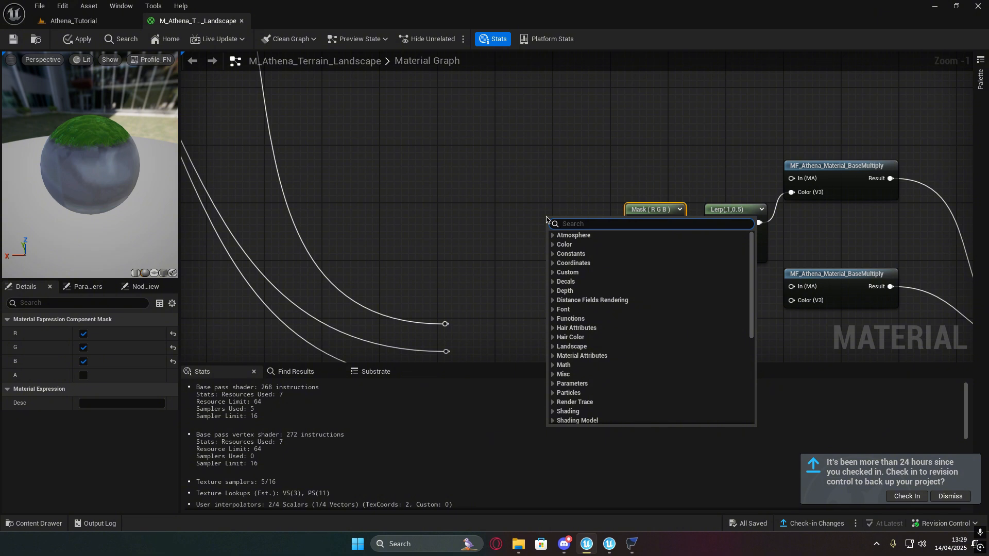
type("coll")
key("Return")
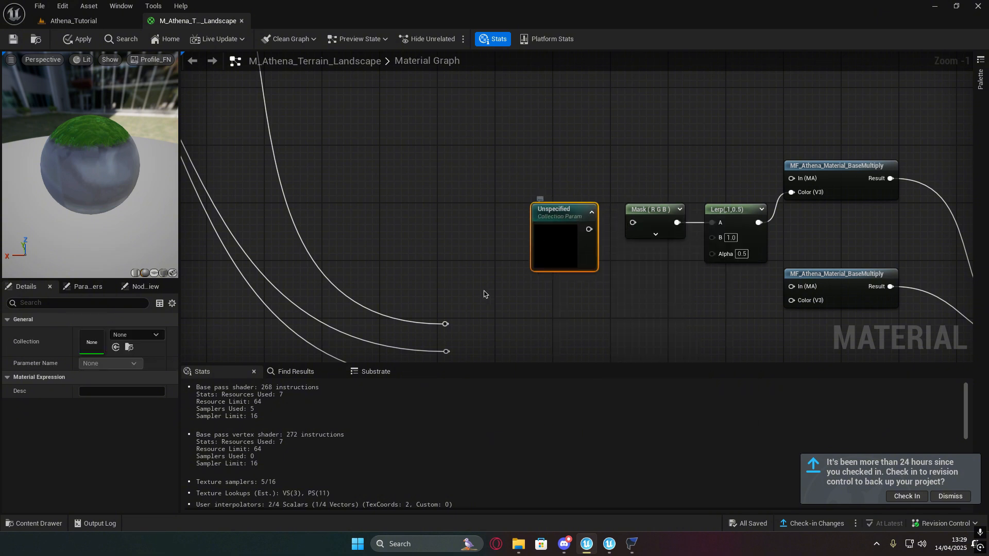
left_click_drag(589, 229, 633, 223)
left_click_drag(568, 216, 575, 209)
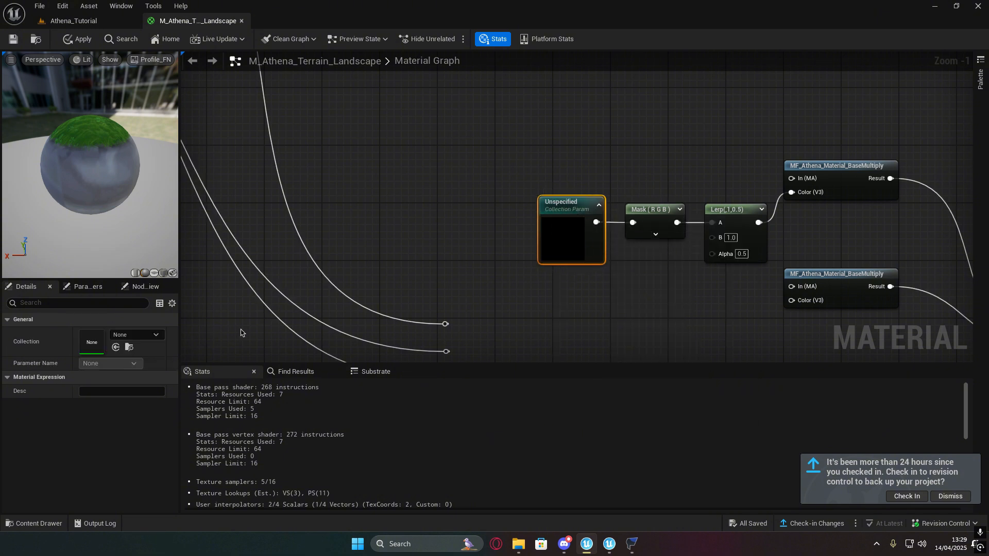
- Set the collection parameter to MPC_Landscape's RockTint, shift the node left of the mask and collapse its preview
left_click(156, 335)
left_click(187, 217)
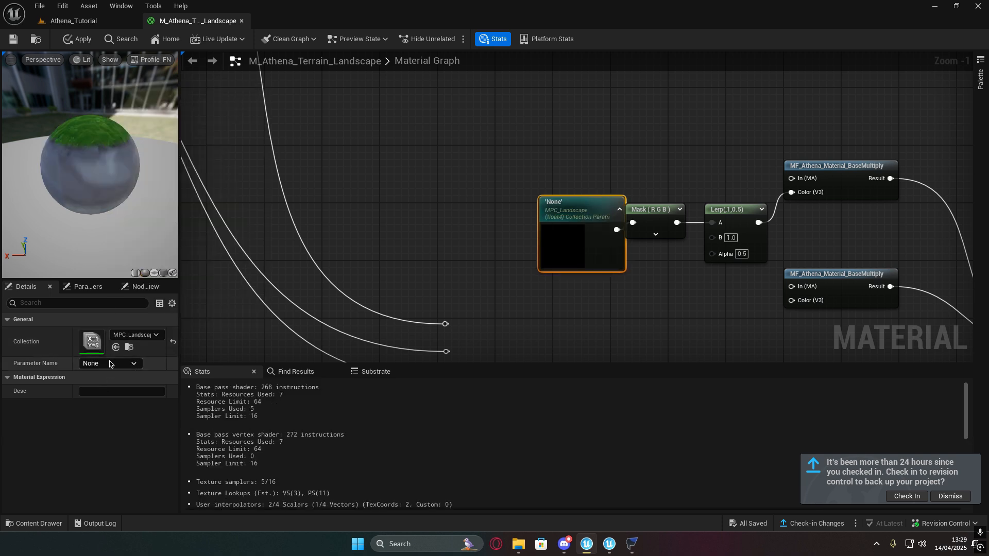
left_click(109, 363)
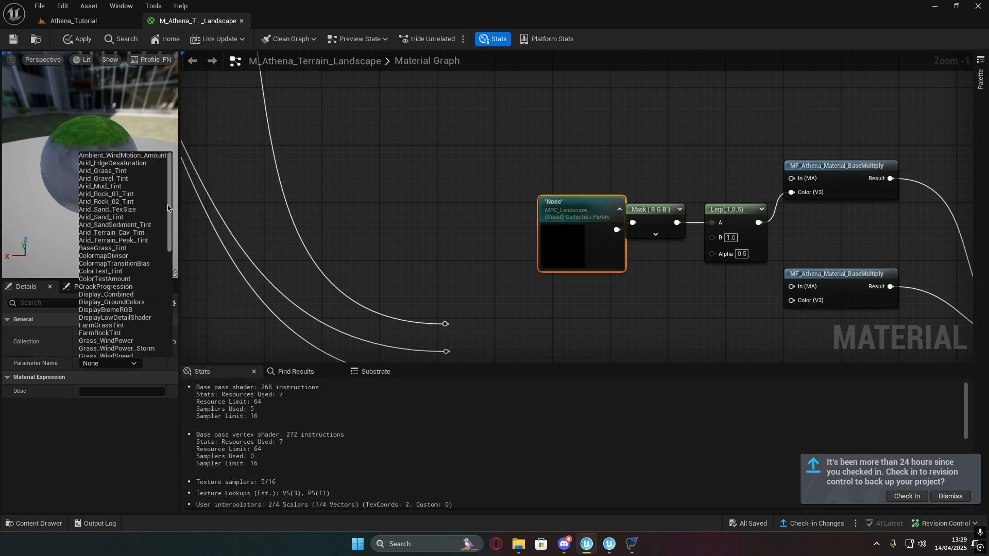
left_click_drag(168, 208, 153, 292)
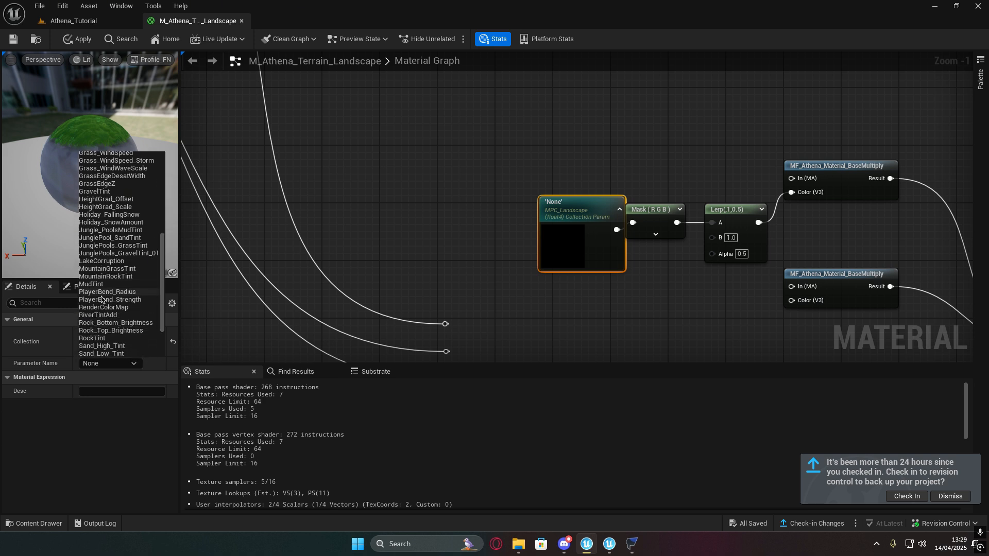
left_click(113, 338)
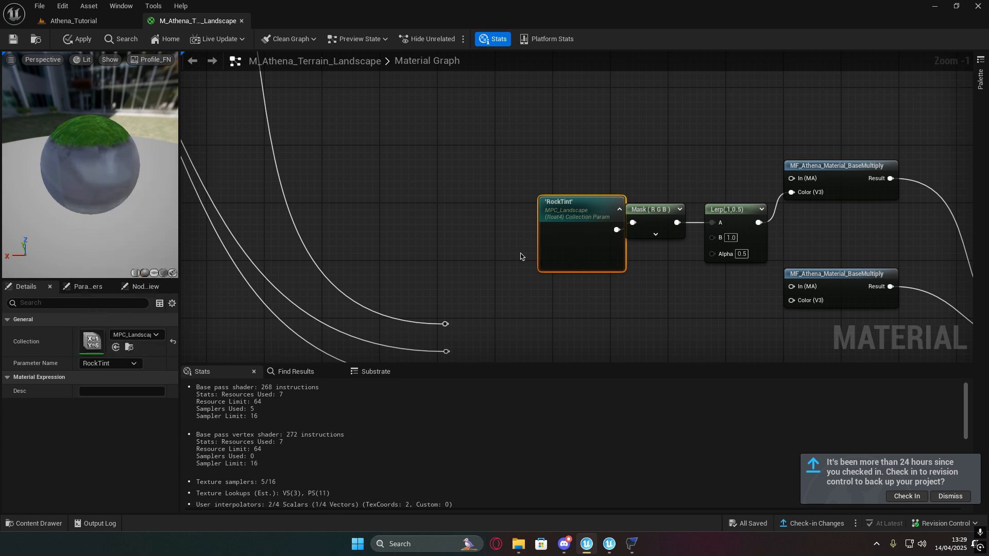
left_click_drag(566, 197, 552, 189)
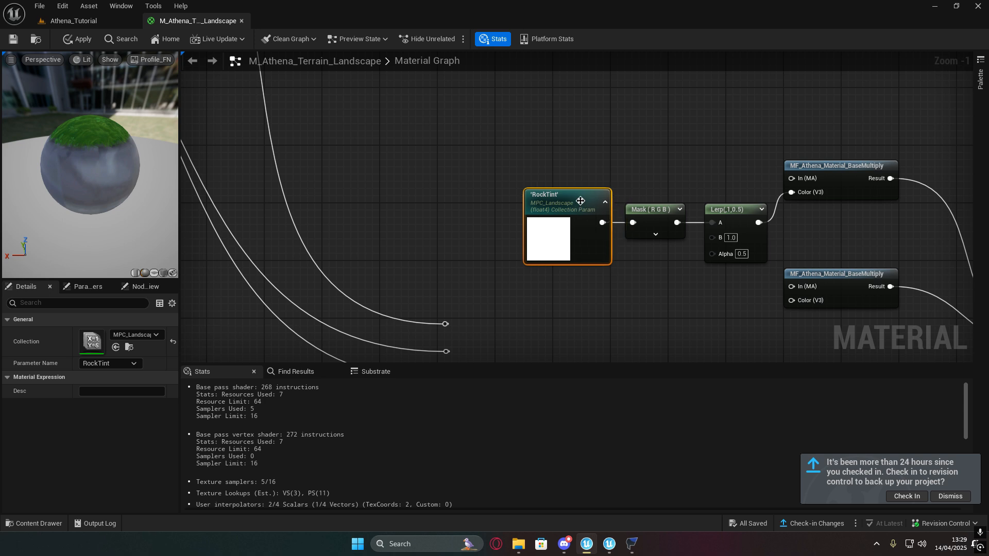
left_click(605, 206)
- Connect the uppermost of the three loose reroute ends to the top BaseMultiply's In input through a new reroute node above RockTint
right_click_drag(736, 267, 519, 273)
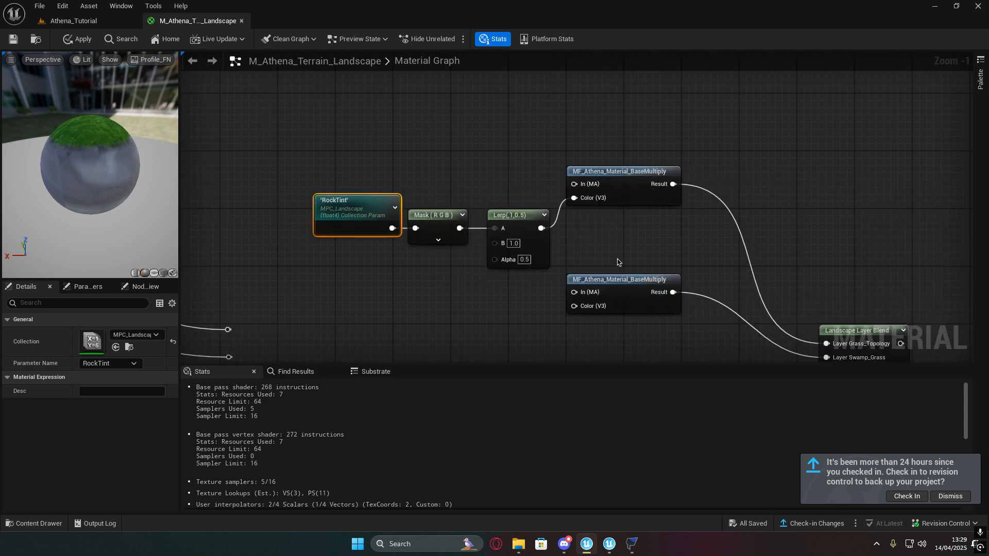
right_click_drag(616, 261, 717, 277)
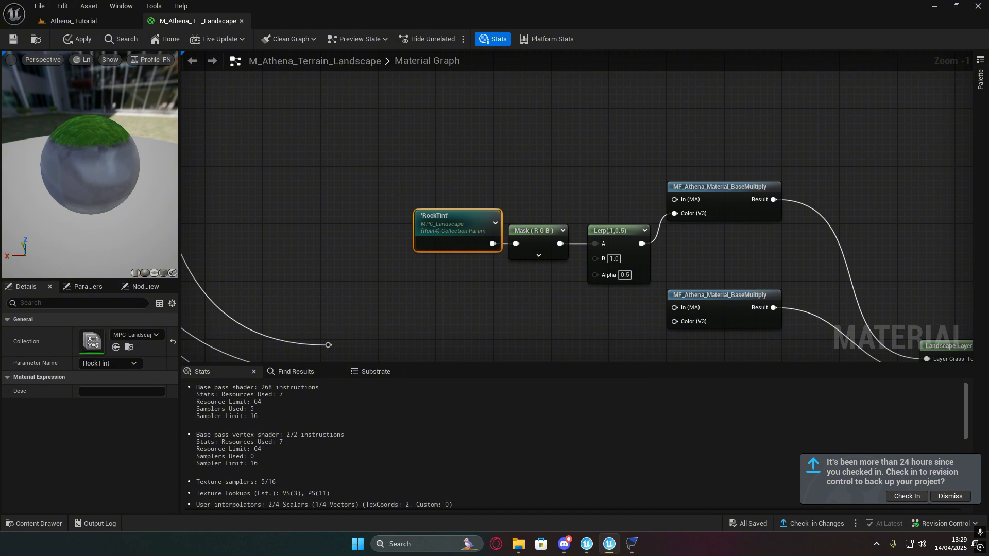
left_click_drag(330, 346, 674, 200)
type("rer")
key("Return")
right_click_drag(566, 303, 530, 228)
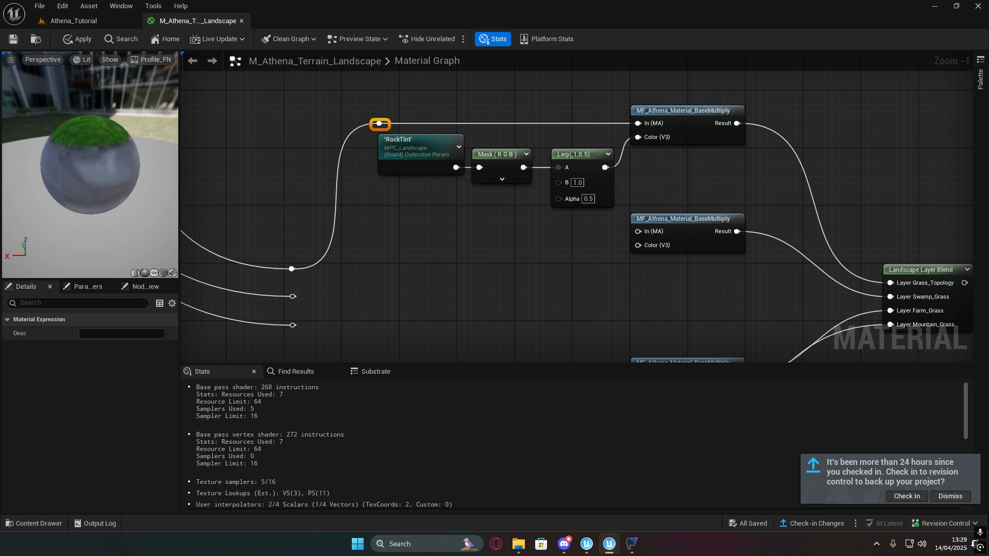
- Move the top BaseMultiply together with its reroute, RockTint, mask and Lerp nodes up, away from the lower BaseMultiply nodes
scroll(572, 287, "down", 3)
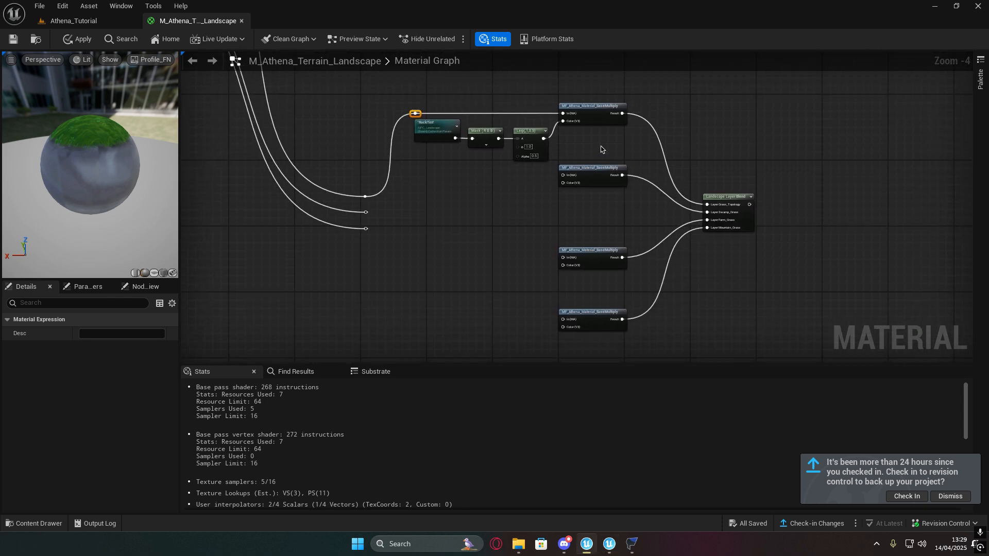
left_click_drag(601, 149, 604, 324)
right_click_drag(640, 140, 678, 193)
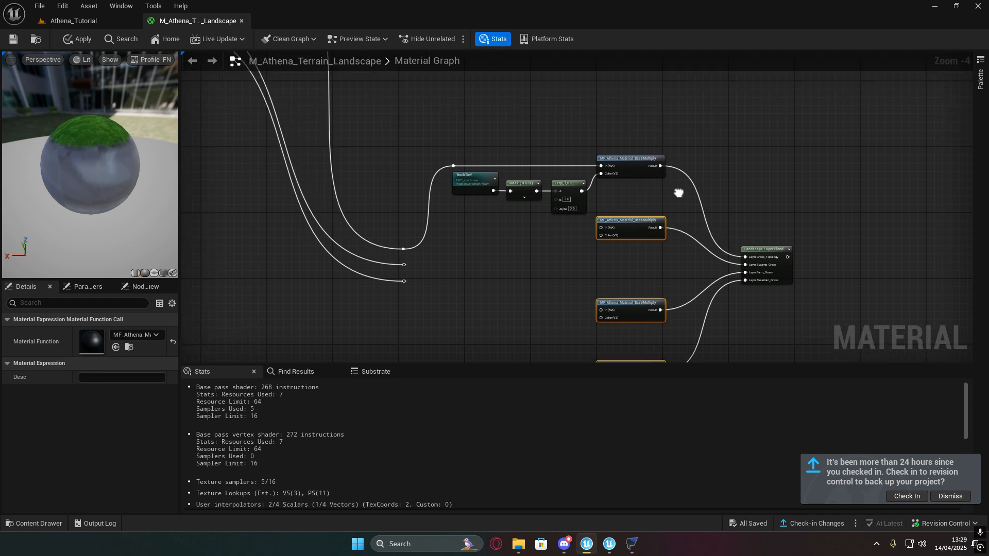
left_click_drag(430, 137, 669, 189)
left_click_drag(629, 163, 628, 134)
right_click_drag(639, 183, 598, 177)
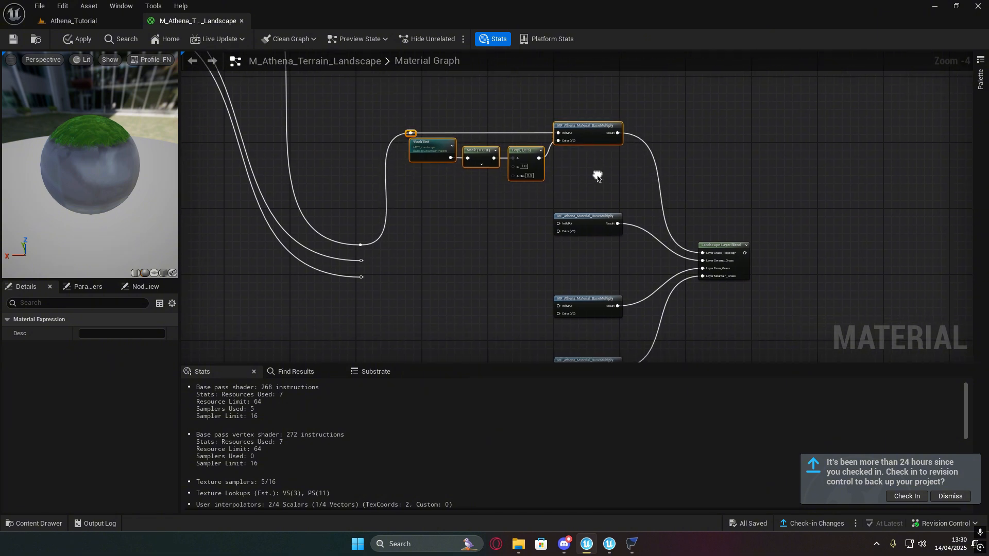
- Add a second Lerp node just below the RGB mask and connect its output to the B input of the Lerp feeding BaseMultiply
left_click(590, 199)
scroll(590, 199, "up", 3)
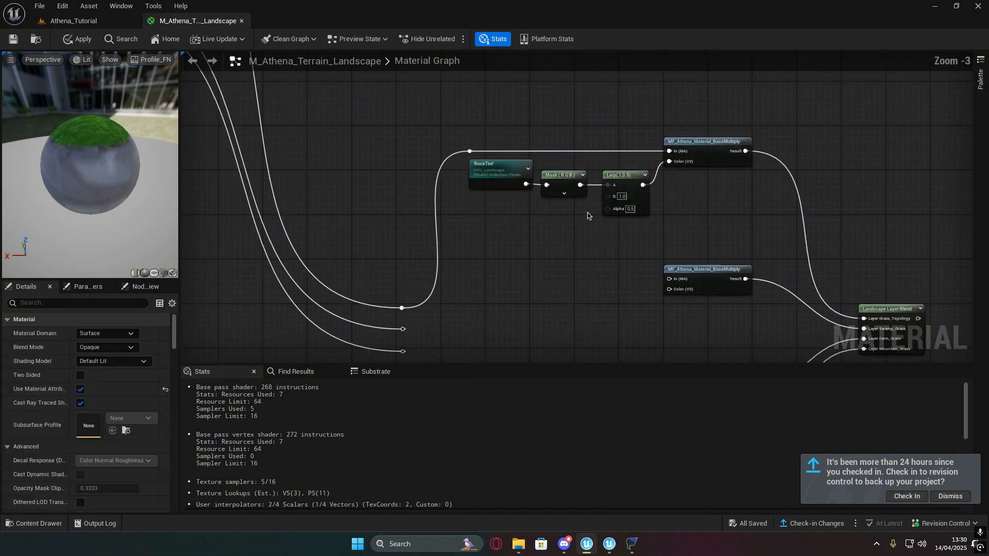
right_click_drag(492, 271, 517, 279)
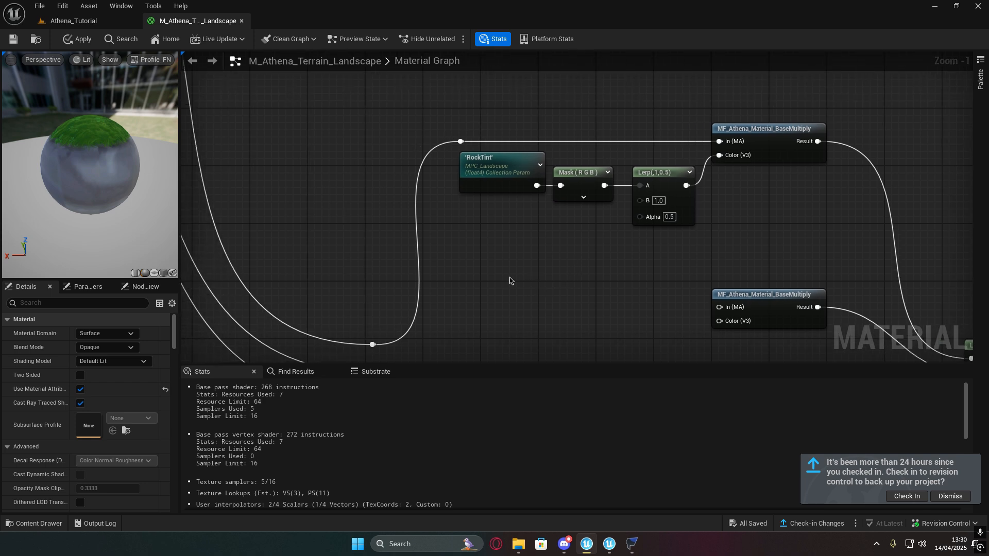
left_click(498, 268)
left_click_drag(498, 268, 647, 203)
left_click_drag(510, 224, 531, 217)
right_click_drag(613, 279, 653, 285)
left_click_drag(560, 219, 625, 213)
right_click_drag(625, 214, 618, 192)
left_click(483, 224)
right_click_drag(483, 224, 499, 255)
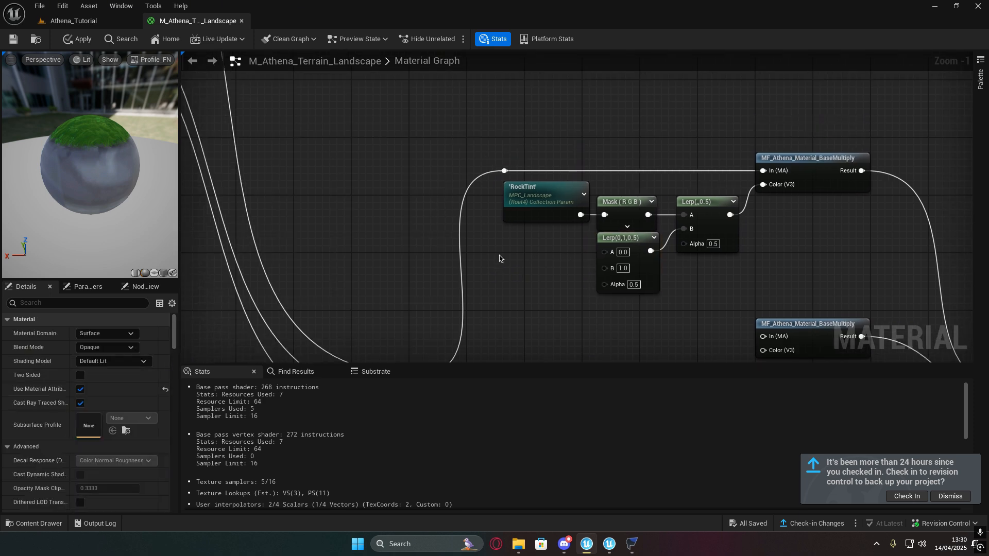
- Add a scalar parameter Grass_Tint with default value 0.8 below RockTint and connect it to the new Lerp's A input
left_click(500, 240)
type("ss")
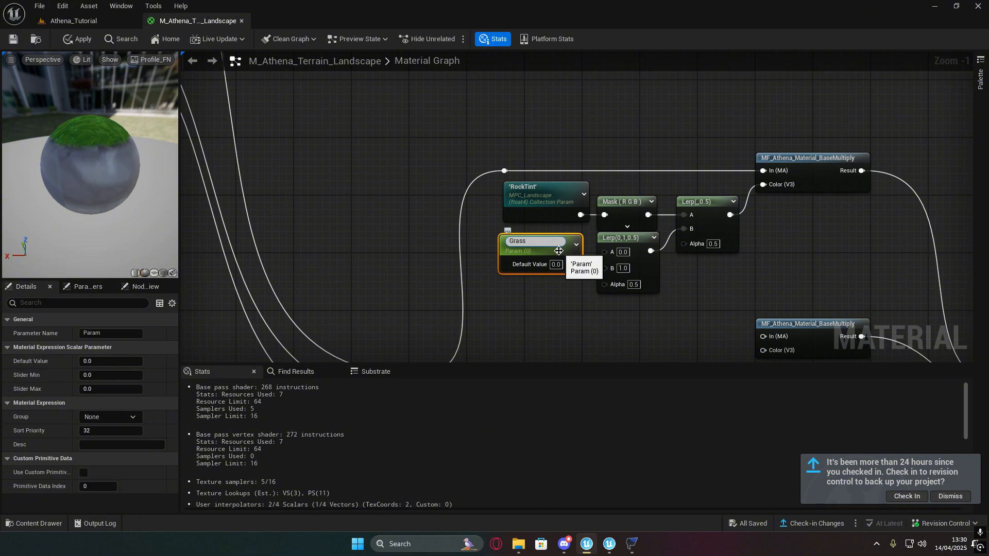
type("rass_Tint")
key("Return")
key("BackSpace")
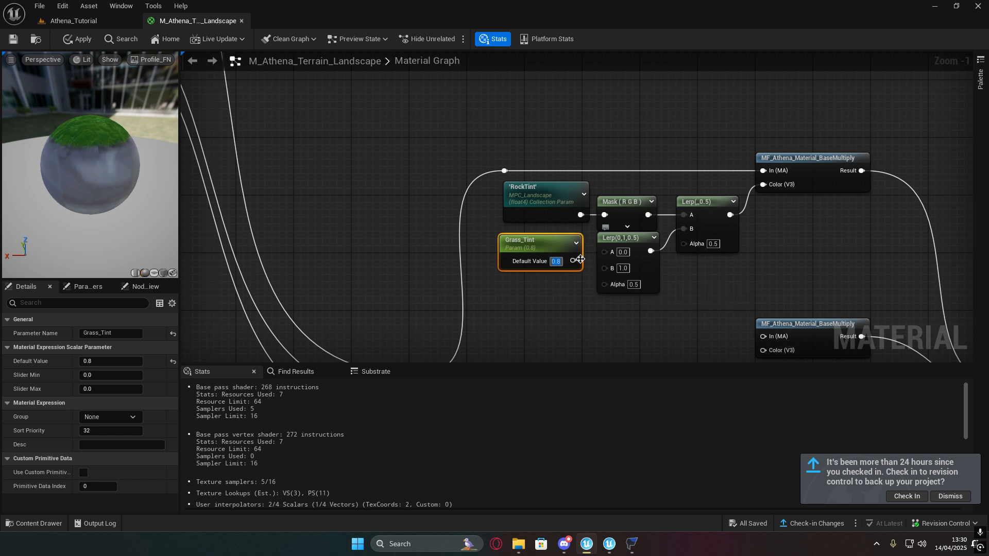
left_click_drag(573, 260, 575, 239)
right_click_drag(573, 286, 502, 294)
left_click(484, 267)
scroll(522, 279, "up", 1)
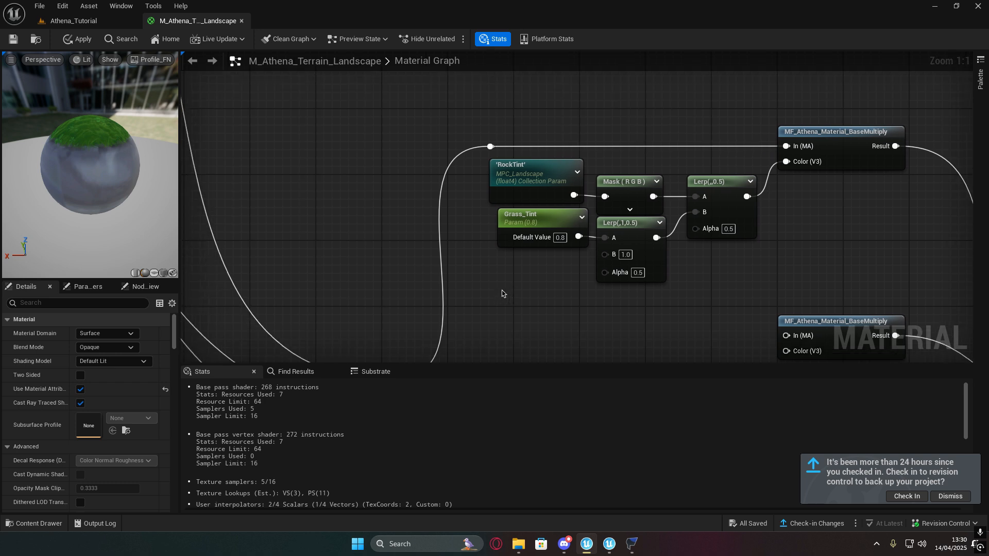
- Add a LandscapeLayerSample node named NoTopo below Grass_Tint and connect it to the lower Lerp's Alpha input
right_click(484, 290)
type("layer")
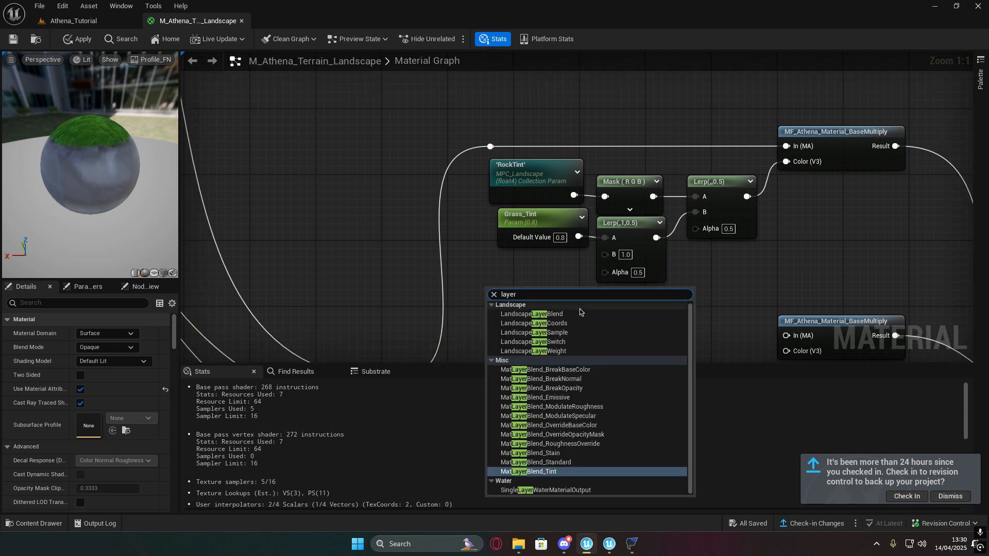
left_click(566, 333)
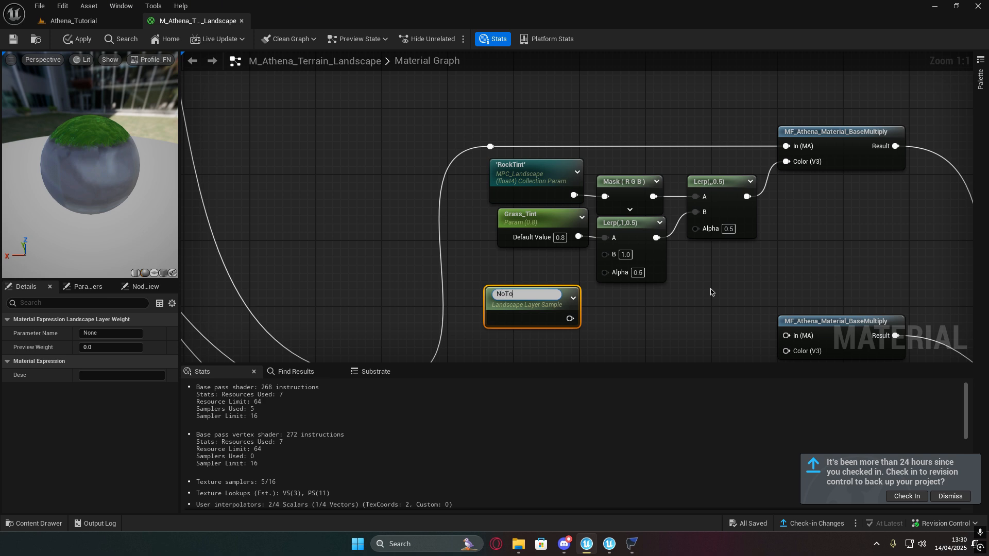
key("Return")
left_click_drag(556, 304, 605, 272)
right_click_drag(768, 272, 621, 244)
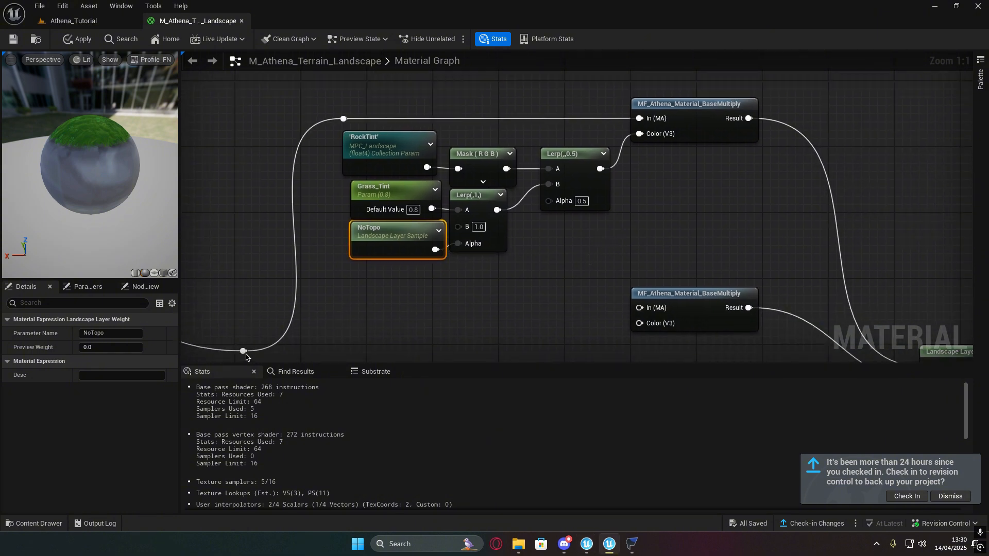
- Connect the middle of the three incoming reroutes to the Alpha input of the Lerp that feeds BaseMultiply's Color
scroll(309, 325, "down", 1)
right_click_drag(308, 325, 415, 258)
left_click_drag(363, 308, 625, 151)
right_click_drag(590, 288, 444, 302)
scroll(556, 273, "down", 1)
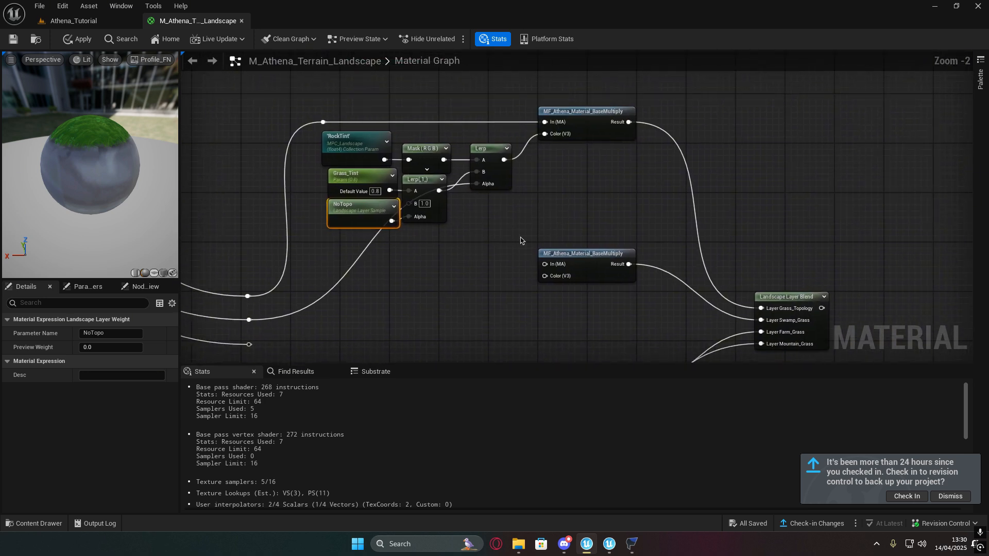
- Enclose the top BaseMultiply, its reroute and all its tint nodes in a comment titled "Grass Topology"
right_click_drag(520, 240, 395, 183)
right_click_drag(476, 251, 640, 317)
scroll(626, 279, "down", 1)
left_click_drag(383, 114, 699, 243)
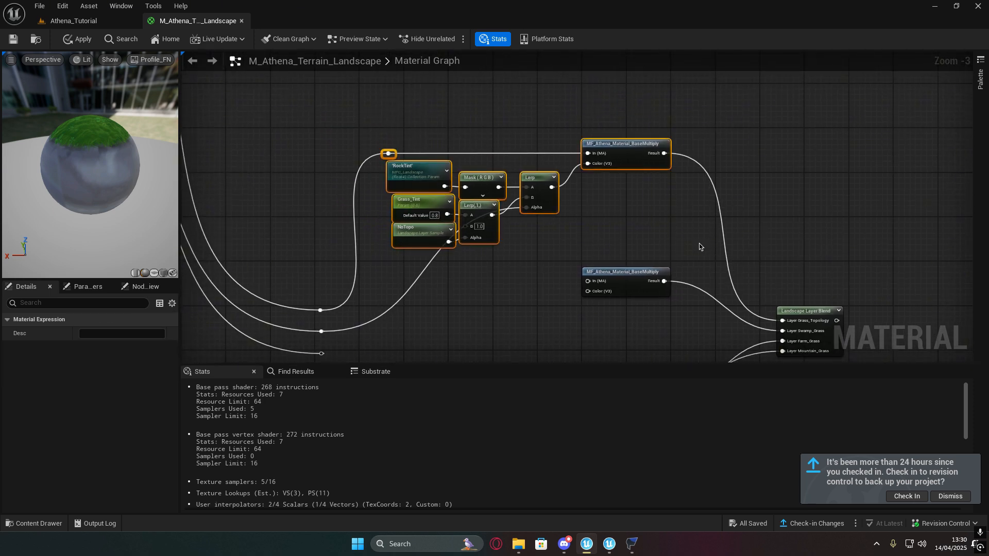
key("c")
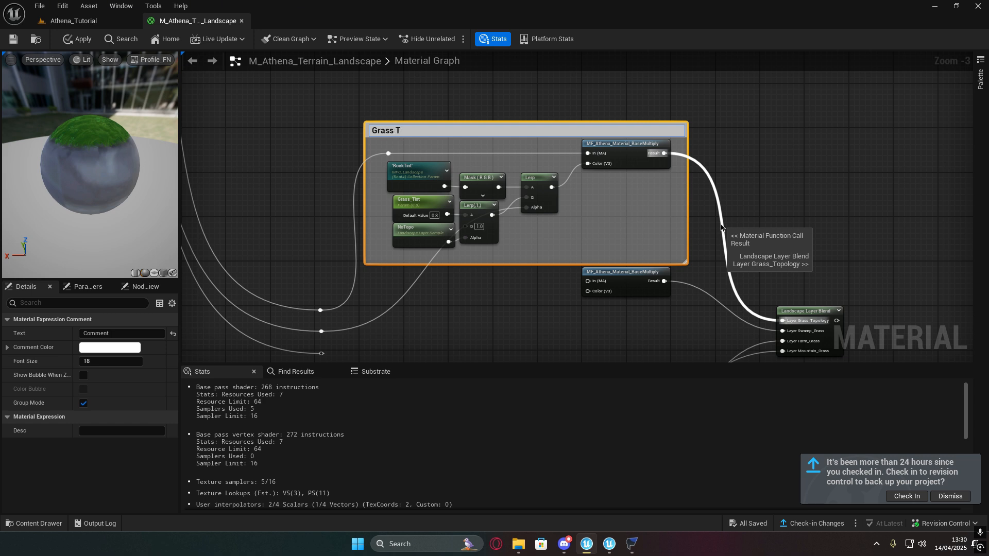
type("Grass Topology")
key("Return")
- Color the Grass Topology comment pure green by zeroing red and blue, and raise its lower edge slightly
left_click(117, 349)
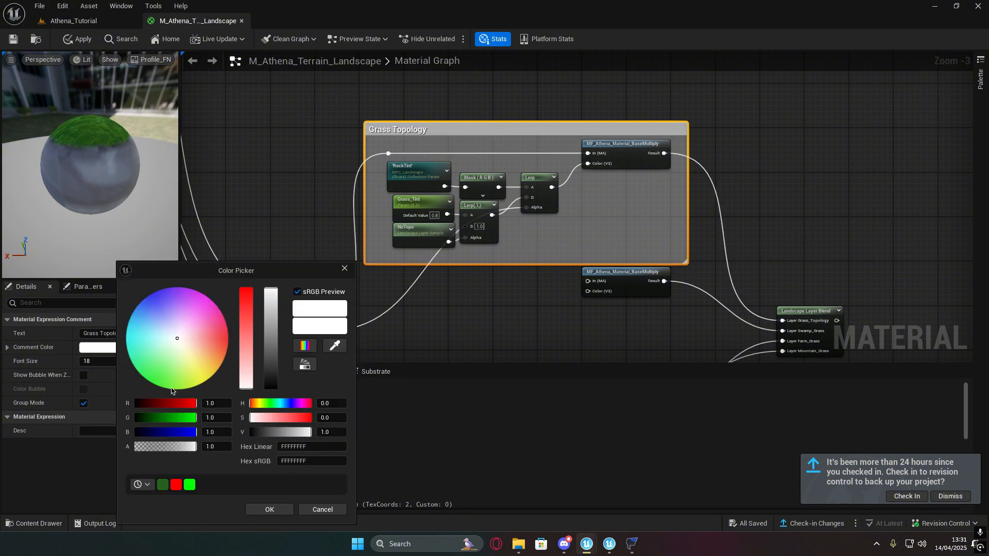
left_click_drag(192, 404, 123, 409)
left_click_drag(182, 432, 124, 432)
left_click(281, 509)
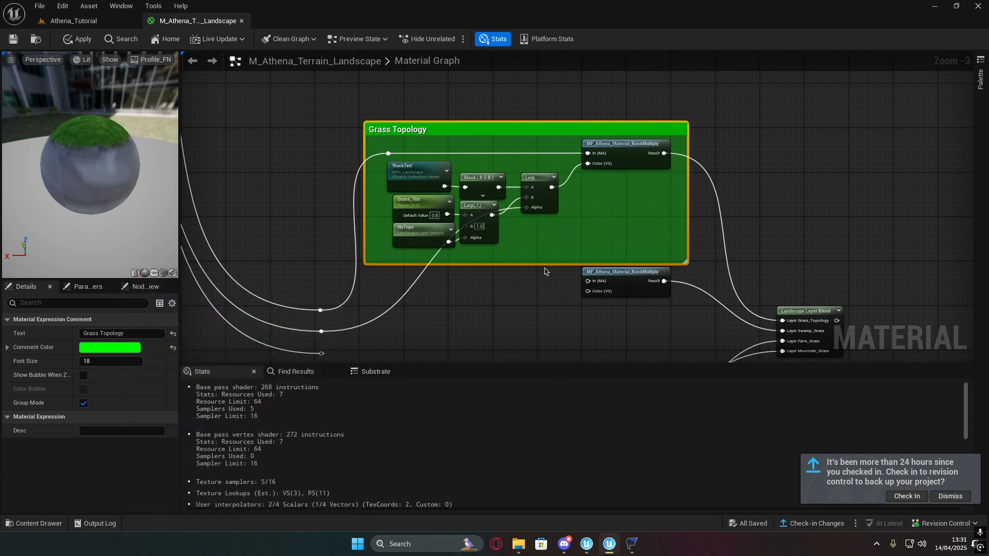
right_click_drag(545, 272, 559, 166)
scroll(646, 218, "down", 1)
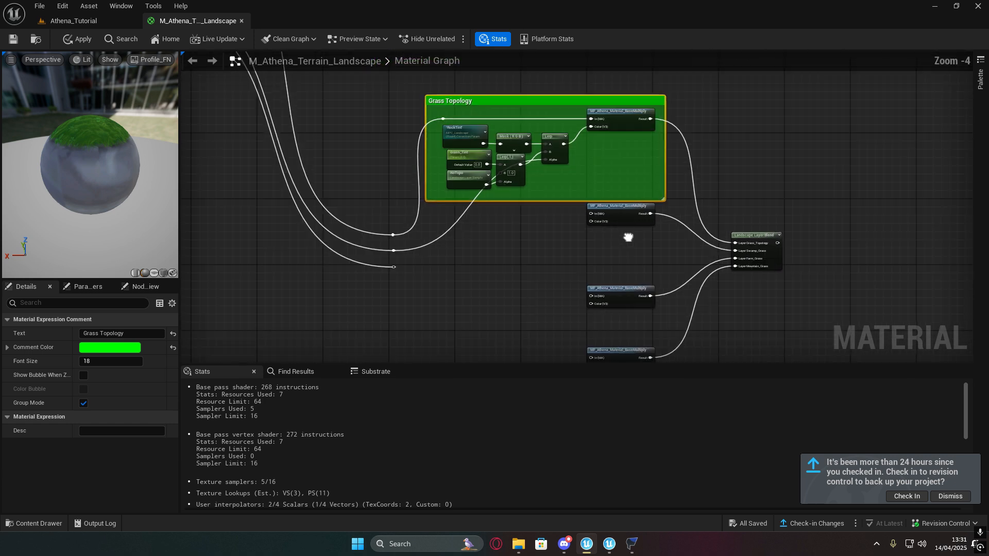
left_click_drag(522, 200, 520, 192)
- Add an MF_SwampGrass_Colors function call below the Grass Topology comment and connect its Blended_Colors output to the second BaseMultiply's Color input
mouse_move(539, 224)
right_mouse_down()
mouse_move(503, 213)
mouse_move(563, 246)
mouse_move(536, 243)
mouse_move(608, 250)
mouse_move(541, 235)
right_mouse_up()
left_click(512, 228)
scroll(570, 227, "up", 3)
scroll(541, 234, "up", 1)
right_click_drag(427, 215, 556, 241)
right_click(556, 241)
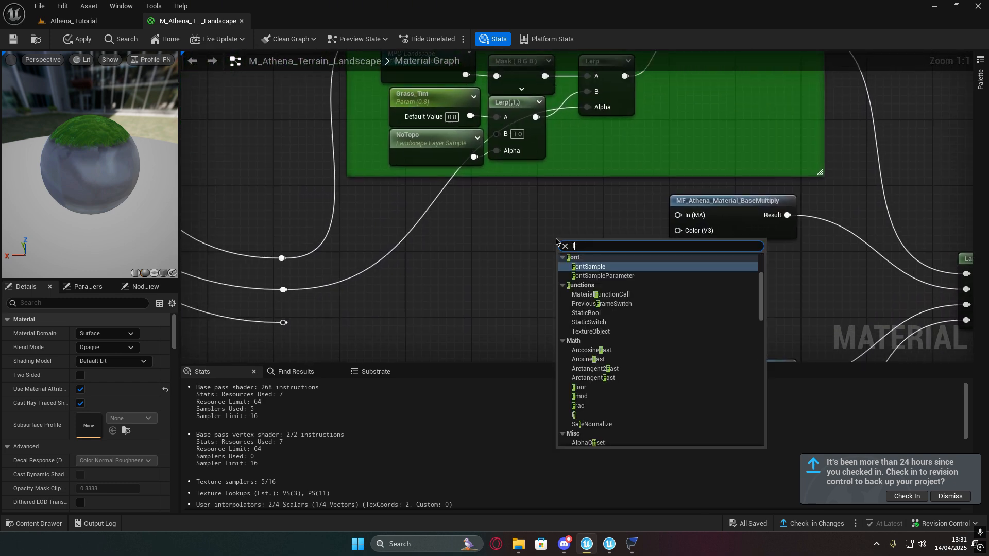
type("func")
key("Return")
left_click_drag(631, 244, 516, 241)
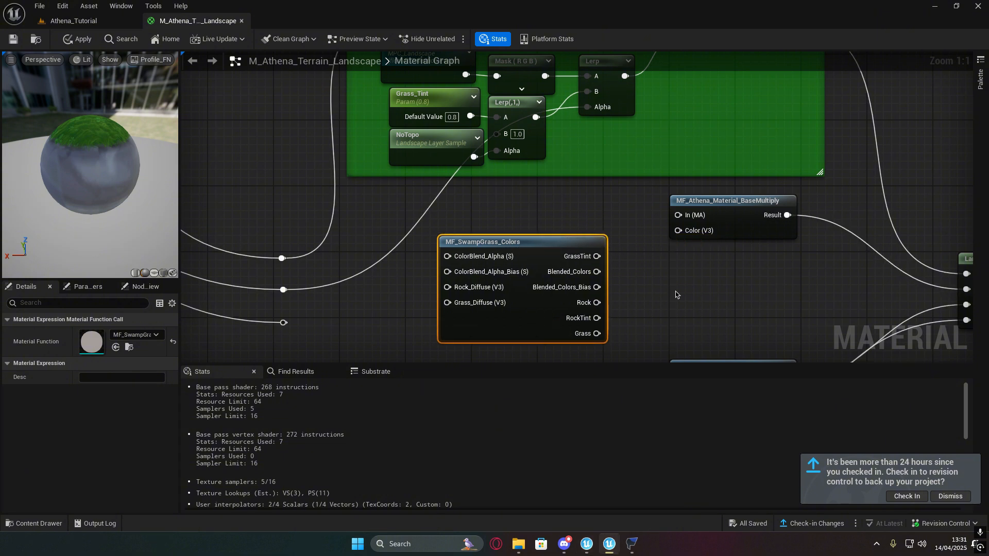
left_click_drag(597, 272, 678, 231)
- Connect the uppermost incoming reroute to the second BaseMultiply's In input through a new reroute placed left of MF_SwampGrass_Colors
left_click_drag(282, 258, 465, 224)
left_click(641, 223)
double_click(641, 218)
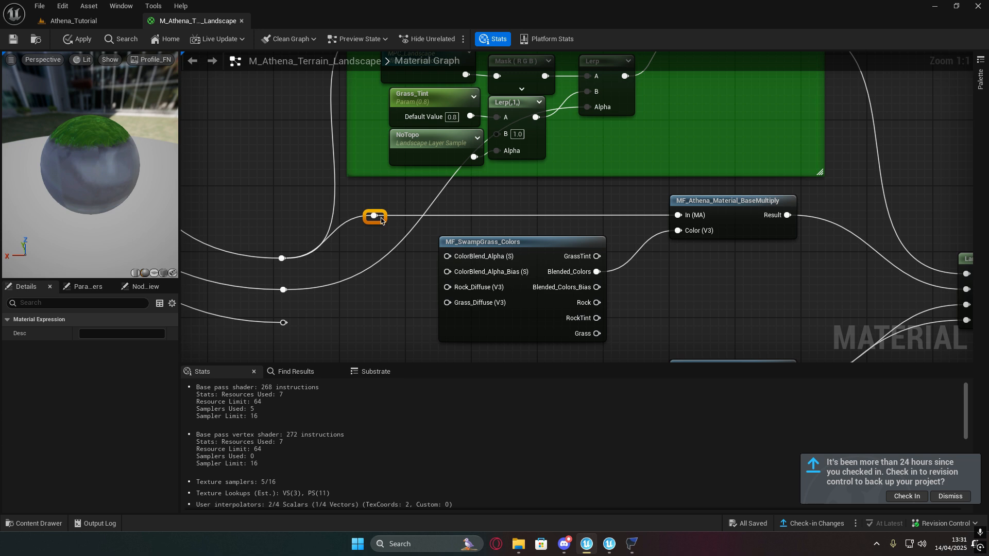
right_click_drag(460, 223, 474, 187)
- Shift MF_SwampGrass_Colors toward BaseMultiply and feed its ColorBlend_Alpha and ColorBlend_Alpha_Bias inputs from the middle and lowest reroutes respectively
left_click_drag(514, 202, 556, 202)
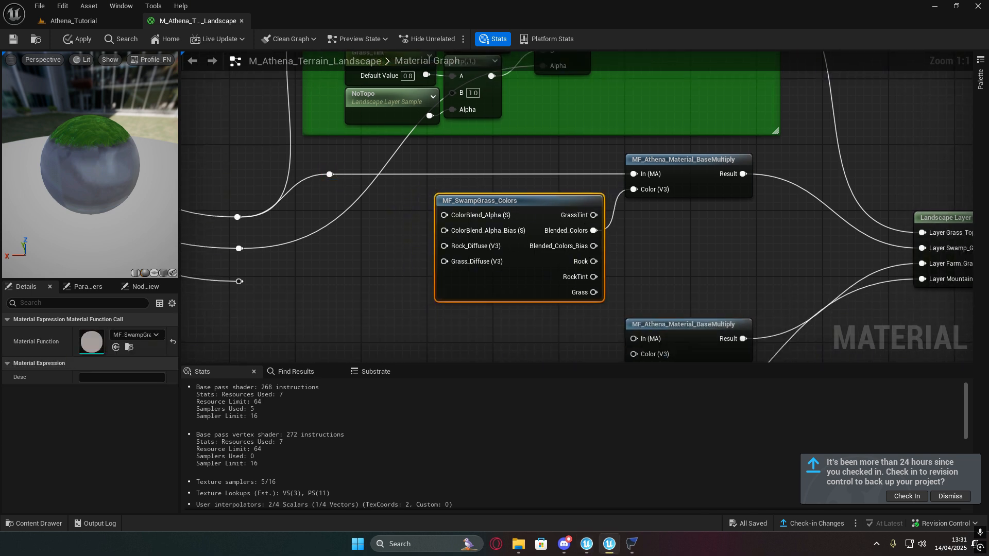
left_click_drag(447, 251, 444, 214)
left_click_drag(241, 281, 444, 230)
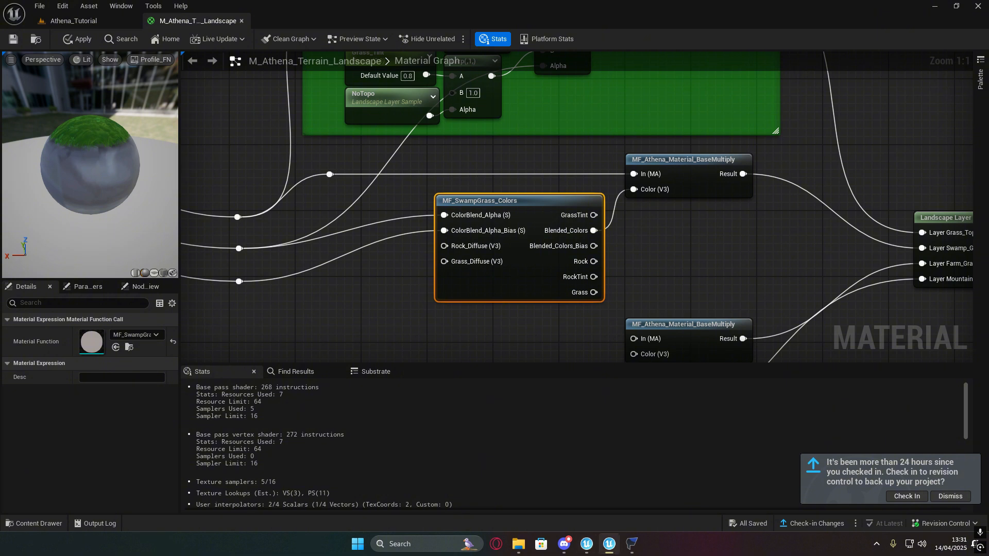
- Enclose MF_SwampGrass_Colors, its BaseMultiply and reroute in a comment titled "Mountain Grass", and trim the comment's upper and left edges
scroll(635, 200, "down", 2)
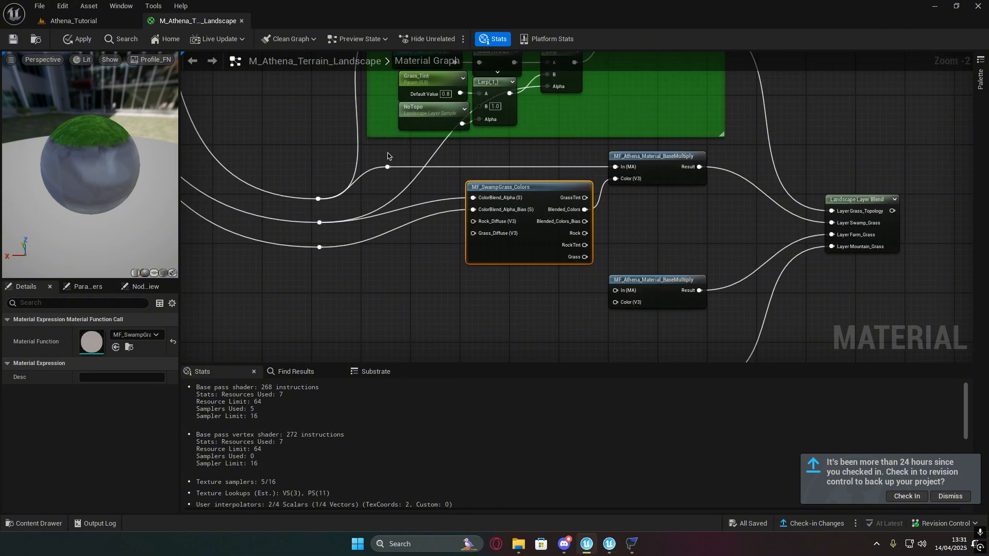
left_click_drag(387, 155, 691, 240)
key("c")
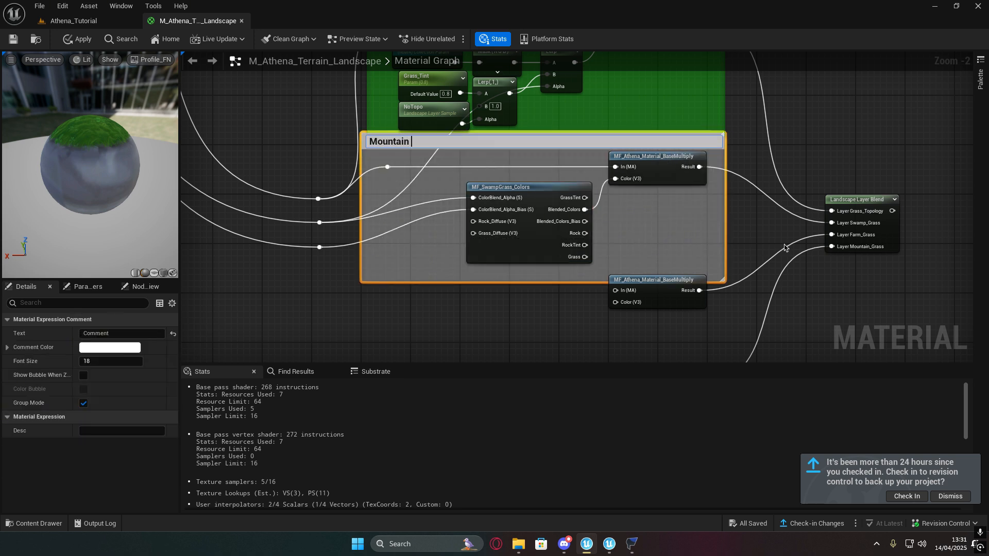
type("Mountain Grass")
key("Return")
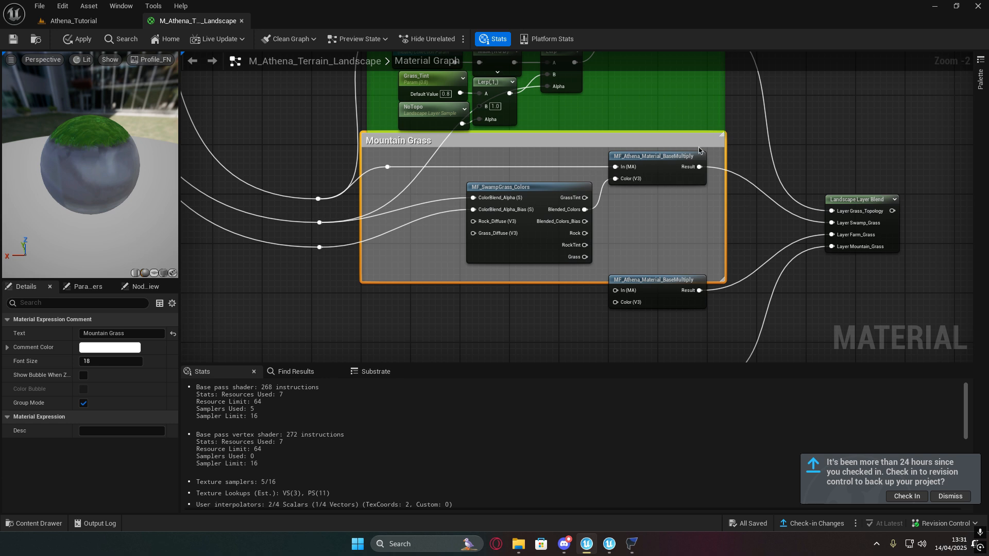
left_click(738, 149)
left_click_drag(681, 135, 684, 145)
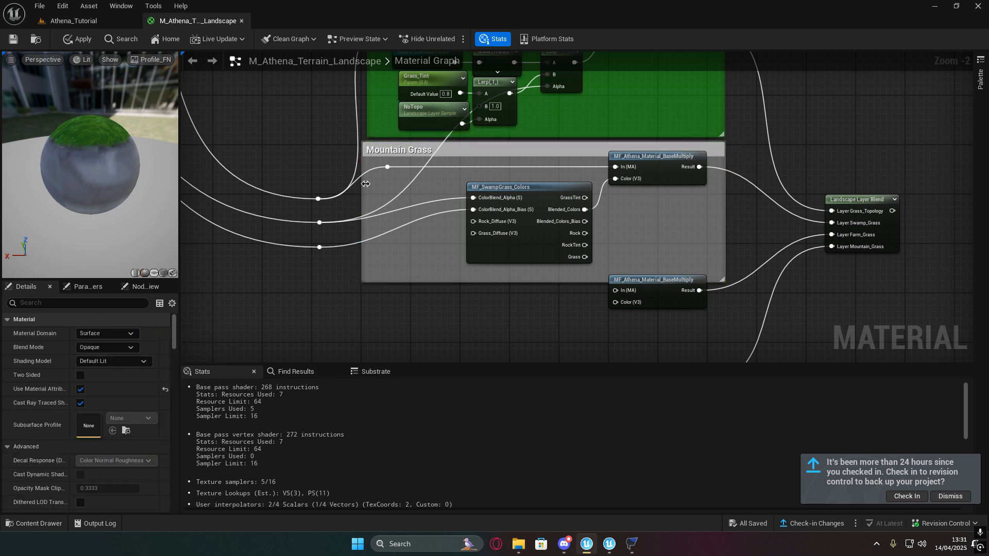
left_click_drag(365, 184, 372, 184)
- Move the two lower BaseMultiply nodes down clear of the Mountain Grass comment and nudge the BaseMultiply and reroute inside it down
left_click_drag(660, 283, 660, 313)
right_click_drag(711, 329, 675, 147)
left_click_drag(642, 192, 639, 250)
right_click_drag(657, 185, 660, 323)
left_click_drag(633, 117, 632, 133)
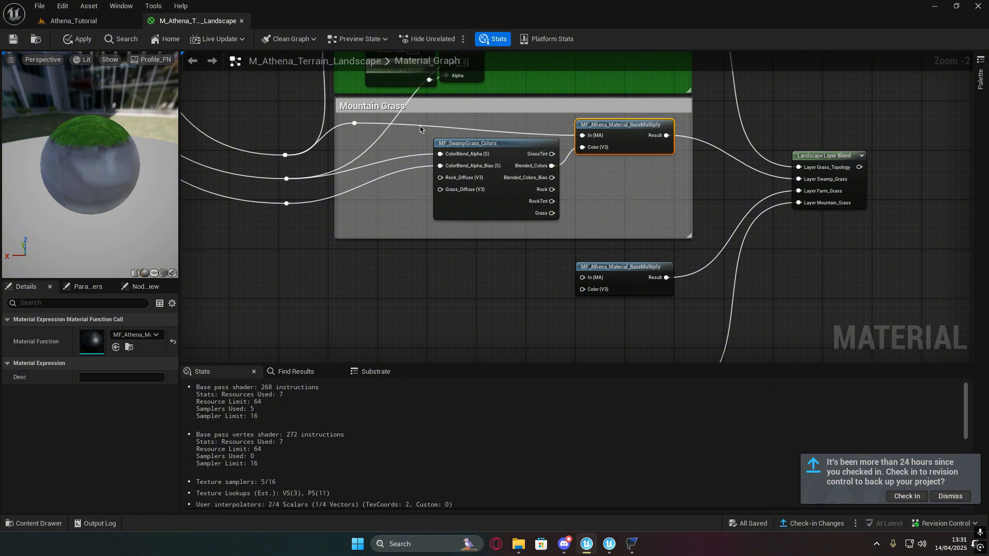
left_click_drag(354, 123, 354, 136)
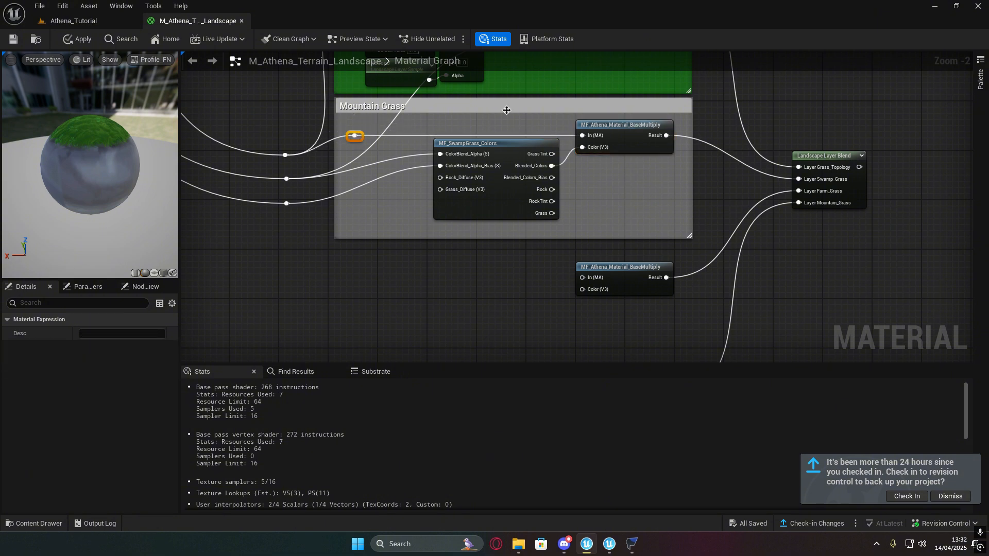
- Color the Mountain Grass comment with the dark green from the recent colors
left_click(504, 108)
left_click(128, 348)
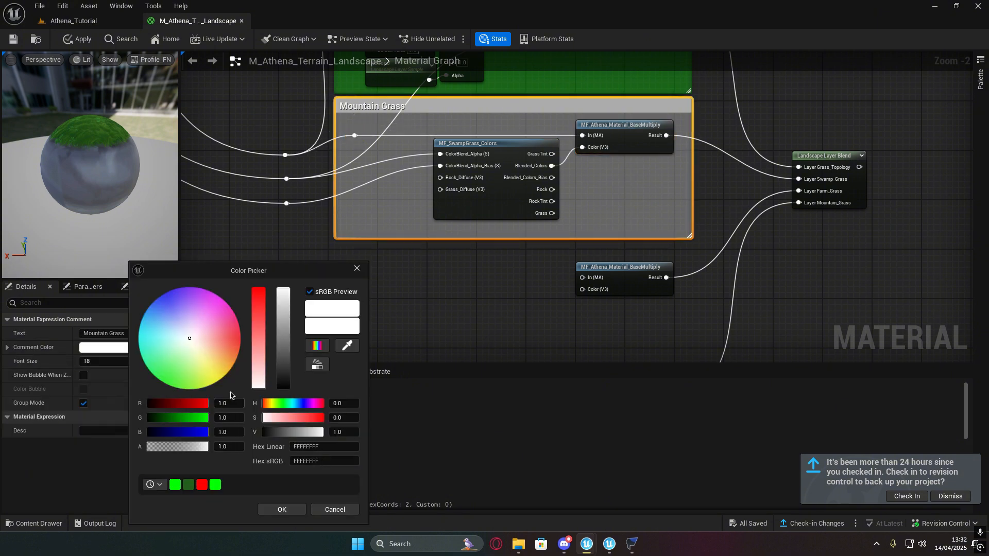
left_click_drag(187, 360, 104, 417)
left_click_drag(160, 431, 129, 431)
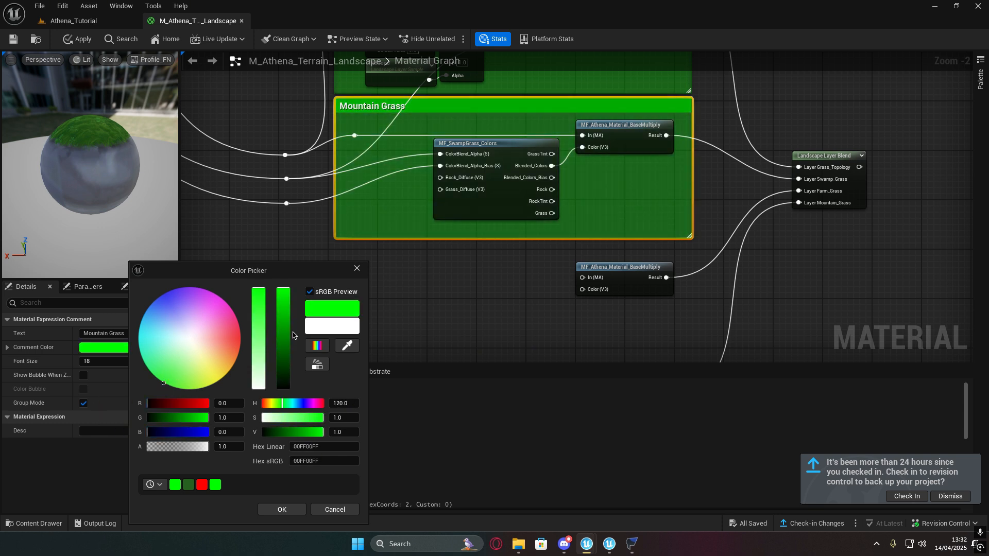
left_click_drag(284, 335, 280, 355)
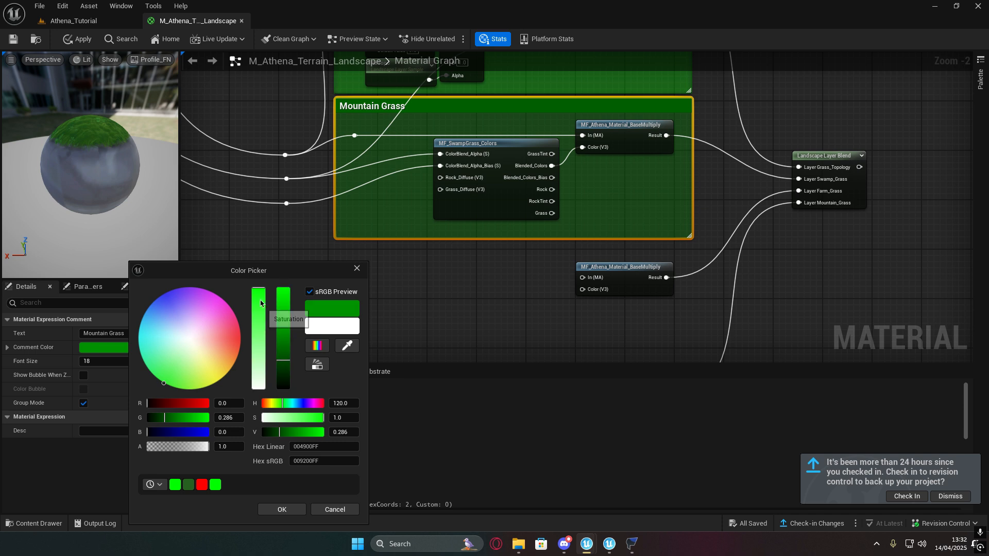
left_click_drag(260, 303, 261, 294)
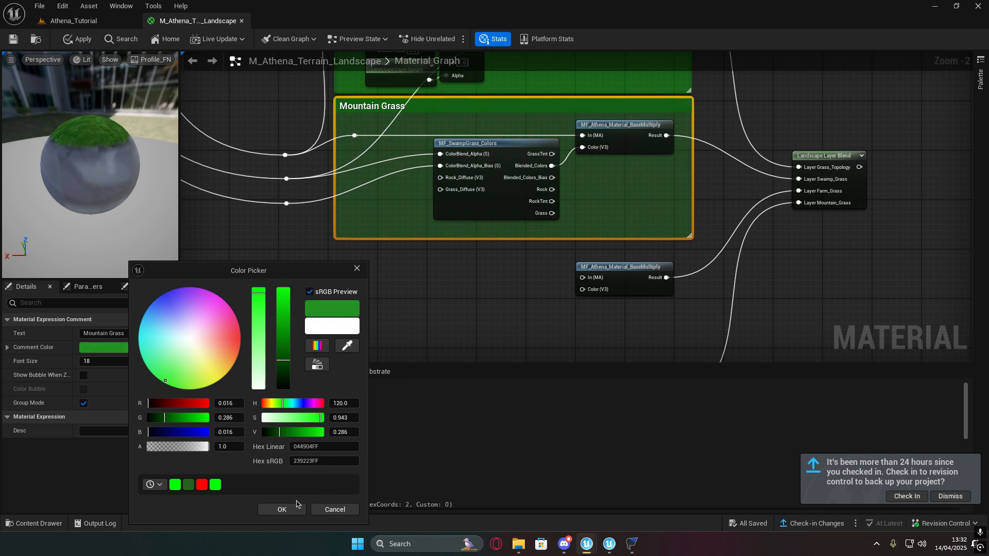
left_click(188, 485)
left_click(283, 510)
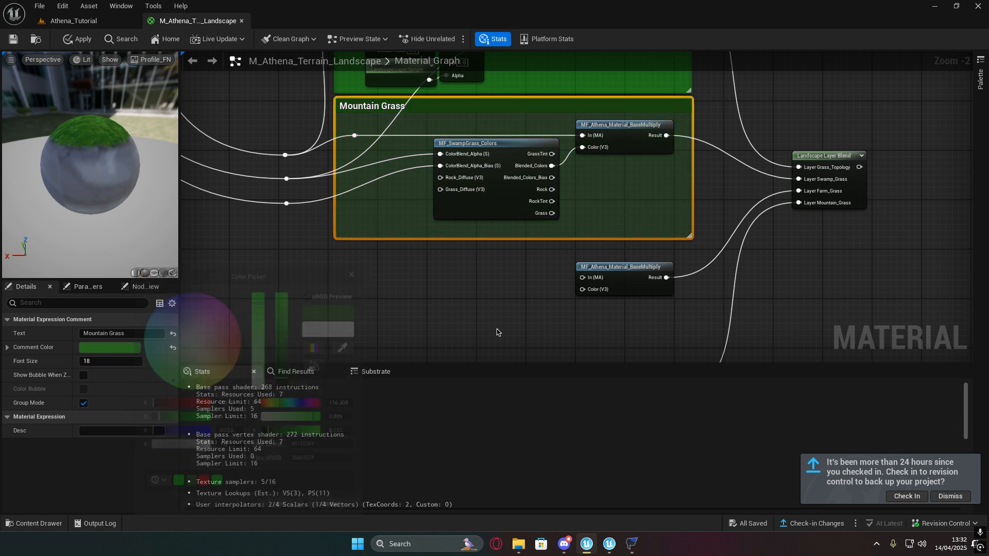
- Move the two unconnected-input BaseMultiply nodes together slightly further down below the Mountain Grass comment
right_click_drag(666, 248, 608, 297)
left_click(608, 296)
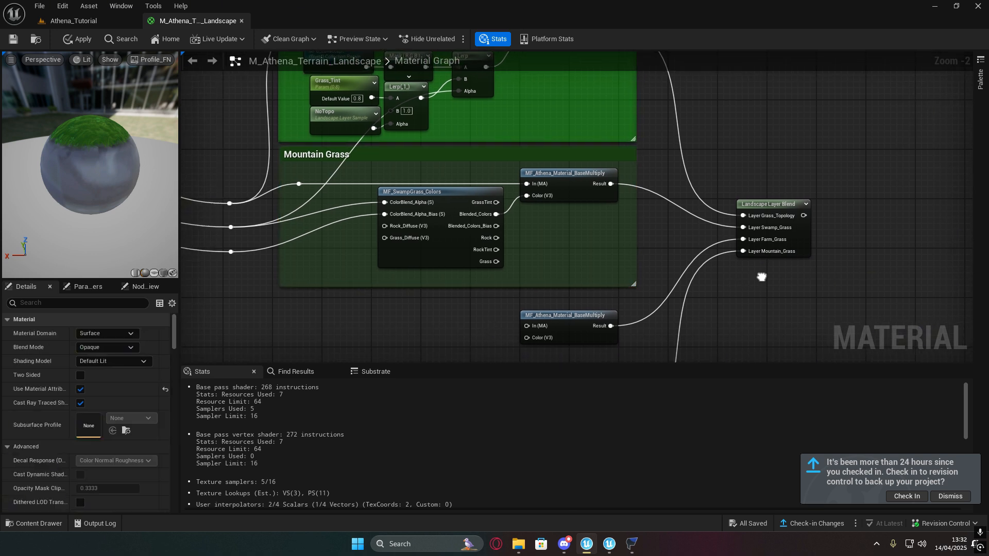
scroll(693, 220, "down", 2)
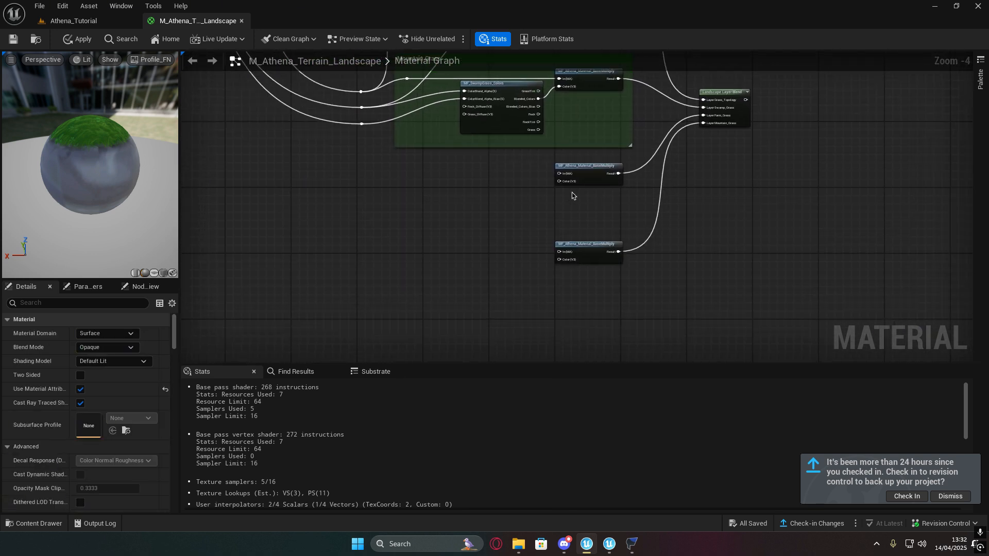
left_click_drag(522, 170, 595, 245)
left_click_drag(595, 168, 595, 180)
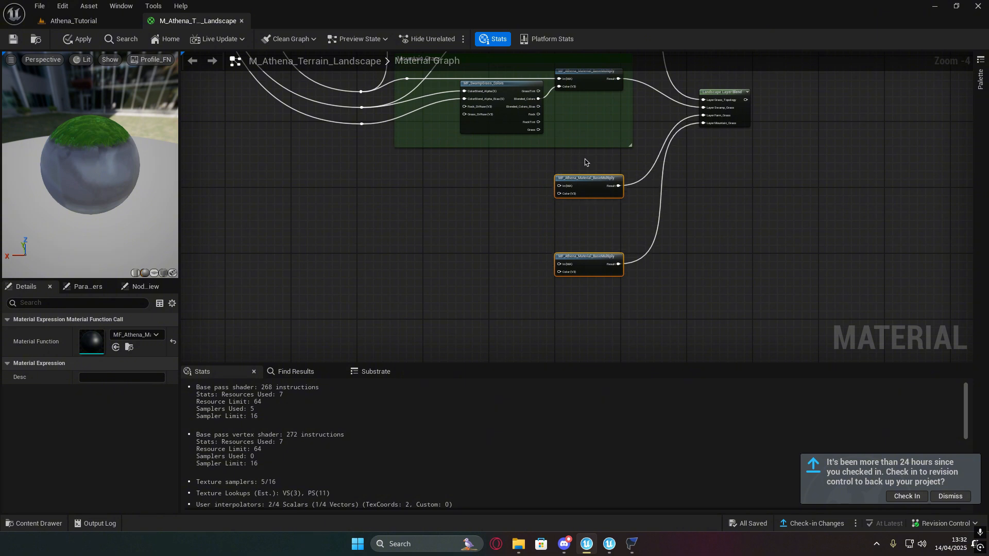
right_click_drag(508, 166, 536, 255)
left_click(536, 255)
scroll(522, 262, "up", 4)
right_click_drag(488, 148, 540, 276)
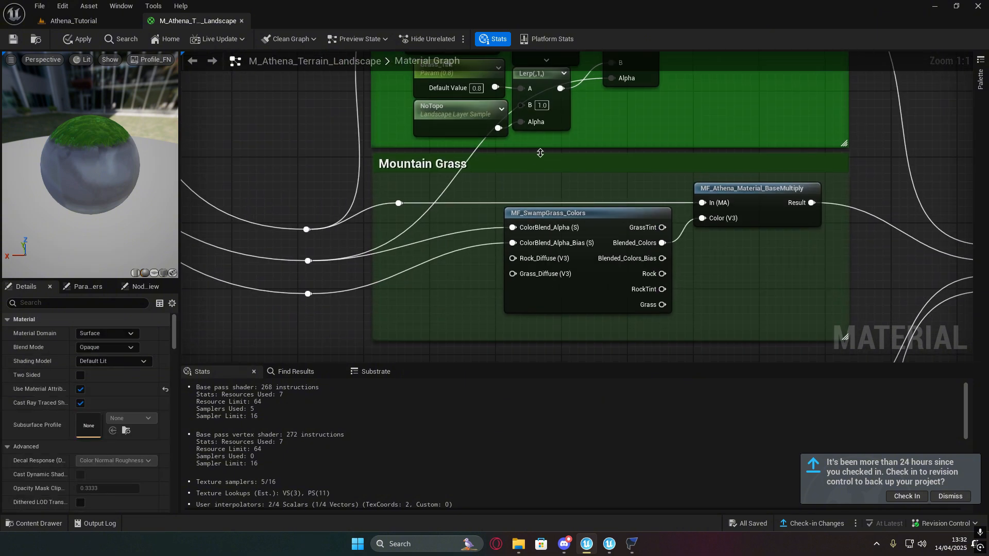
- Retitle the Mountain Grass comment "Swamp Grass" and recolor it dark olive, hex sRGB 606035FF
left_click(540, 152)
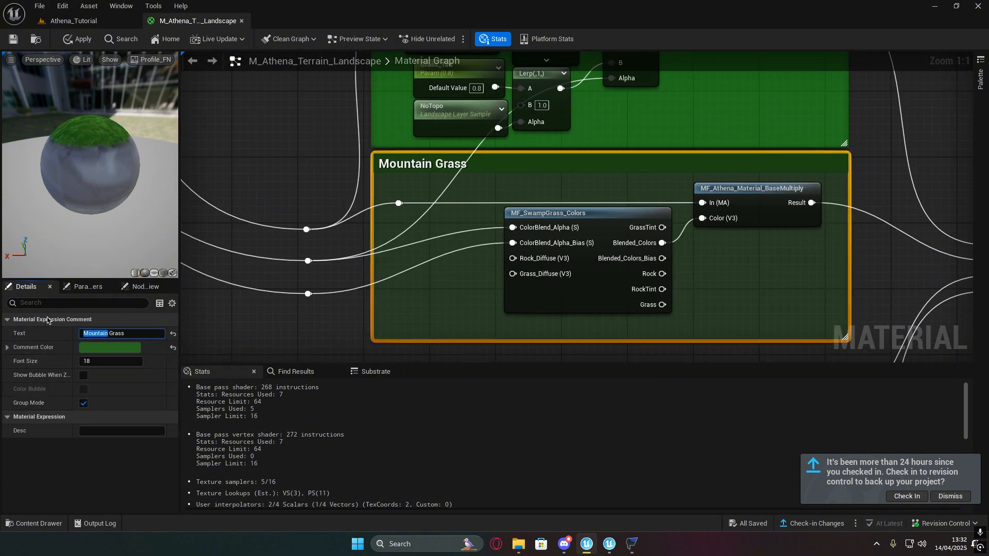
right_click_drag(276, 261, 230, 261)
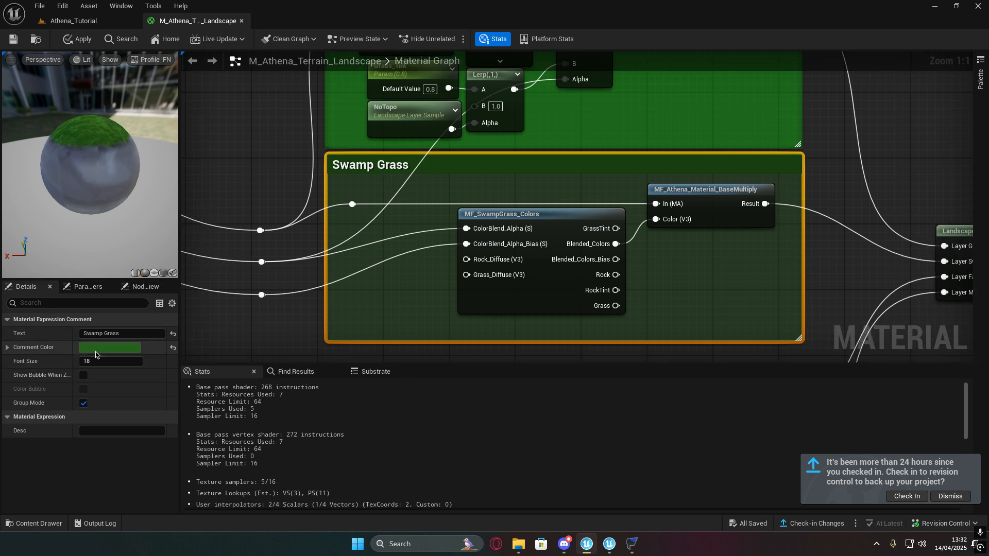
left_click(98, 349)
left_click_drag(140, 371, 175, 372)
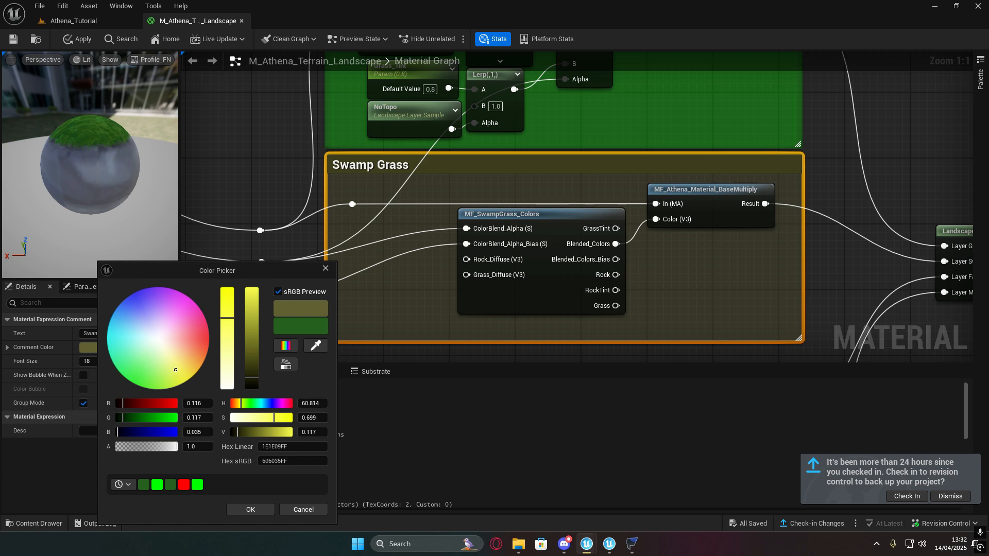
left_click(250, 509)
scroll(380, 282, "down", 5)
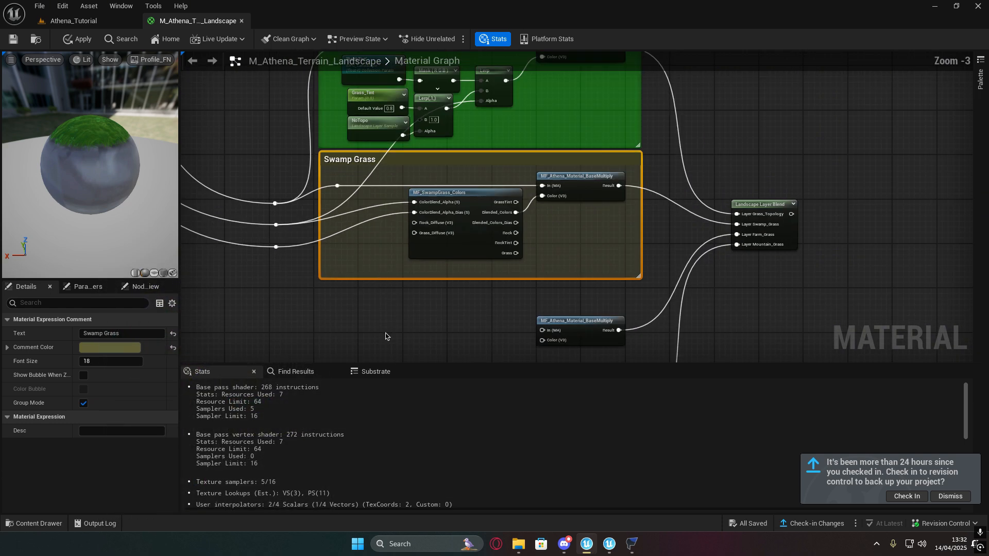
left_click(404, 282)
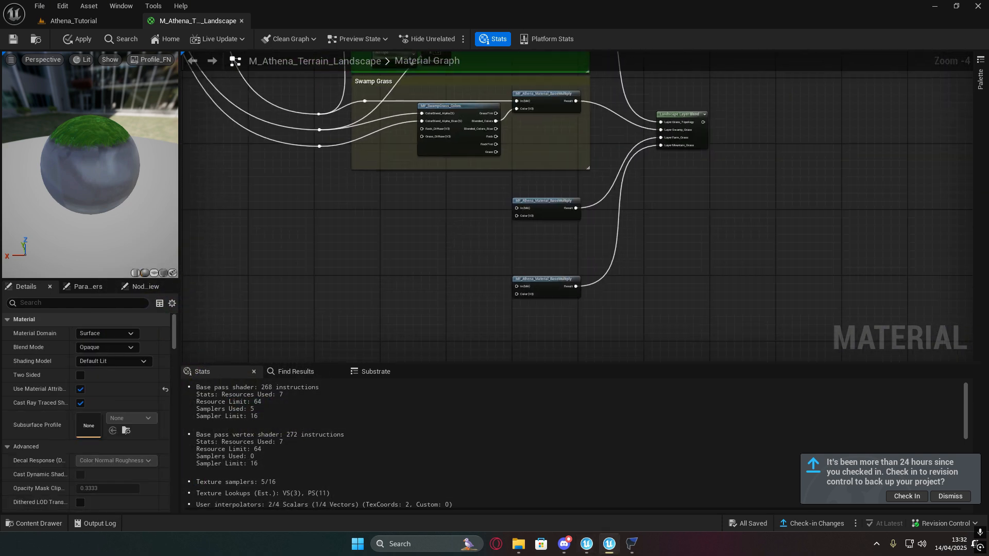
- Add a material function node below the Swamp Grass comment and assign MF_FarmGrass_Colors to it
scroll(493, 219, "up", 1)
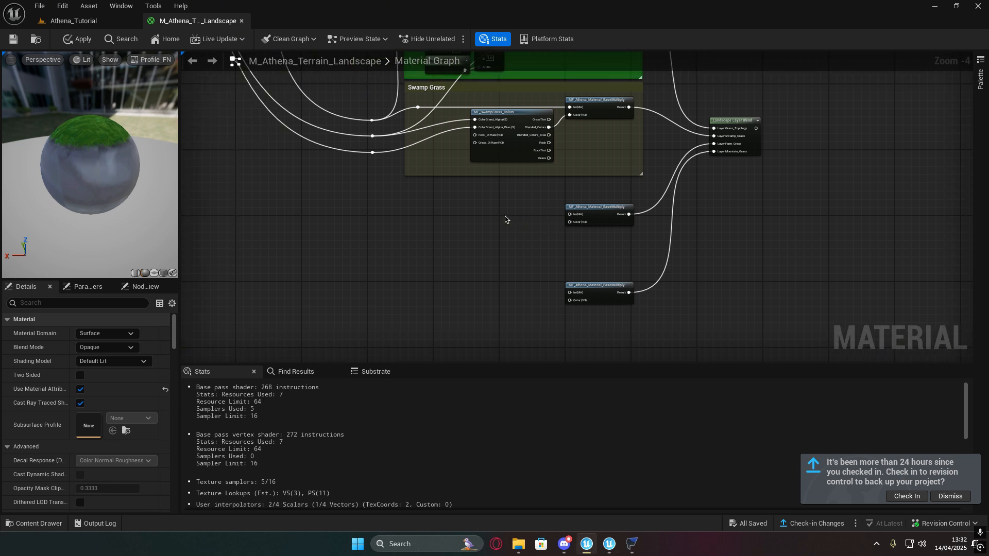
right_click(454, 222)
type("func")
left_click(515, 248)
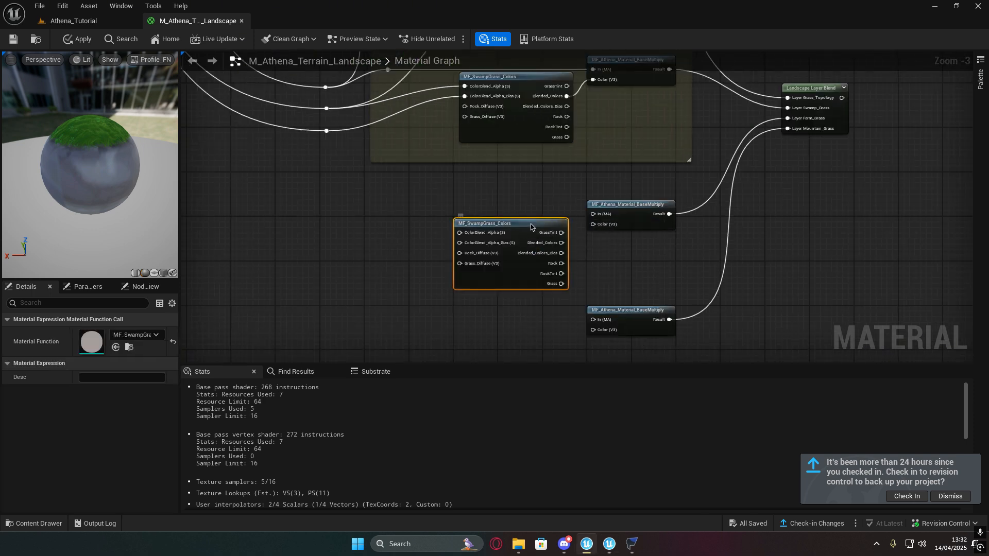
left_click(115, 346)
left_click(129, 336)
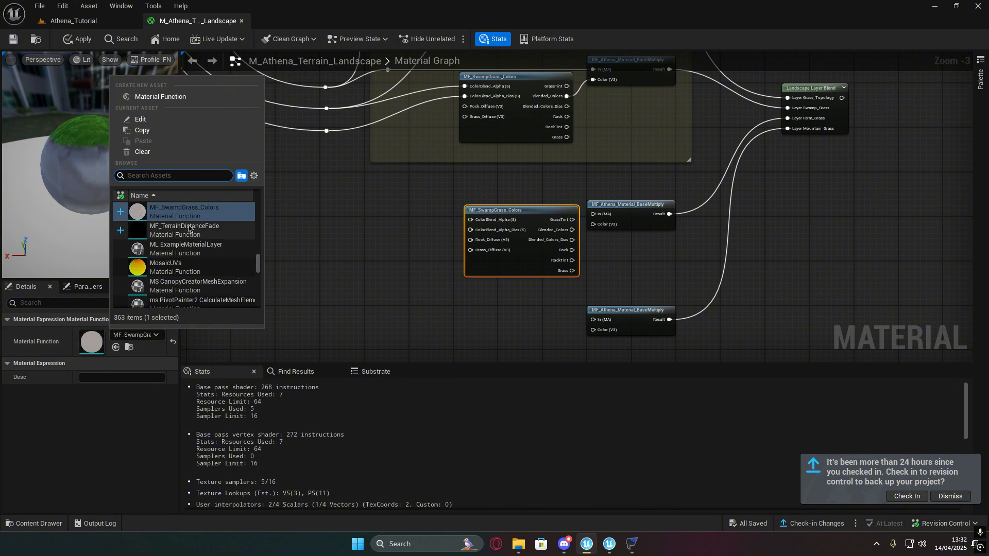
scroll(199, 232, "up", 1)
scroll(200, 235, "up", 2)
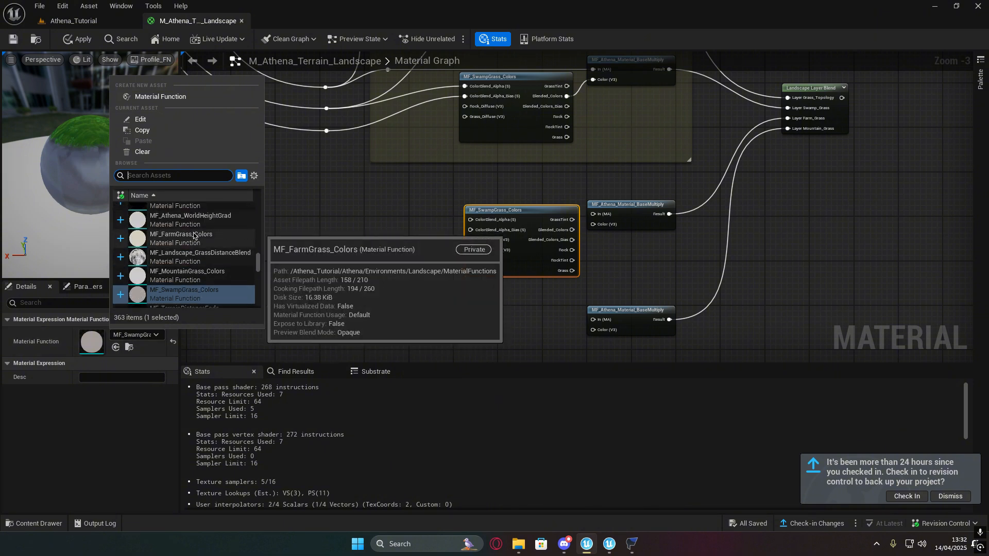
left_click(199, 235)
left_click_drag(517, 214, 505, 208)
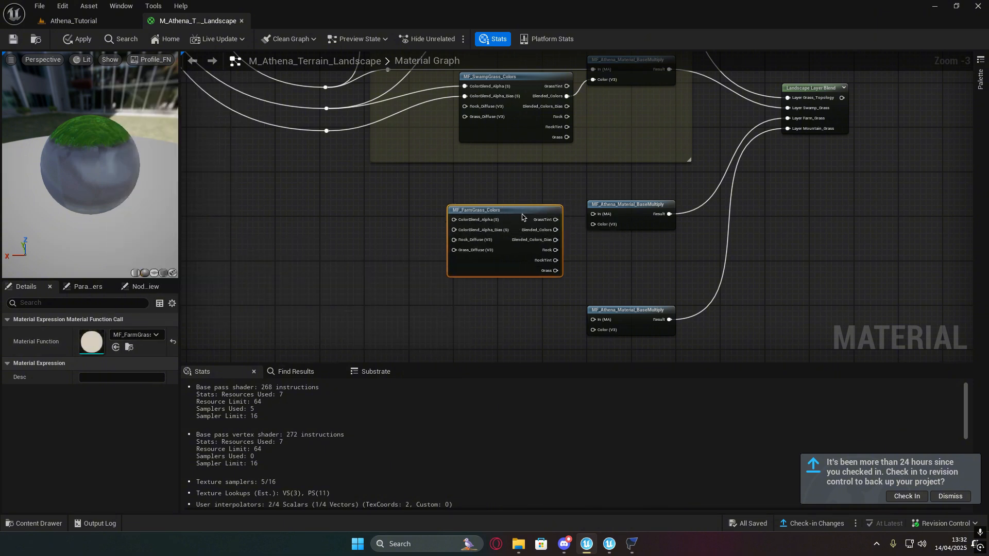
- Connect MF_FarmGrass_Colors' Blended_Colors to the Color input of the adjacent BaseMultiply and reposition the colors node beside it
scroll(560, 243, "up", 3)
right_click_drag(560, 243, 458, 313)
left_click_drag(435, 299, 507, 282)
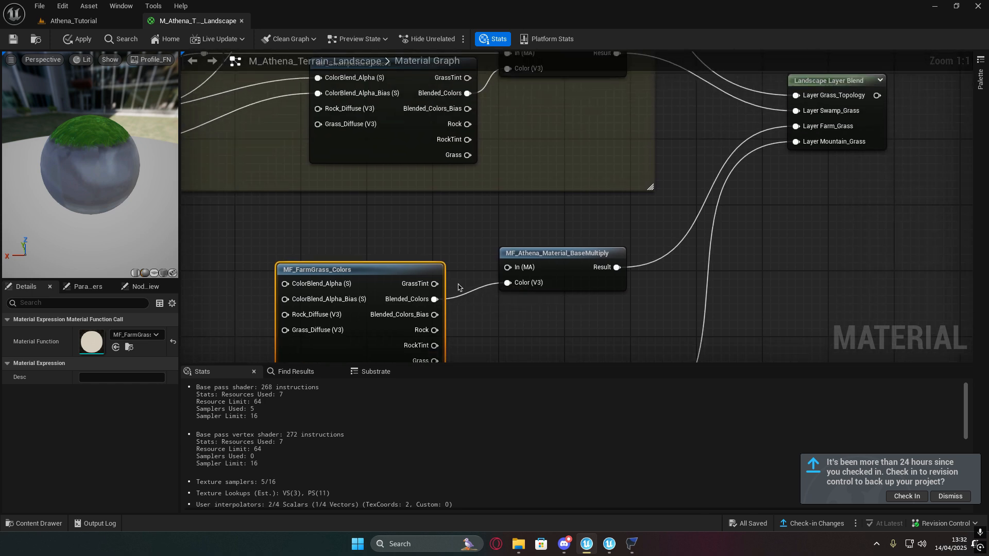
left_click_drag(377, 265, 410, 281)
scroll(346, 269, "down", 1)
- Branch the upper shared reroute through a new reroute into the Farm_Grass BaseMultiply's In input, and align the new reroute with that input
right_click_drag(346, 269, 539, 266)
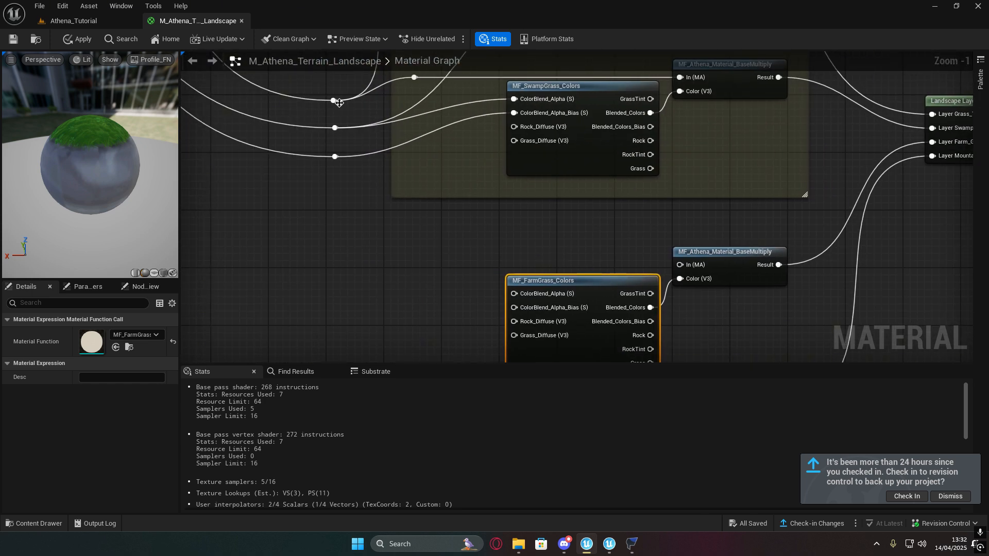
left_click_drag(335, 100, 436, 244)
type("re")
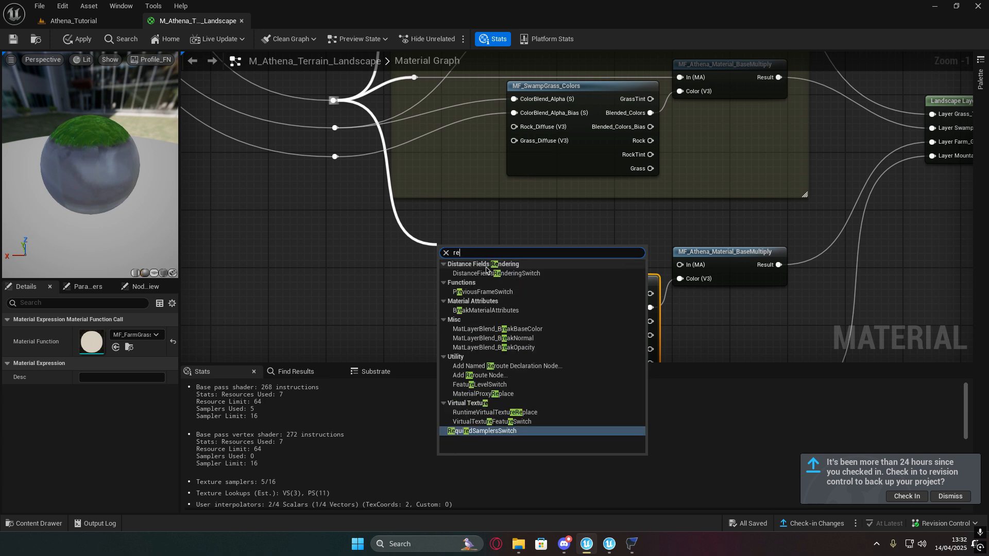
type("r")
left_click(501, 292)
left_click(459, 281)
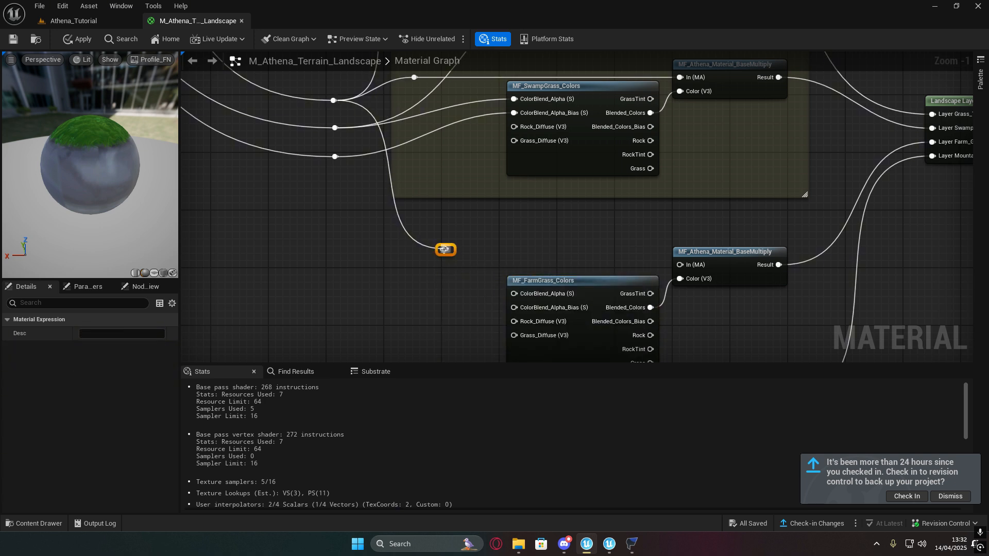
left_click_drag(446, 249, 680, 265)
left_click_drag(444, 249, 454, 273)
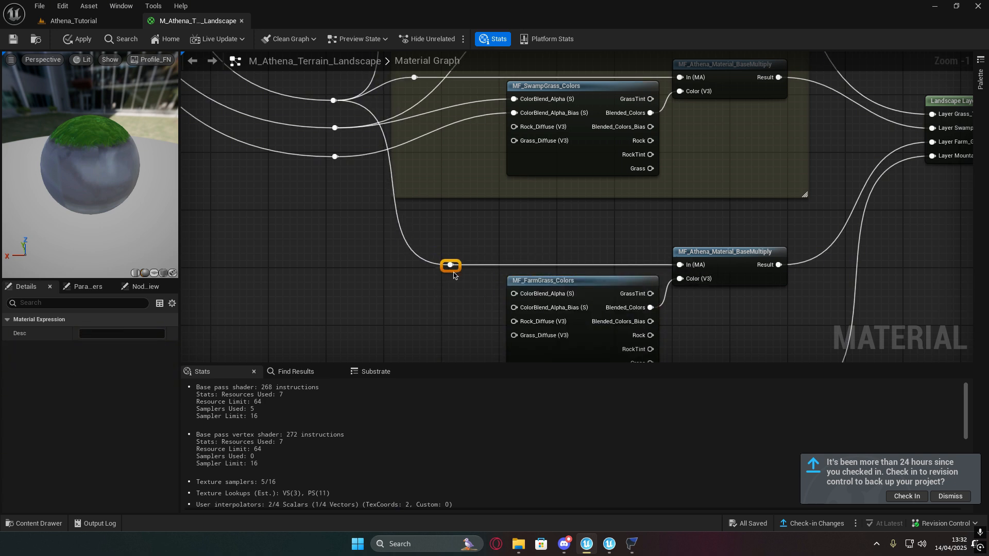
- Move the lowest BaseMultiply, which feeds Layer Mountain_Grass, further down below the MF_FarmGrass_Colors node
right_click_drag(599, 319, 506, 216)
right_click_drag(566, 231, 468, 196)
scroll(508, 231, "down", 3)
left_click_drag(530, 247, 531, 281)
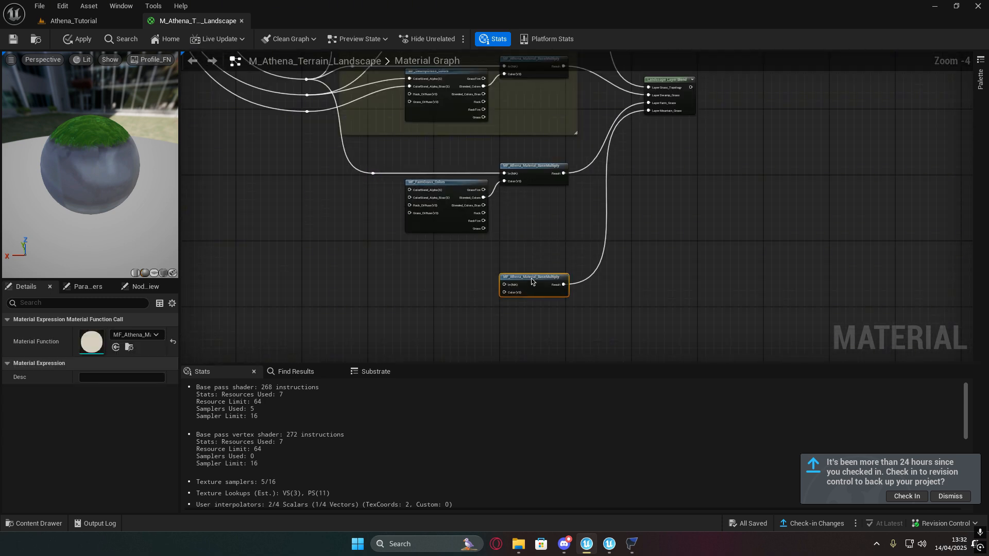
right_click_drag(531, 236, 646, 269)
left_click(567, 304)
- Connect the two lower shared reroutes to MF_FarmGrass_Colors' ColorBlend_Alpha and ColorBlend_Alpha_Bias inputs
scroll(549, 278, "up", 1)
scroll(536, 258, "up", 2)
right_click_drag(536, 258, 623, 349)
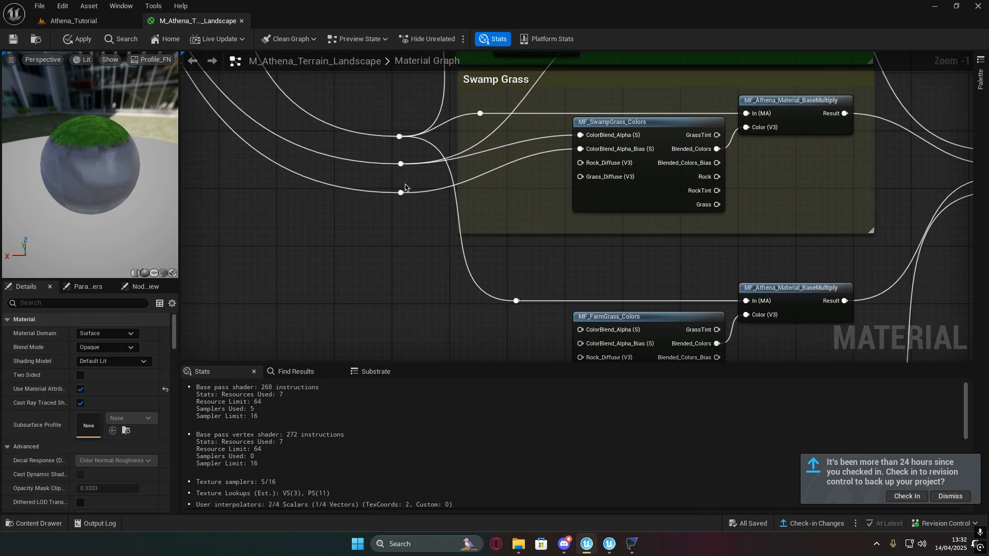
left_click_drag(401, 163, 580, 329)
right_click_drag(763, 343, 537, 207)
scroll(515, 204, "down", 3)
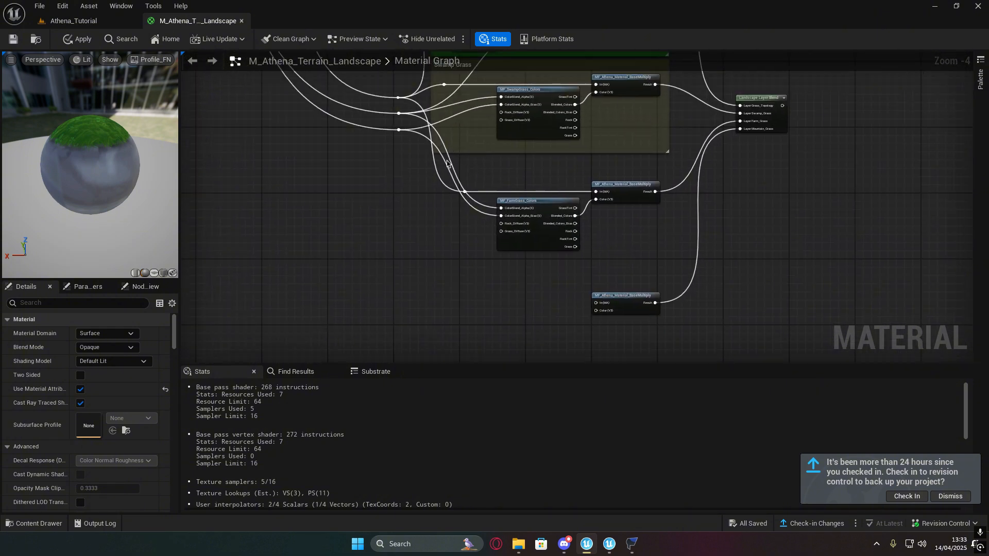
- Enclose MF_FarmGrass_Colors, its BaseMultiply and reroute in a comment titled "Farm Grass"
left_click_drag(445, 162, 579, 228)
left_click_drag(651, 253, 550, 179)
left_click_drag(462, 173, 650, 249)
key("c")
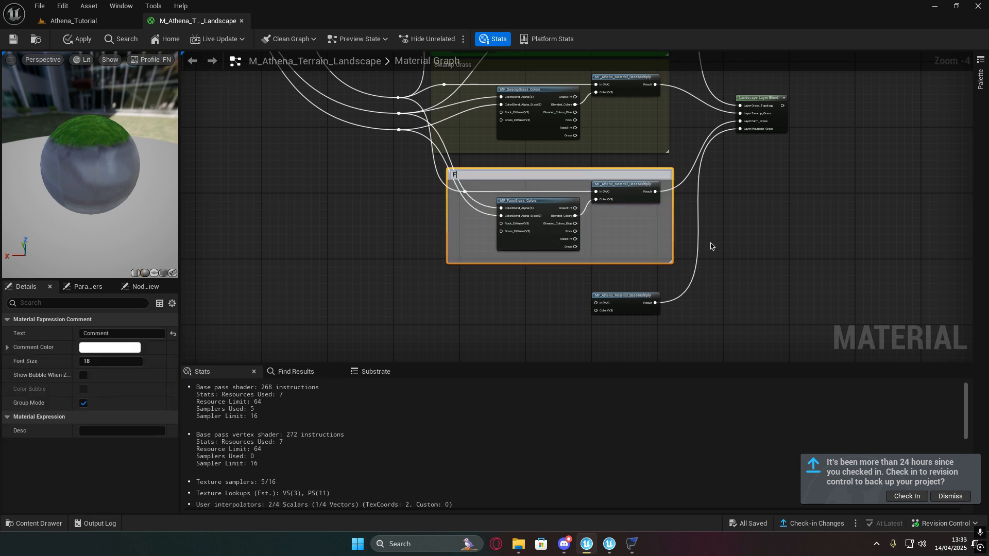
type("Farm Grass")
key("Return")
- Extend the Farm Grass comment's upper edge toward the Swamp Grass comment and widen its left edge
scroll(531, 196, "up", 4)
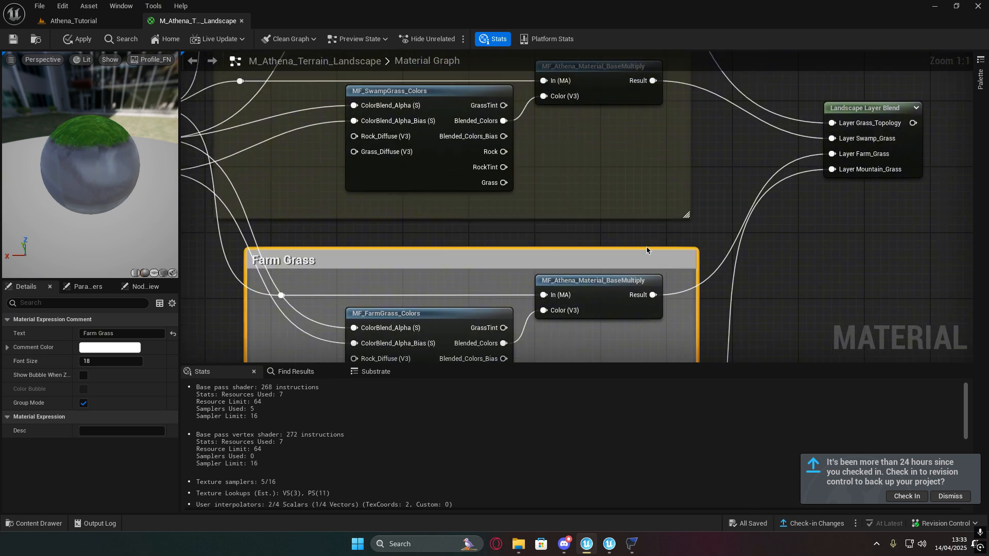
left_click_drag(647, 249, 647, 229)
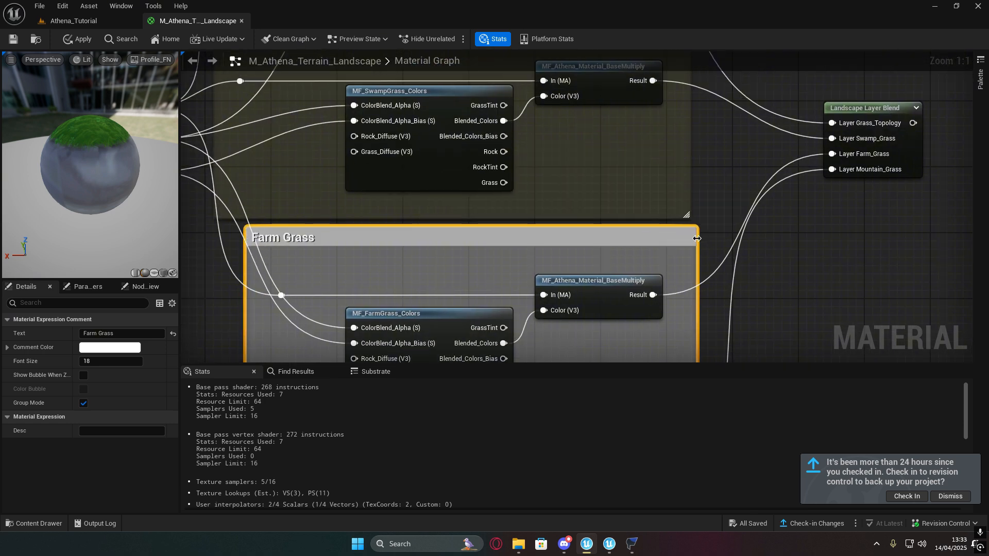
right_click_drag(304, 237, 503, 194)
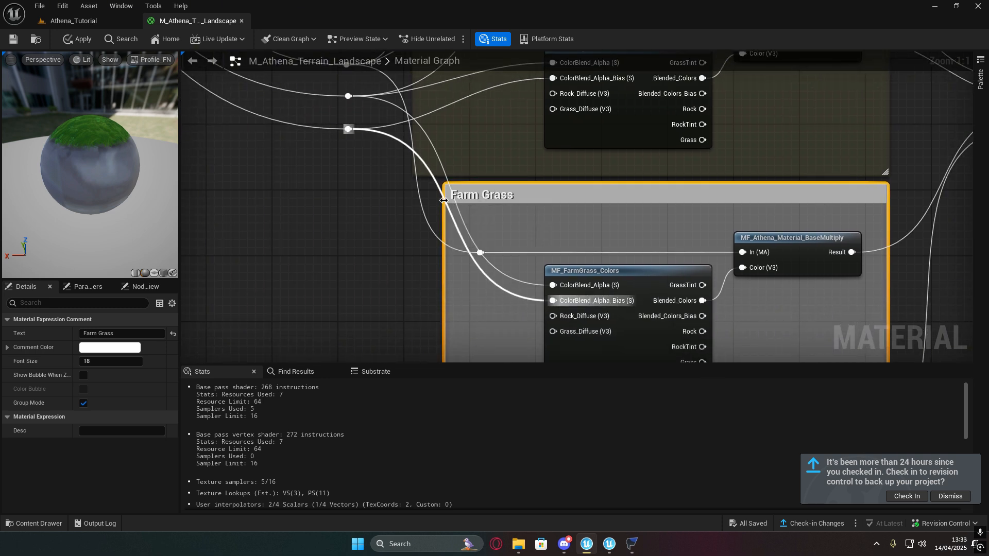
left_click_drag(443, 197, 411, 197)
right_click_drag(330, 222, 285, 187)
left_click(284, 186)
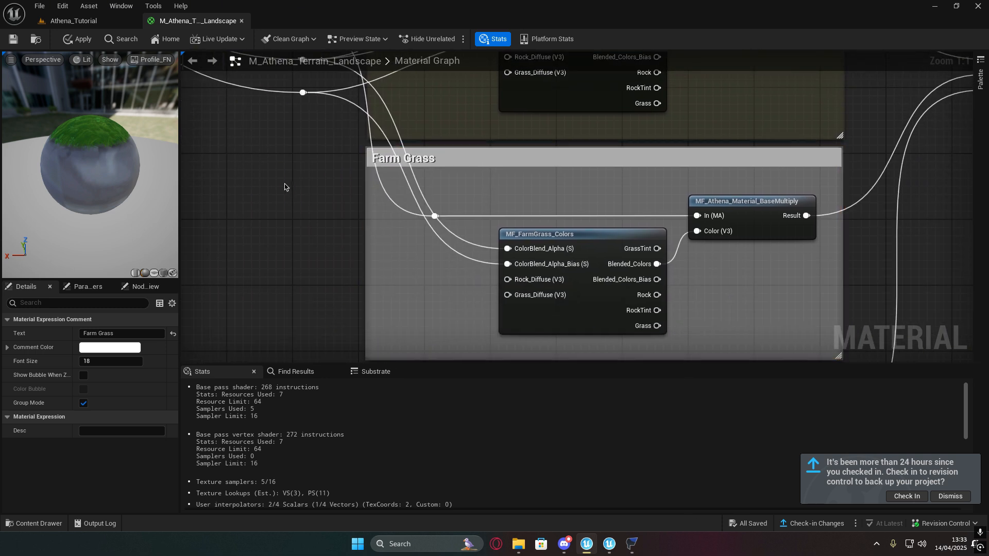
- Color the Farm Grass comment light yellow, hex sRGB FFF178FF
scroll(286, 186, "down", 2)
right_click_drag(322, 240, 296, 144)
right_click_drag(489, 222, 500, 267)
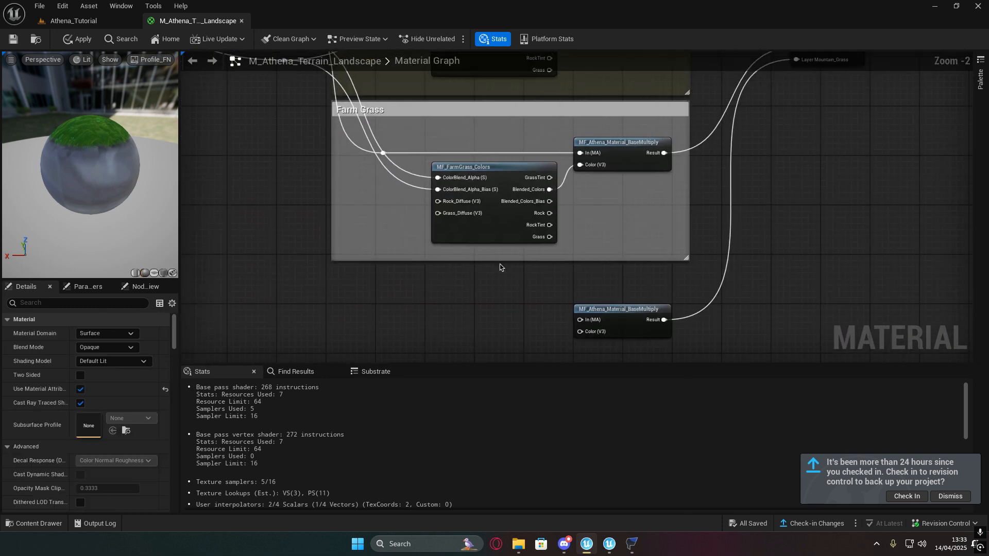
left_click(444, 112)
left_click(109, 349)
left_click(196, 373)
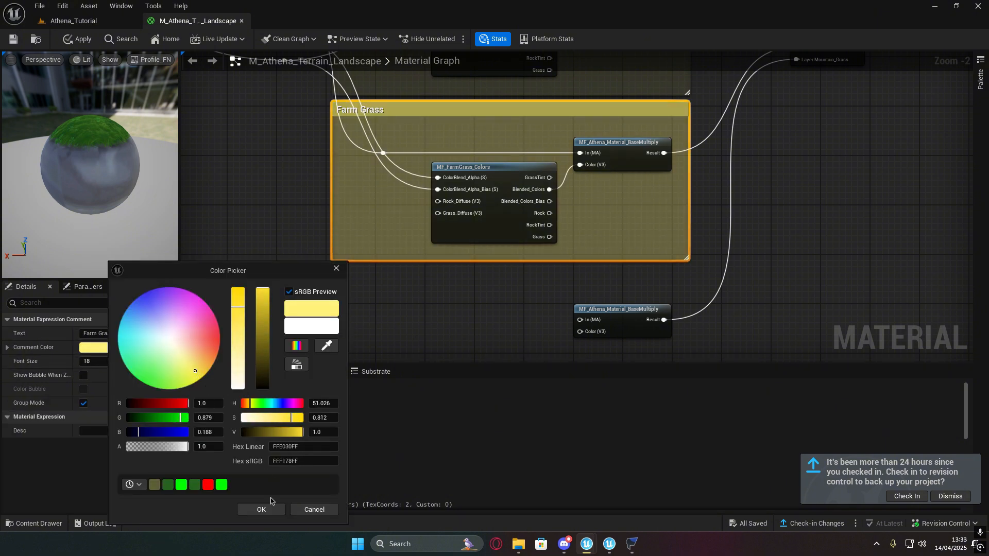
left_click(261, 509)
- Add a function node set to MF_MountainGrass_Colors beside the lowest BaseMultiply and connect its Blended_Colors to that node's Color input
right_click_drag(586, 326, 616, 265)
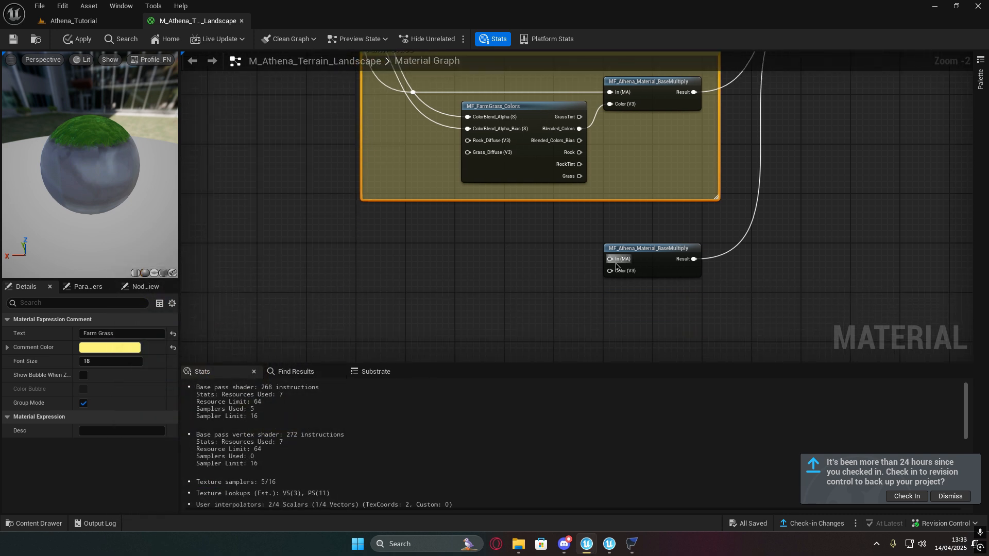
right_click(482, 265)
type("func")
key("Return")
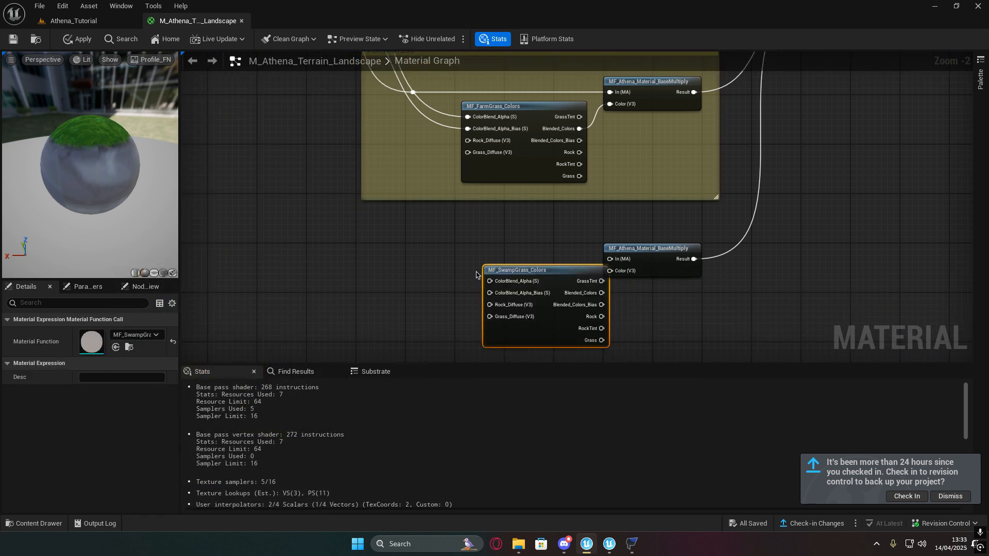
left_click_drag(529, 266, 438, 227)
left_click(137, 335)
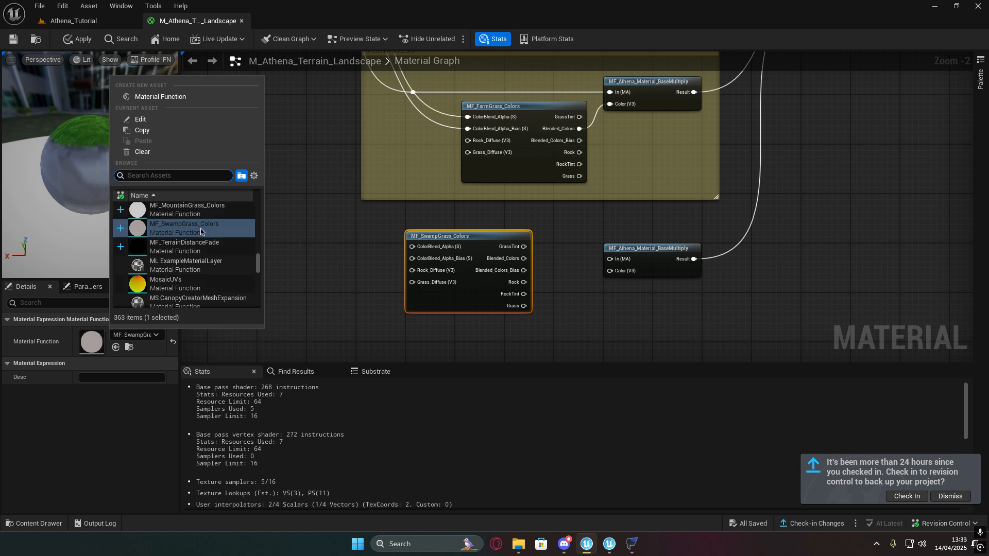
left_click(206, 217)
left_click_drag(542, 259, 609, 270)
left_click_drag(521, 239, 527, 252)
- Route the upper shared reroute through a new reroute into the lowest BaseMultiply's In input, and shift MF_MountainGrass_Colors down clear of the wire
right_click_drag(472, 211, 547, 332)
scroll(448, 221, "down", 1)
left_click_drag(397, 90, 467, 338)
double_click(643, 327)
left_click_drag(556, 323, 572, 343)
- Connect the two lower shared reroutes to MF_MountainGrass_Colors' ColorBlend_Alpha and ColorBlend_Alpha_Bias inputs
right_click_drag(470, 360, 490, 270)
right_click_drag(477, 139, 501, 261)
scroll(502, 261, "down", 1)
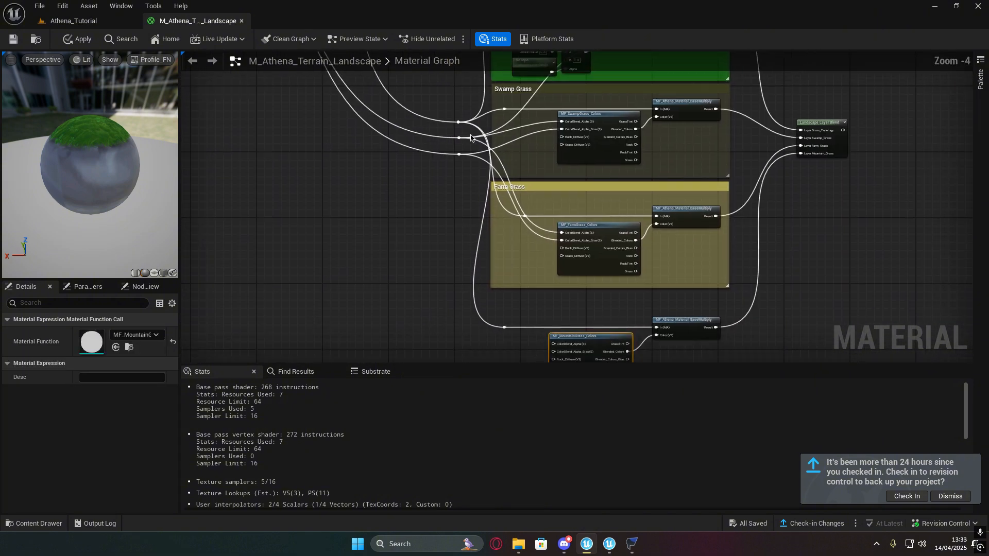
left_click_drag(459, 137, 553, 343)
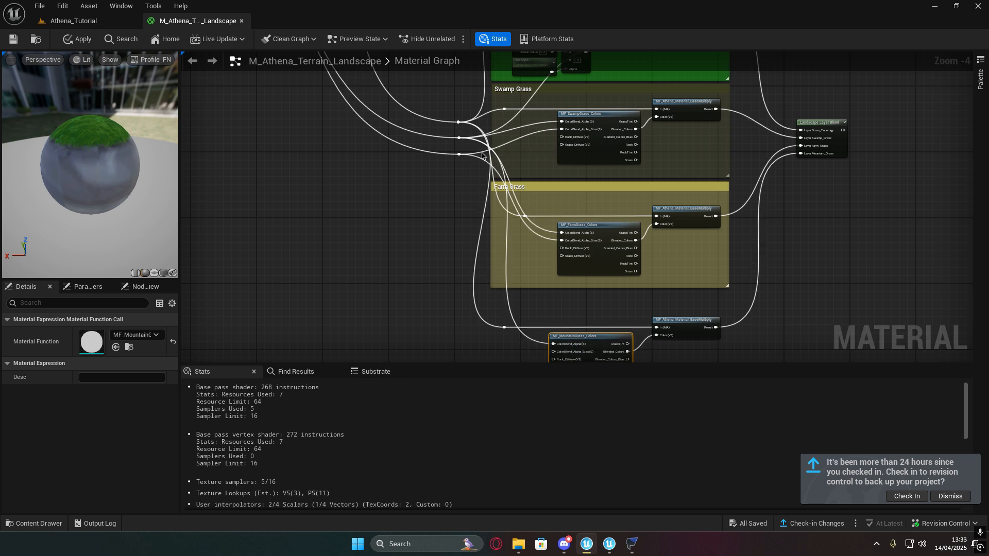
left_click_drag(459, 154, 559, 320)
- Disconnect the material output node's Material Attributes input and move the node to the right of the grass layer groups
right_click_drag(681, 315, 603, 270)
scroll(659, 234, "down", 2)
right_click_drag(660, 235, 594, 313)
scroll(594, 314, "down", 3)
scroll(506, 160, "up", 3)
right_click_drag(505, 162, 536, 130)
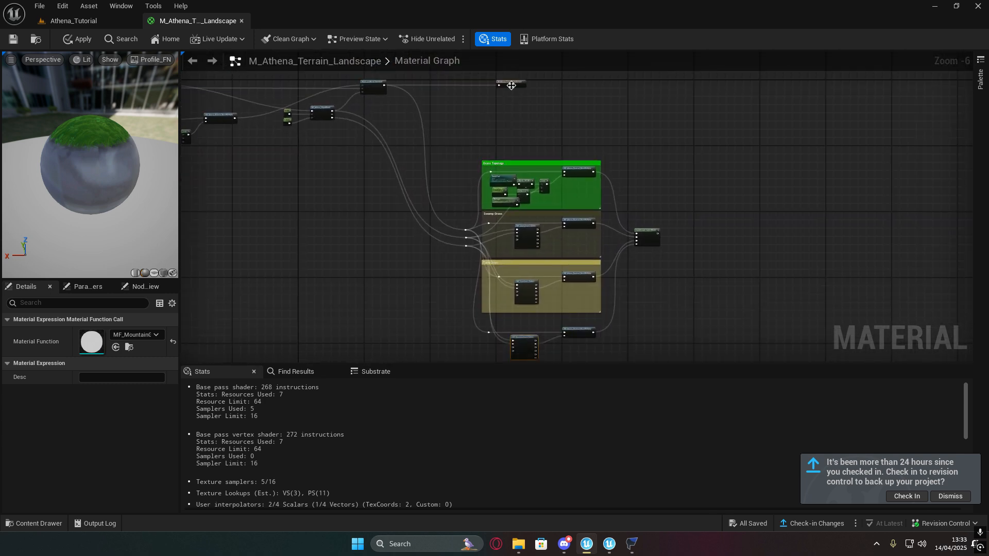
scroll(499, 85, "up", 5)
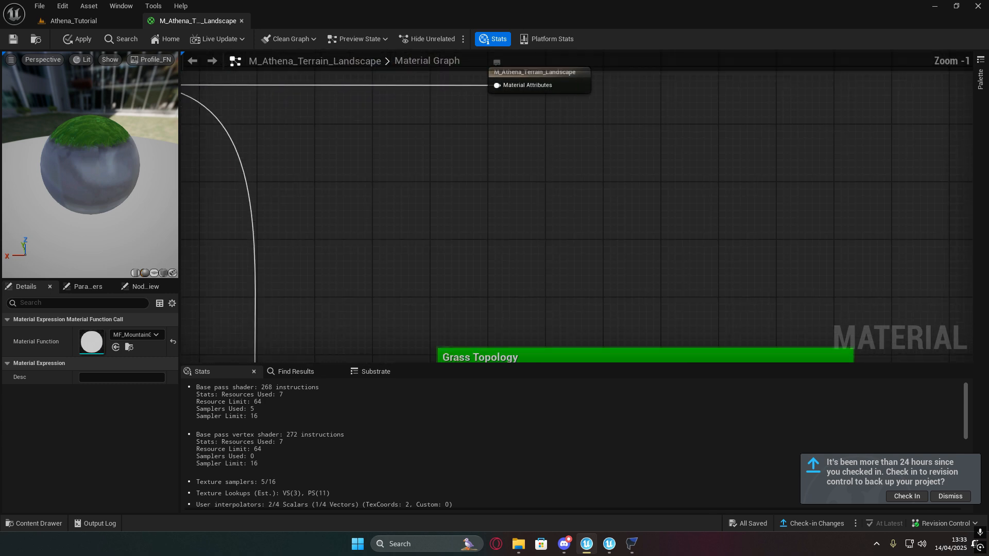
right_click_drag(499, 85, 505, 125)
left_click(504, 124, "alt")
scroll(415, 194, "down", 4)
left_click_drag(472, 164, 806, 308)
- Move all grass layer groups, their shared reroutes and the Landscape Layer Blend up level with the preceding node chain
right_click_drag(734, 304, 697, 169)
scroll(697, 170, "down", 2)
left_click_drag(491, 138, 638, 335)
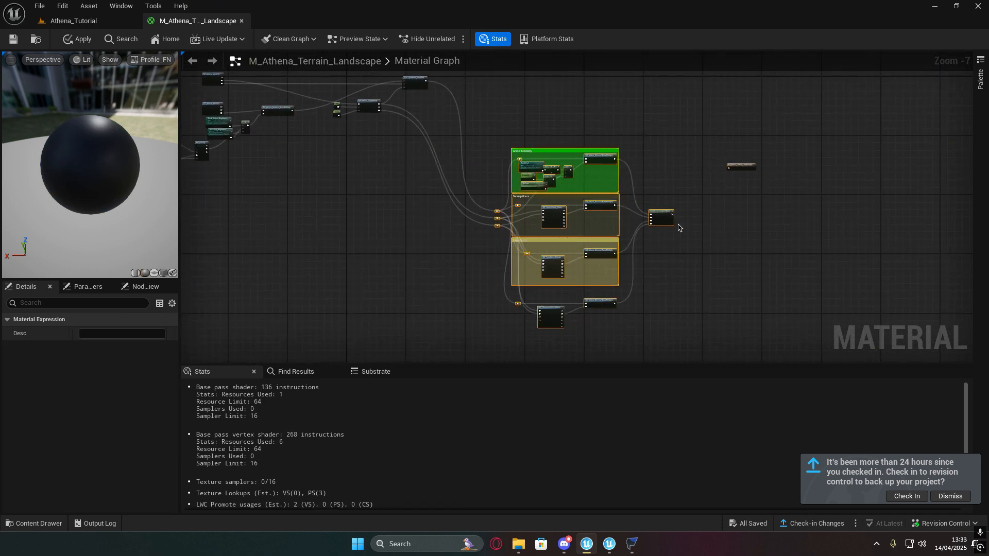
left_click_drag(658, 221, 626, 85)
- Shift the material output node slightly up and left, toward the Landscape Layer Blend
right_click_drag(626, 85, 686, 191)
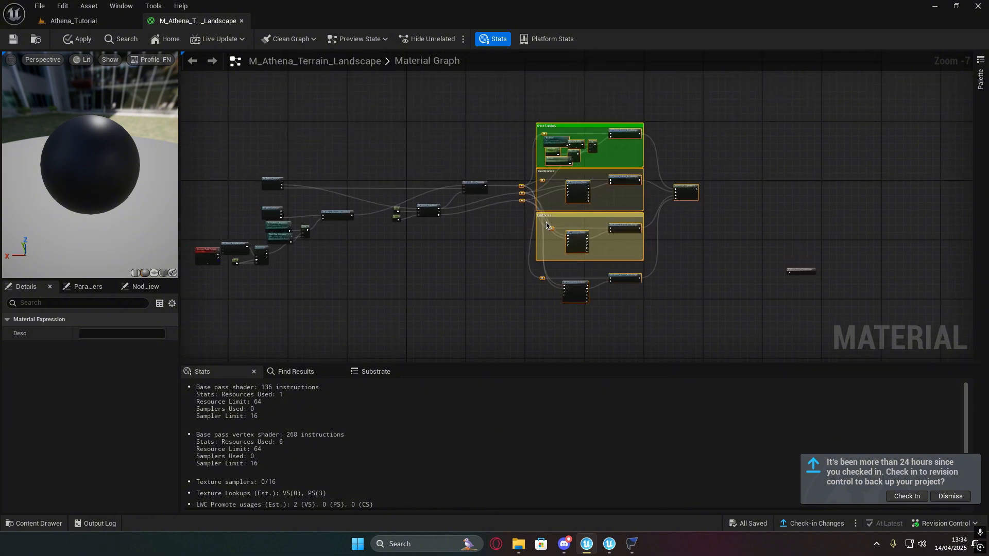
scroll(492, 221, "up", 5)
right_click_drag(493, 222, 369, 266)
scroll(384, 263, "down", 4)
left_click_drag(681, 312, 668, 291)
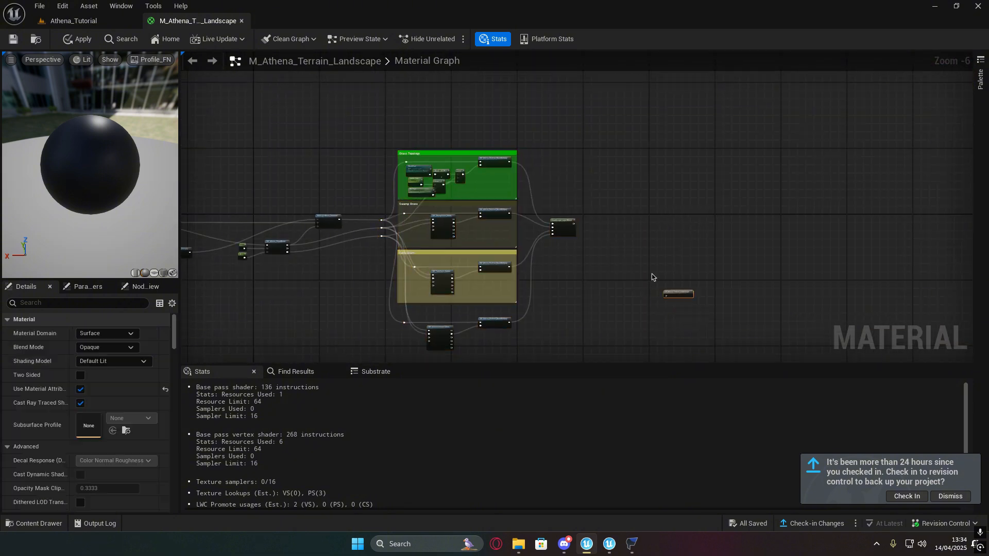
- Connect the Landscape Layer Blend output to the material output node's Material Attributes input and save the material
scroll(577, 230, "up", 5)
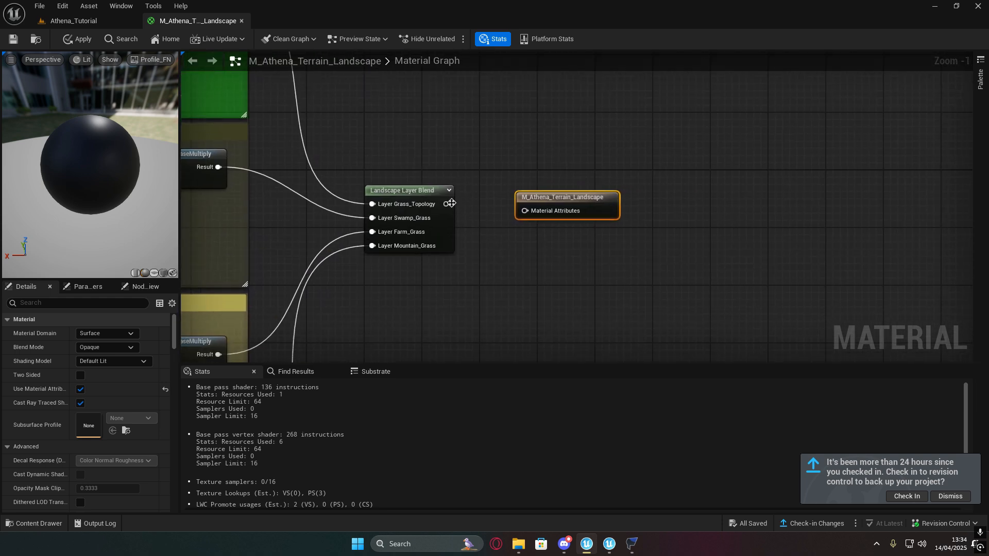
left_click_drag(446, 204, 528, 195)
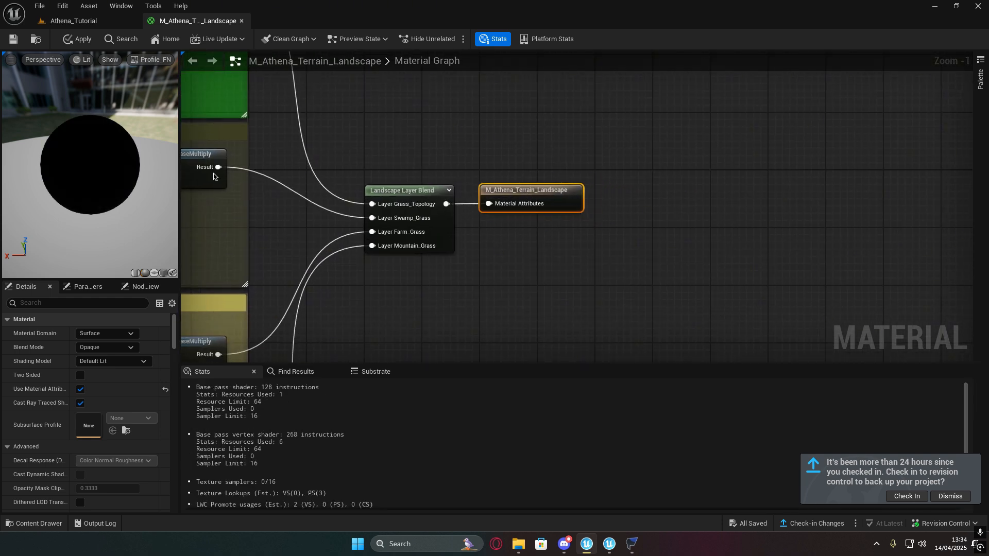
left_click_drag(103, 173, 175, 172)
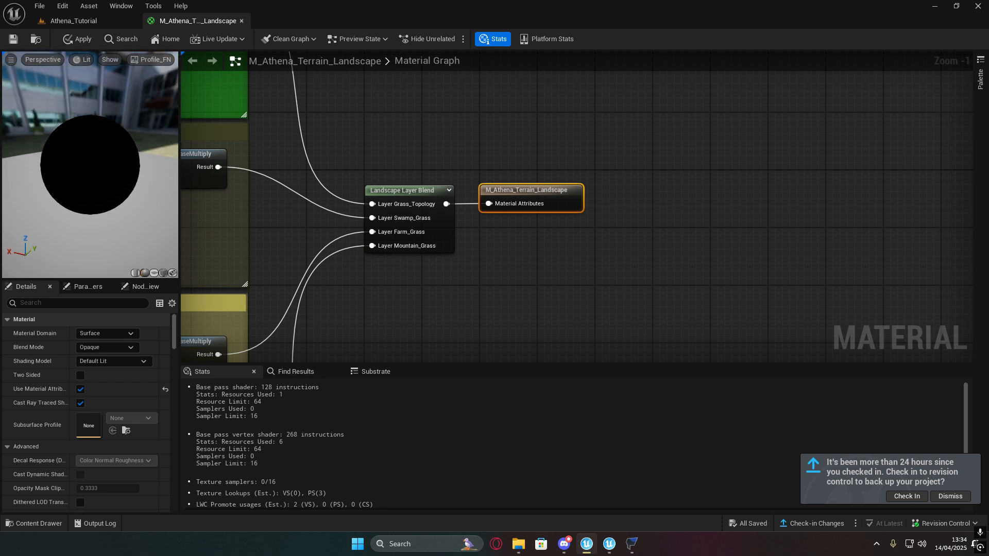
left_click_drag(52, 146, 90, 134)
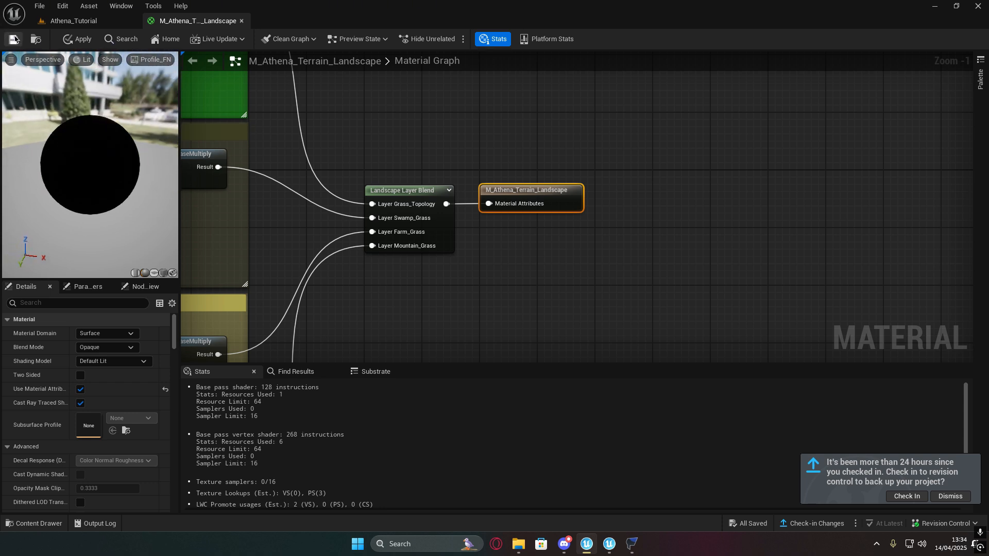
left_click(14, 39)
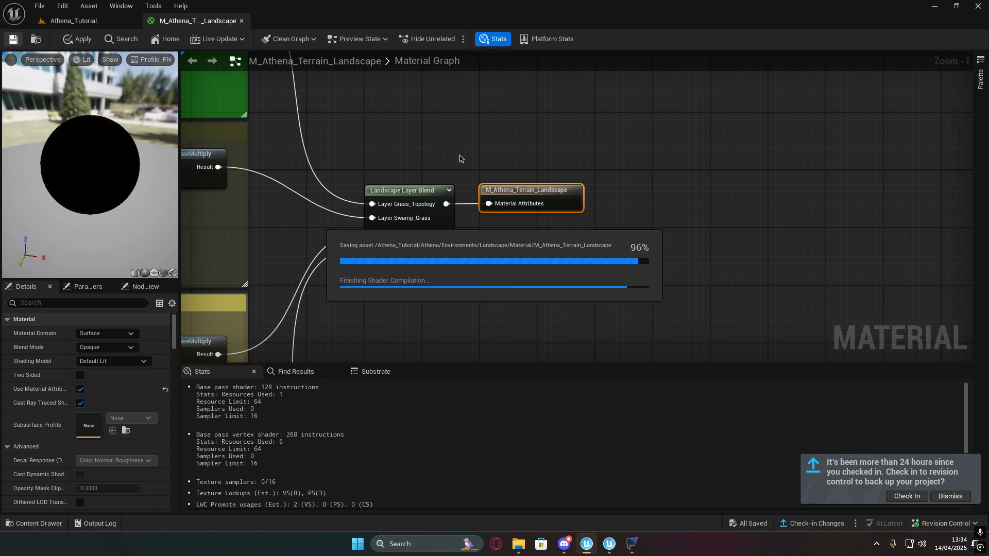
- Set the Grass_Topology layer's preview weight to 1.0 in the Landscape Layer Blend and inspect the material on the preview sphere
left_click(418, 188)
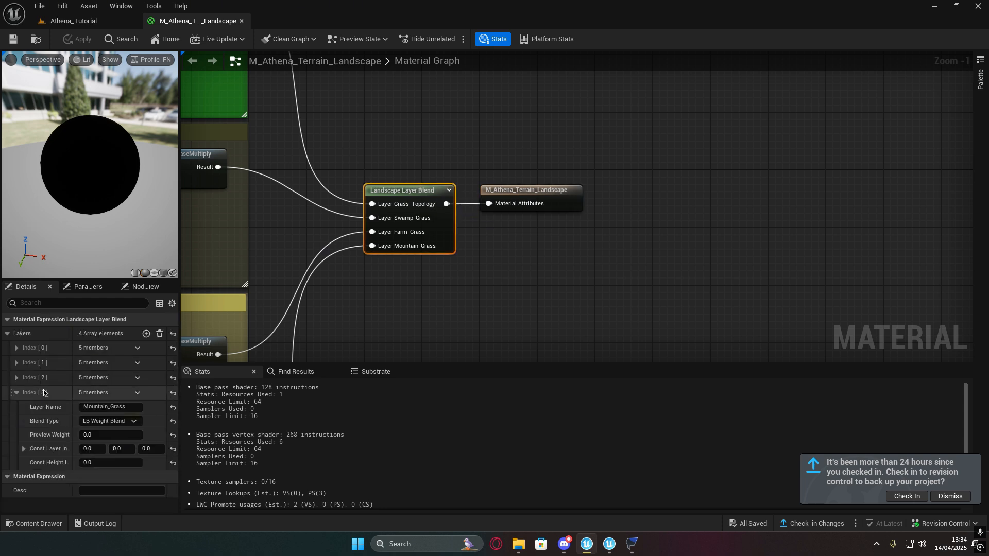
left_click(16, 393)
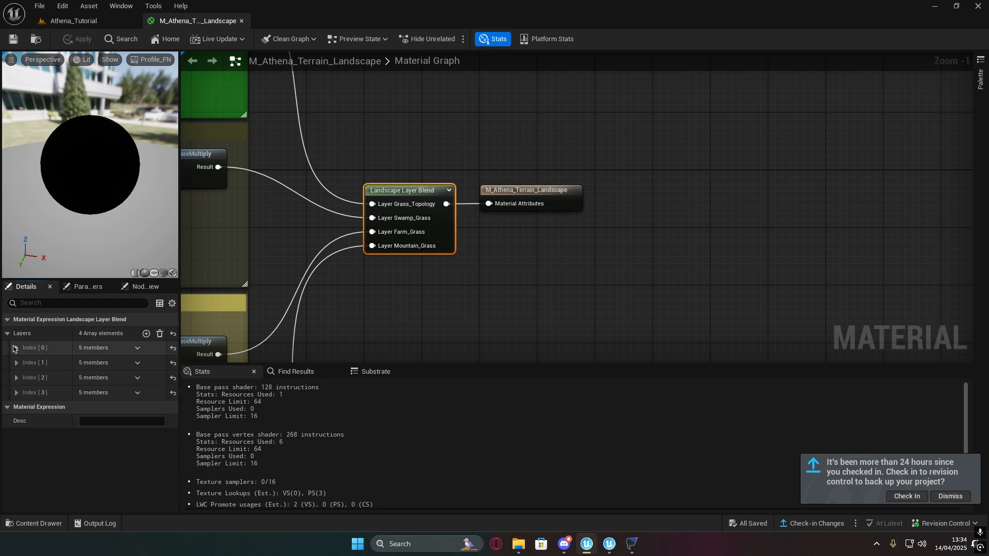
left_click(16, 348)
type("1")
right_click_drag(480, 325, 465, 327)
left_click_drag(88, 189, 96, 156)
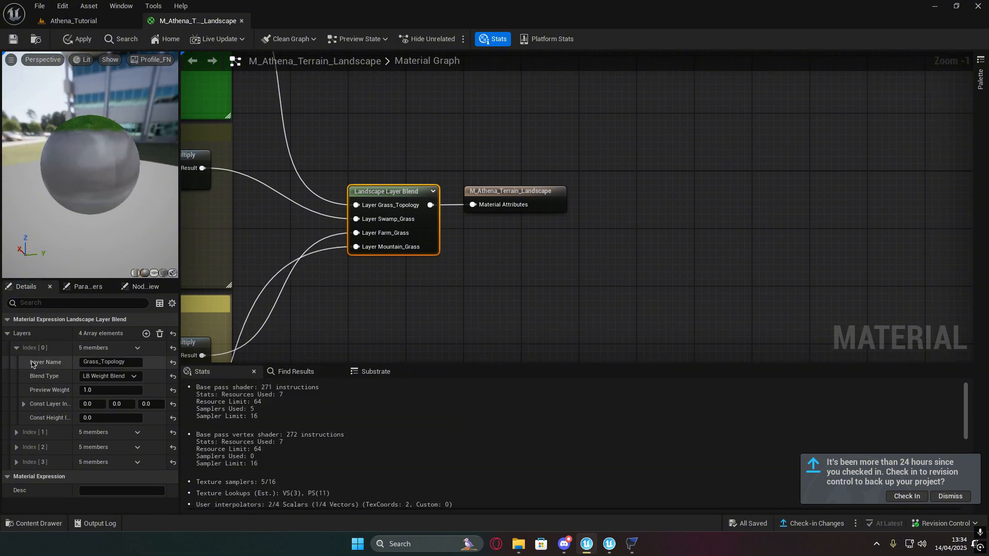
left_click(17, 348)
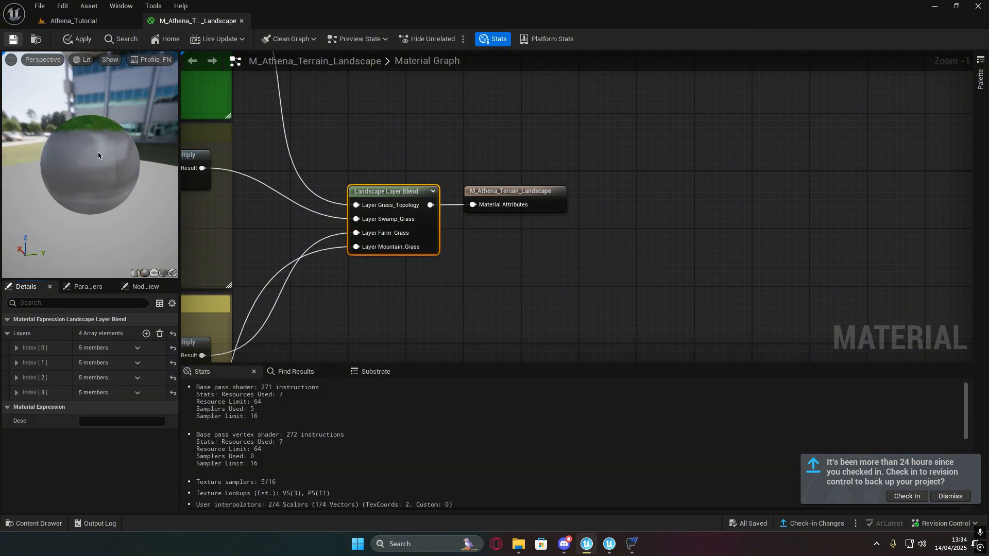
left_click_drag(98, 155, 101, 193)
- Create a new level named Test_Level in the project's root Athena_Tutorial folder
left_click(82, 21)
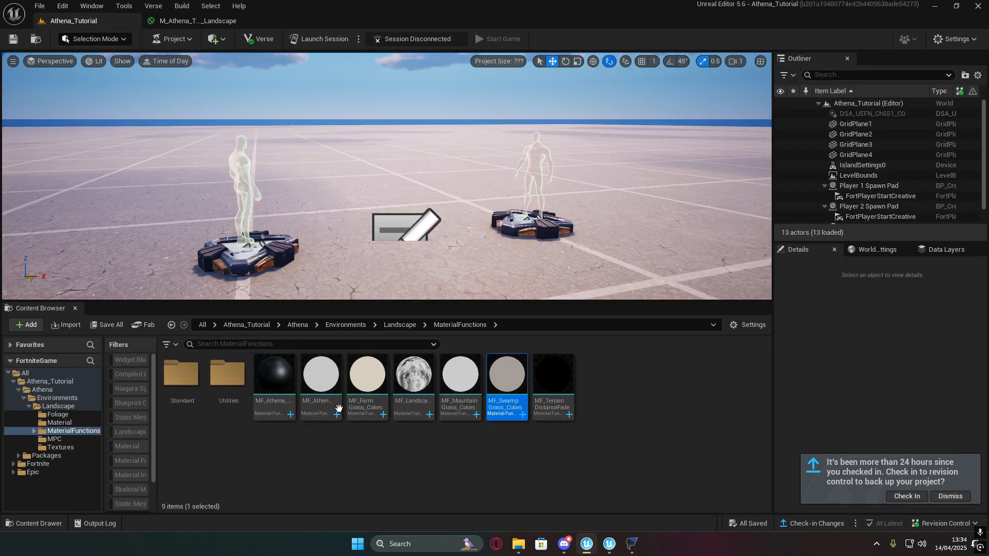
left_click(246, 325)
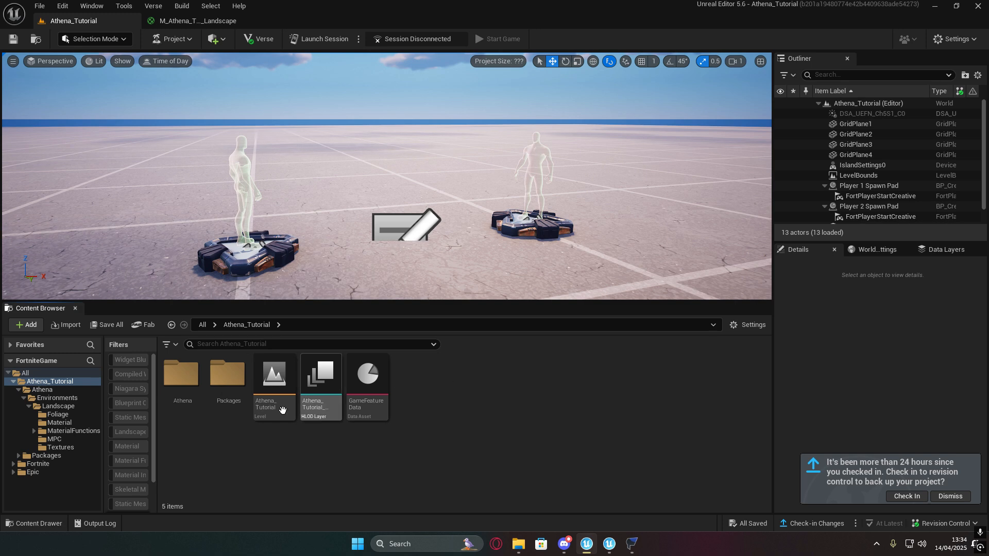
right_click(458, 400)
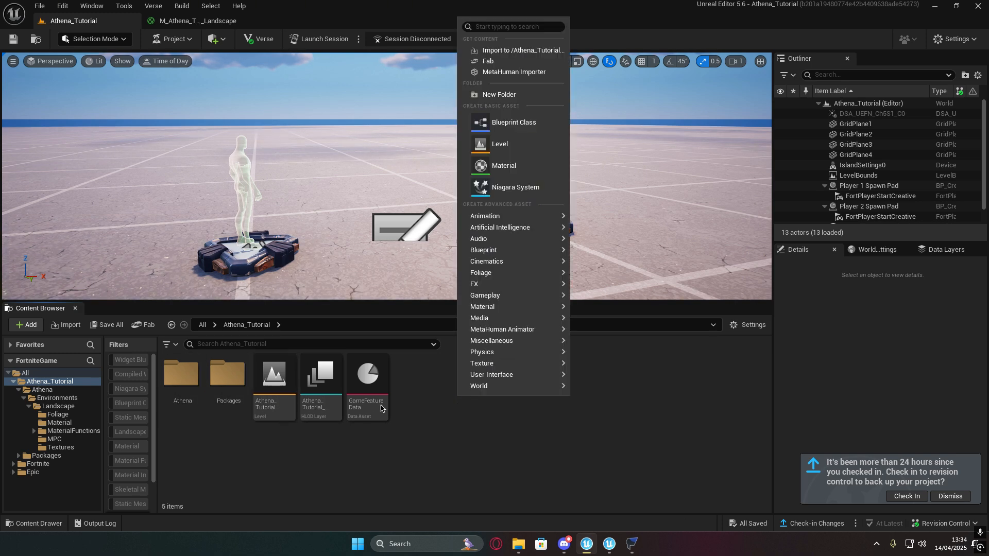
left_click(526, 142)
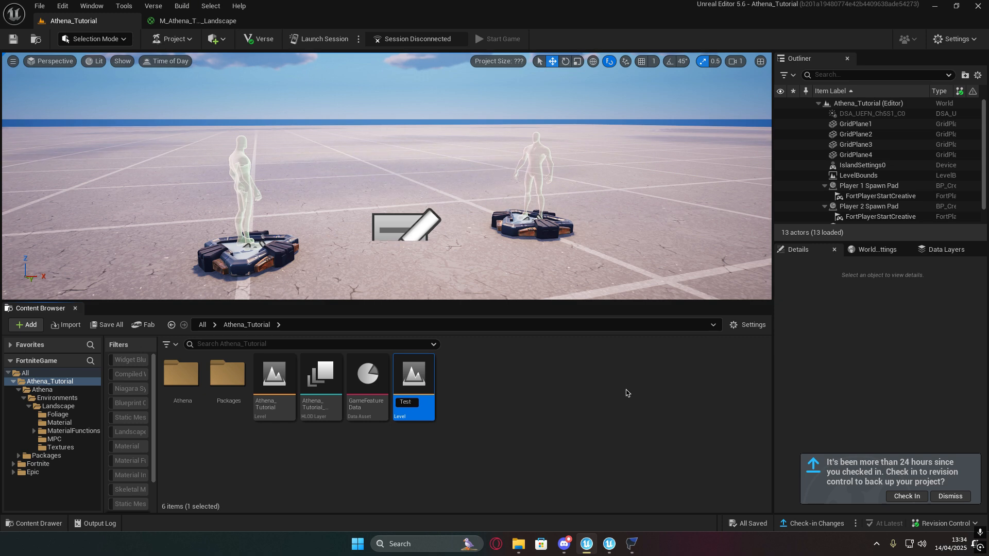
type("Test_Level")
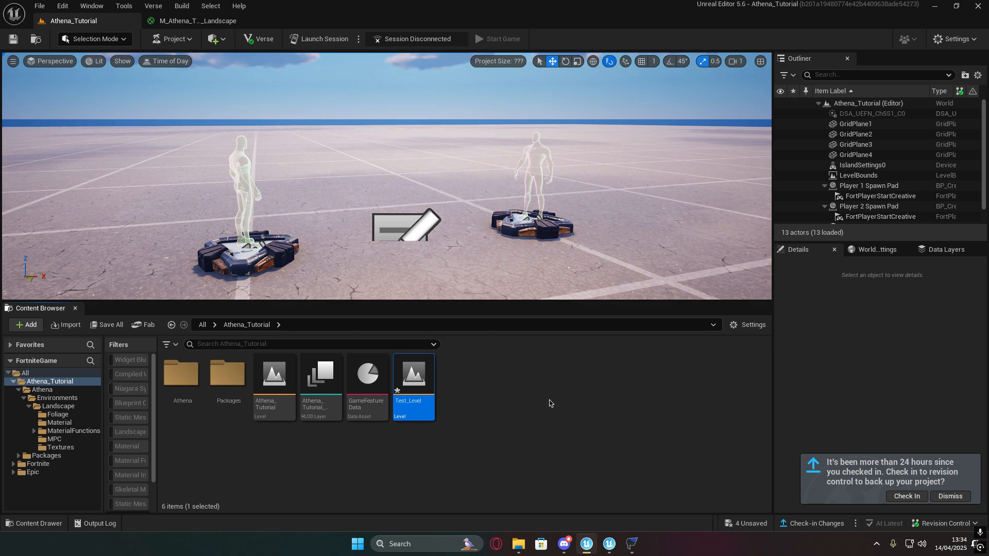
- Create a folder named Testing in Athena_Tutorial and move Test_Level into it
left_click(524, 409)
right_click(523, 409)
left_click(570, 94)
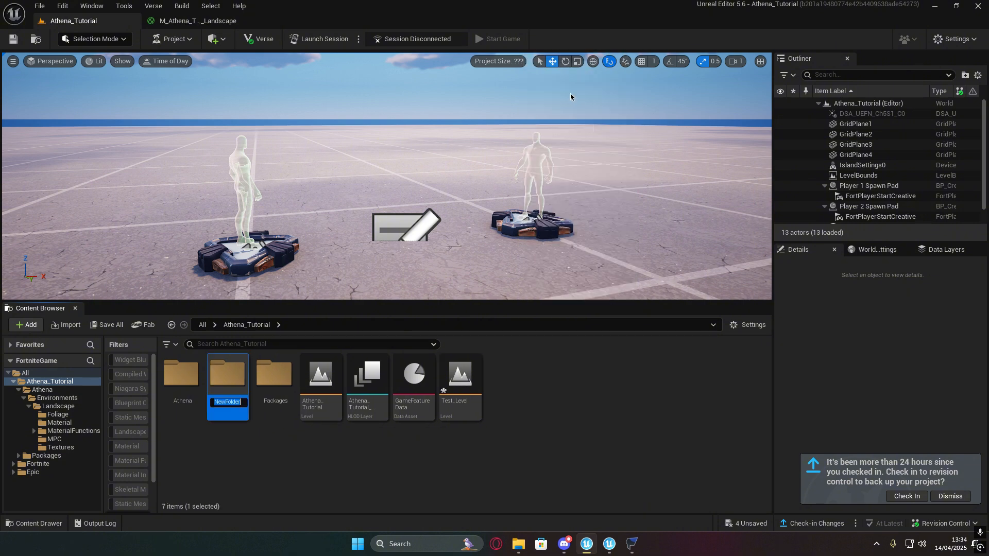
type("Testing")
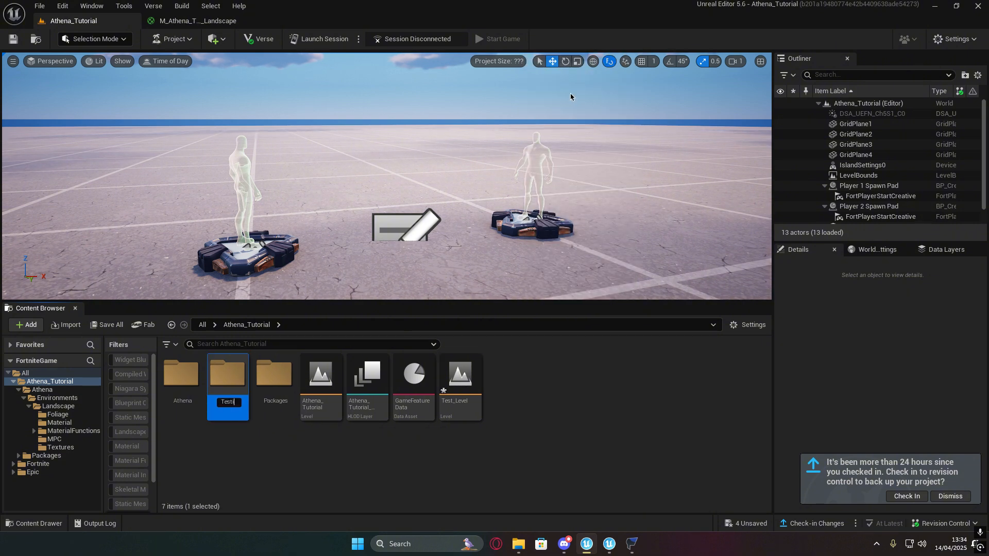
key("Return")
left_click_drag(459, 378, 273, 395)
left_click(279, 417)
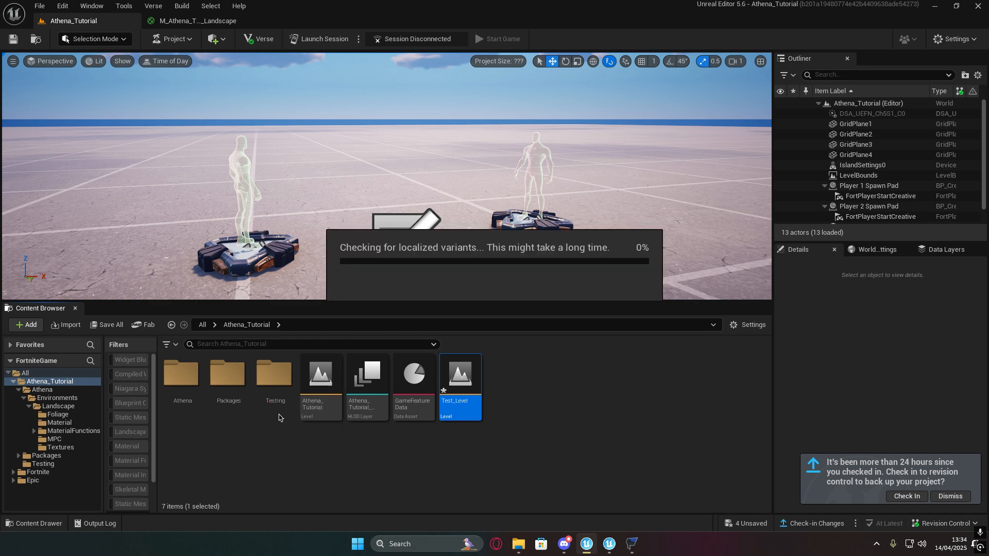
- Open Test_Level from the Testing folder and switch the editor to Landscape mode
double_click(282, 383)
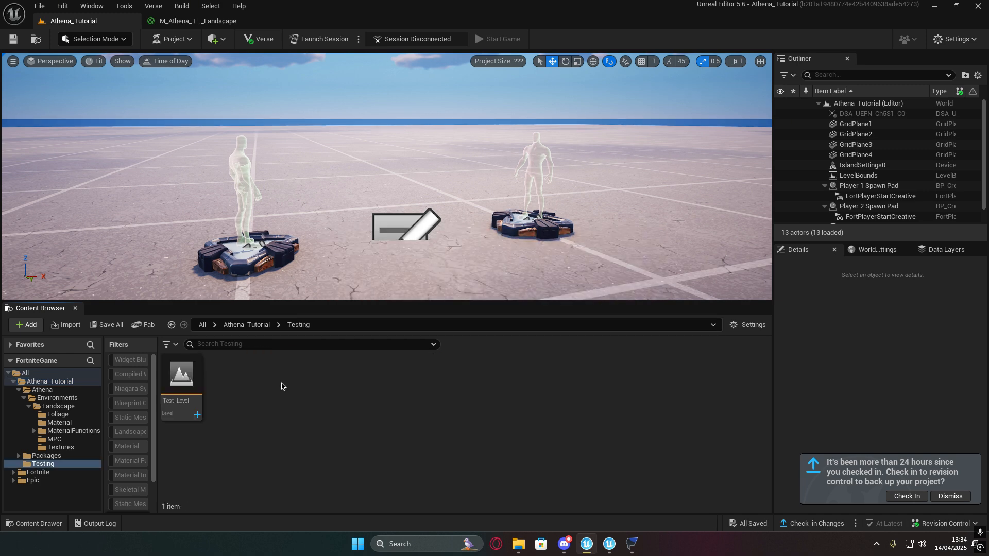
double_click(190, 383)
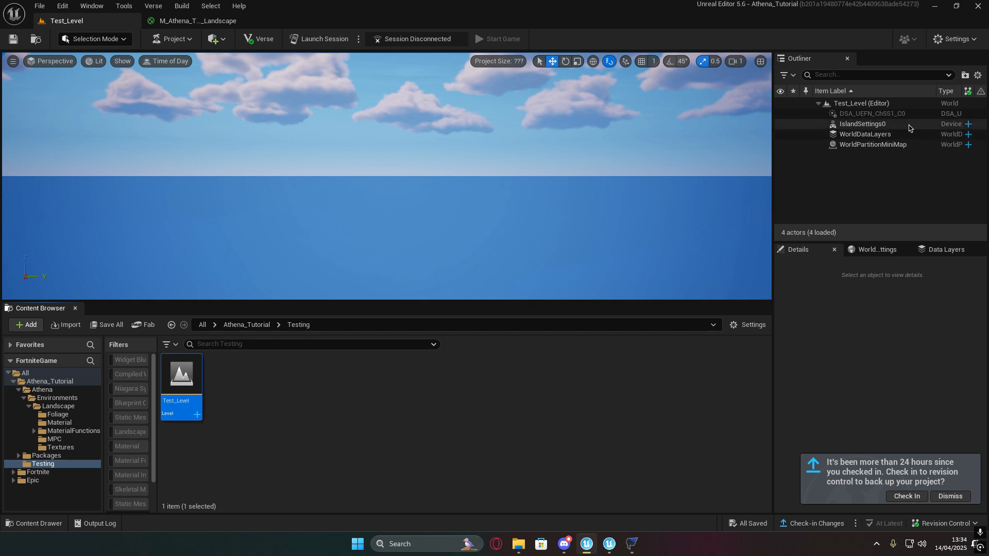
left_click(80, 34)
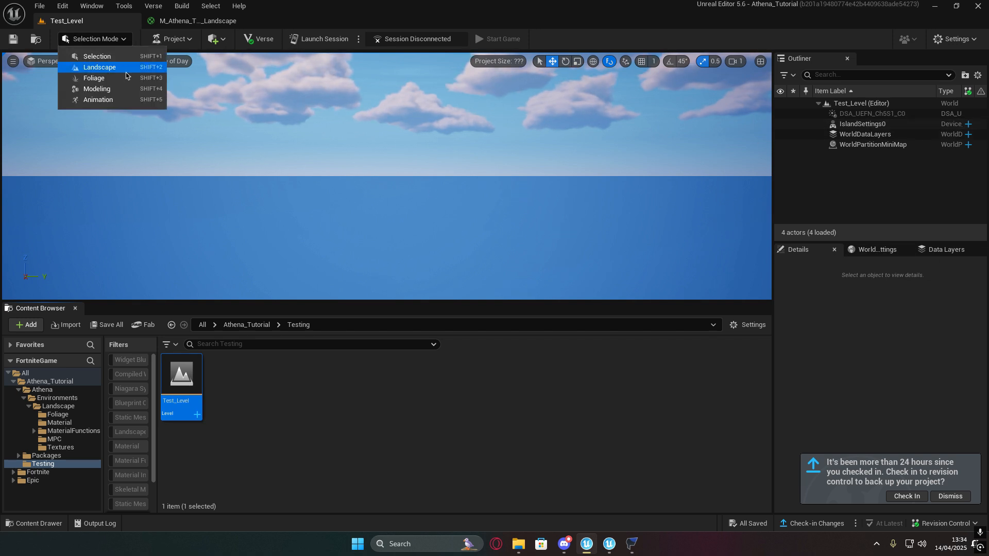
left_click(117, 68)
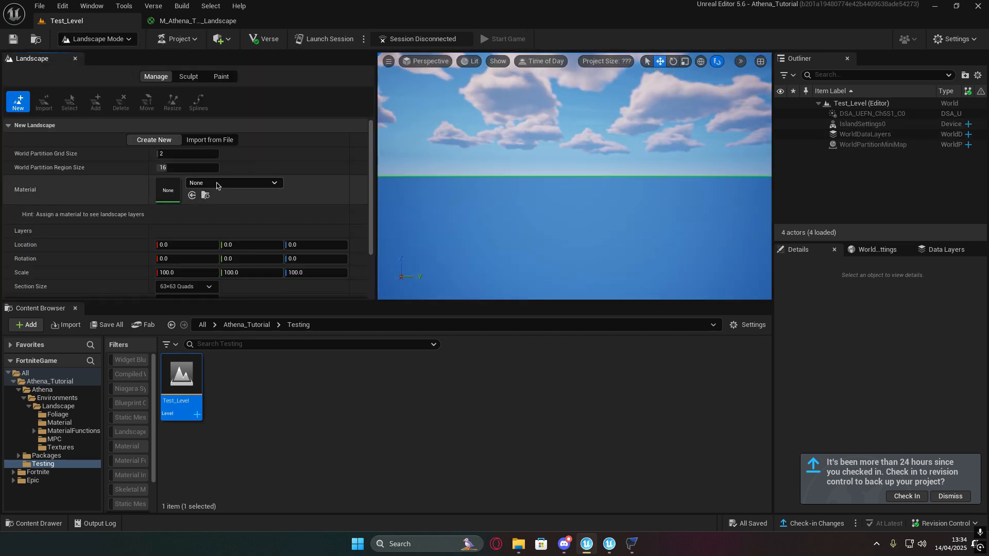
- Assign M_Athena_Terrain_Landscape as the new landscape's material
left_click(232, 183)
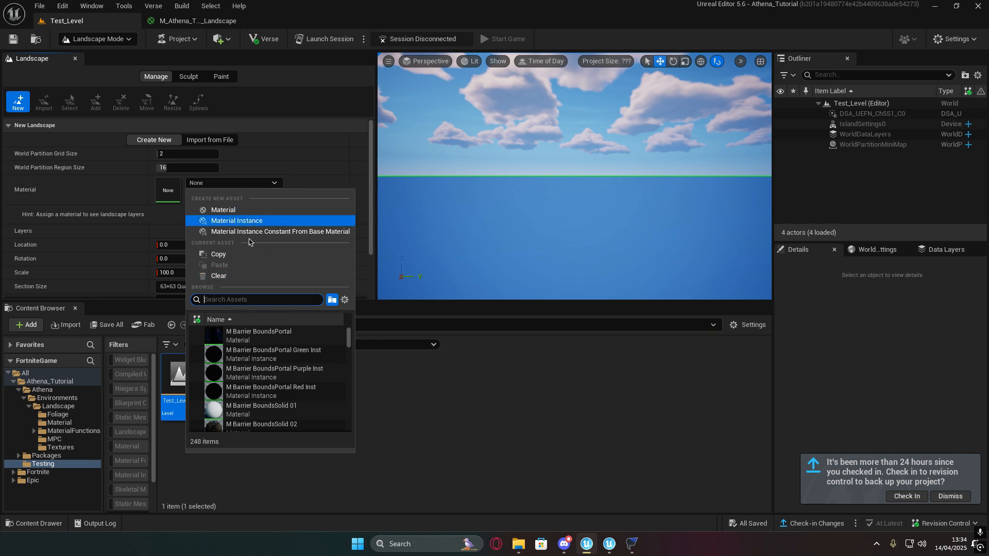
type("athen")
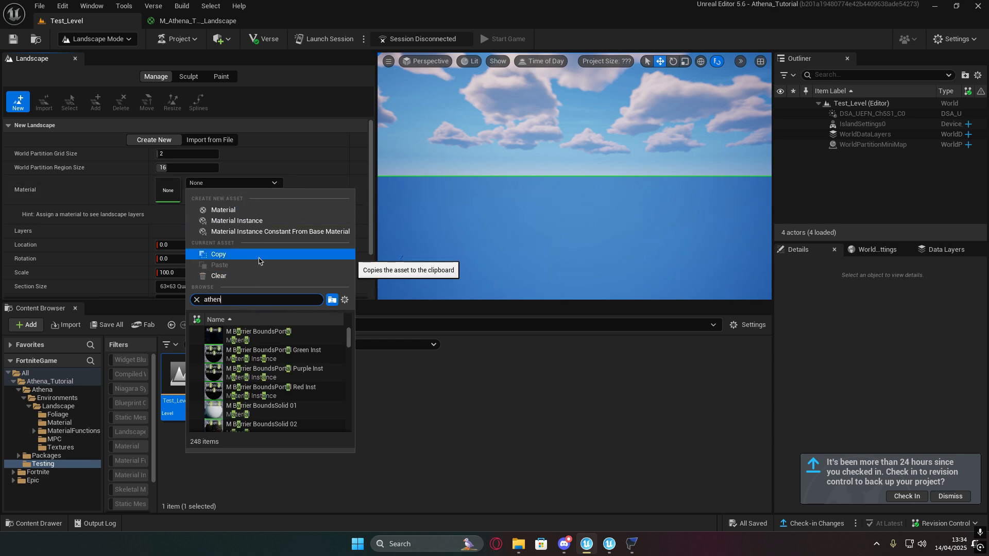
left_click(287, 335)
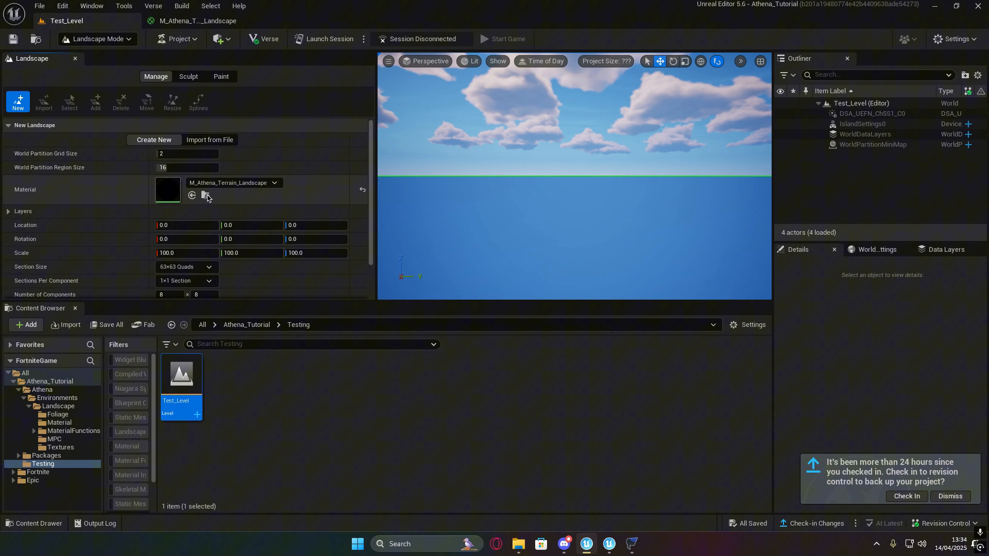
- Set the new landscape to import from file, using Height.png from Documents/FortniteHeightmaps-main/Chapter 1/3.00 as the heightmap
left_click(209, 139)
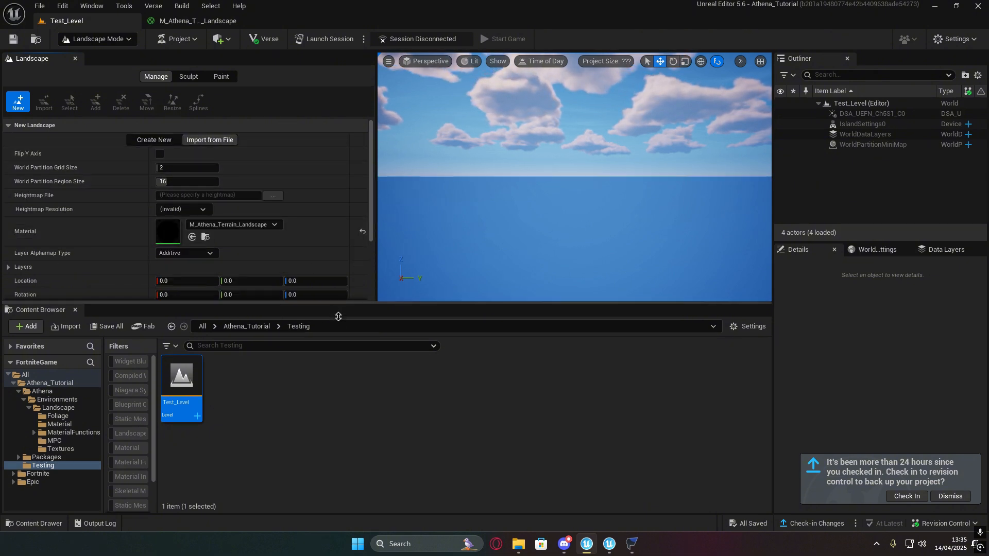
left_click_drag(338, 308, 312, 404)
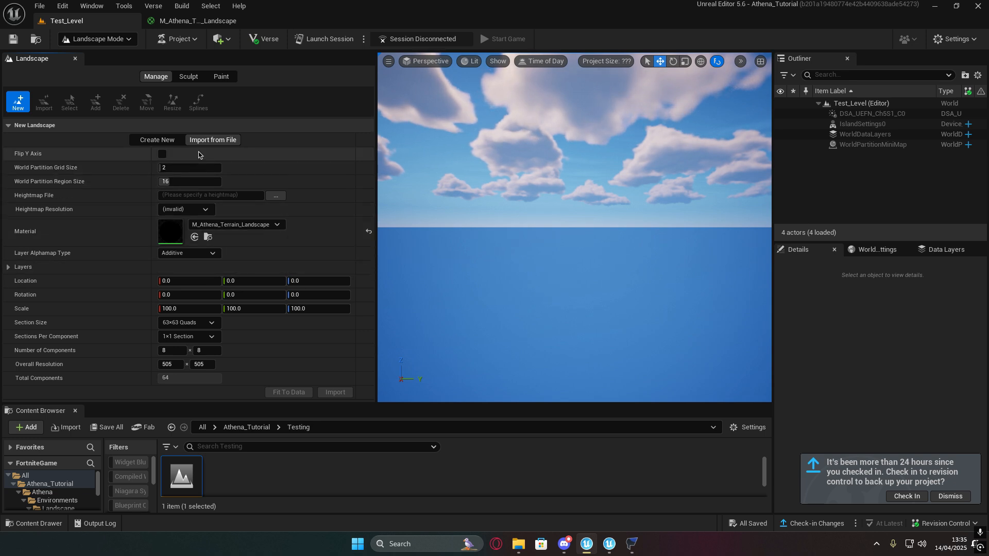
left_click(276, 196)
left_click_drag(186, 9, 375, 50)
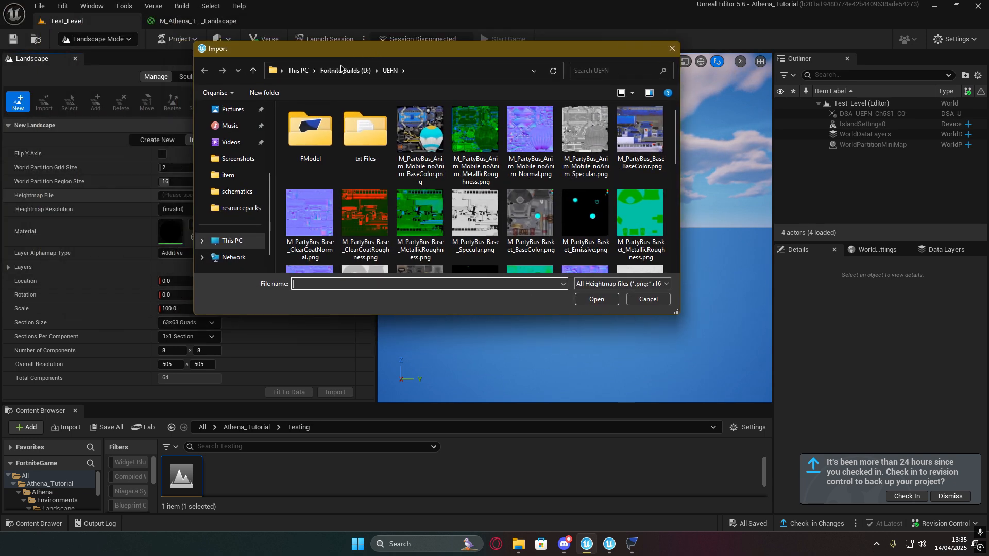
left_click(344, 70)
left_click(296, 70)
scroll(231, 134, "up", 3)
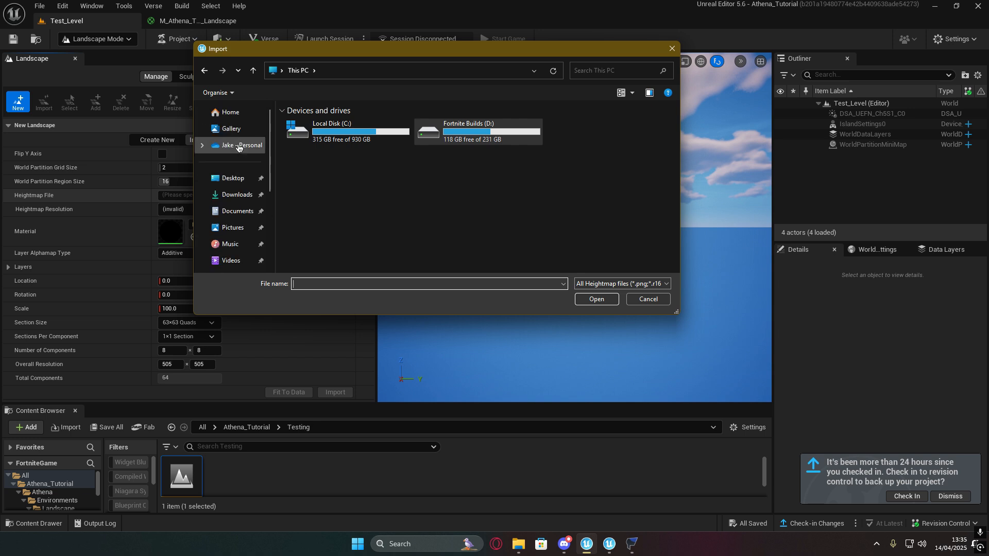
left_click(237, 158)
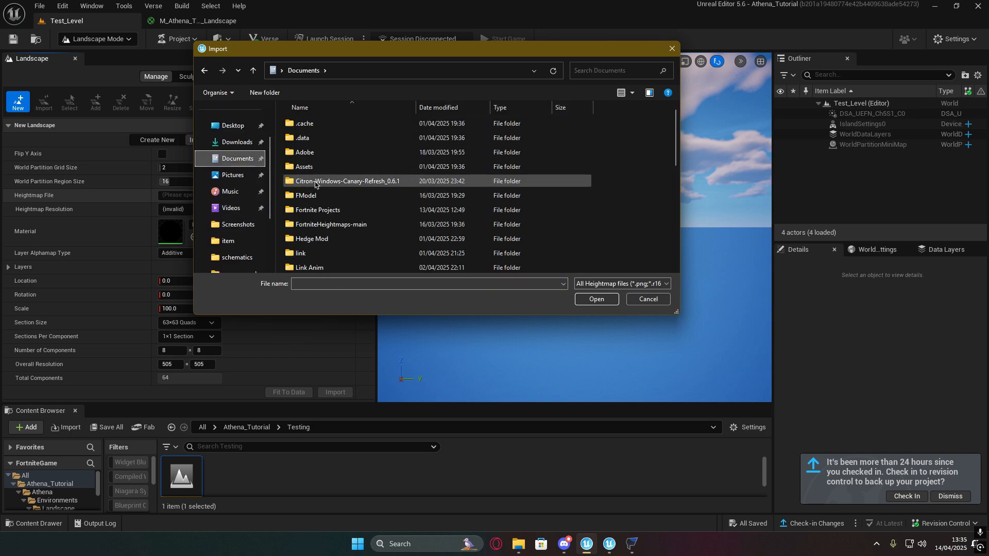
double_click(361, 224)
double_click(366, 123)
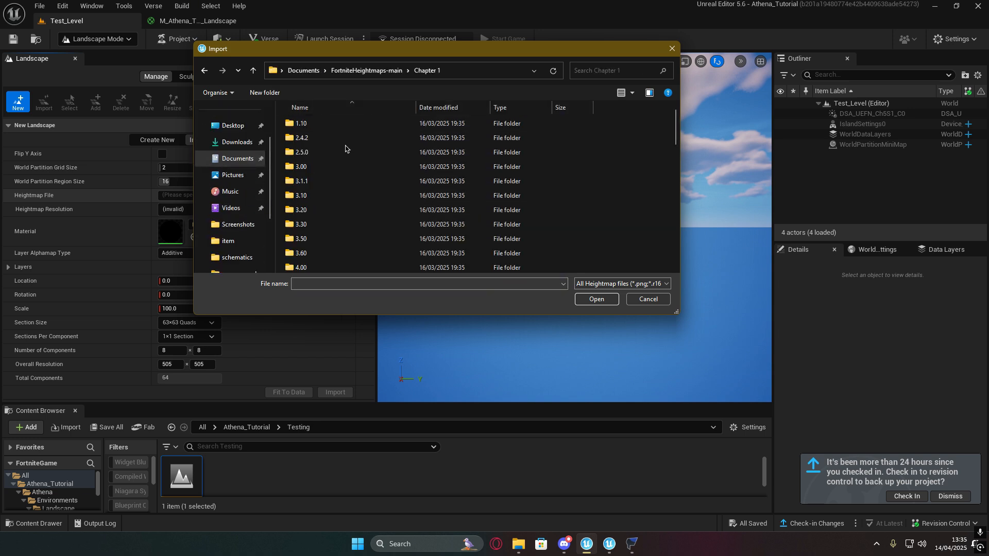
double_click(325, 169)
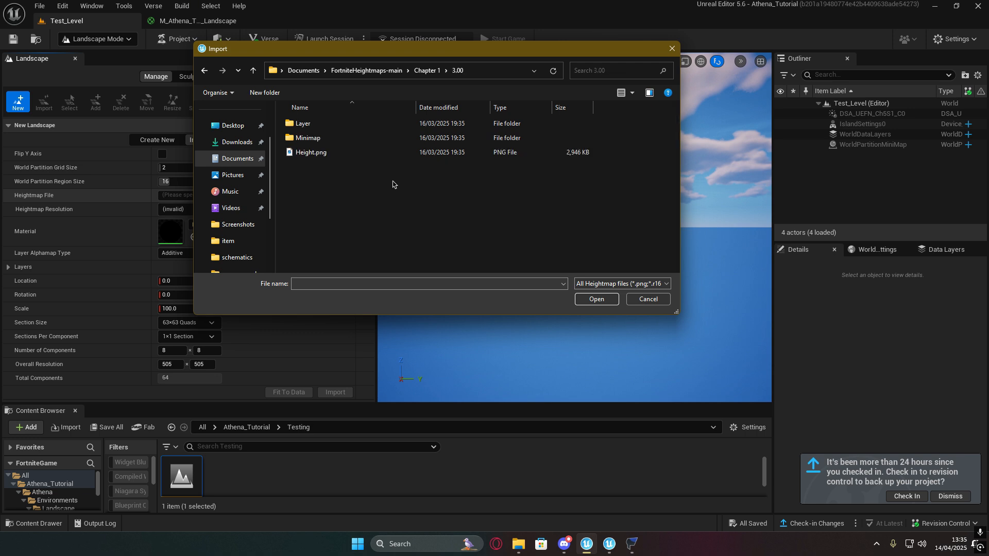
double_click(341, 152)
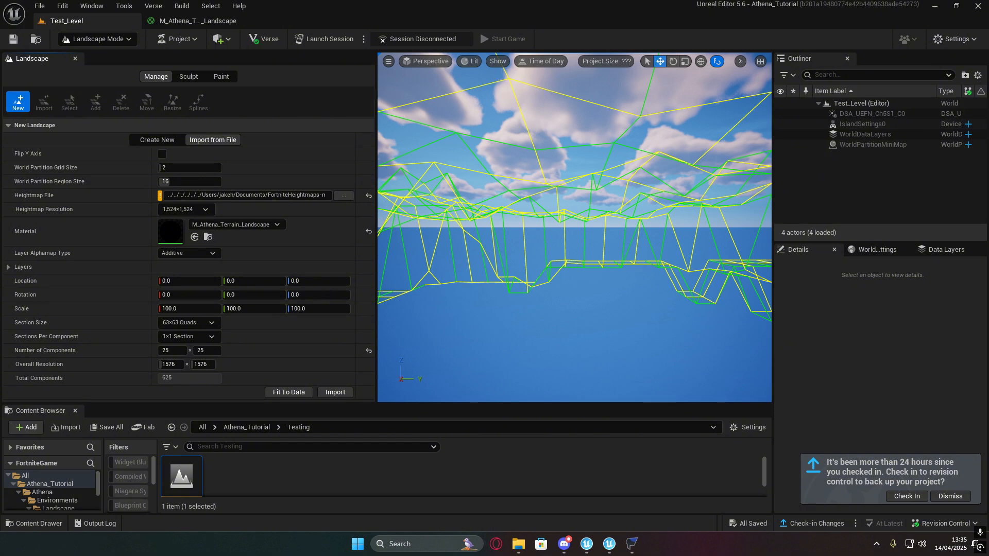
- Set the new landscape's scale to 200.7874 in X and Y and 50 in Z
key("super+Right")
key("super+Right")
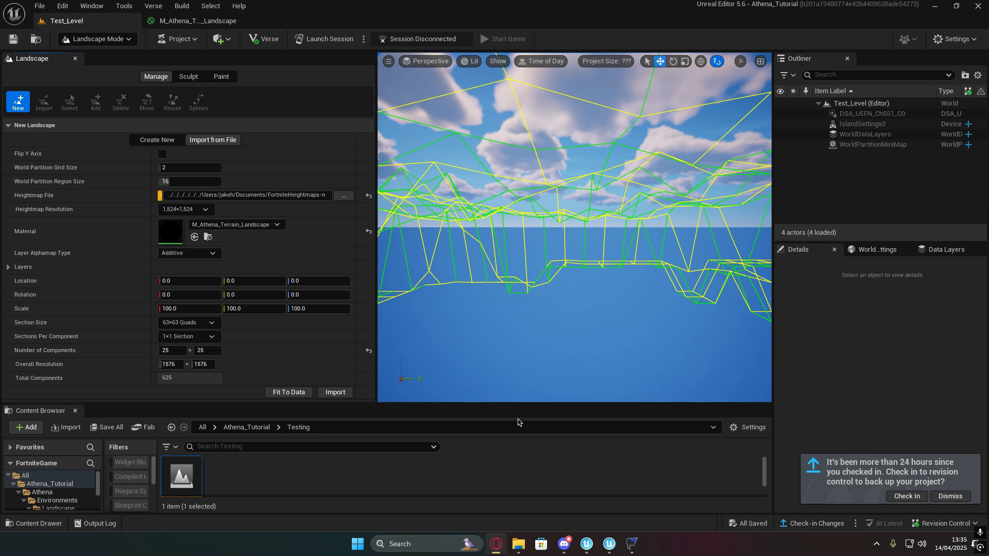
left_click(192, 282)
left_click(196, 309)
type("200.7874")
key("Return")
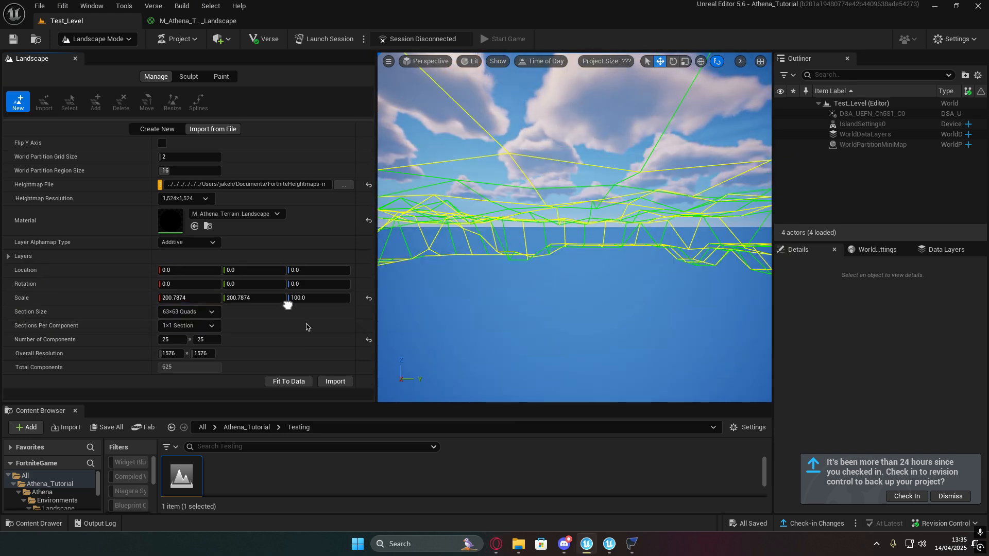
left_click(316, 310)
type("50")
key("Return")
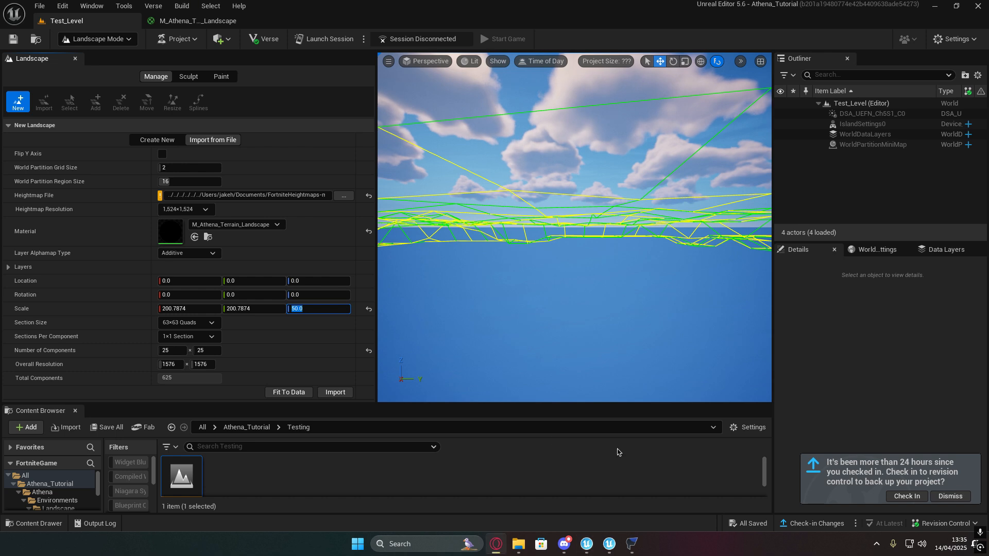
- Set the new landscape's Z location to -1692 and import it into the level
left_click(315, 283)
type("-1692")
right_click_drag(573, 216, 573, 267)
key("s")
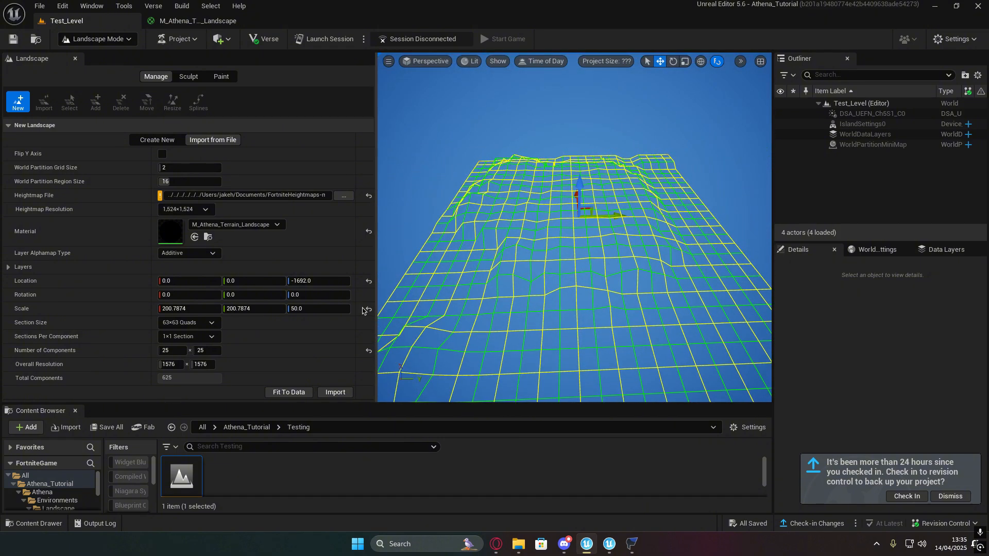
left_click(336, 393)
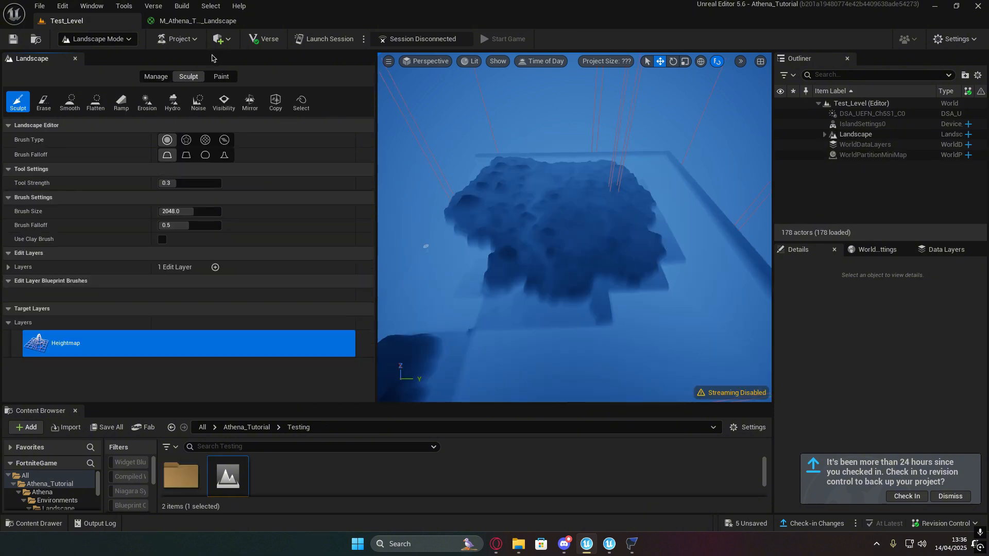
- Set the Landscape actor's X and Y location to -153000
left_click(862, 135)
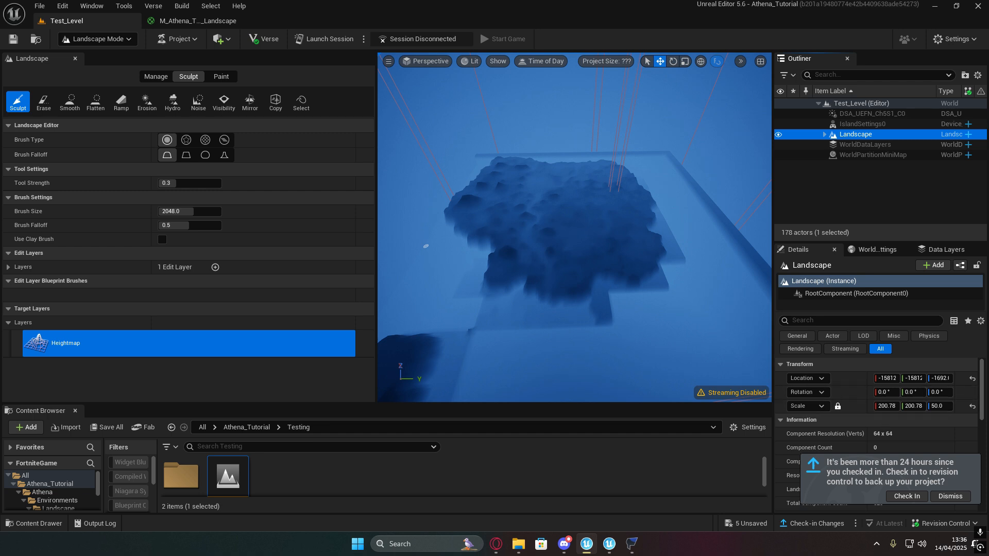
left_click(885, 378)
type("3000.0")
key("Tab")
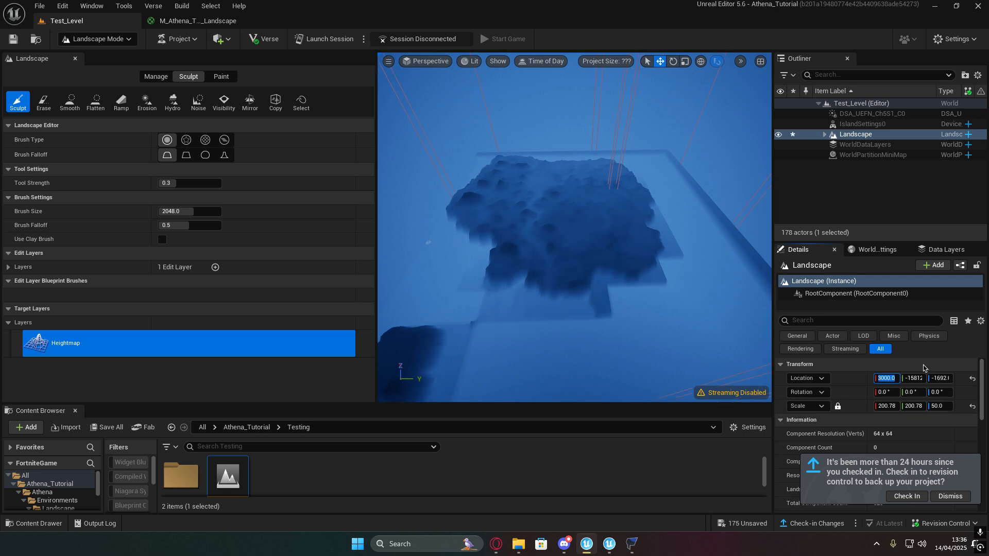
type("3000.0")
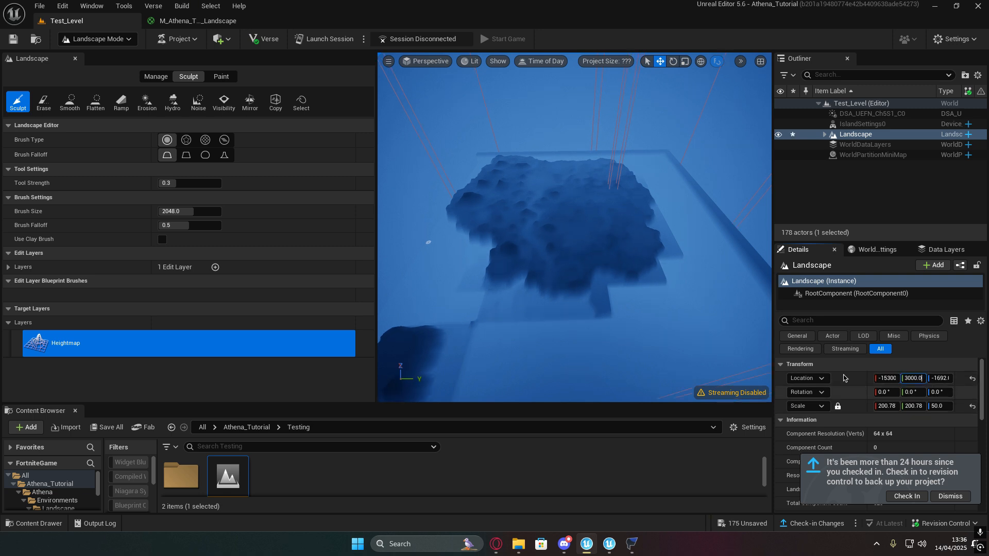
- Enable the Grass_Topology, Swamp_Grass, Farm_Grass and Mountain_Grass layers for import on the existing landscape
left_click(155, 76)
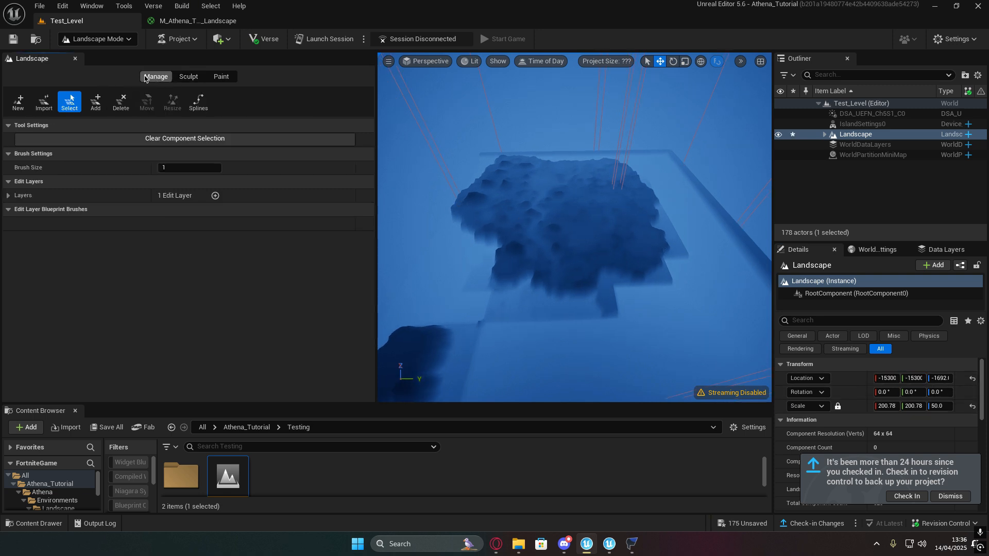
left_click(44, 101)
left_click(28, 271)
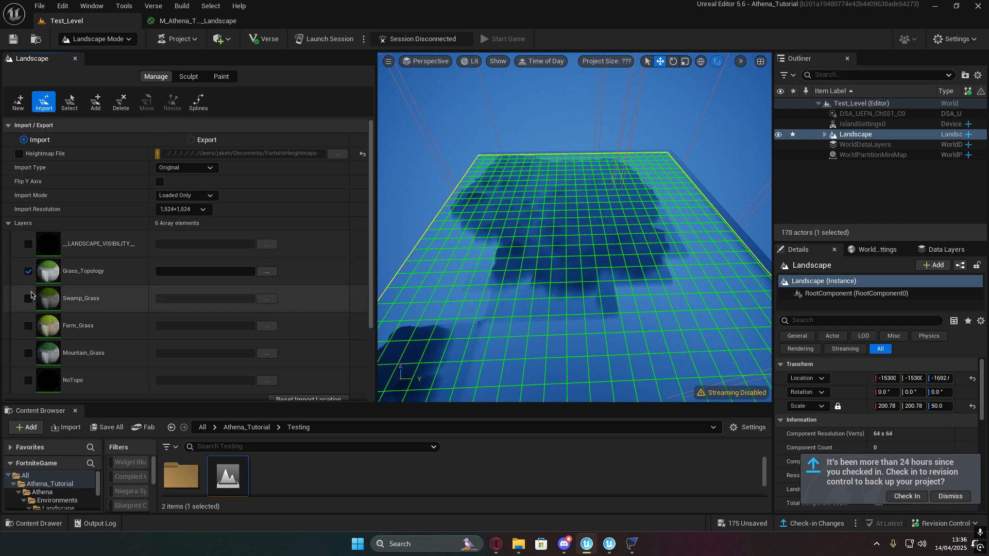
left_click(29, 298)
left_click(28, 326)
left_click(28, 353)
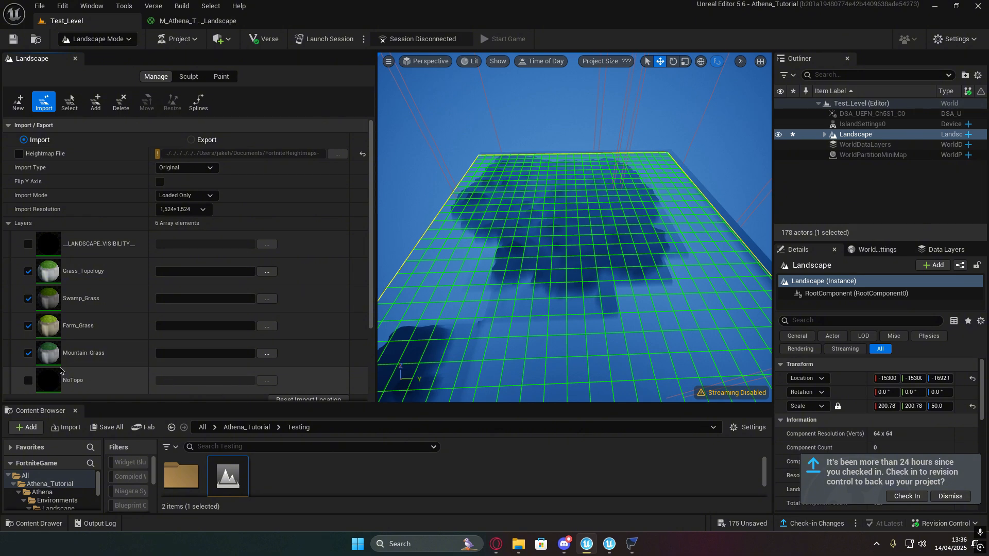
- Assign Grass_Topology_LayerInfo.png and Swamp_Grass_LayerInfo.png from the 3.00/Layer folder to the Grass_Topology and Swamp_Grass layers
left_click(266, 272)
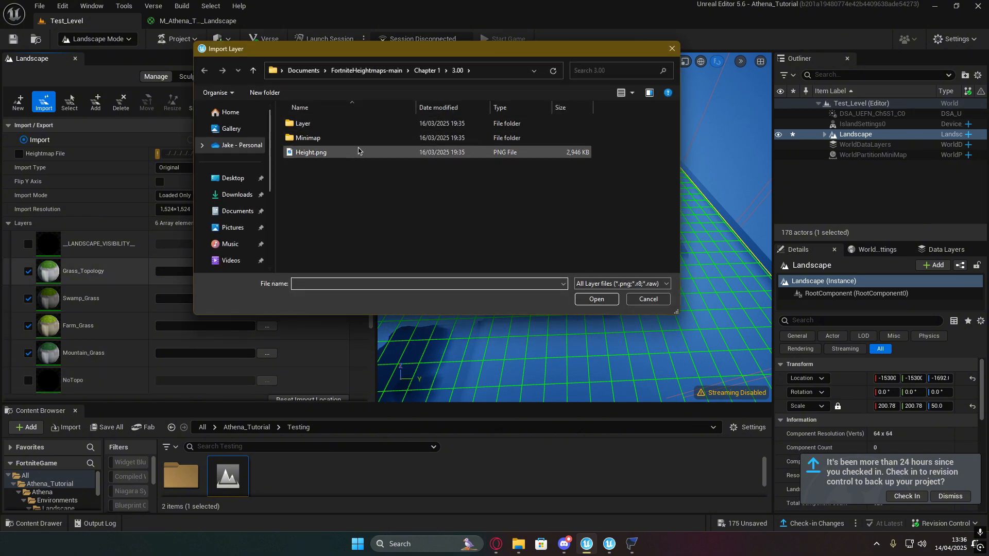
double_click(360, 130)
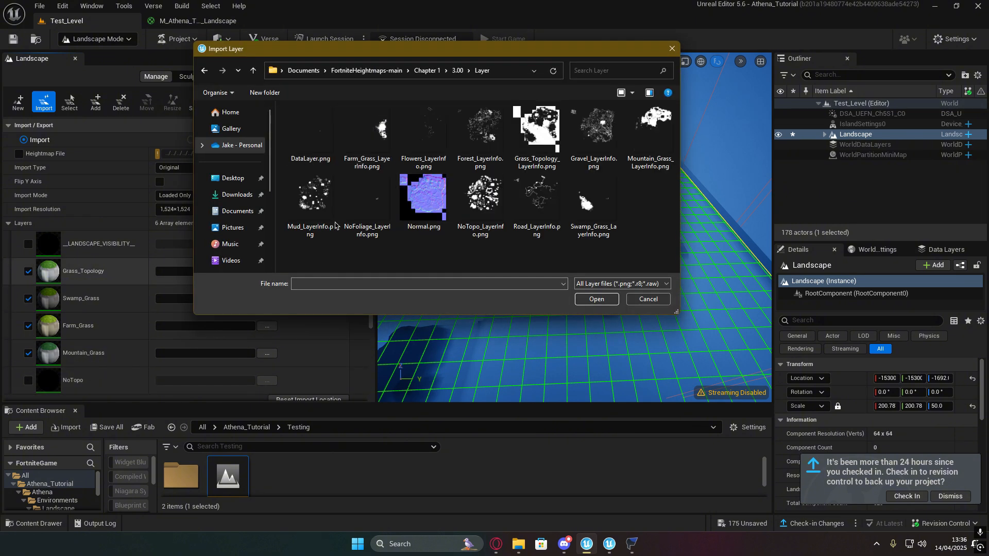
double_click(536, 130)
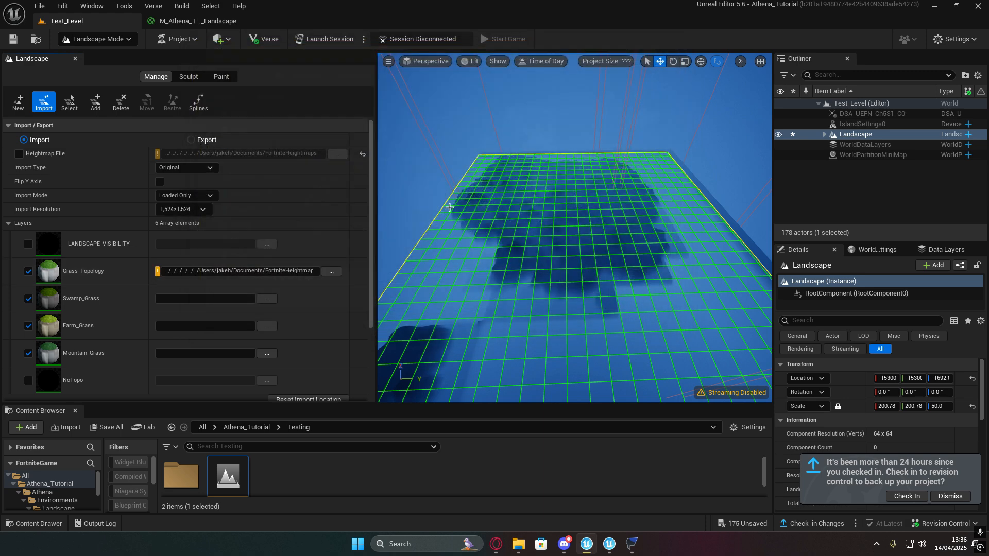
left_click(267, 298)
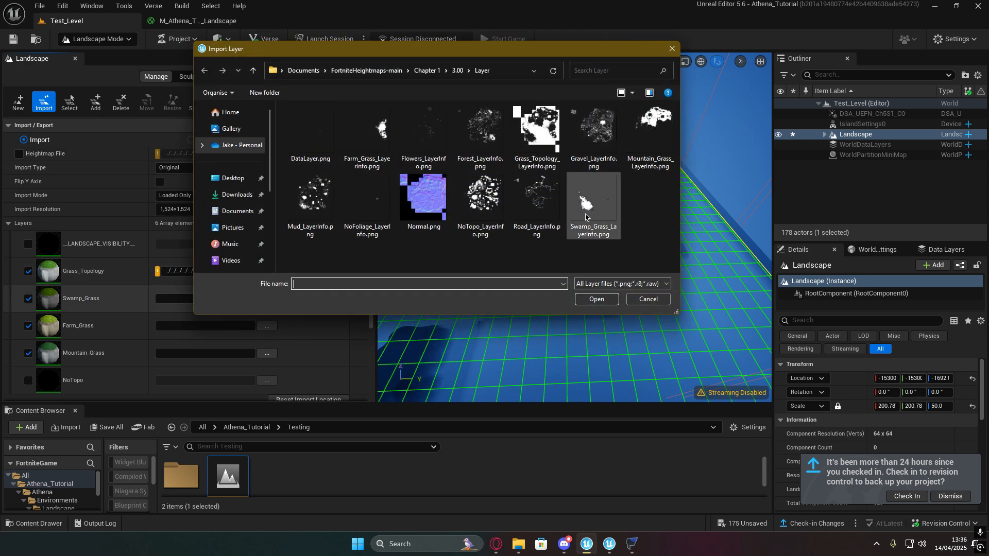
double_click(592, 201)
- Assign Farm_Grass_LayerInfo.png and Mountain_Grass_LayerInfo.png to the Farm_Grass and Mountain_Grass layers
left_click(267, 326)
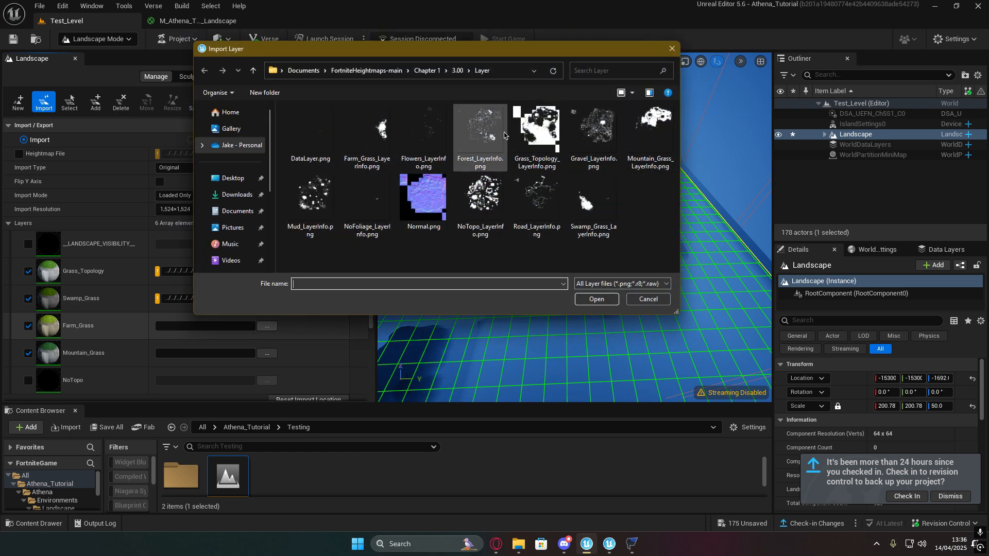
left_click(399, 135)
double_click(366, 131)
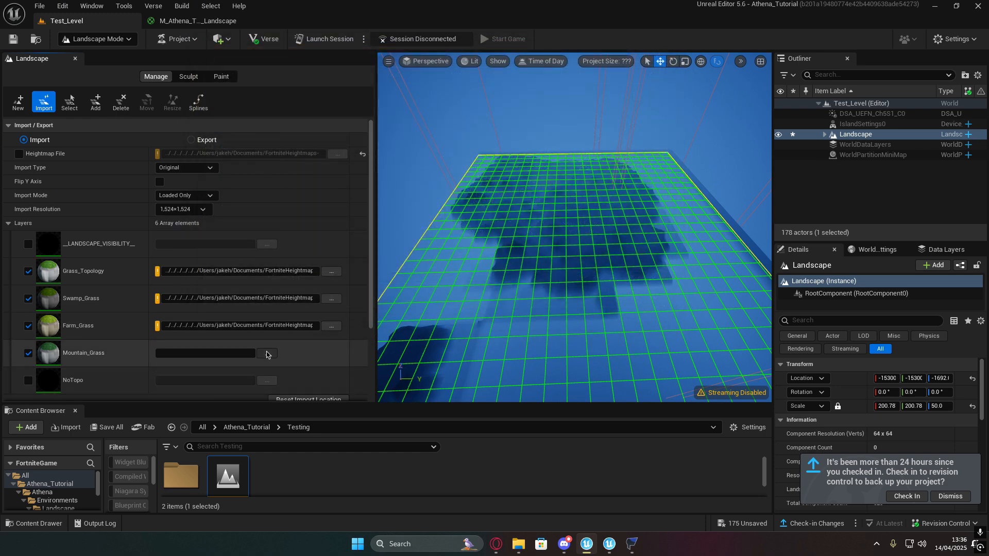
left_click(267, 353)
double_click(646, 135)
- Import the weight files of the four enabled grass layers into the landscape
scroll(307, 391, "down", 2)
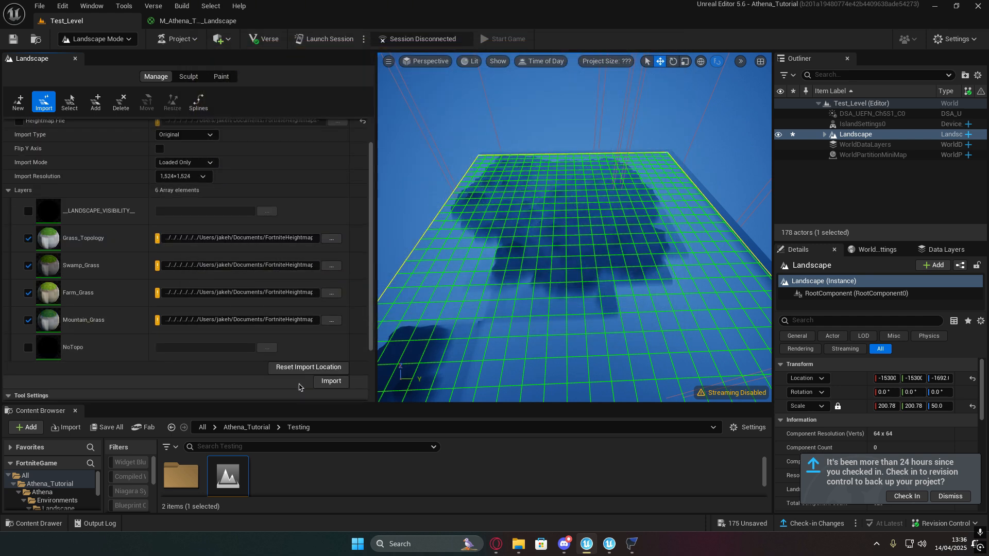
left_click(325, 382)
left_click(596, 290)
left_click(595, 290)
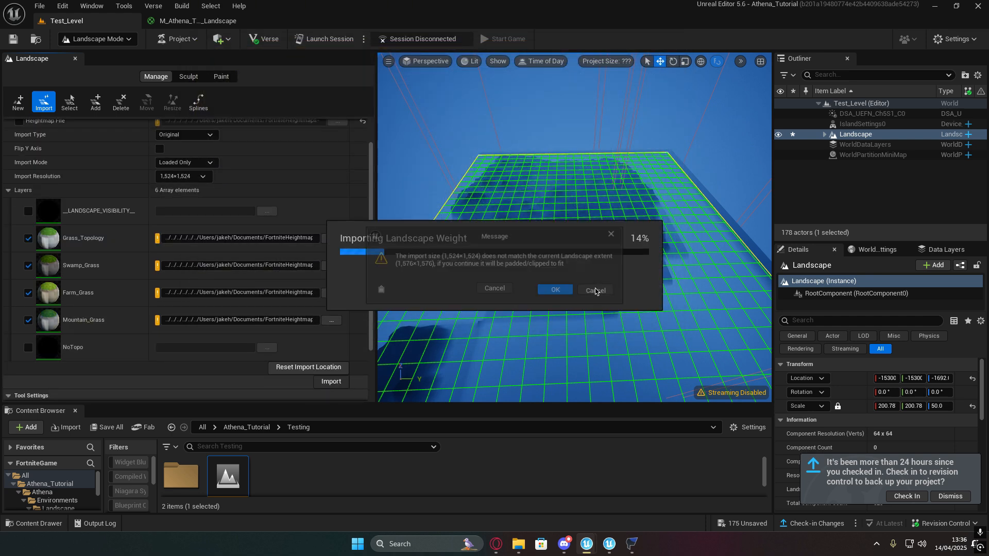
left_click(596, 289)
scroll(223, 196, "up", 2)
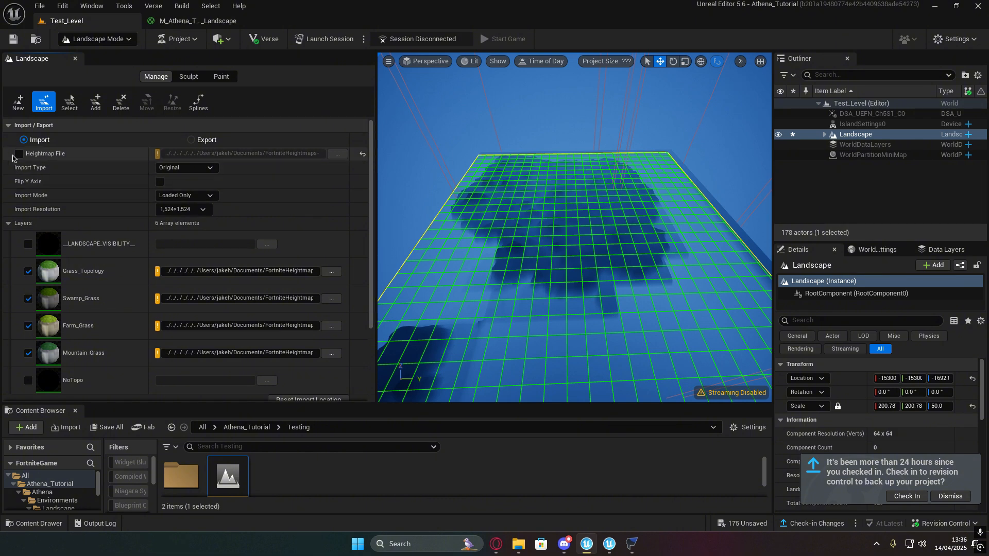
scroll(223, 197, "down", 2)
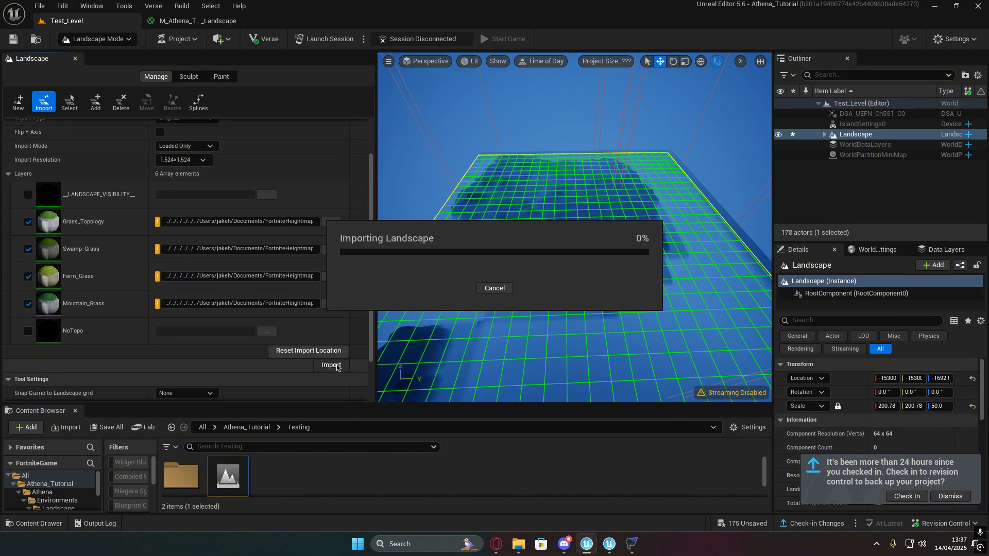
- Switch the editor to Selection mode and inspect the landscape's grass and cliff texturing up close
left_click(97, 39)
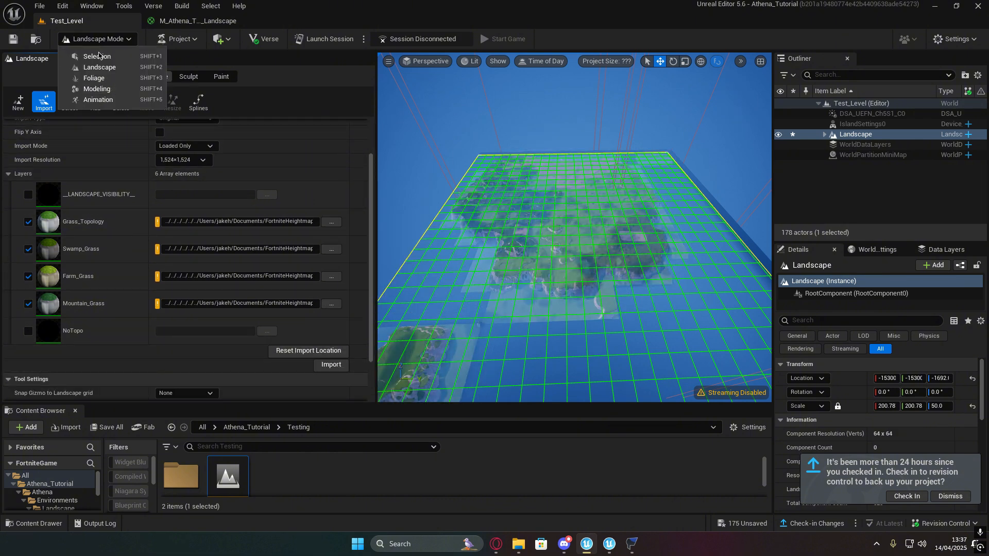
left_click(82, 58)
key("w")
right_click_drag(386, 226, 608, 232)
key("s")
key("s")
key("w")
scroll(453, 216, "down", 3)
key("w")
scroll(525, 237, "down", 5)
key("w")
scroll(571, 247, "down", 6)
key("w")
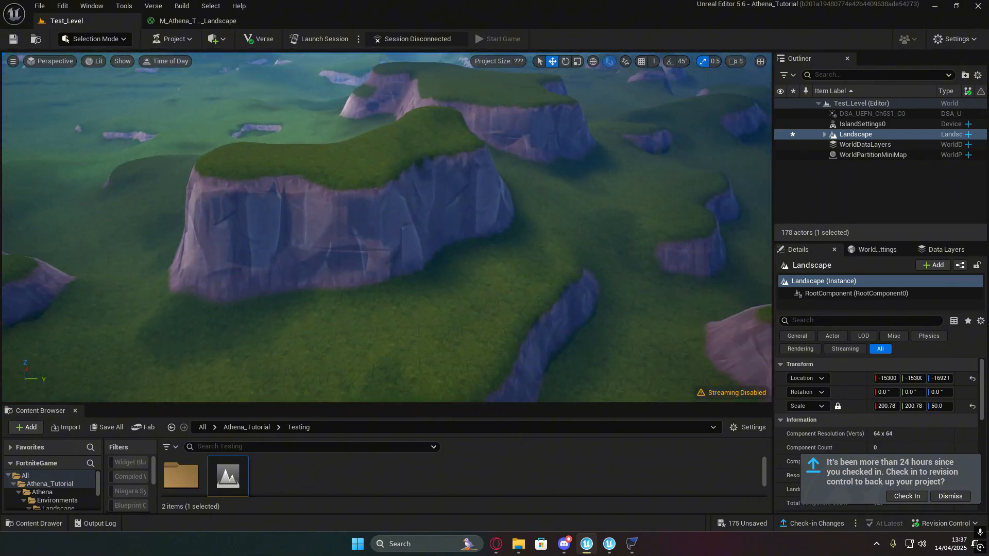
- Examine the mountains and the different grass regions of the landscape from above
key("s")
right_click_drag(386, 227, 386, 308)
scroll(386, 309, "up", 2)
key("w")
key("w")
right_click_drag(386, 227, 448, 222)
scroll(463, 319, "down", 2)
key("s")
key("s")
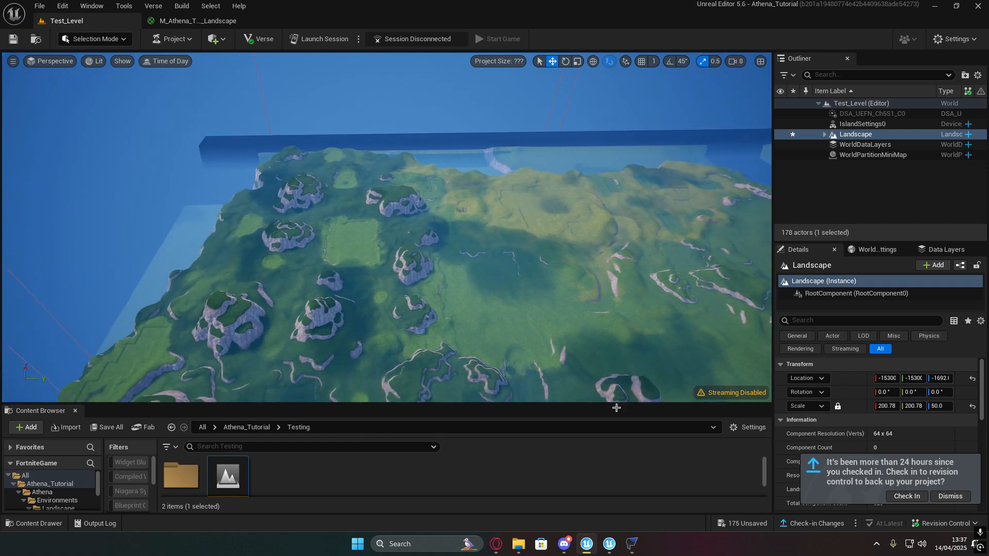
- Set the World Time Of Day Manager of Test_Level to TODM BR
left_click(608, 544)
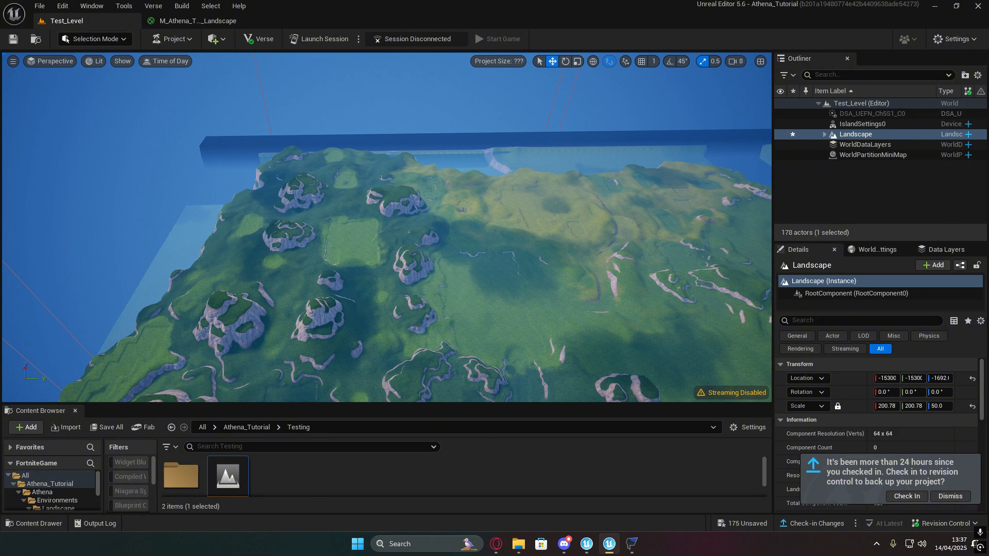
left_click(877, 249)
scroll(893, 397, "down", 10)
scroll(894, 397, "up", 4)
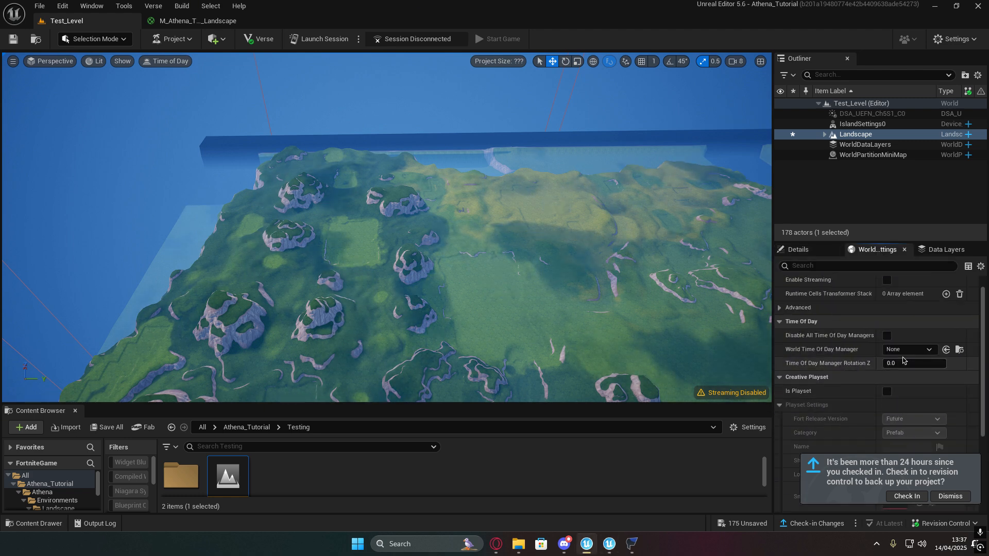
right_click(875, 351)
left_click(902, 387)
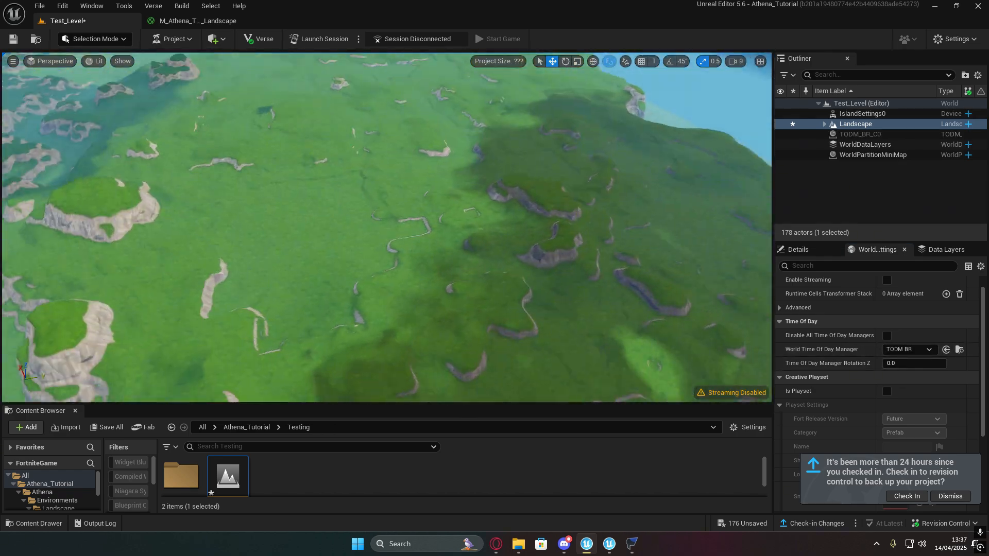
- Examine the landscape's grass colours and cliffs under the TODM BR lighting, close up and across the whole island
right_click_drag(387, 226, 396, 288)
key("w")
key("s")
scroll(375, 309, "up", 1)
key("s")
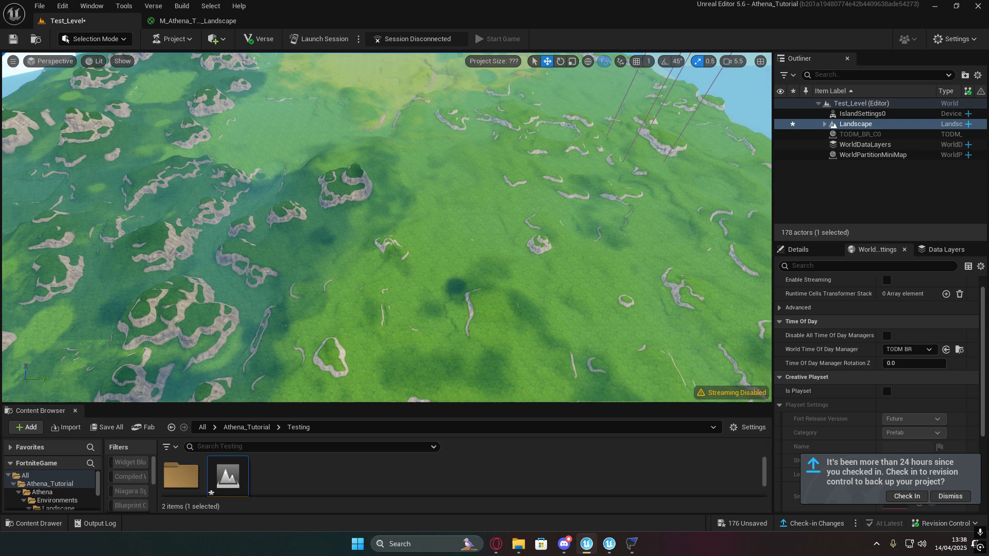
key("s")
scroll(387, 227, "down", 1)
mouse_move(386, 227)
right_mouse_down()
mouse_move(406, 268)
mouse_move(425, 263)
mouse_move(427, 275)
mouse_move(415, 273)
mouse_move(458, 278)
mouse_move(335, 271)
mouse_move(423, 206)
mouse_move(391, 193)
mouse_move(345, 196)
mouse_move(391, 216)
right_mouse_up()
key("s")
scroll(425, 273, "up", 5)
key("d")
key("w")
key("w")
key("d")
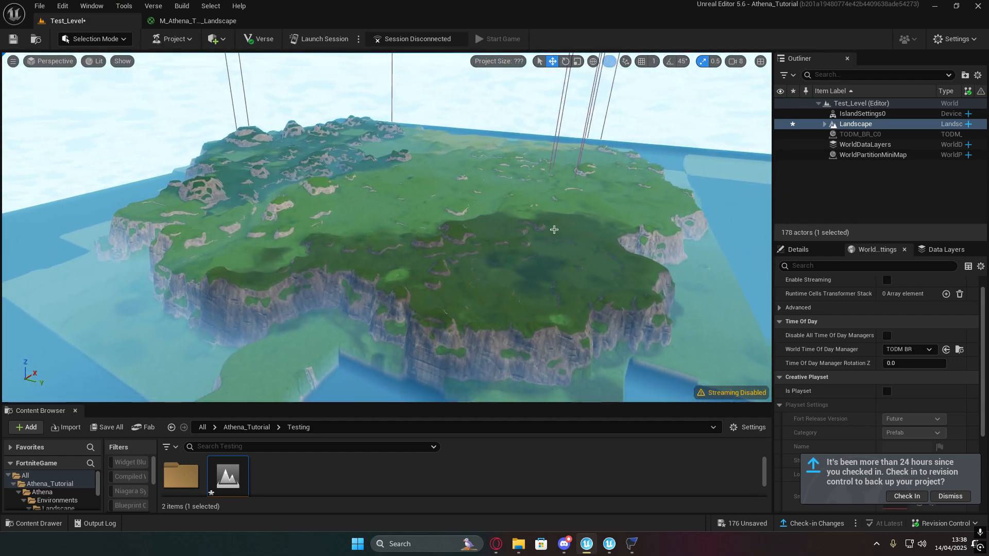